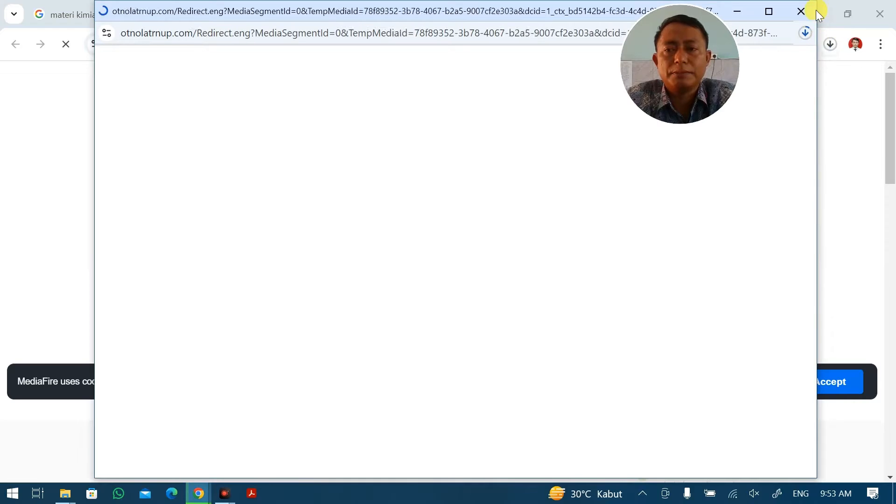
Close the pop-up window and open the downloaded APLIKASI PERANGKAT MATEMATIKA 1 SD workbook with editing enabled
left_click(811, 10)
left_click(826, 12)
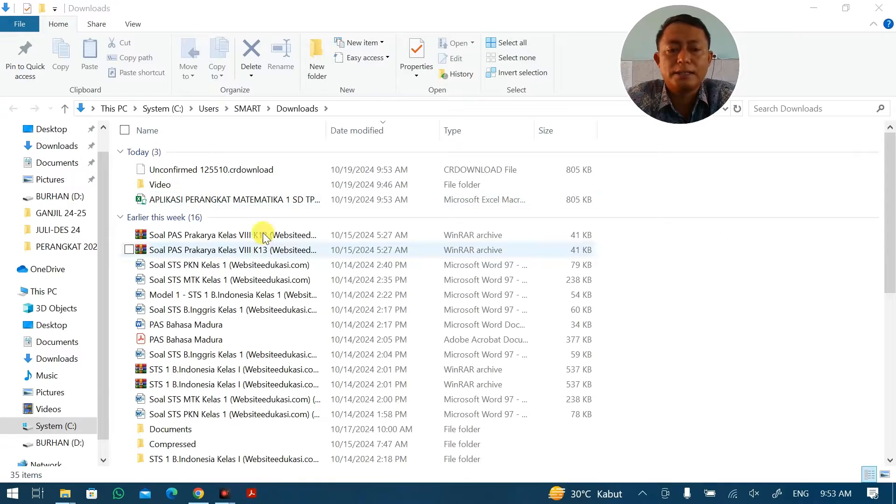
left_click(256, 203)
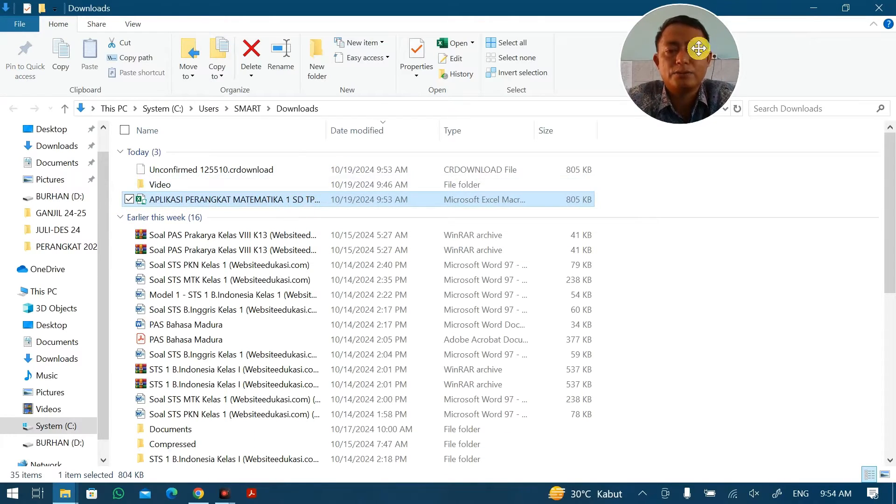
left_click(816, 6)
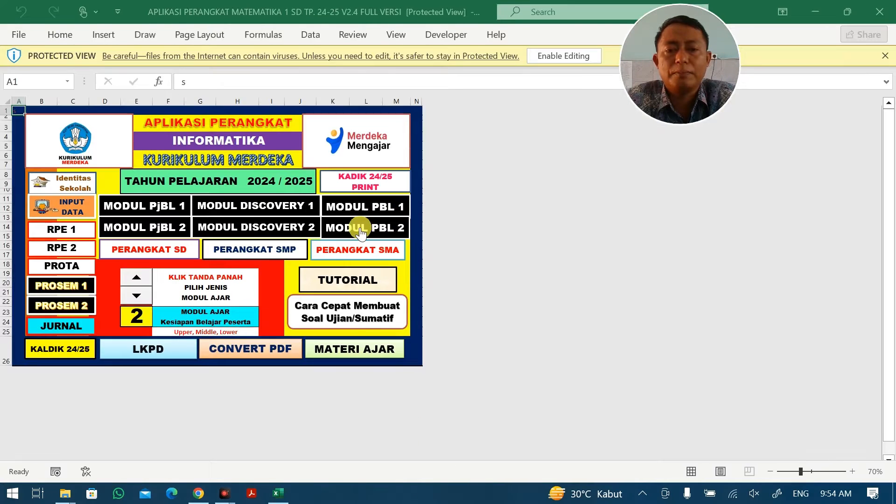
left_click(553, 58)
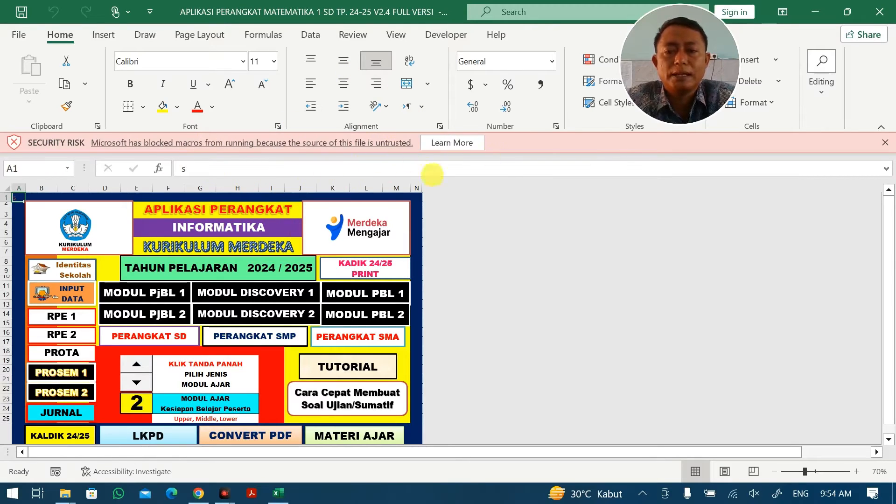
View the learning outcomes text in the PjBL teaching module, and close the workbook without saving
left_click(169, 294)
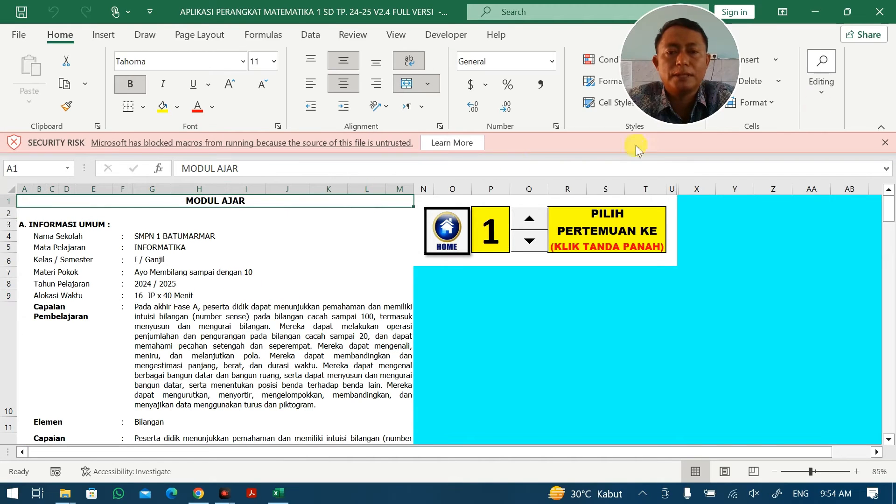
left_click(232, 338)
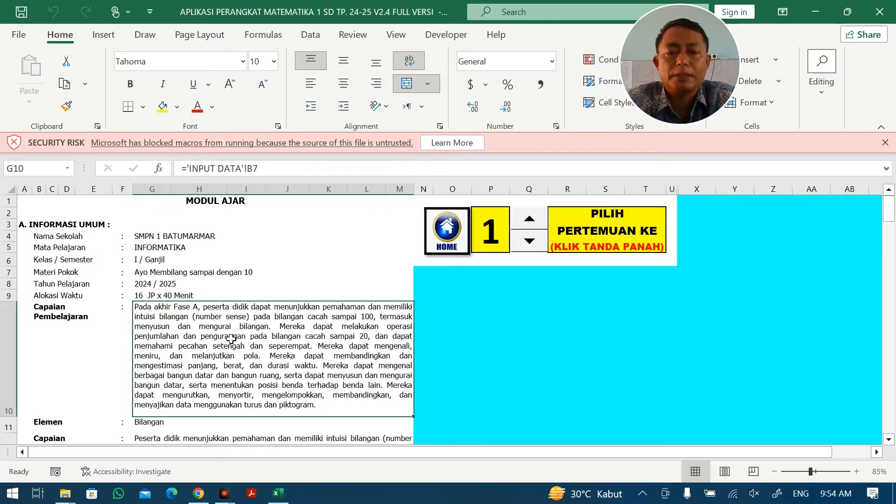
left_click(869, 12)
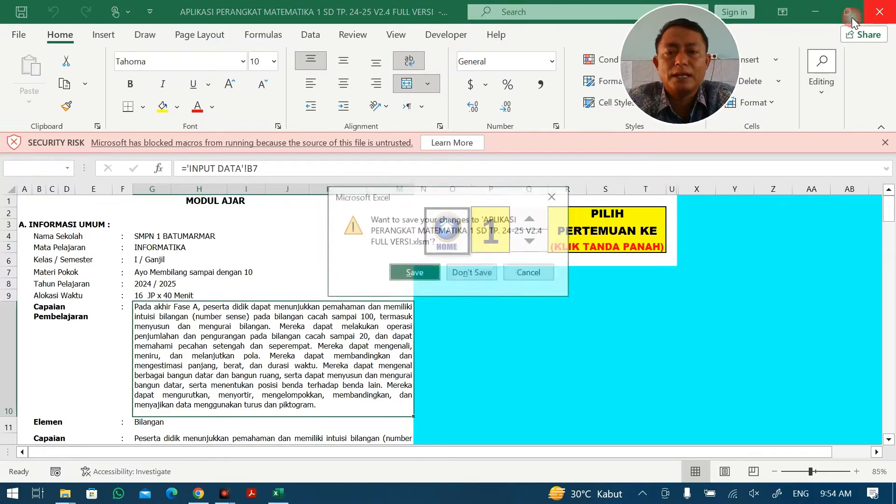
left_click(461, 276)
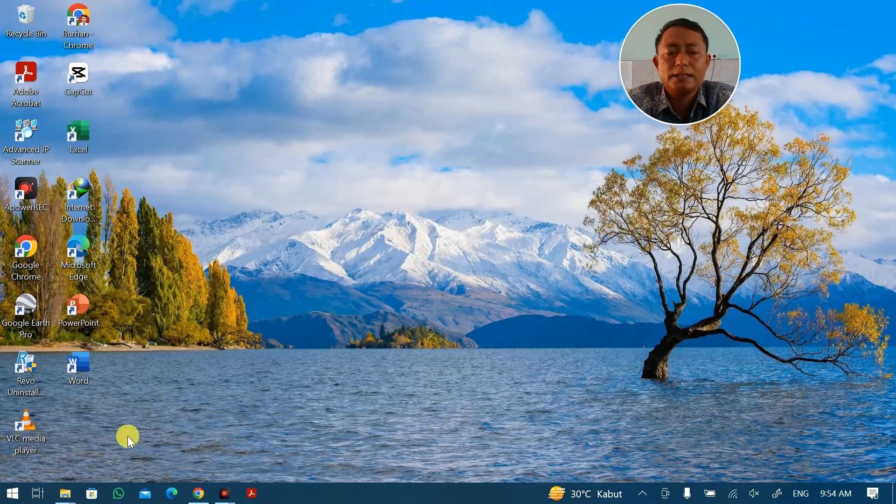
Reopen the APLIKASI PERANGKAT MATEMATIKA 1 SD workbook from the Downloads folder
mouse_move(65, 491)
left_click(189, 427)
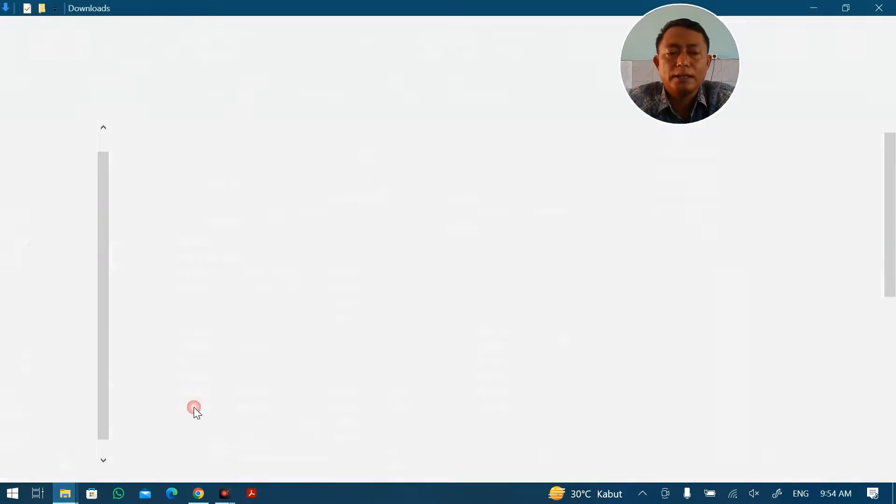
right_click(203, 170)
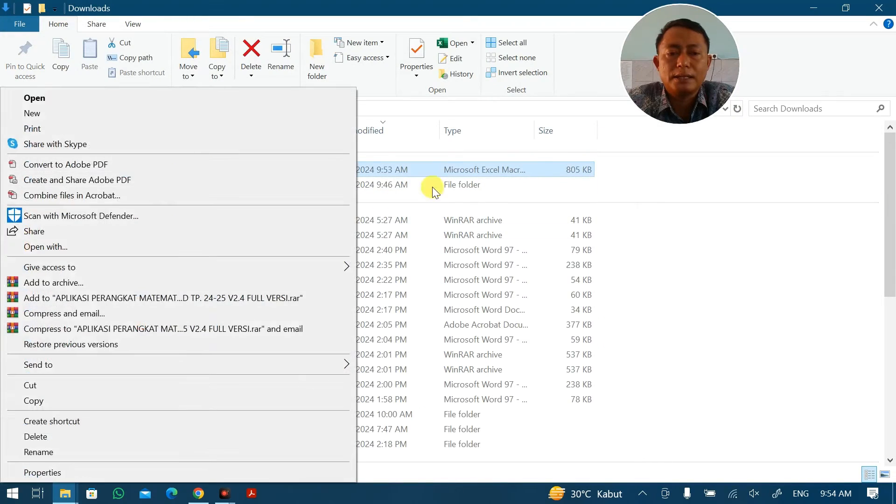
double_click(411, 167)
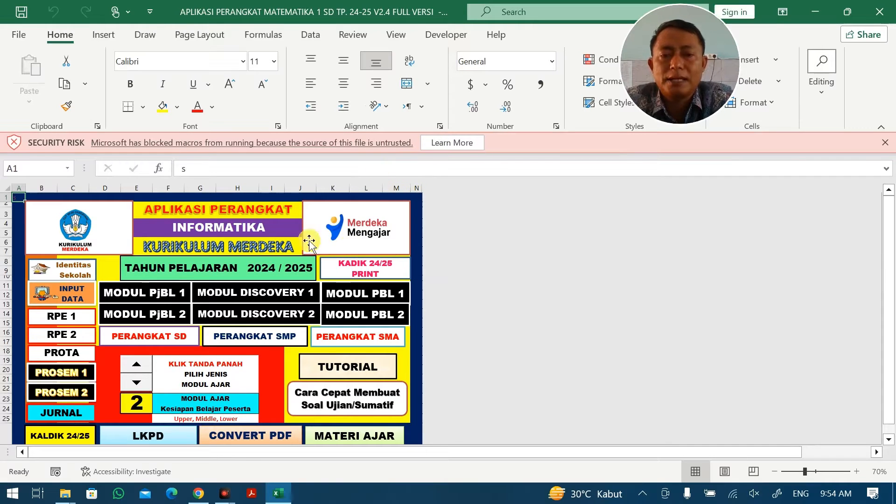
View the PjBL module and the Kecamatan field of the school identity sheet, and close the workbook without saving
left_click(171, 295)
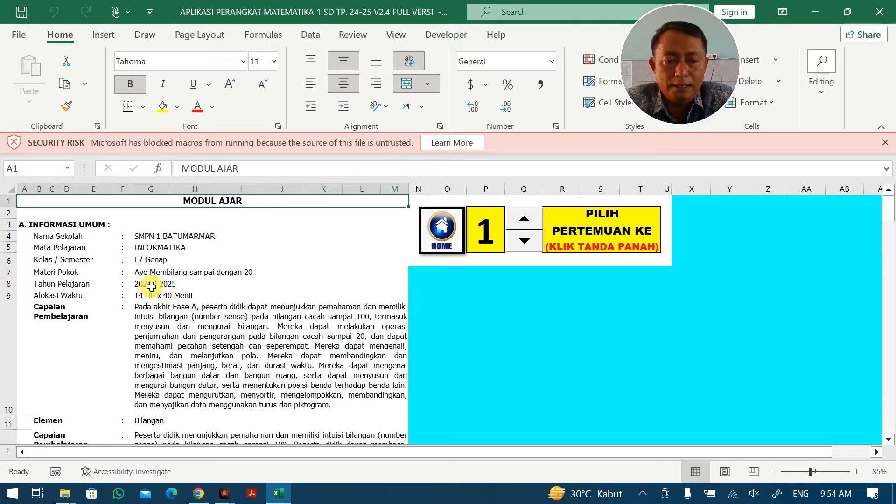
left_click(440, 228)
left_click(67, 274)
left_click(240, 284)
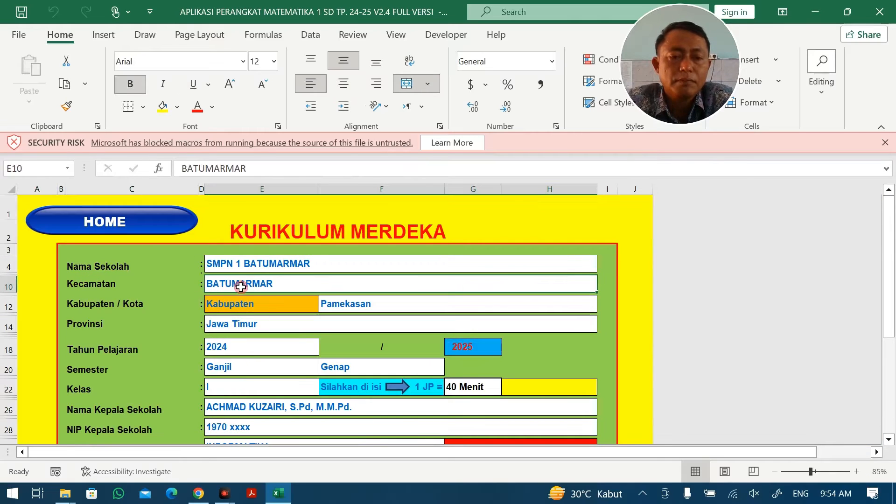
type("ed")
key("Escape")
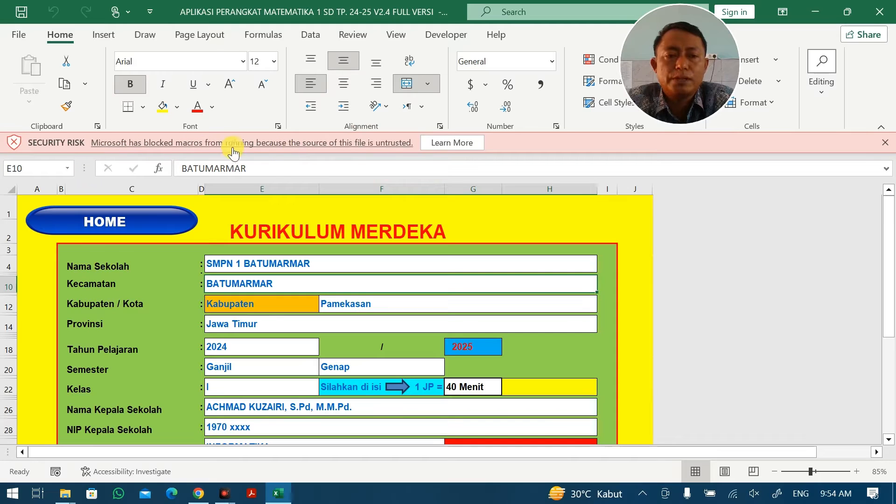
left_click(880, 12)
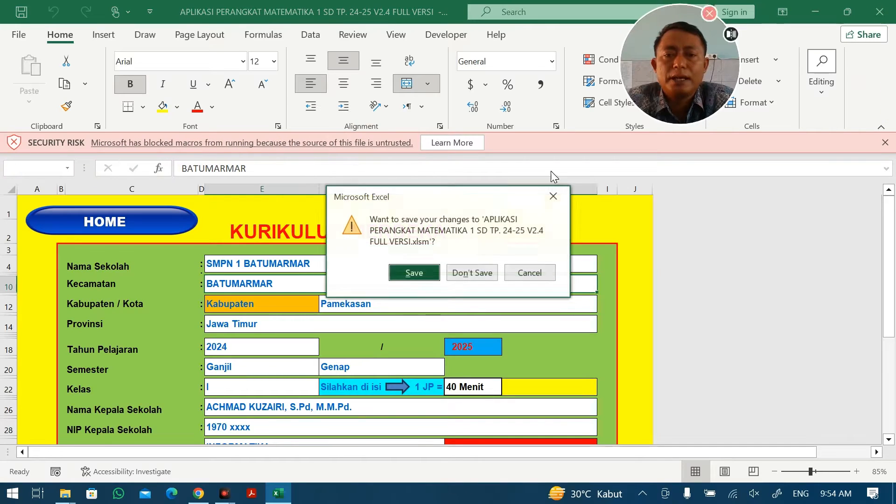
left_click(465, 273)
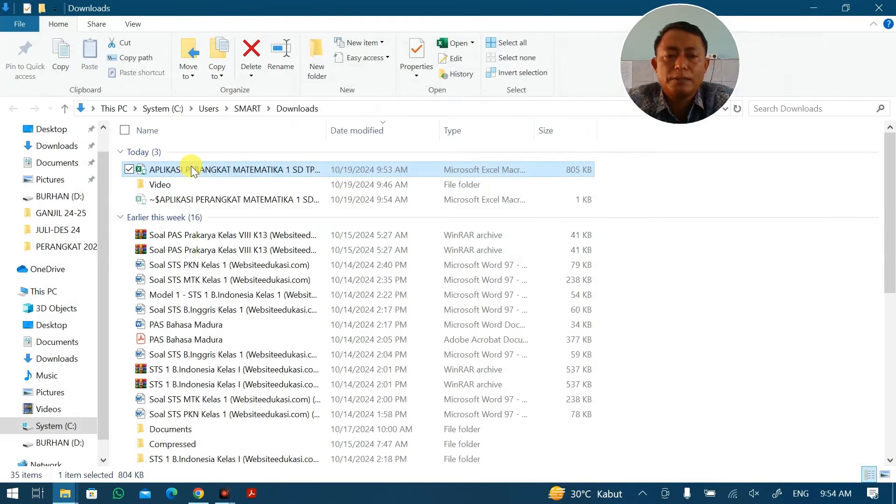
Unblock the APLIKASI PERANGKAT MATEMATIKA 1 SD workbook in its file properties
right_click(191, 169)
left_click(86, 474)
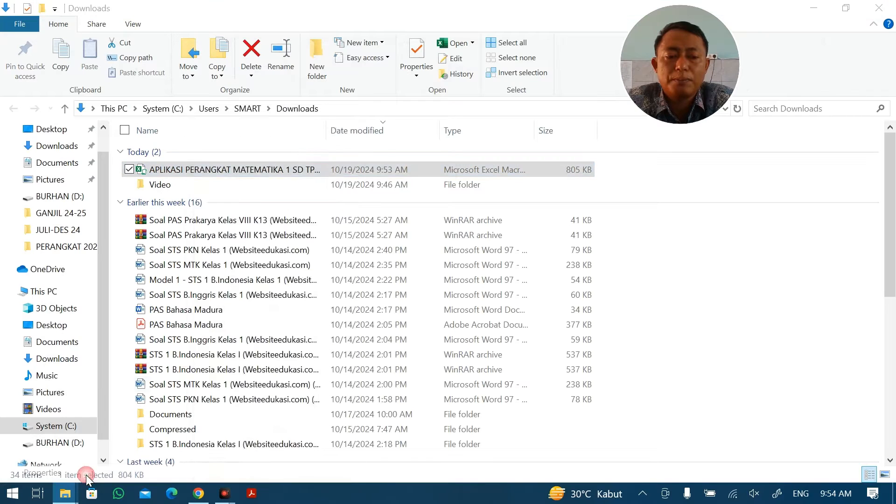
left_click(397, 223)
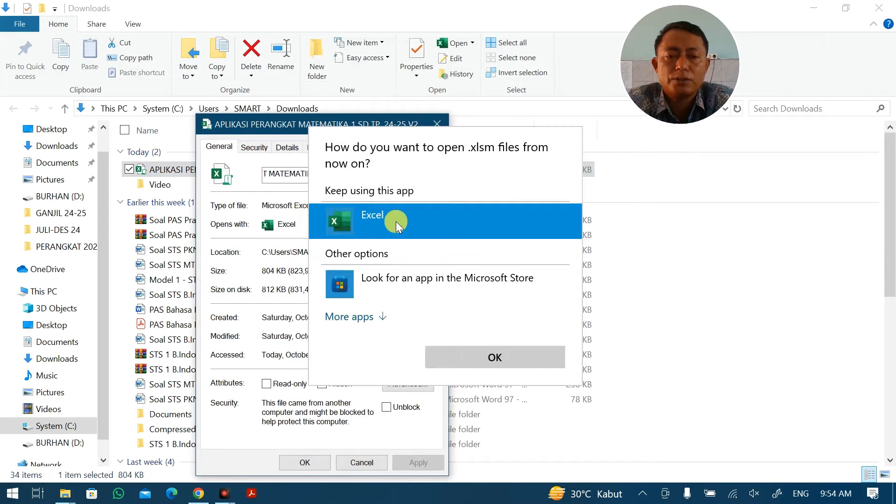
left_click(246, 291)
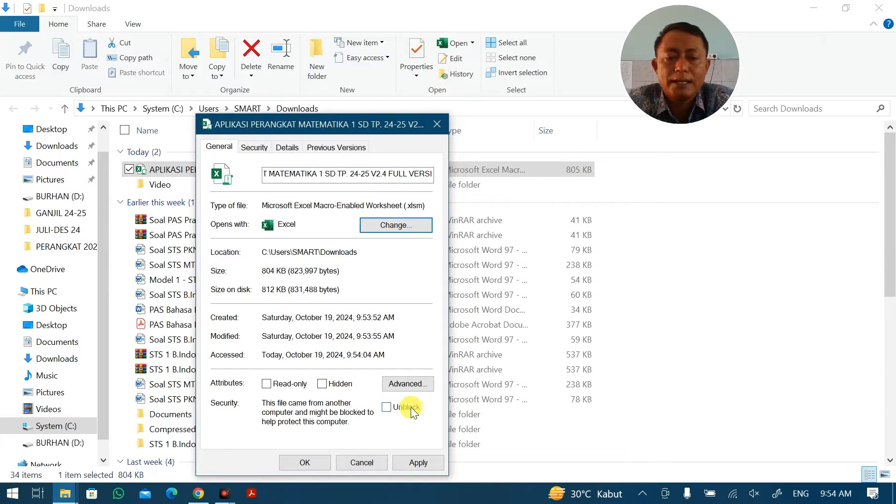
left_click(388, 408)
left_click(308, 462)
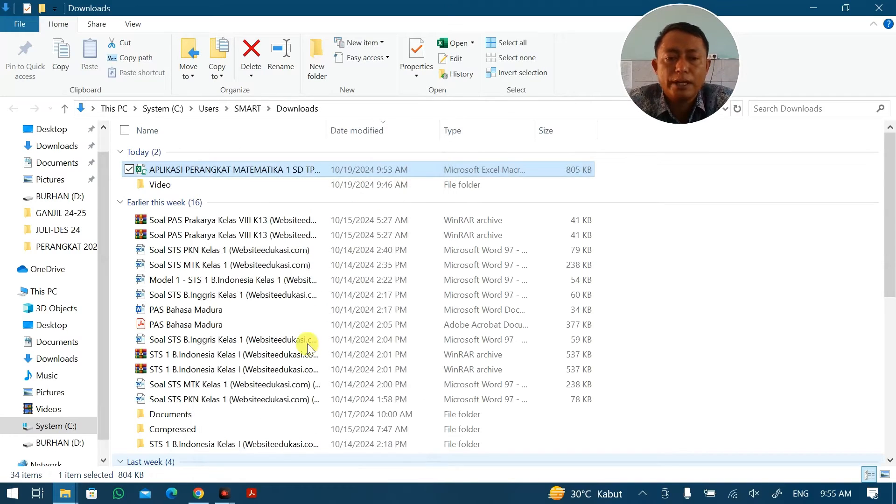
Open the unblocked workbook, enable its macro content, and log in by entering the password in the login form
double_click(270, 170)
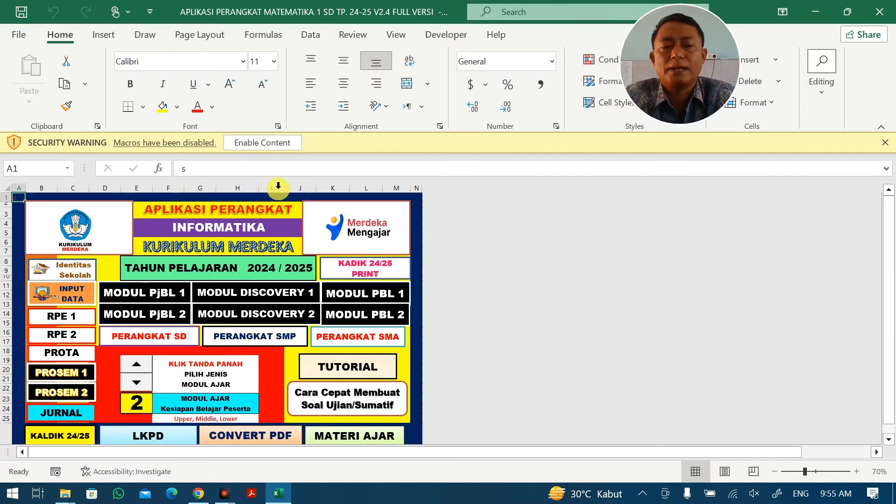
left_click(260, 143)
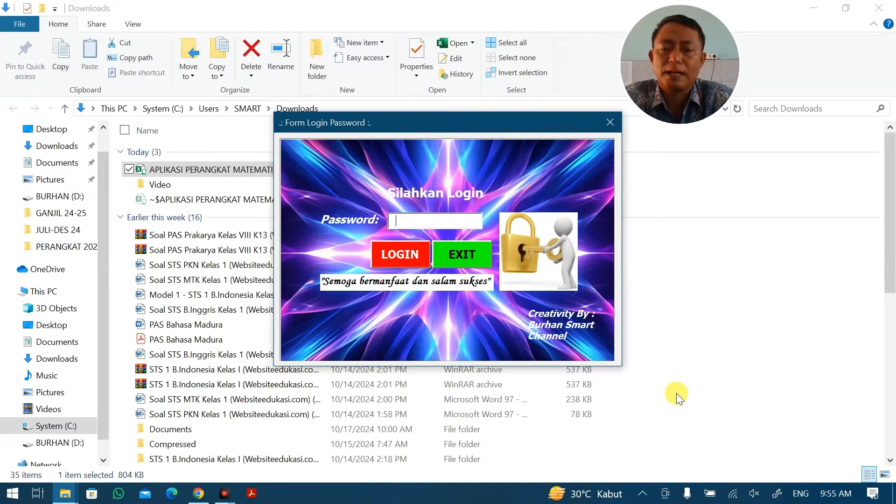
key("super+d")
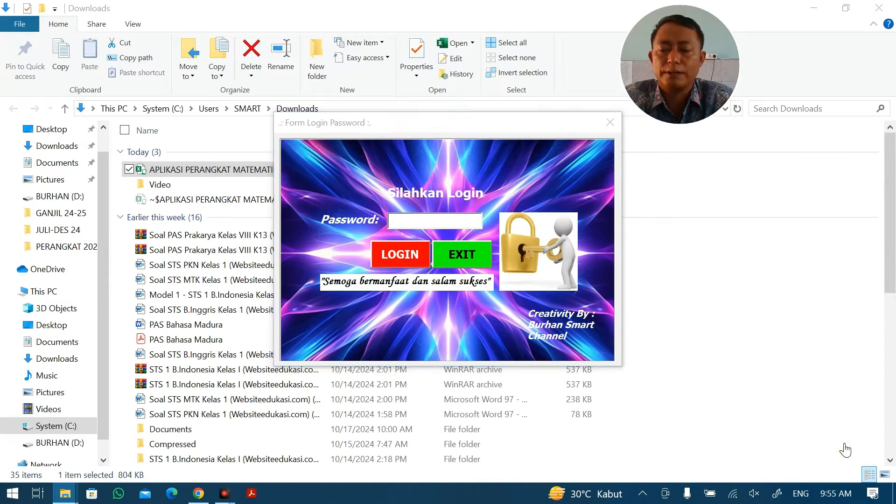
left_click(425, 226)
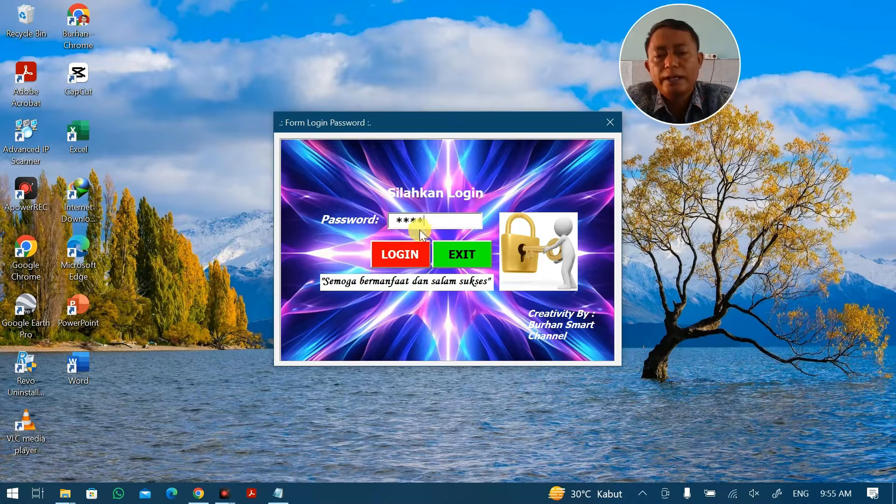
left_click(410, 254)
left_click(519, 296)
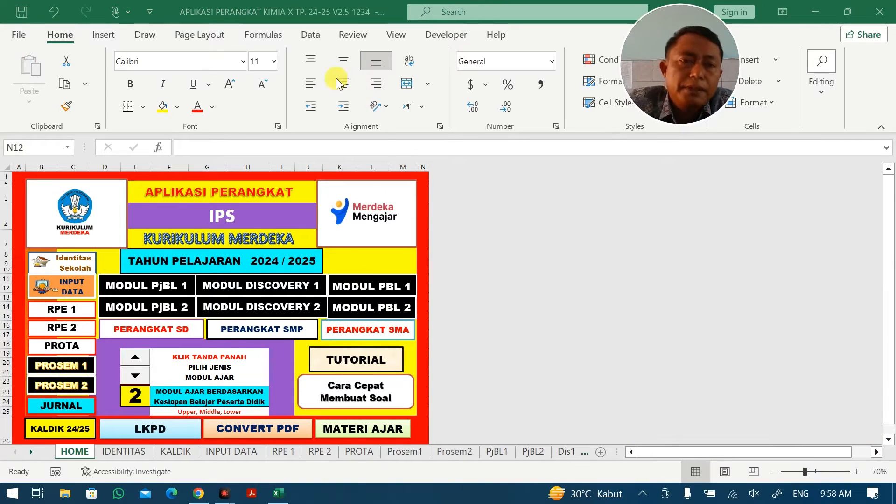
On the school identity sheet of the KIMIA X workbook, set Kelas to X and Mata Pelajaran to KIMIA
left_click(273, 12)
left_click(90, 270)
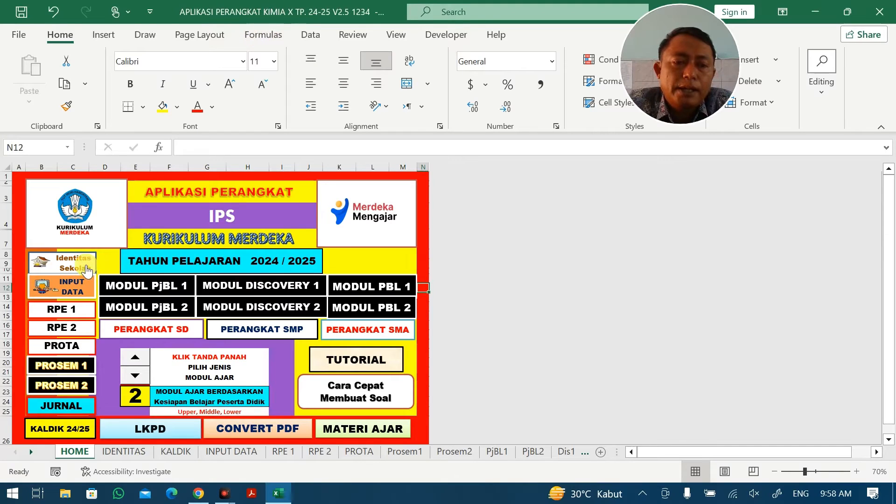
scroll(263, 273, "down", 1)
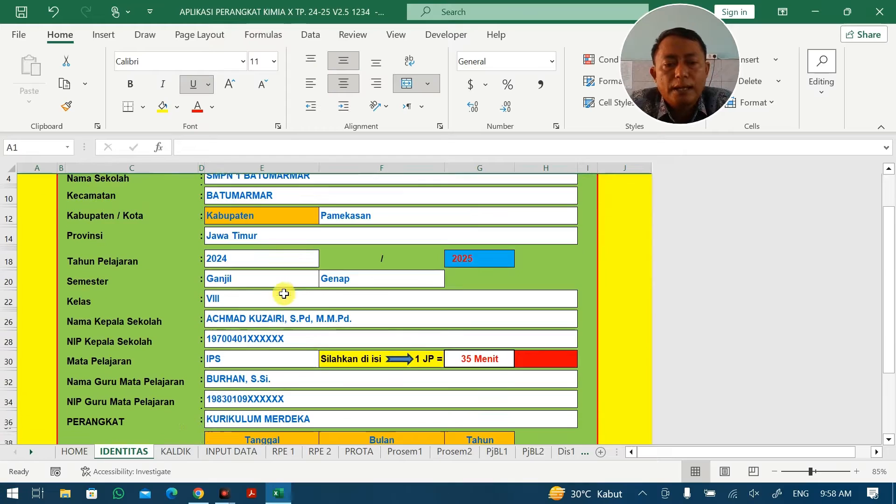
left_click(237, 300)
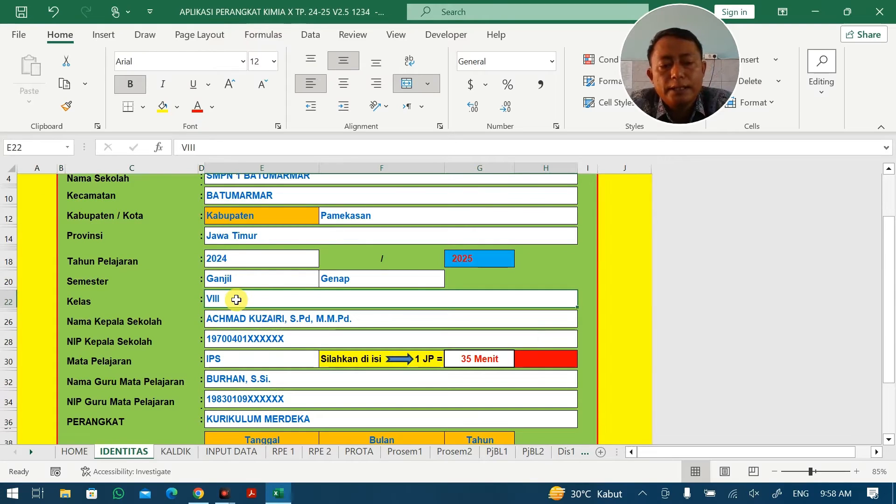
type("X")
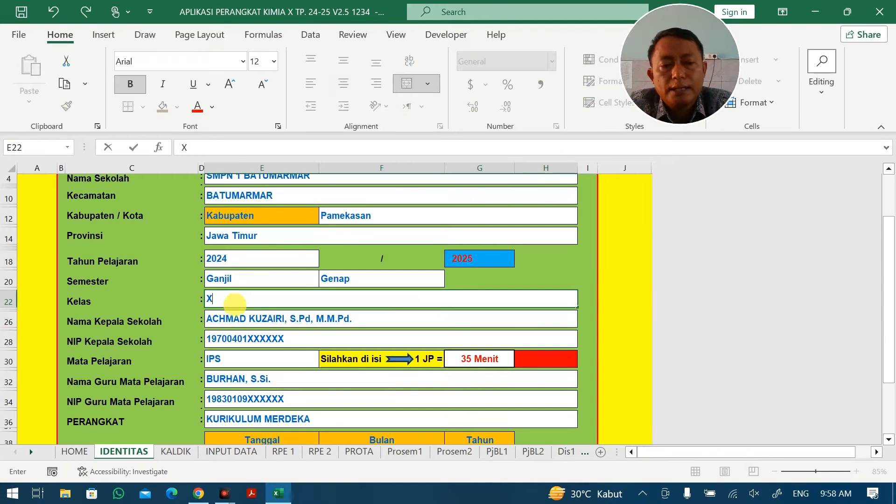
left_click(239, 358)
type("KIMIA")
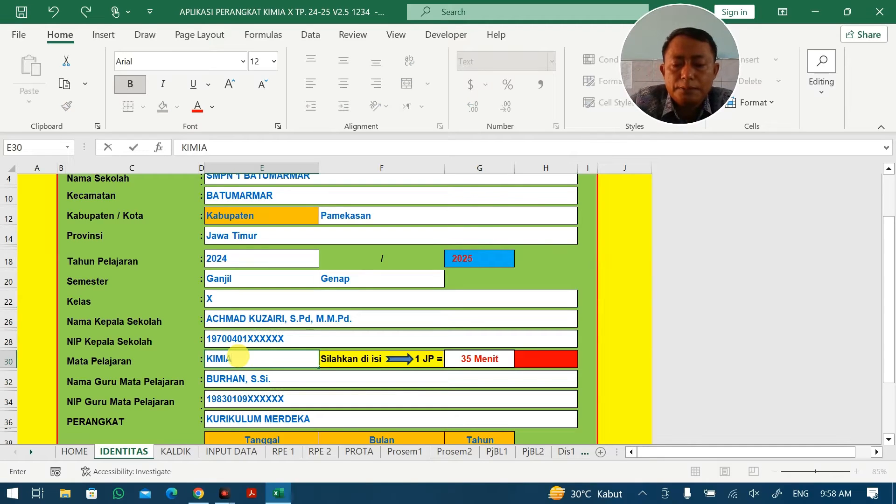
key("Return")
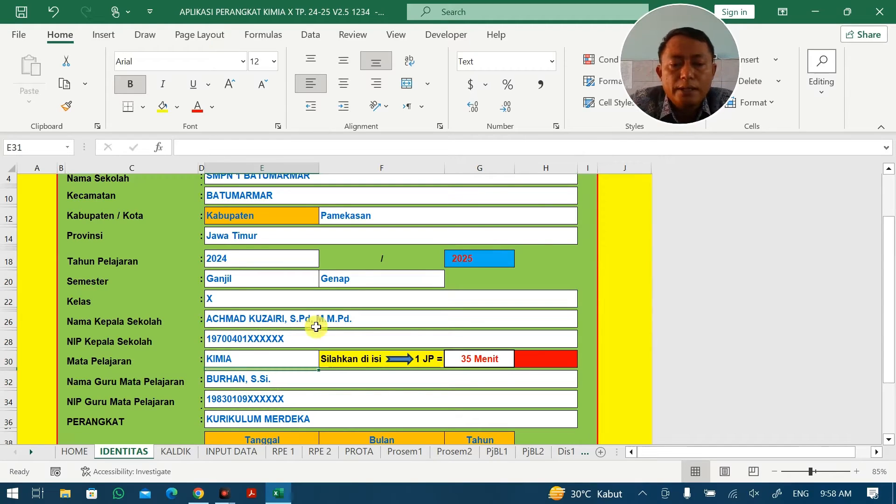
Switch to Chrome, search for "struktur kurikulum merdeka SMA", and view the time allocation table for SMA/MA kelas 10
left_click(474, 363)
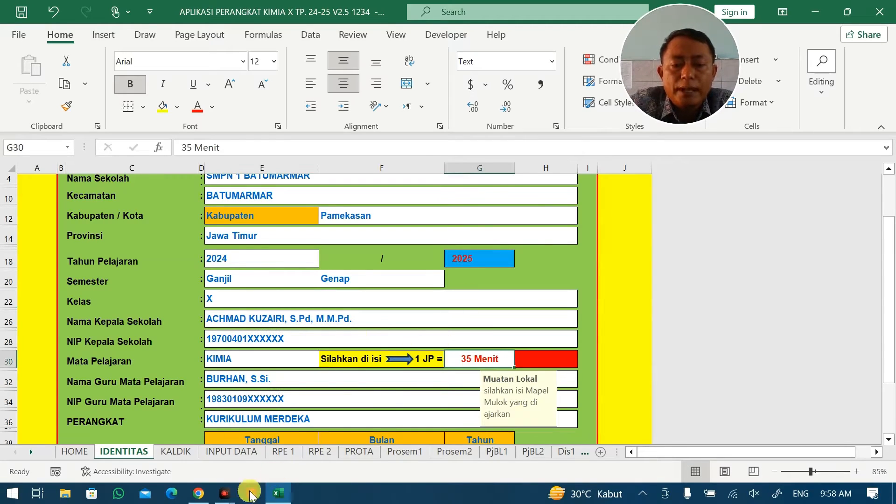
left_click(198, 493)
left_click(537, 14)
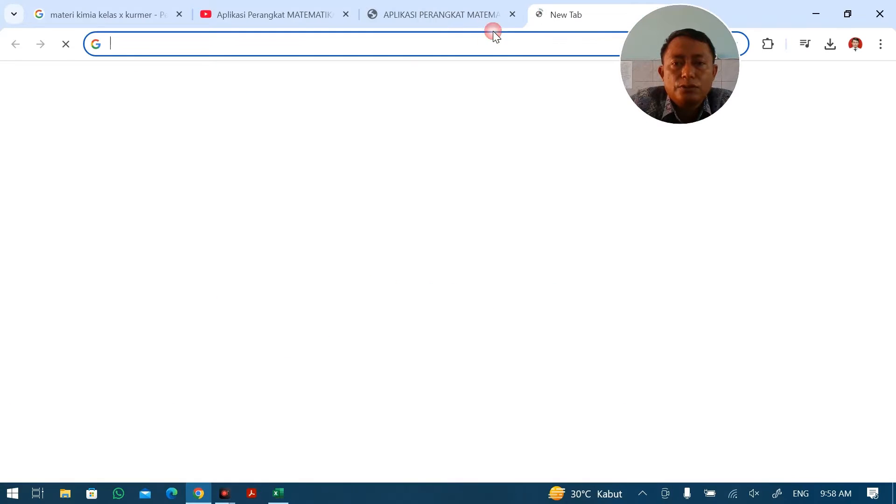
type("STR")
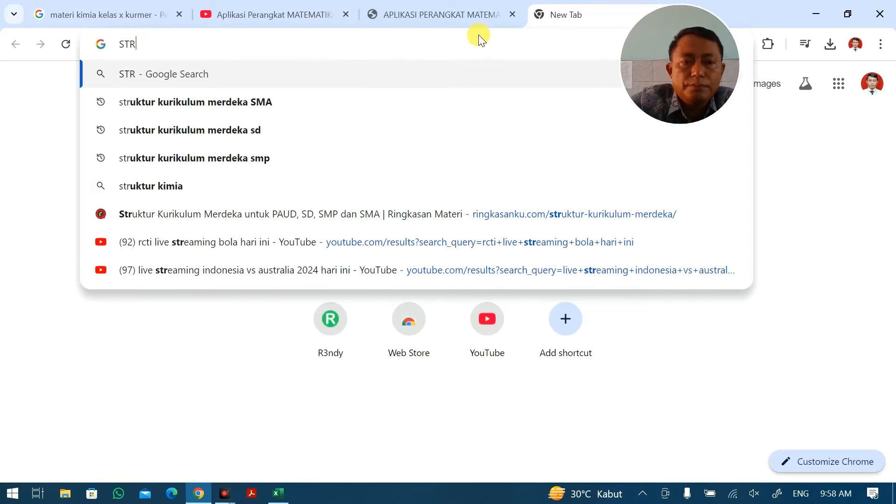
type("UK")
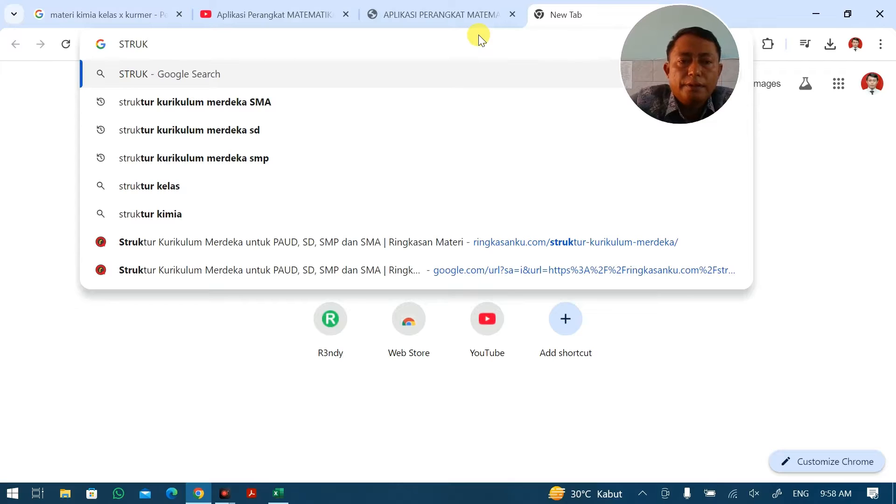
left_click(317, 106)
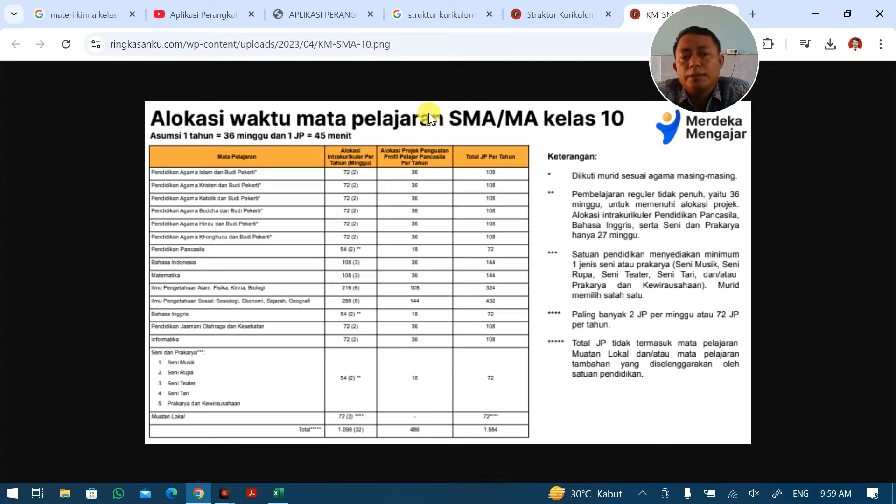
Back in the KIMIA X workbook, set the 1 JP duration beside Mata Pelajaran to 45 Menit
left_click(278, 493)
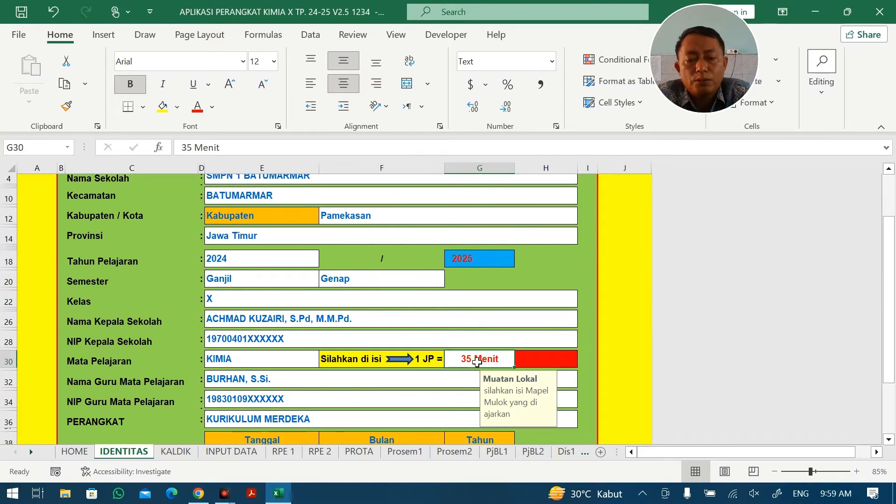
type("45")
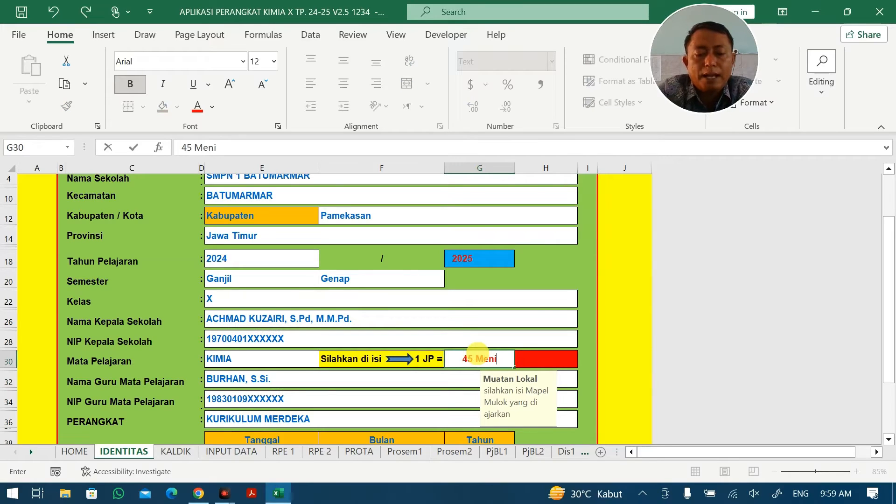
key("Return")
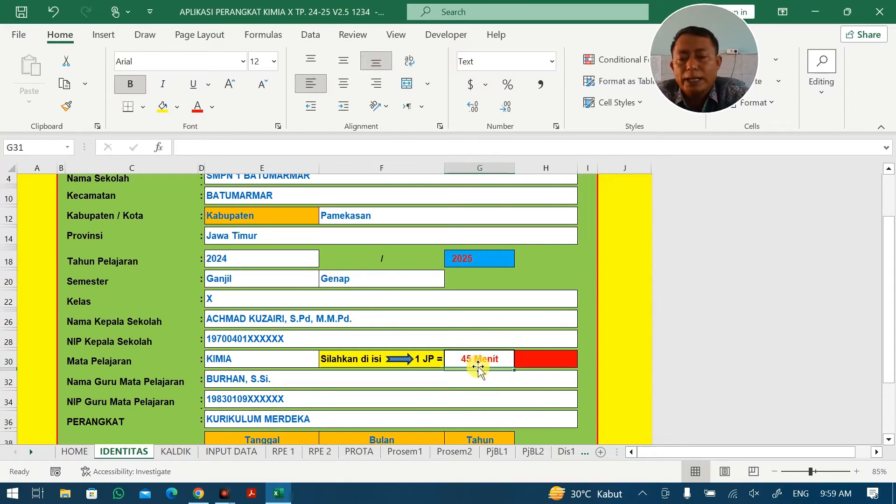
Review the identity fields down to Tanggal Penyusunan, and go through the HOME sheet to the INPUT DATA sheet
left_click(475, 395)
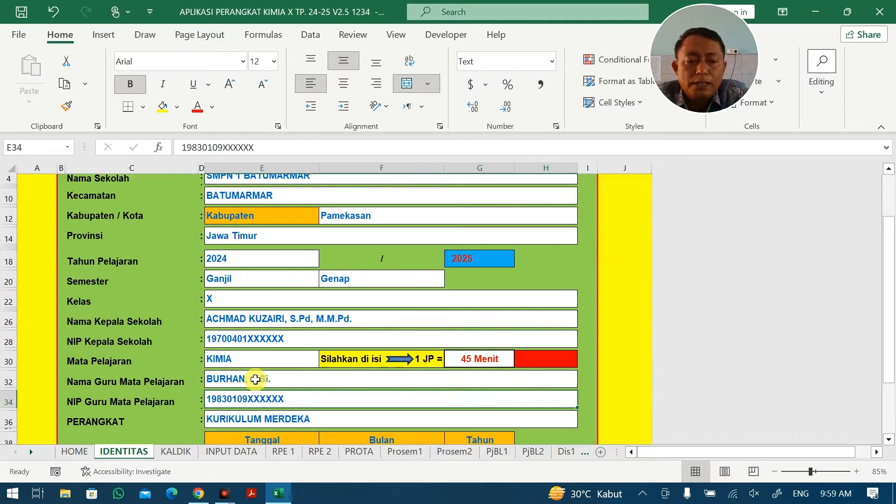
scroll(253, 375, "down", 1)
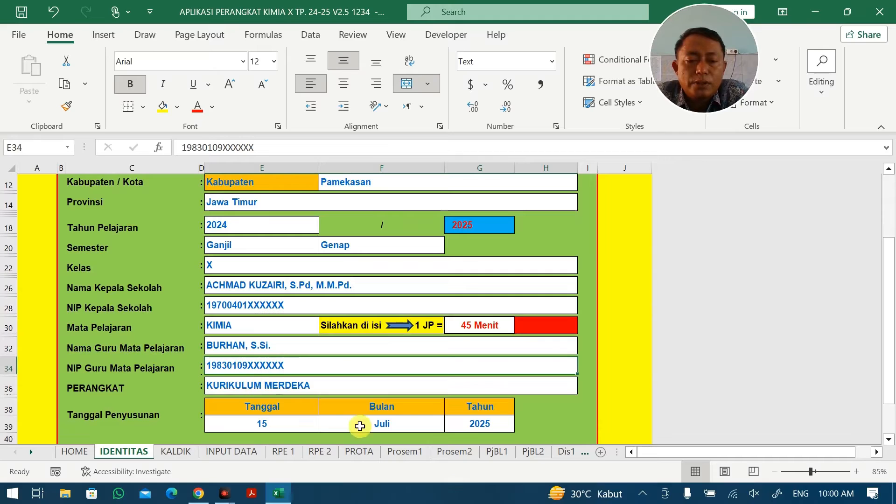
left_click(475, 423)
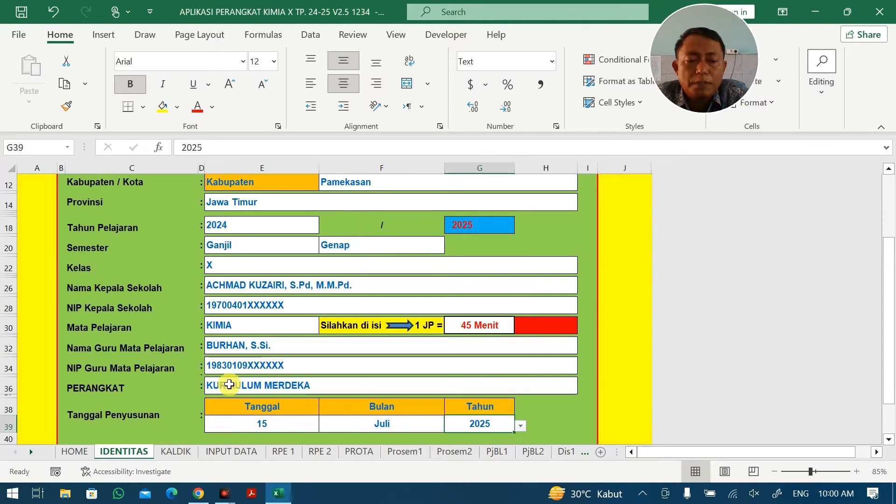
scroll(351, 255, "up", 2)
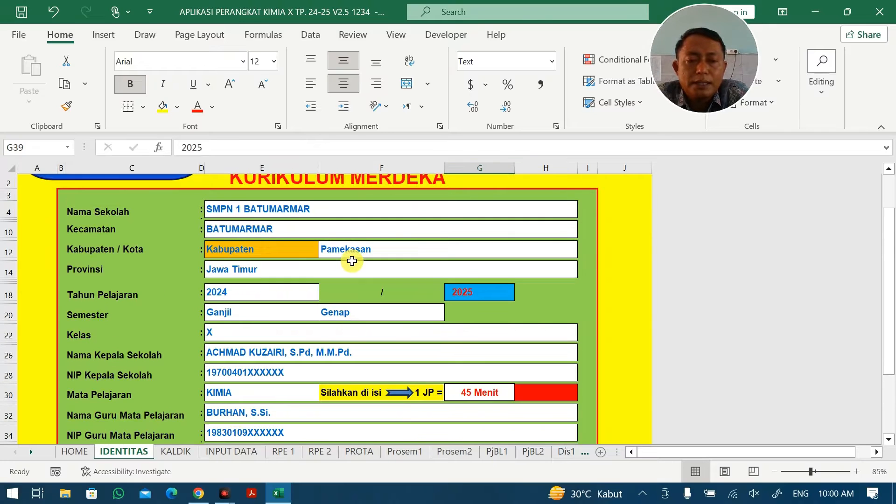
scroll(366, 315, "up", 1)
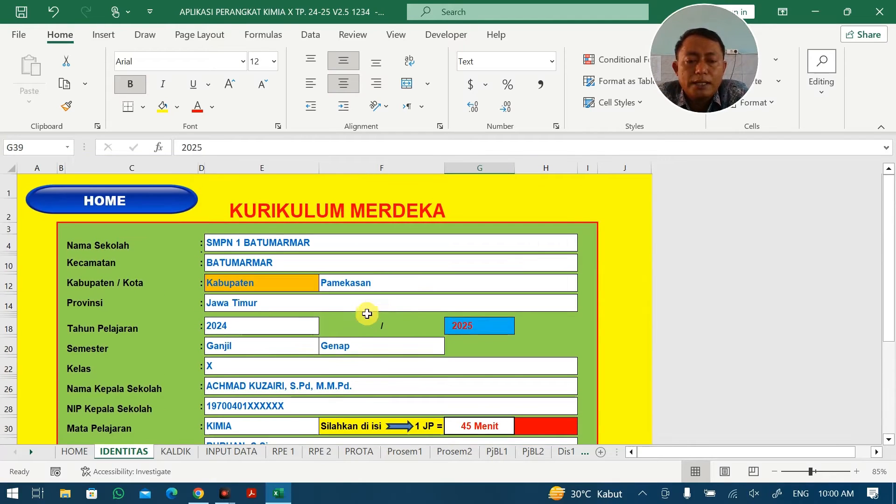
scroll(346, 350, "down", 1)
scroll(195, 234, "up", 1)
left_click(160, 205)
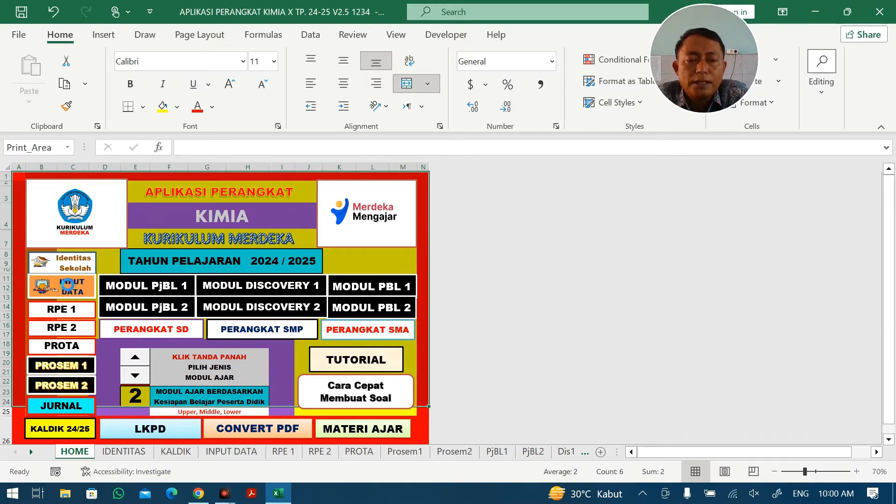
left_click(67, 284)
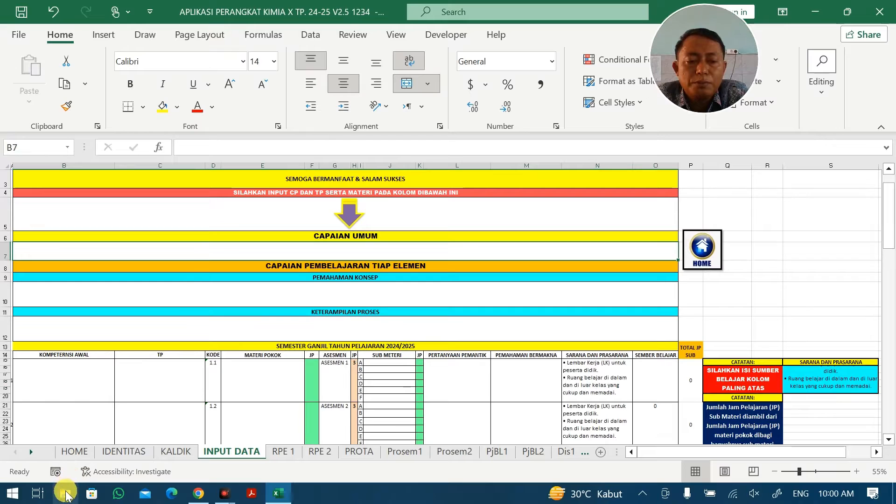
Switch to Chrome and find the KEPUTUSAN KEMDIKBUDRISTEK NOMOR 032 Tahun 2024 link in the YouTube video description
key("super+e")
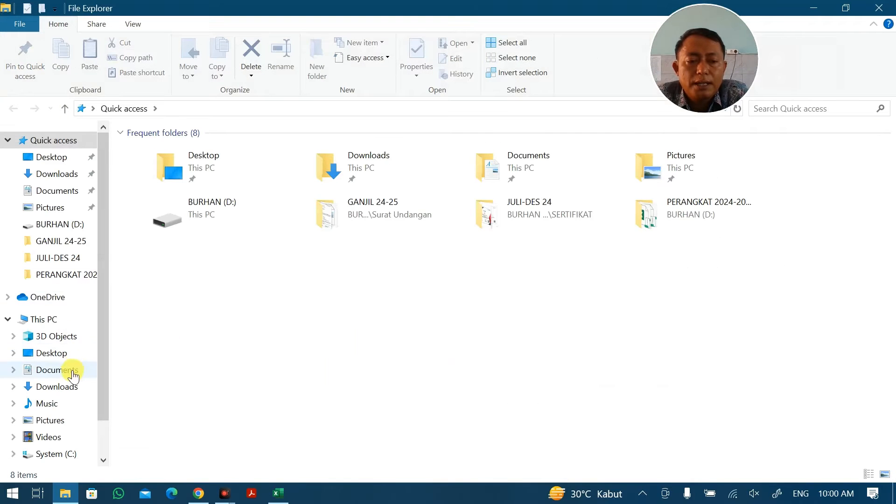
left_click(199, 493)
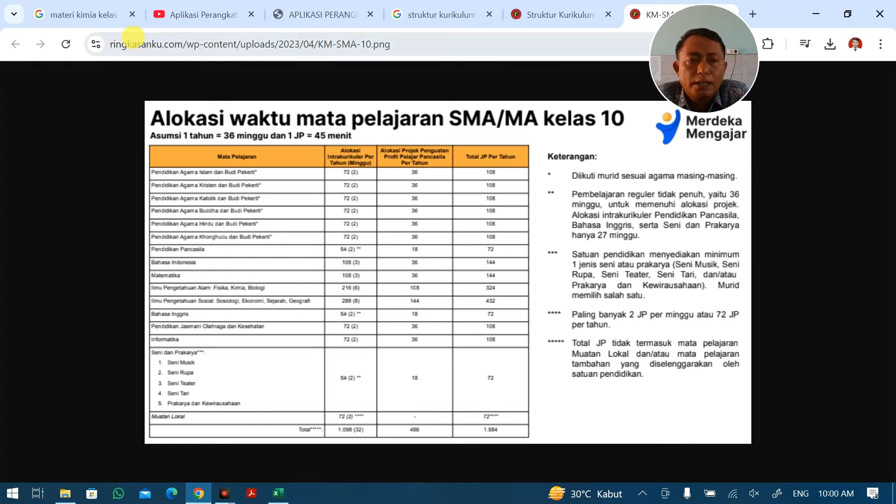
left_click(198, 23)
scroll(201, 264, "down", 5)
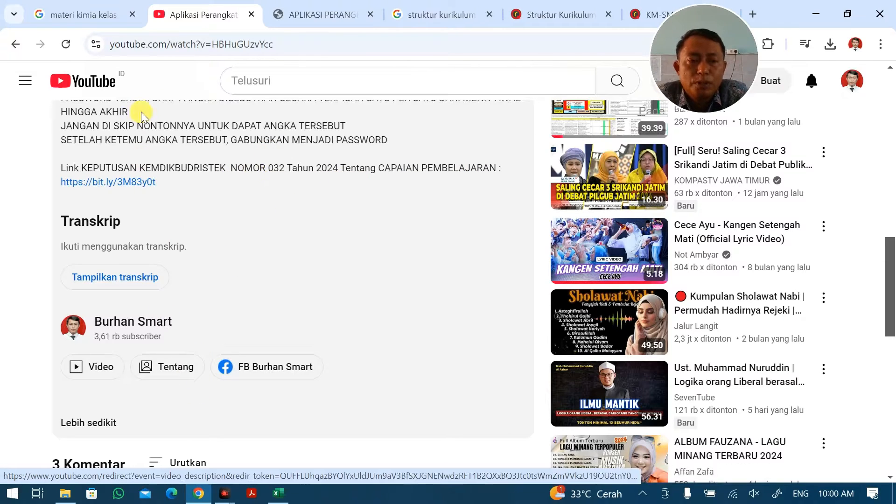
Switch to File Explorer and open the PERANGKAT PRAKARYA 2024-2025 folder on drive D:
left_click(67, 493)
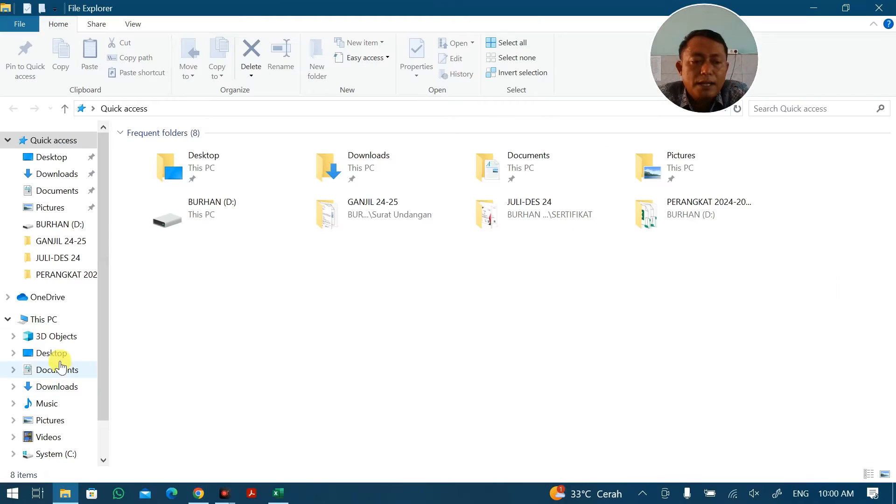
left_click(51, 322)
double_click(406, 262)
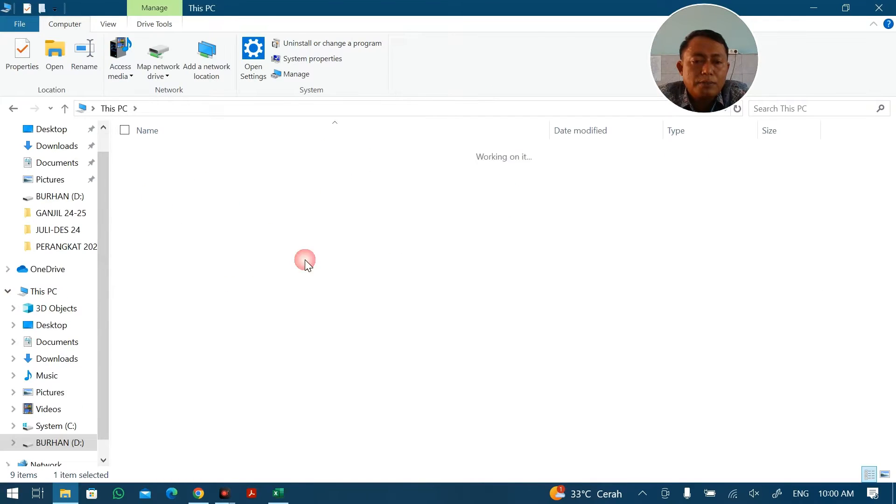
double_click(201, 312)
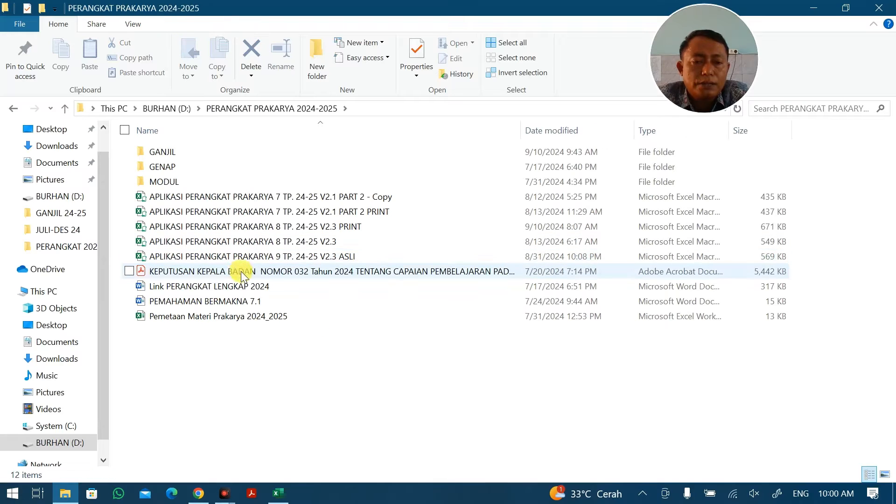
left_click(243, 273)
double_click(240, 270)
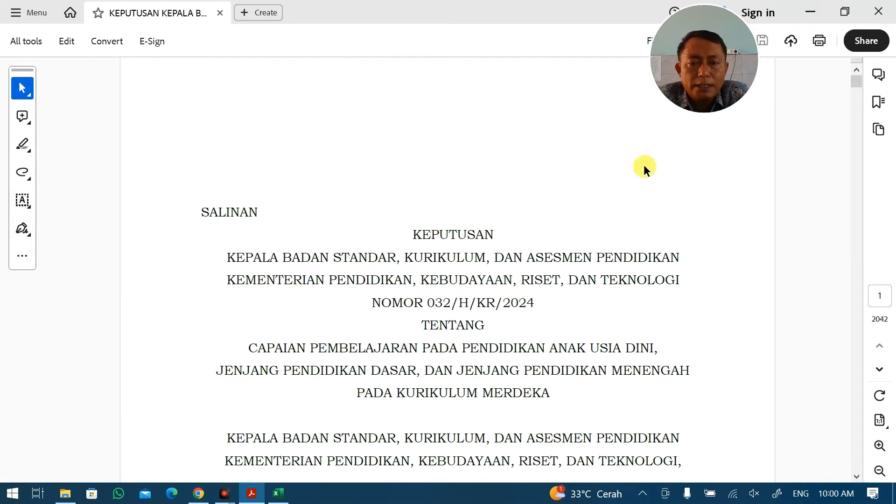
key("alt+F4")
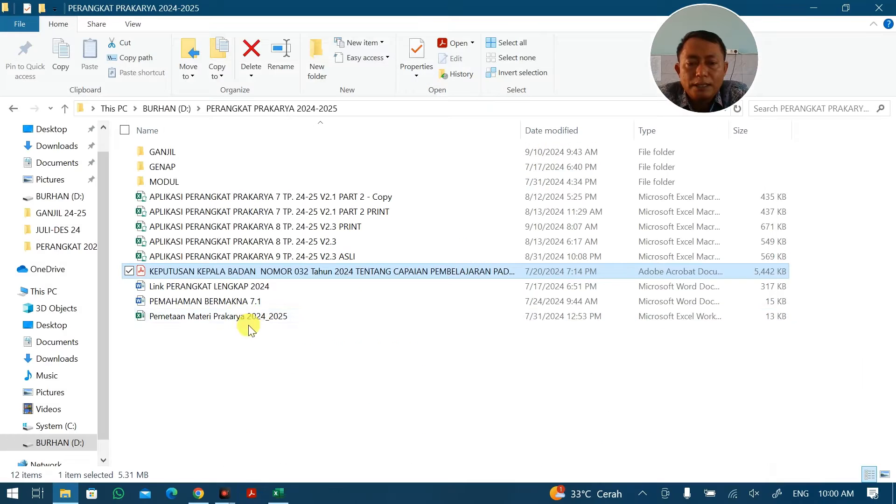
Open the KEPUTUSAN KEPALA BADAN NOMOR 032 Tahun 2024 PDF with Google Chrome
right_click(245, 273)
mouse_move(292, 261)
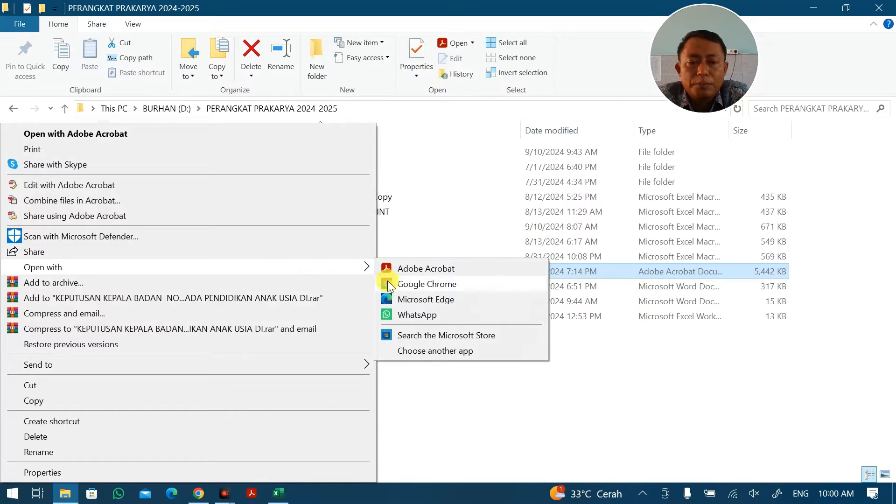
left_click(388, 282)
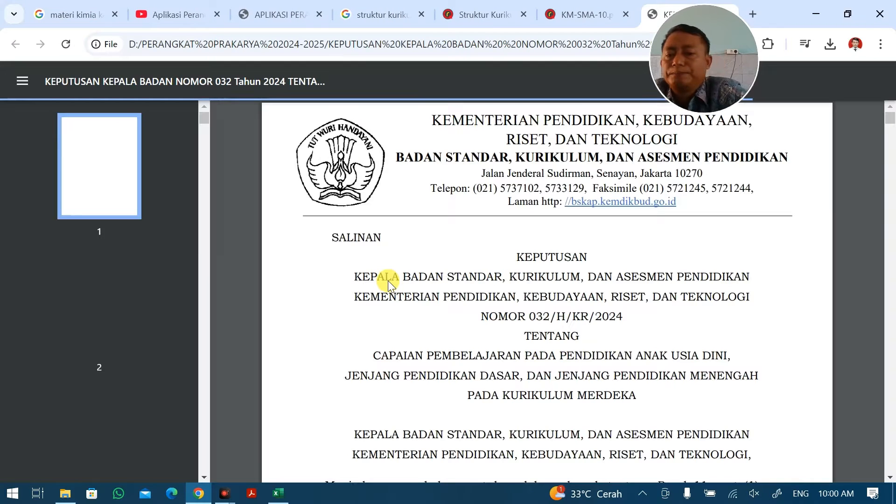
Search the PDF for "kimia" and locate the Fase E learning outcomes for Kelas X SMA/MA
key("ctrl+f")
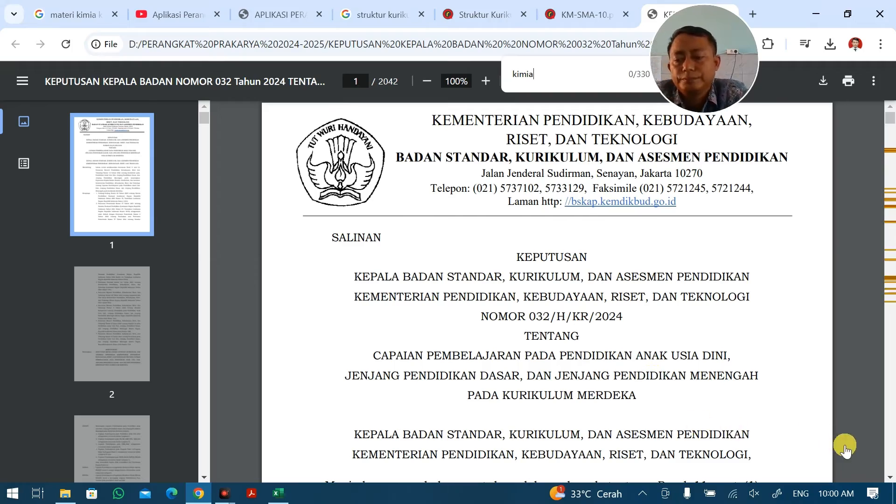
key("Return")
scroll(613, 308, "down", 20)
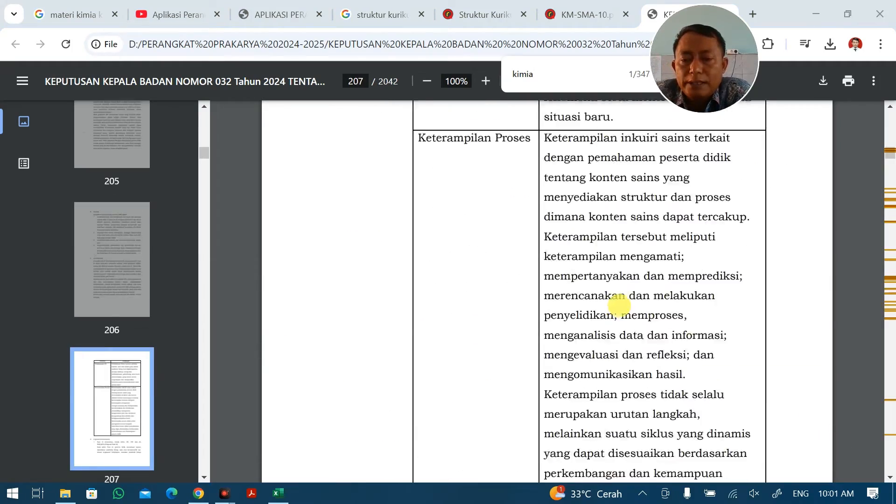
scroll(620, 306, "down", 20)
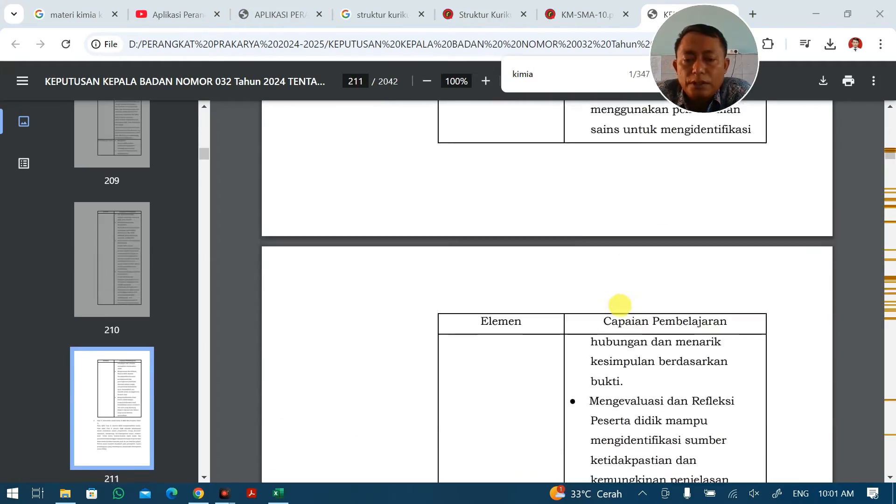
scroll(620, 306, "up", 12)
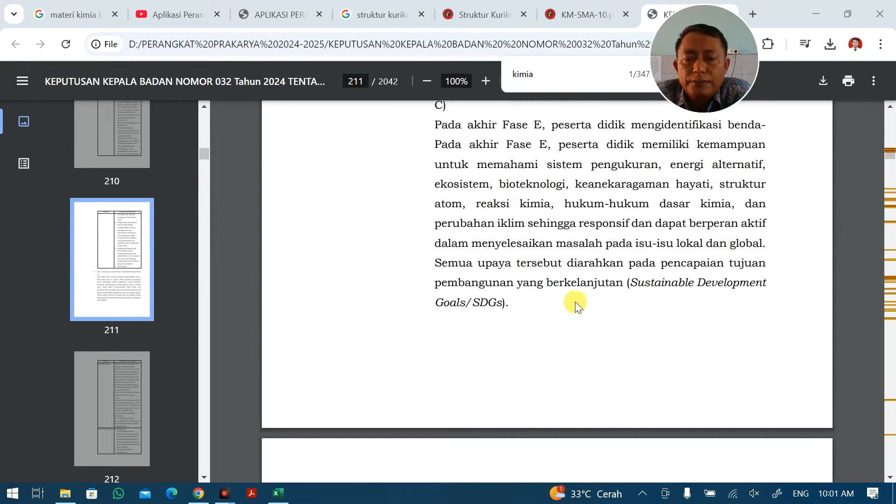
scroll(512, 359, "down", 2)
scroll(488, 386, "down", 1)
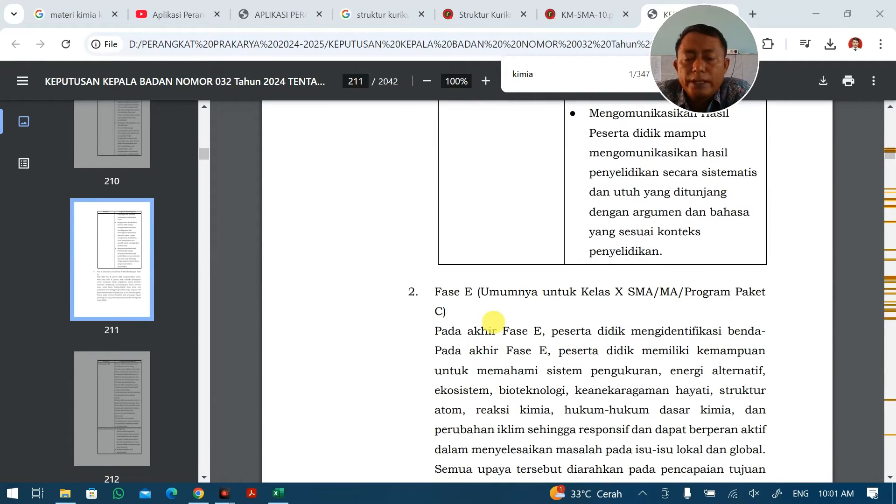
scroll(611, 303, "down", 12)
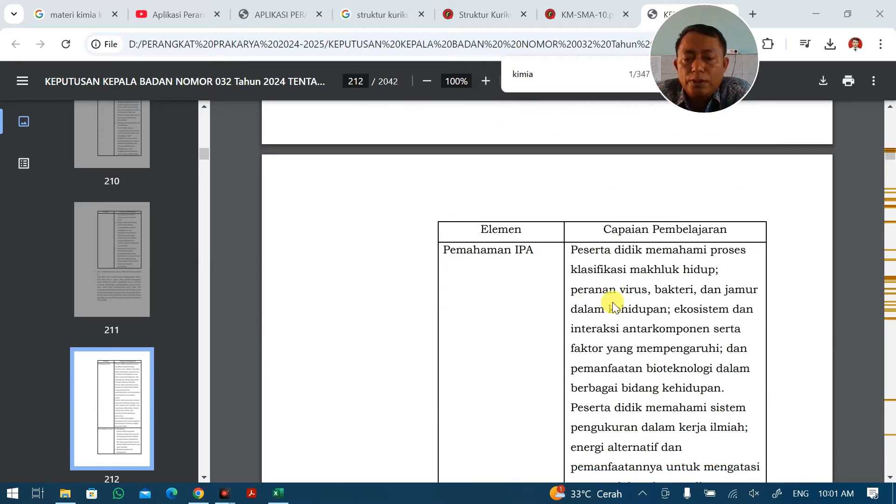
scroll(615, 301, "up", 12)
scroll(440, 312, "down", 2)
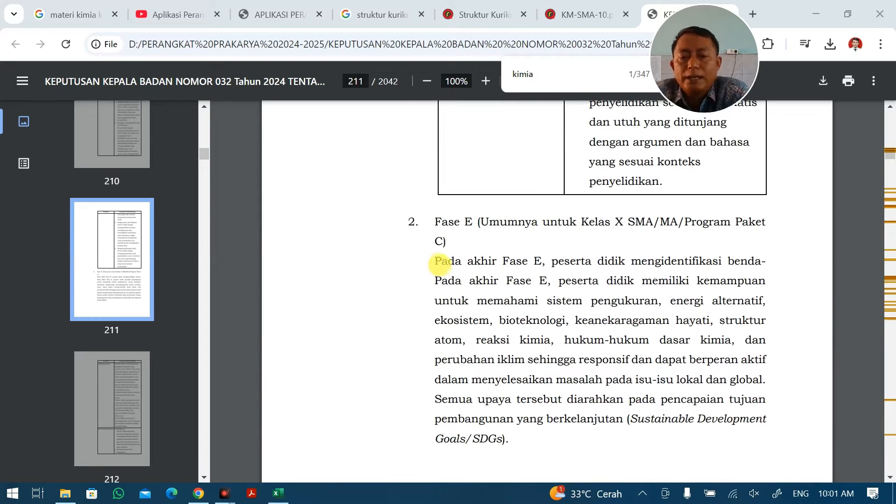
Copy the Fase E general outcome paragraph, from "Pada akhir Fase E" through "Goals/SDGs"
left_click_drag(435, 261, 503, 439)
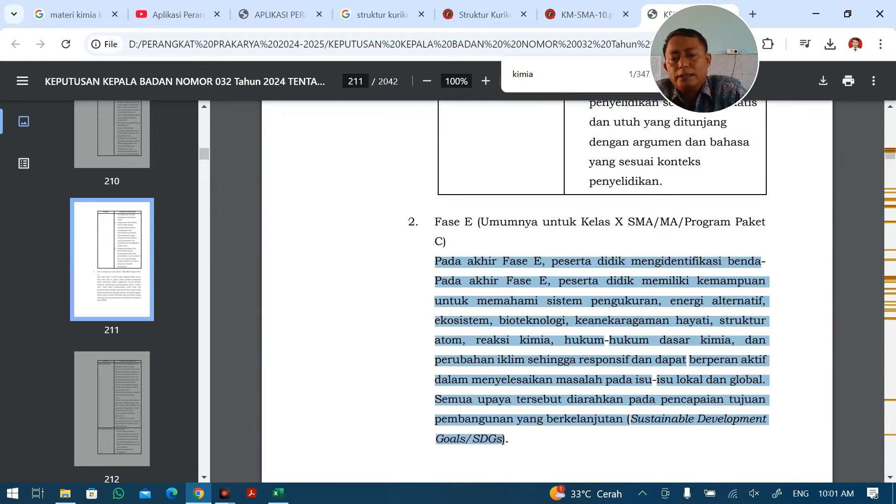
right_click(492, 386)
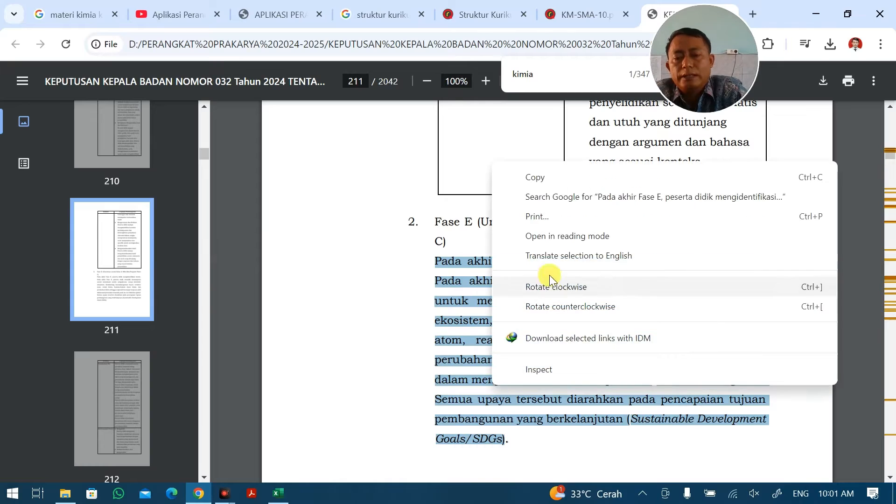
left_click(554, 177)
Launch Microsoft Word from the desktop search
key("super")
type("wo")
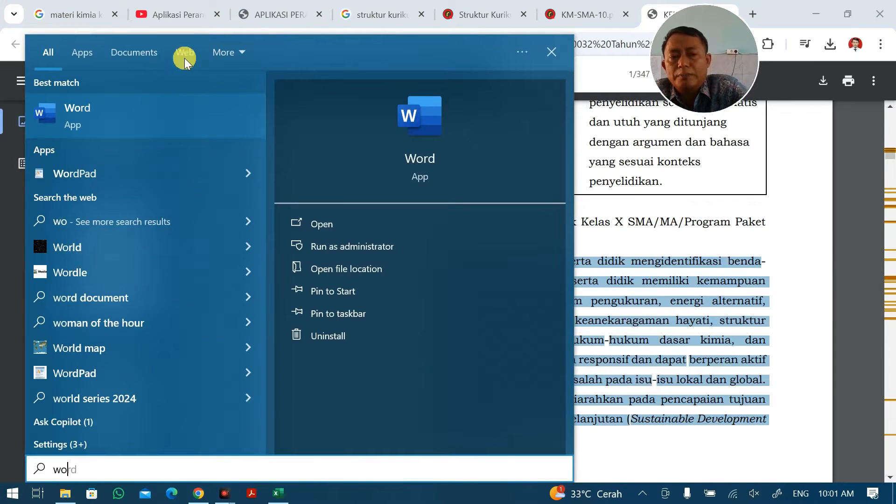
left_click(156, 123)
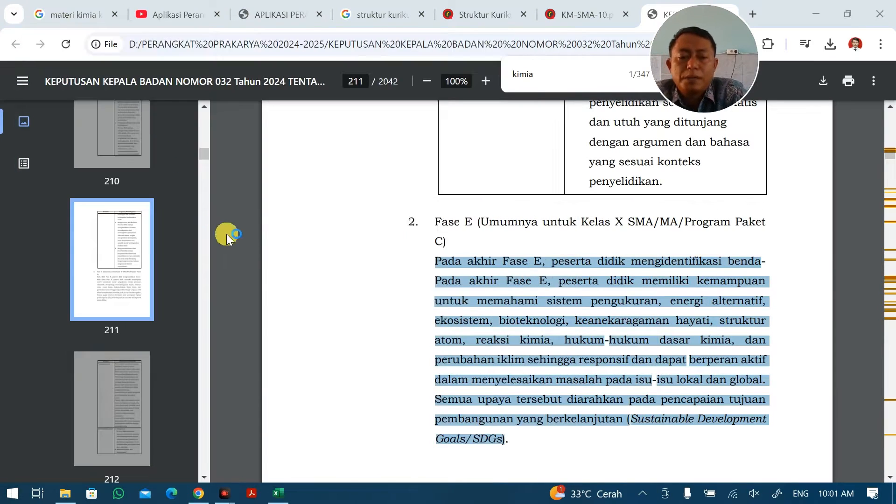
left_click(288, 497)
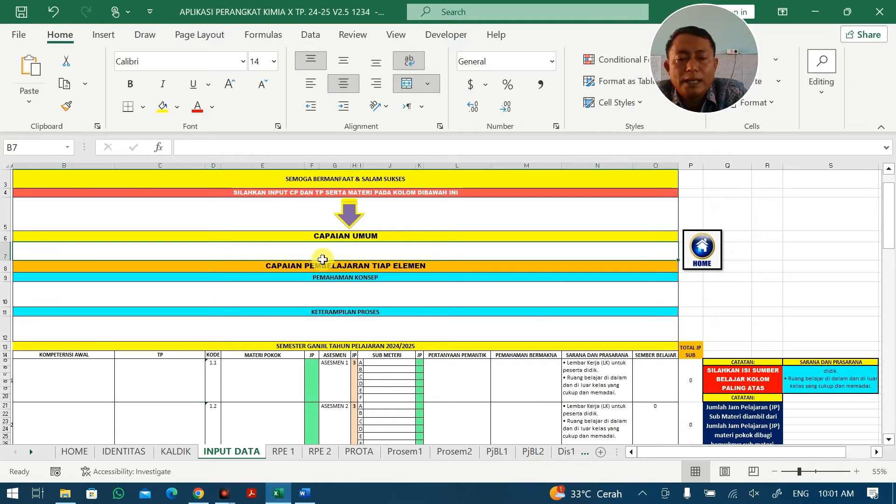
double_click(320, 251)
type("Pada akhir Fase E, peserta didik mengidentifikasi bendaPada akhir Fase E, peserta didik memiliki kemampuan untuk memahami sistem pengukuran, energi alternatif, ekosistem, bioteknologi, keanekaragaman hayati, struktur atom, reaksi kimia, hukum-hukum dasar kimia, dan perubahan iklim sehingga responsif dan dapat berperan aktif dalam menyelesaikan masalah pada isu-isu lokal dan global. Semua upaya tersebut diarahkan pada pencapaian tujuan pembangunan yang berkelanjutan (Sustainable Development Goals/SDGs).")
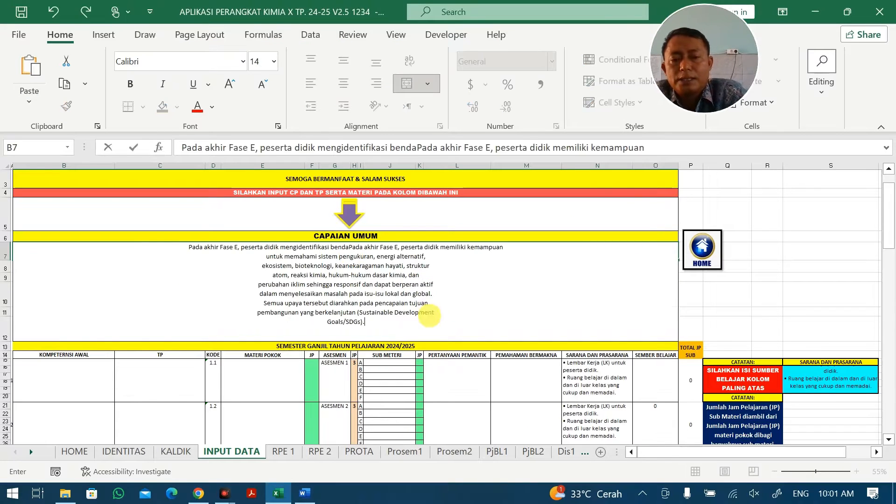
left_click(449, 362)
left_click(402, 247)
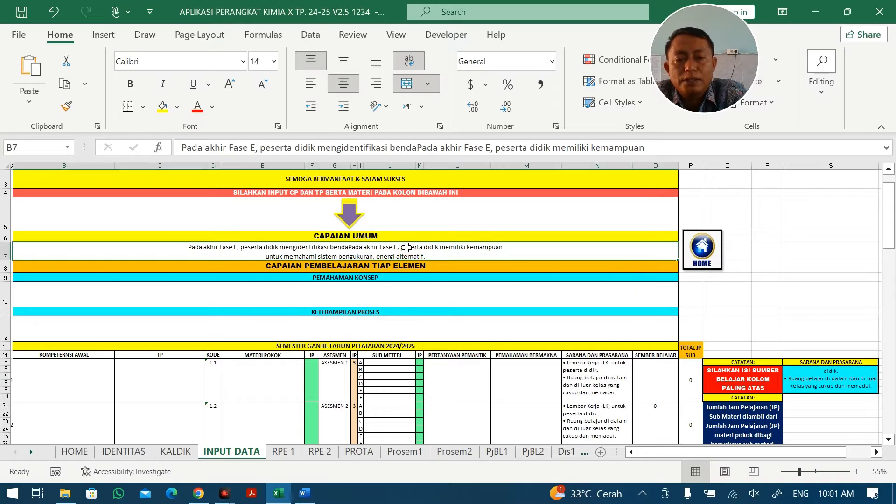
double_click(403, 247)
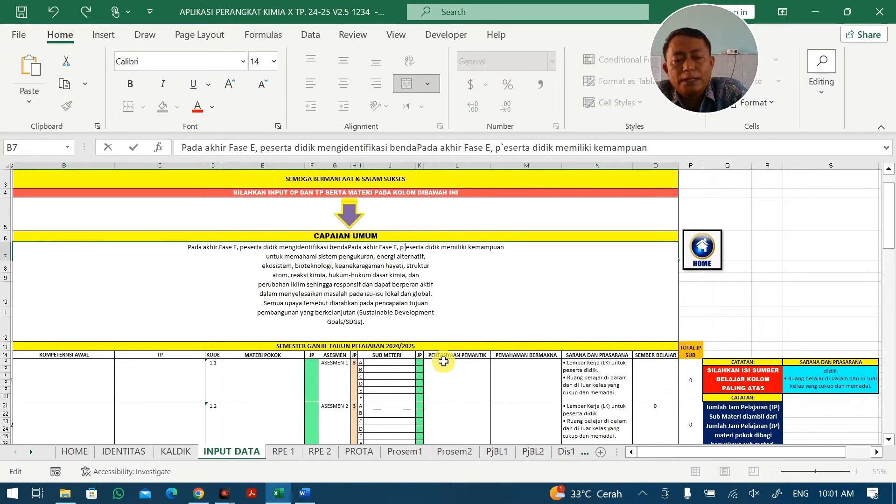
key("Escape")
key("Delete")
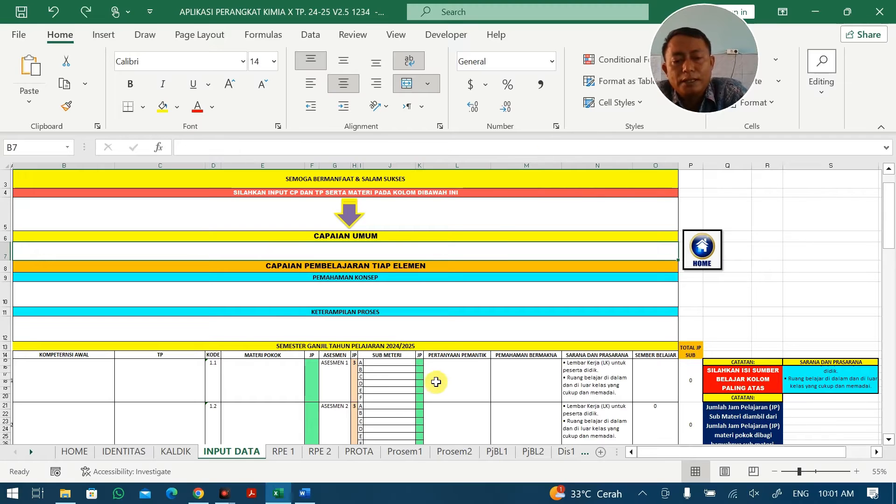
Paste the Fase E paragraph into a new blank Word document, copy all of its text, and clear the page
left_click(305, 493)
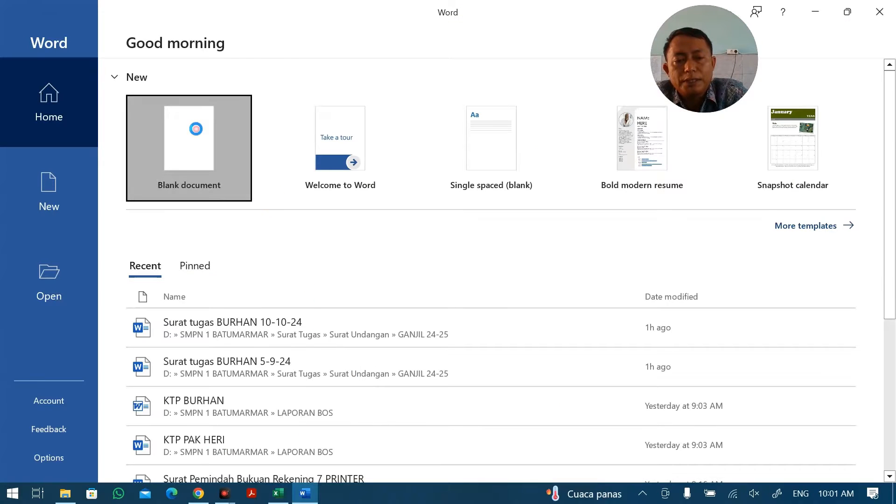
left_click(196, 128)
type("Pada akhir Fase E, peserta didik mengidentifikasi bendaPada akhir Fase E, peserta didik memiliki kemampuan untuk memahami sistem pengukuran, energi alternatif, ekosistem, bioteknologi, keanekaragaman hayati, struktur atom, reaksi kimia, hukum-hukum dasar kimia, dan perubahan iklim sehingga responsif dan dapat berperan aktif dalam menyelesaikan masalah pada isu-isu lokal dan global. Semua upaya tersebut diarahkan pada pencapaian tujuan pembangunan yang berkelanjutan (Sustainable Development Goals/SDGs).")
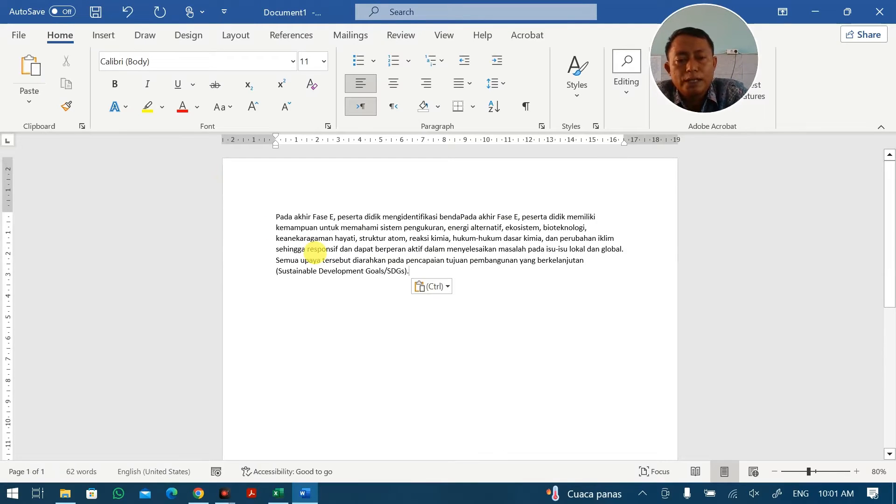
key("ctrl+a")
key("ctrl+c")
key("Delete")
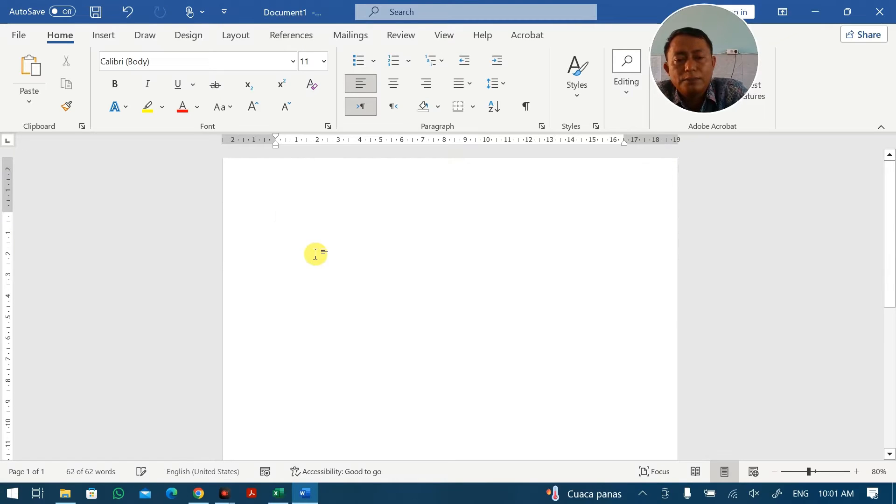
Paste the Fase E paragraph into the CAPAIAN UMUM cell of the Excel INPUT DATA sheet and heighten row 7 to fit three lines
key("alt+Tab")
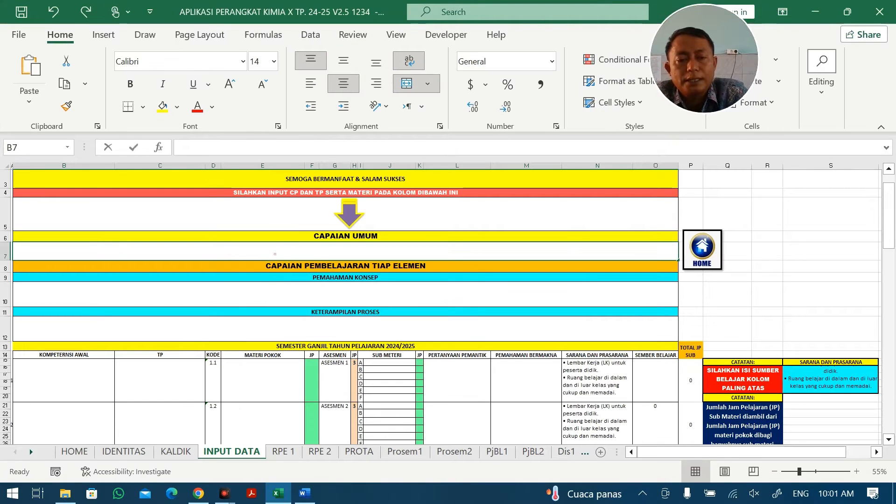
key("ctrl+v")
key("Return")
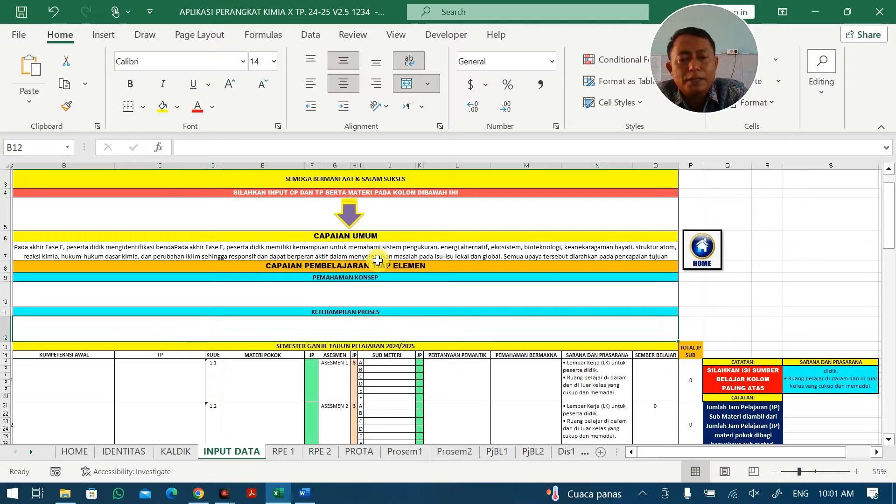
left_click_drag(11, 260, 14, 279)
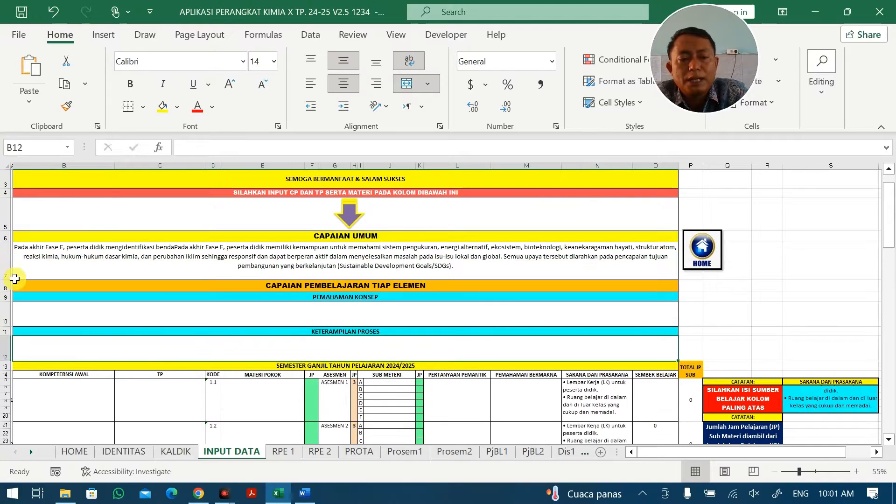
Copy the element name "Pemahaman IPA" from page 212 of the Chrome PDF into the PEMAHAMAN KONSEP cell in Excel
left_click(378, 316)
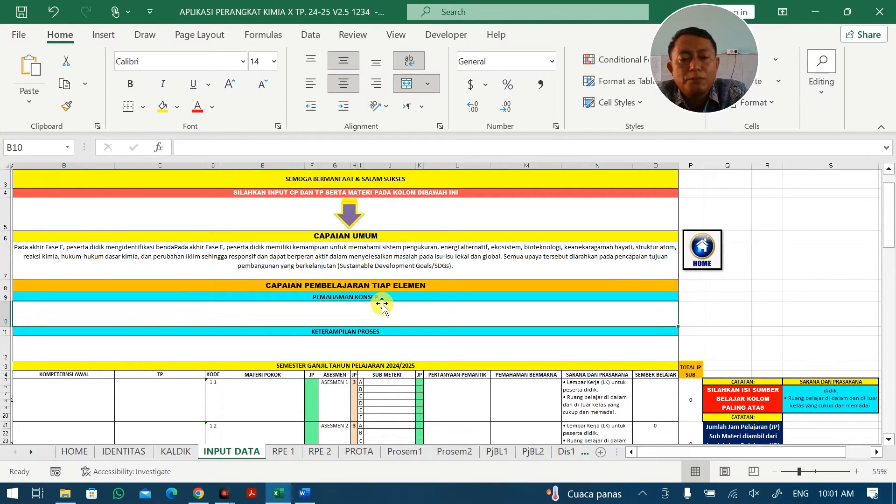
scroll(382, 304, "down", 1)
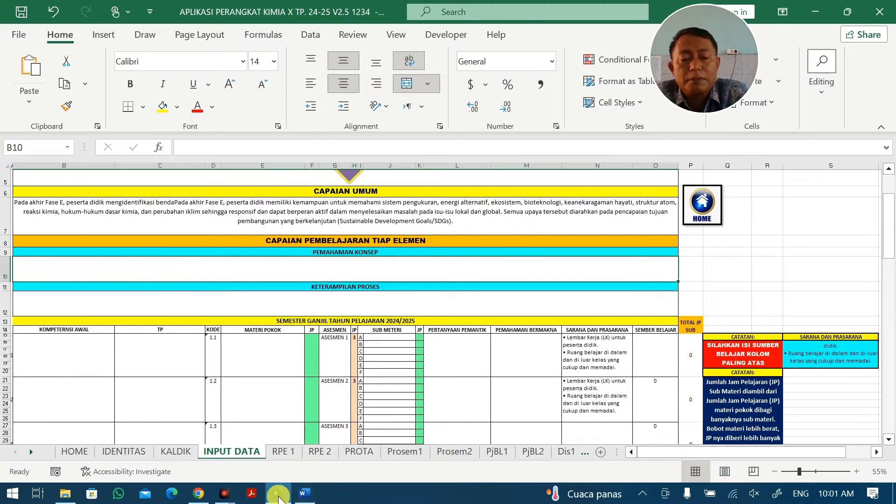
mouse_move(279, 494)
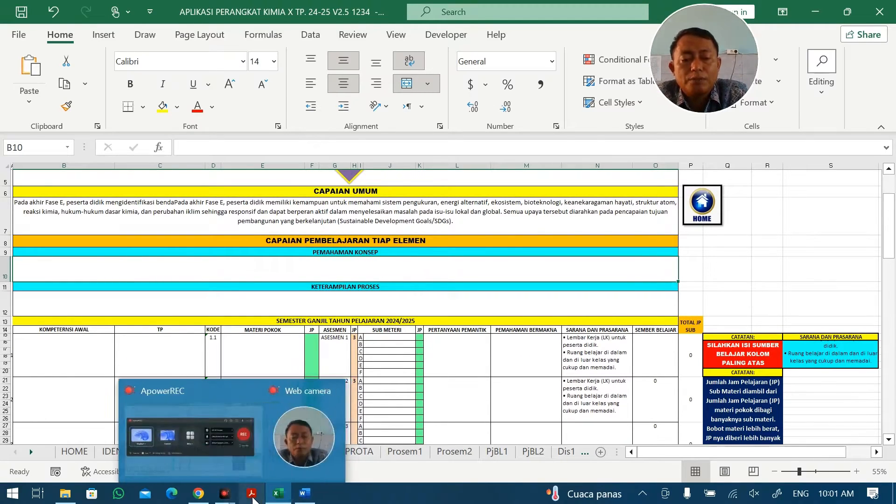
left_click(255, 495)
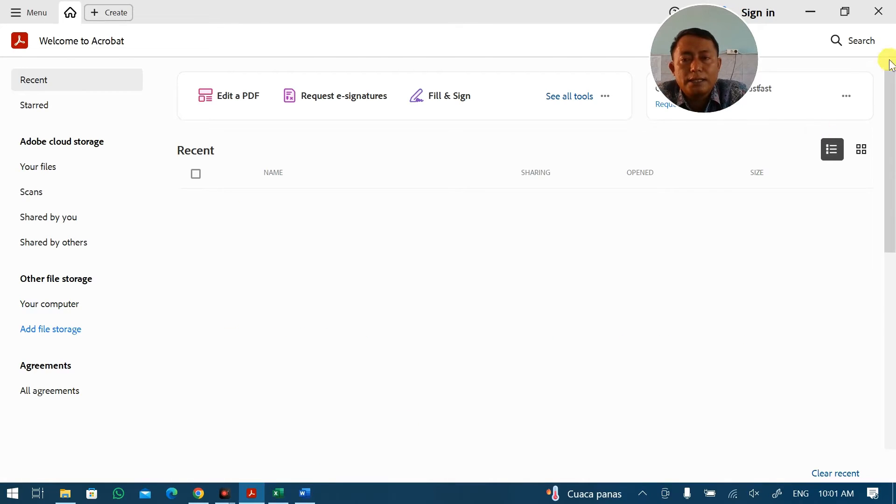
left_click(255, 494)
left_click(199, 494)
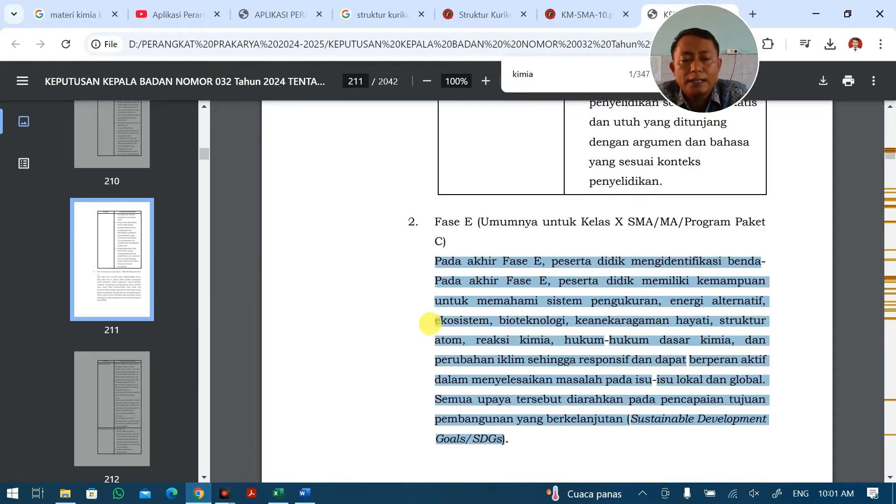
scroll(426, 320, "down", 10)
scroll(434, 320, "up", 3)
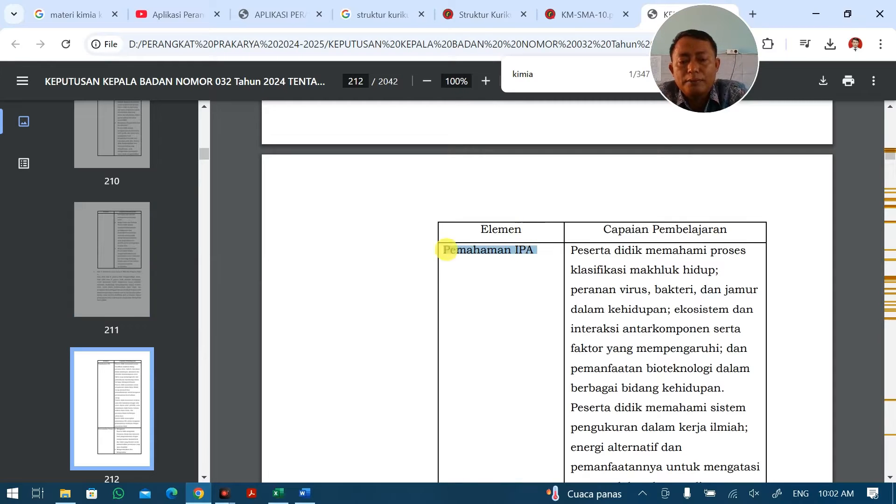
left_click(282, 496)
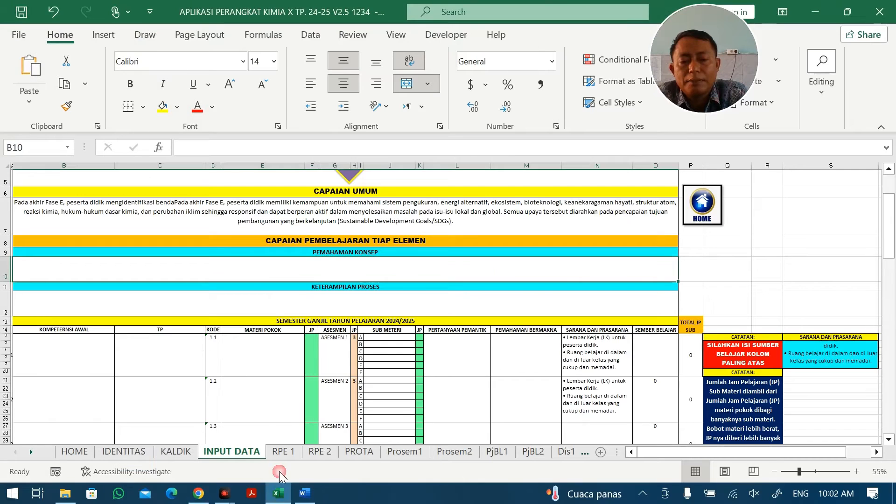
type("Pemahaman IPA")
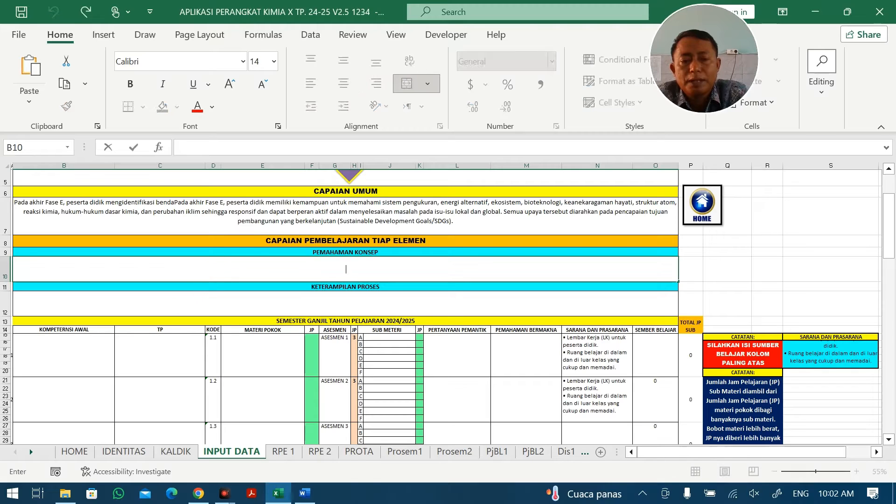
Copy the element name "Keterampilan Proses" from the PDF's element table into the KETERAMPILAN PROSES cell in Excel
key("alt+Tab")
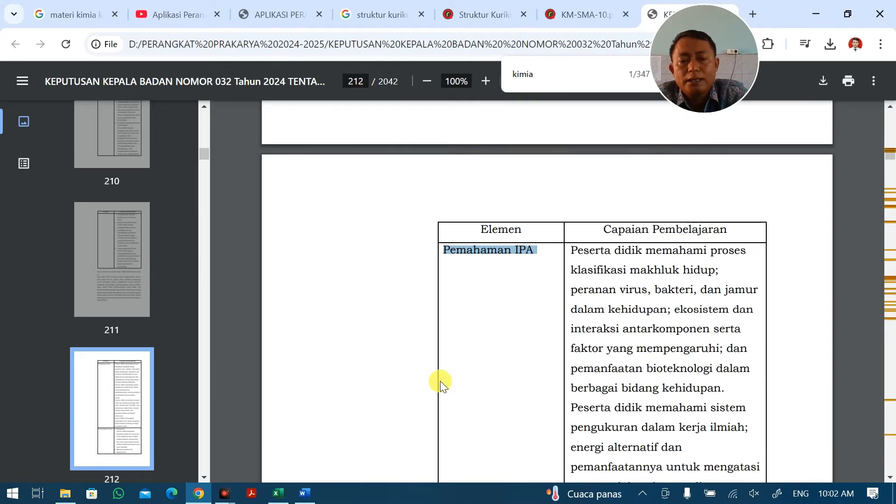
scroll(520, 361, "down", 10)
scroll(521, 363, "up", 5)
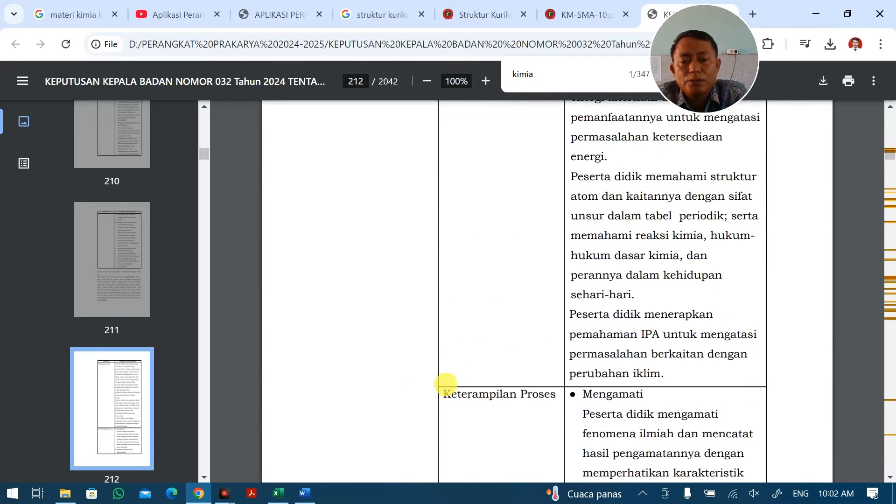
left_click_drag(443, 396, 538, 396)
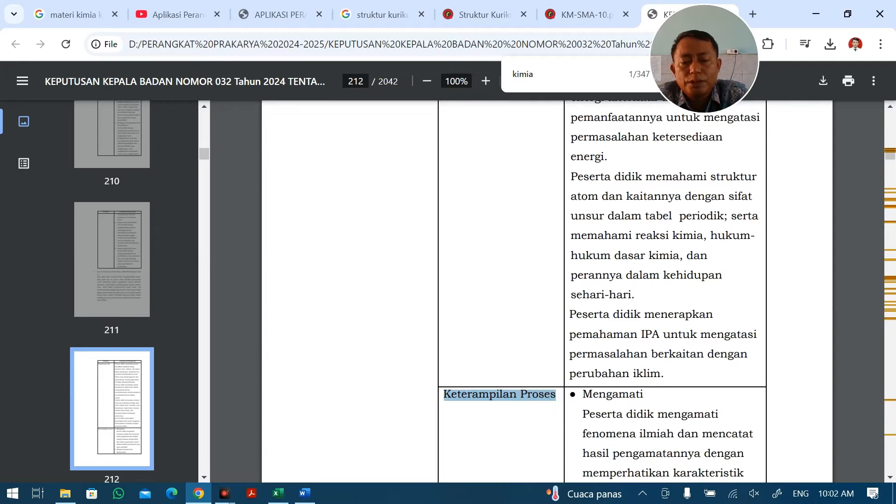
key("alt+Tab")
left_click(288, 307)
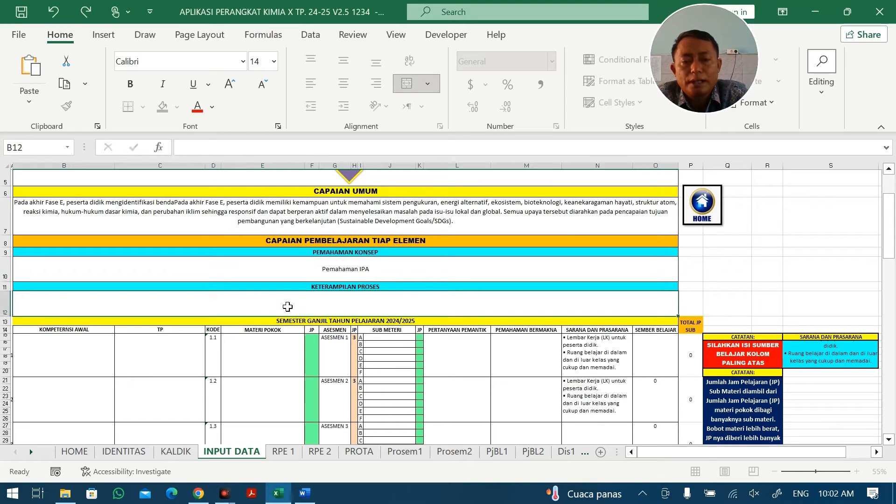
type("Keterampilan Proses")
Make the "Pemahaman IPA" and "Keterampilan Proses" entries in B10 and B12 bold
left_click(374, 270)
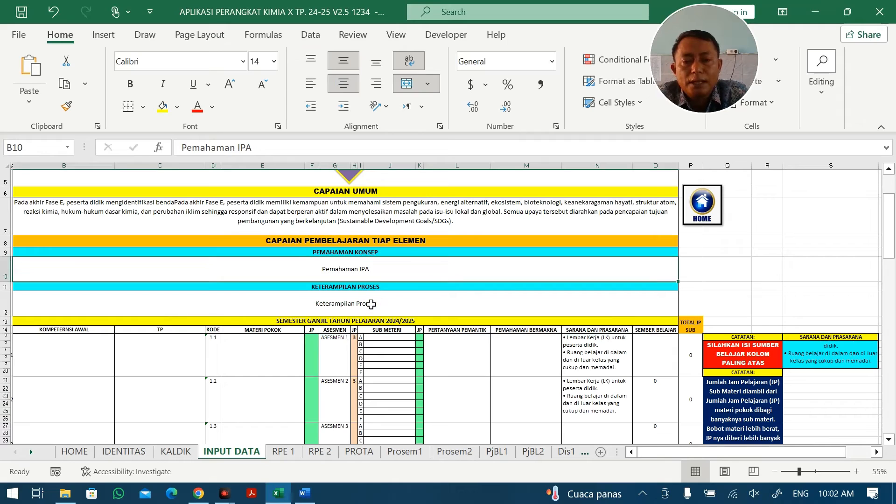
left_click(364, 304, "ctrl")
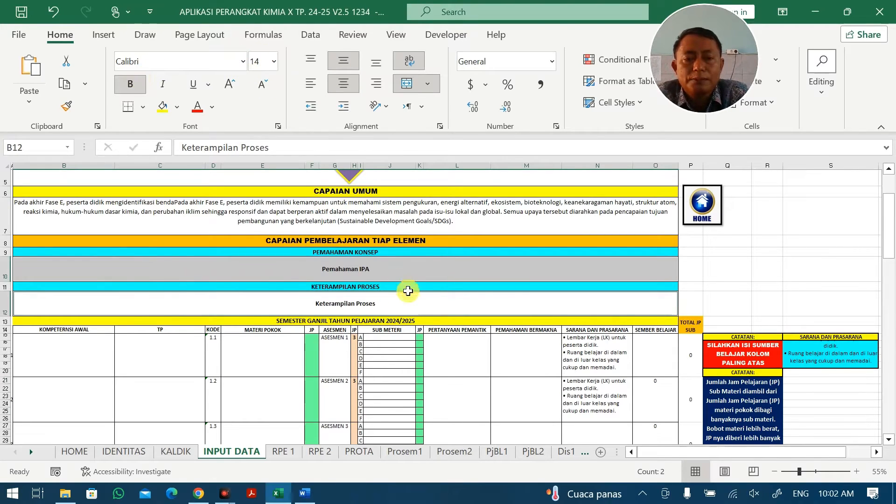
left_click(415, 311)
left_click(439, 366)
Switch to Chrome and close the KM-SMA-10 image, Struktur Kurikulum page and KEPUTUSAN KEPALA BADAN PDF
scroll(276, 304, "down", 1)
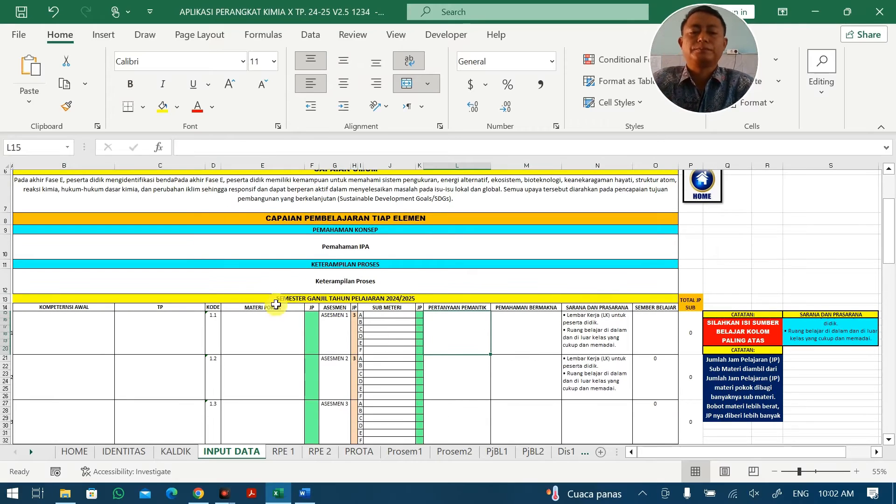
scroll(248, 269, "down", 2)
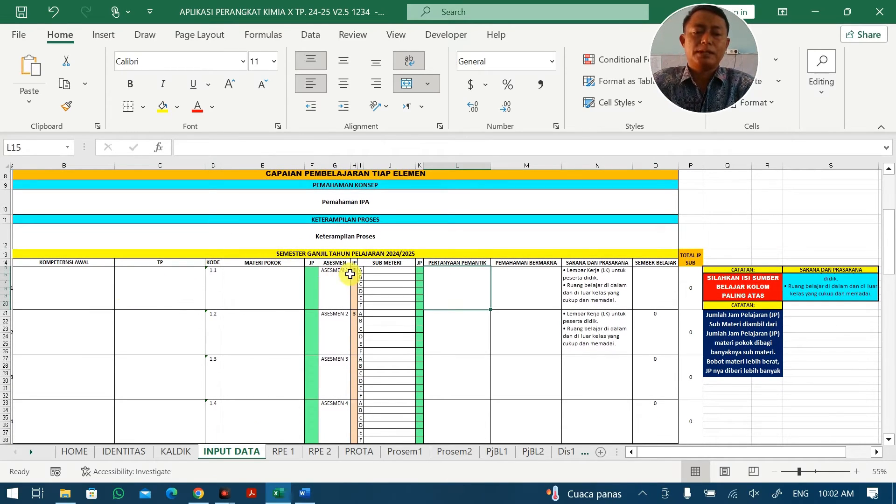
left_click(271, 276)
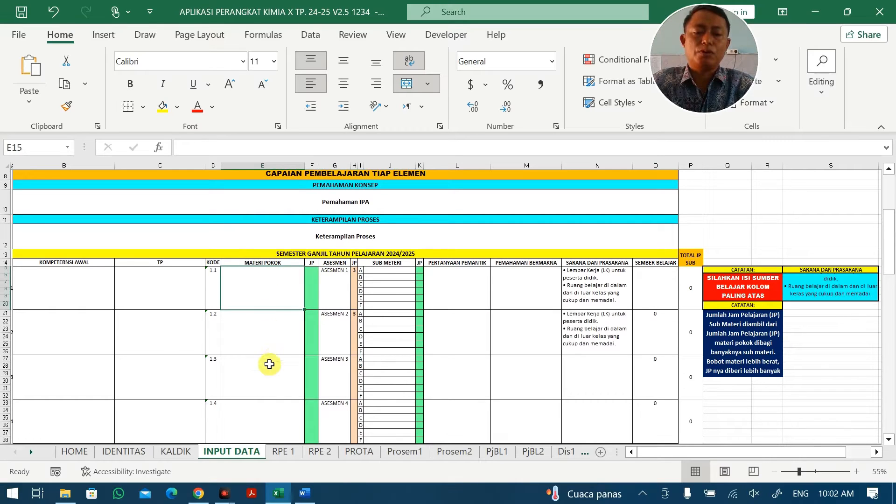
left_click(199, 491)
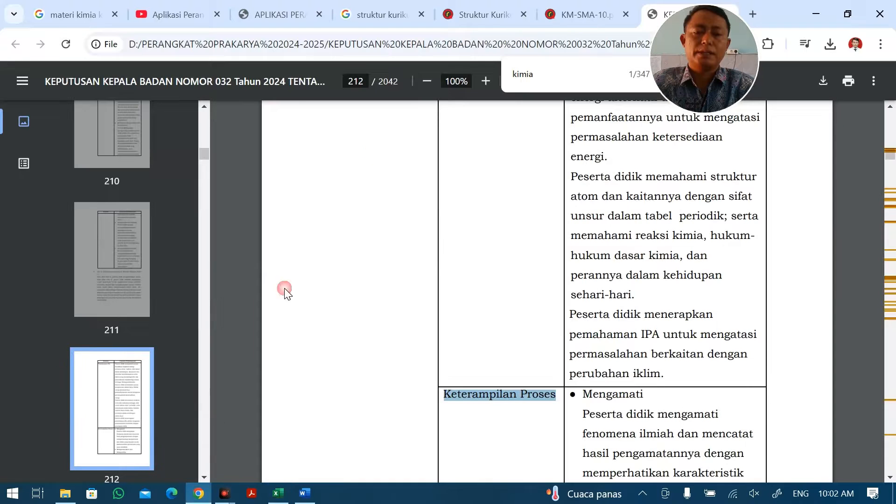
left_click(626, 14)
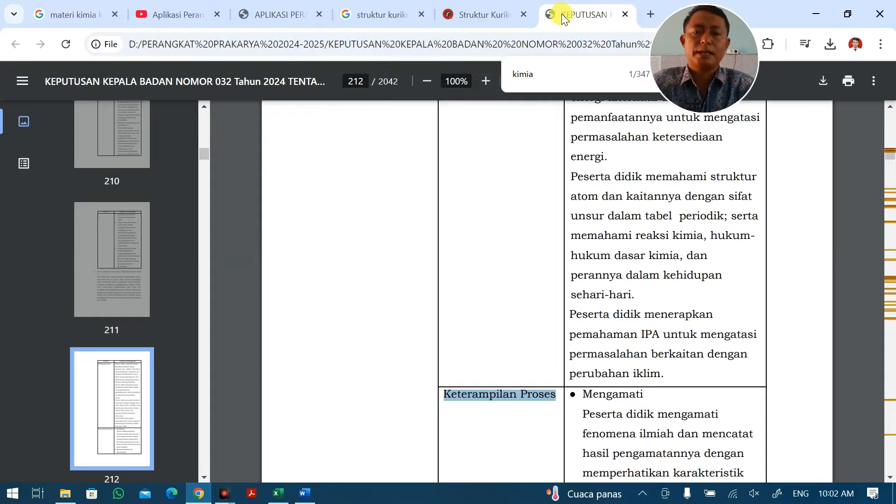
left_click(523, 15)
left_click(524, 15)
Search Google in the open results tab for "materi kimia kelas x kurmer"
left_click(383, 44)
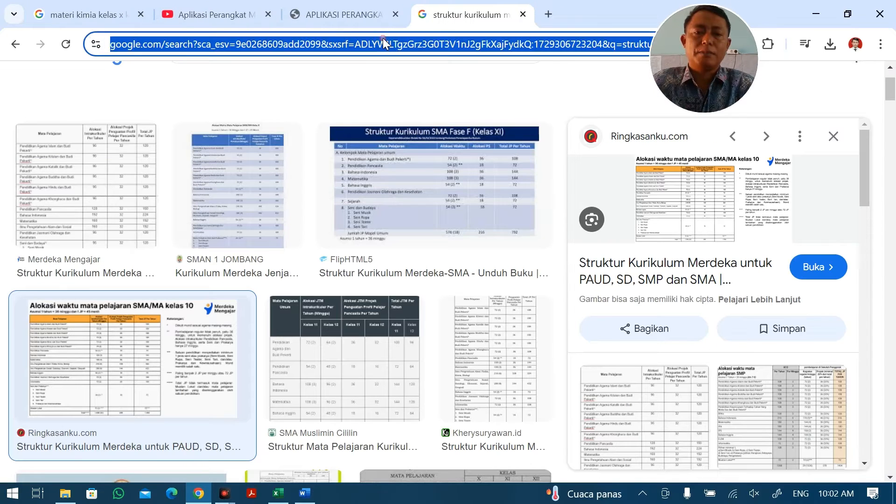
type("maet")
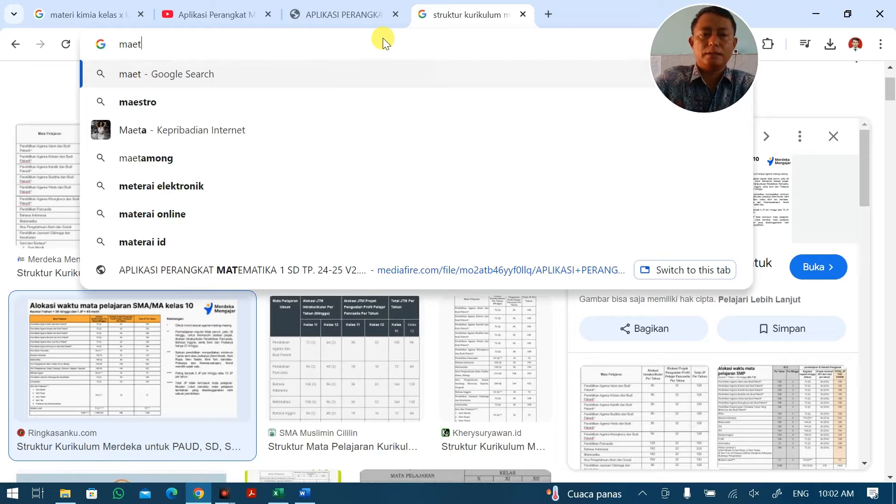
key("BackSpace")
key("BackSpace")
type("ter")
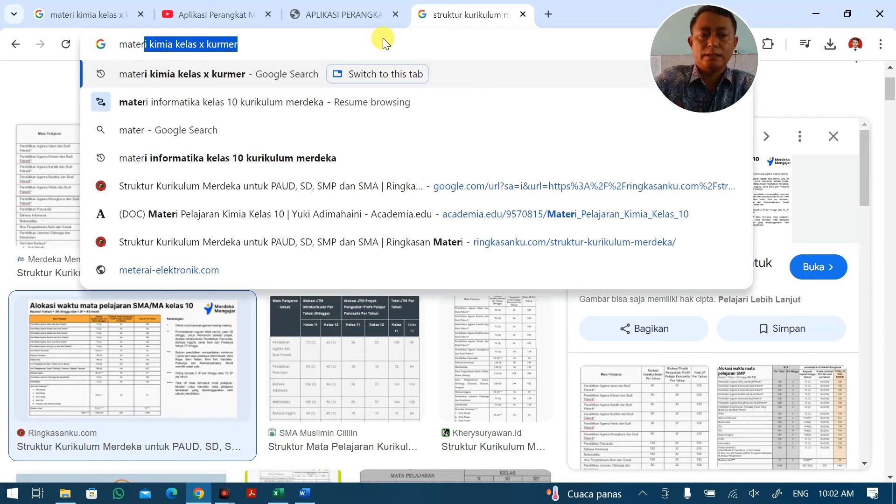
key("Return")
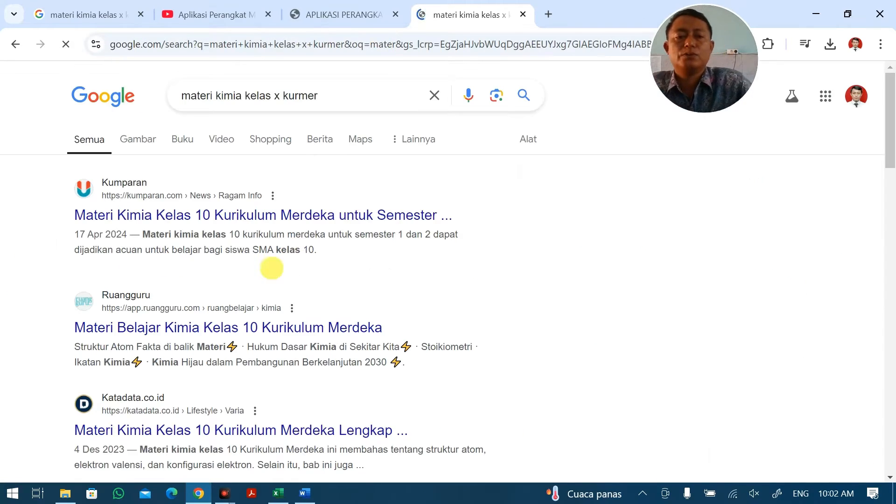
Open the Kumparan article on Materi Kimia Kelas 10 Kurikulum Merdeka and find its Materi Semester 1 list
left_click(219, 215)
scroll(240, 280, "down", 5)
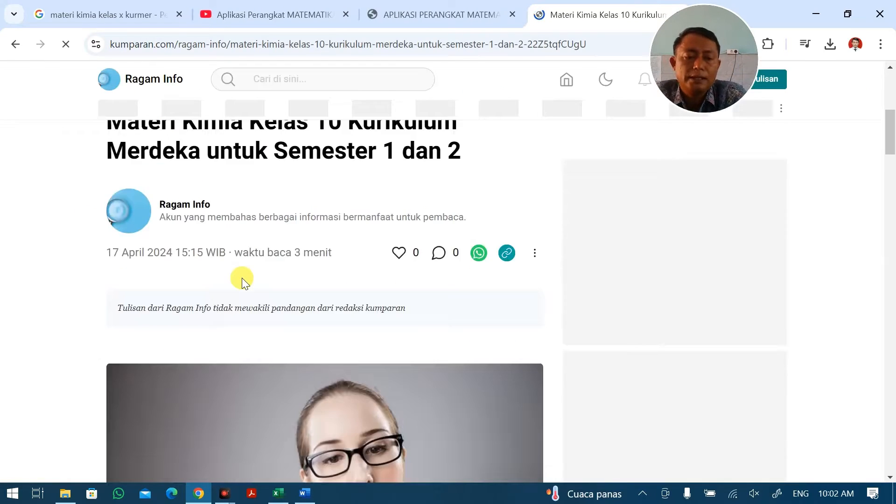
scroll(242, 278, "down", 6)
scroll(242, 279, "up", 9)
scroll(242, 280, "down", 8)
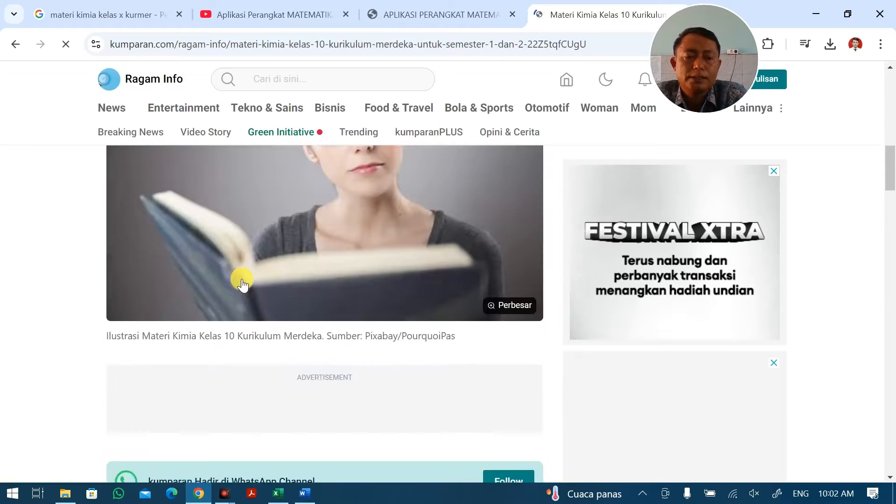
scroll(242, 281, "down", 12)
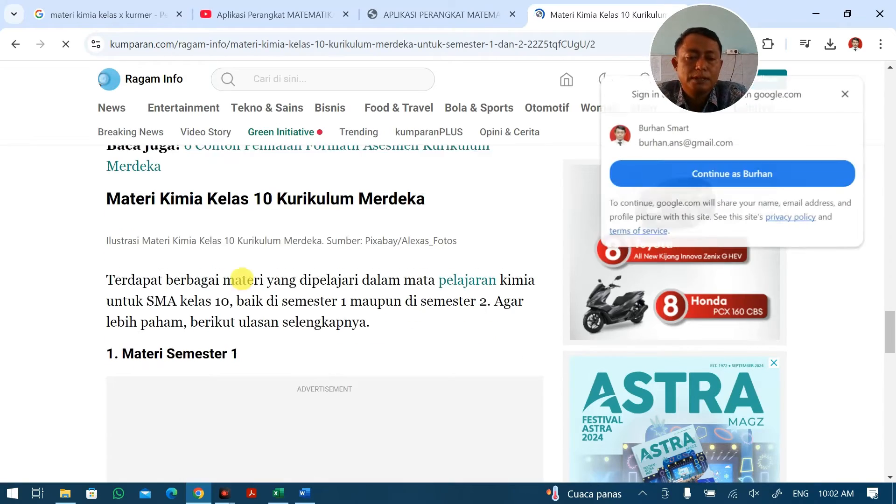
scroll(242, 279, "down", 5)
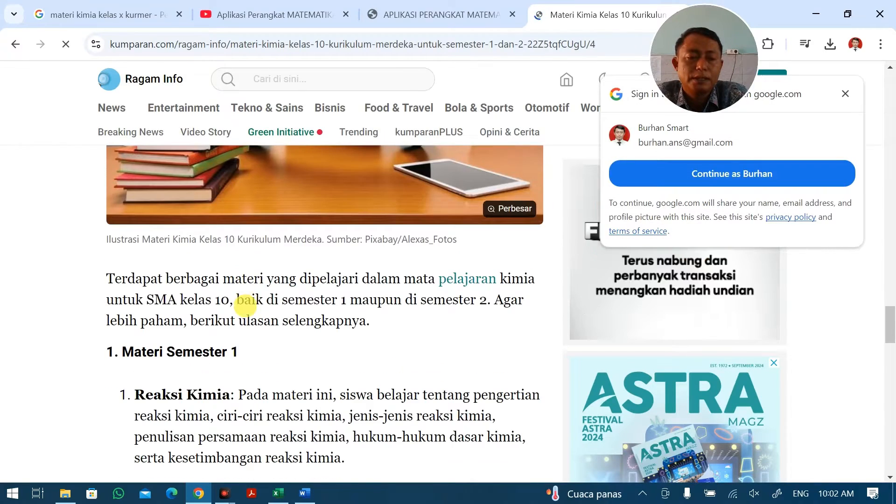
Copy the first Semester 1 topic, "Reaksi Kimia", from the article into Materi Pokok cell E15 (code 1.1) in Excel
scroll(246, 300, "down", 3)
left_click_drag(134, 254, 230, 260)
key("alt+Tab")
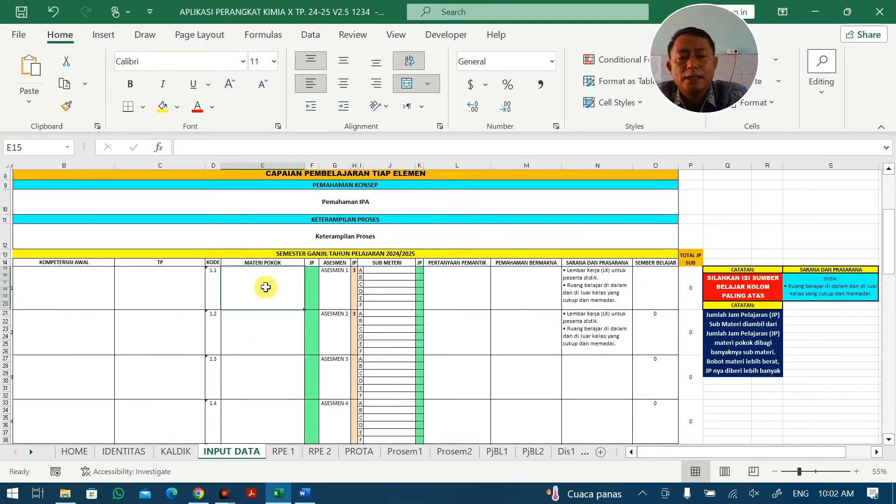
double_click(274, 289)
Copy the topic "Struktur Atom" from the Chrome article into Materi Pokok cell E21 (code 1.2) in Excel
key("alt+Tab")
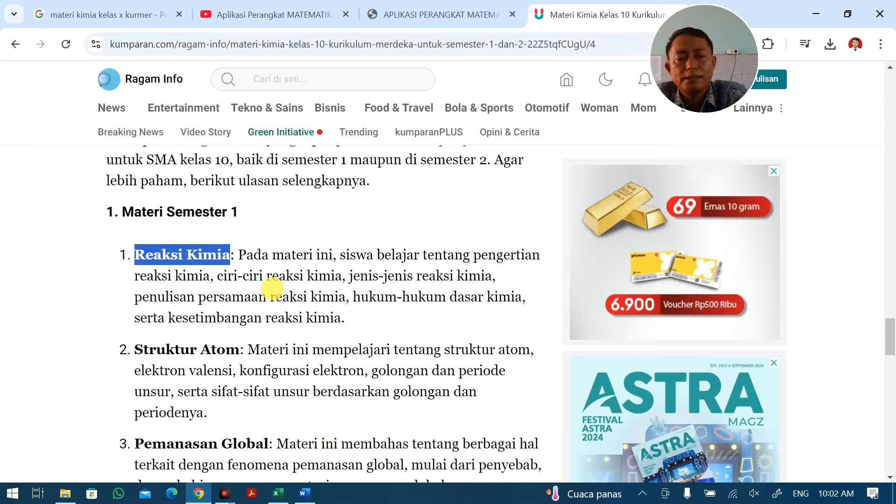
scroll(270, 286, "down", 3)
left_click_drag(134, 208, 225, 209)
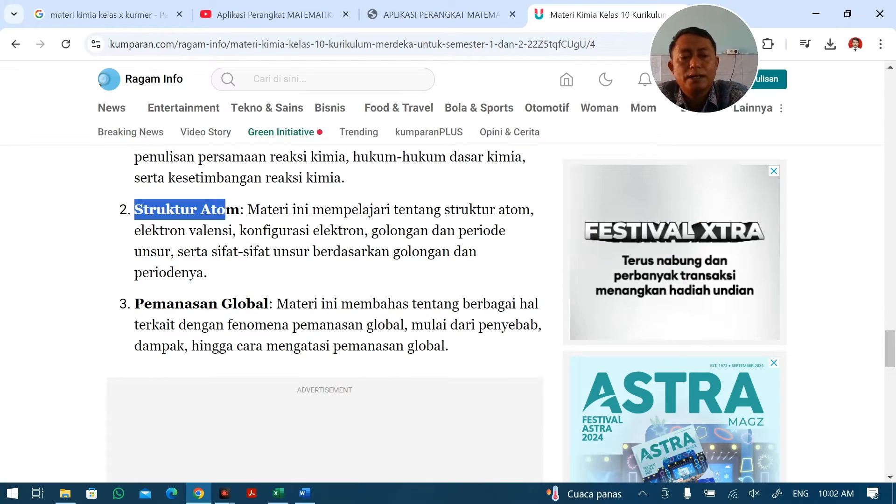
key("alt+Tab")
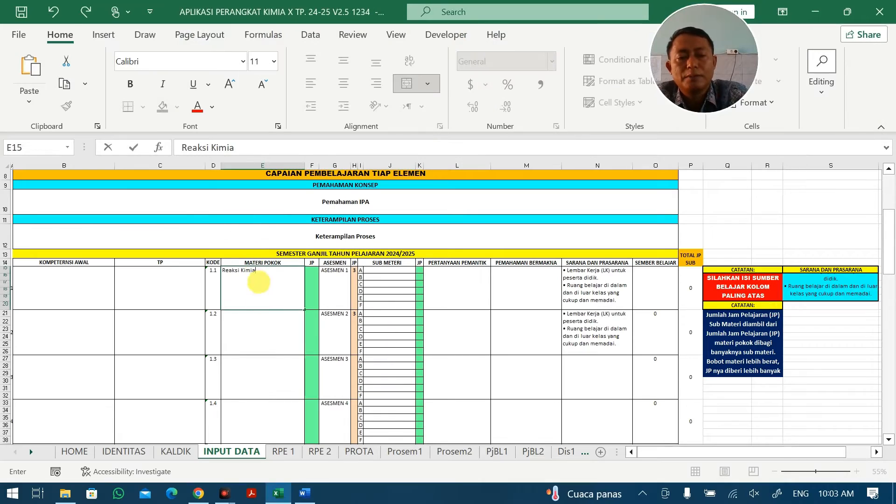
left_click(260, 323)
double_click(260, 324)
Copy the topic "Pemanasan Global" from the Chrome article into Materi Pokok cell E27 (code 1.3) in Excel
key("alt+Tab")
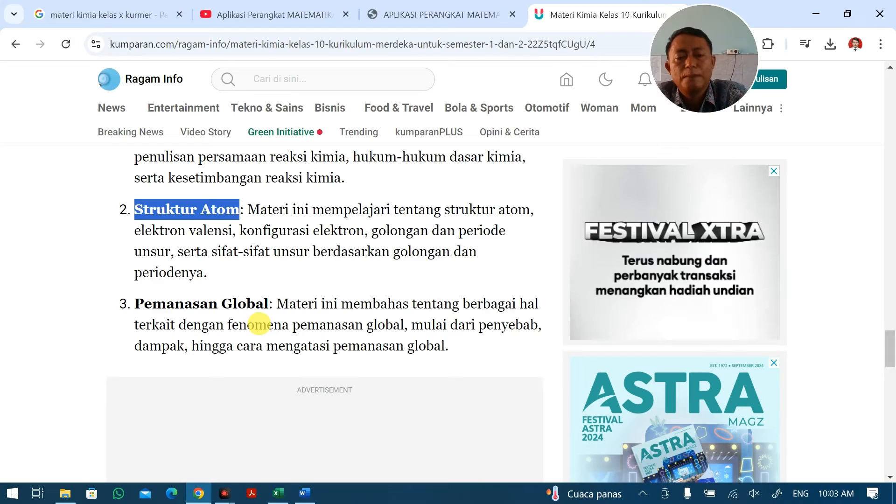
scroll(257, 436, "down", 6)
scroll(180, 278, "up", 5)
left_click_drag(136, 234, 270, 228)
key("ctrl+c")
key("alt+Tab")
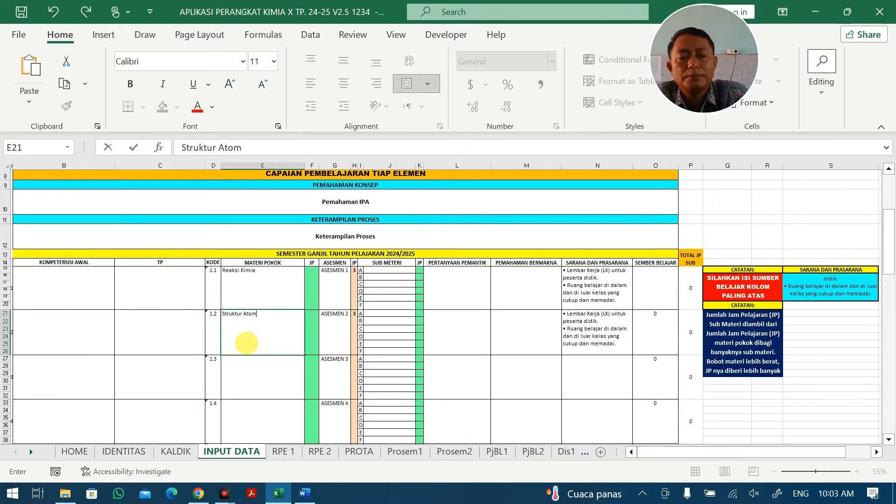
left_click(255, 365)
key("ctrl+v")
Copy the Semester 2 topic "Kimia Hijau dalam Pembangunan Berkelanjutan 2030" from the Chrome article into Materi Pokok cell E69 (code 2.1) in Excel
key("alt+Tab")
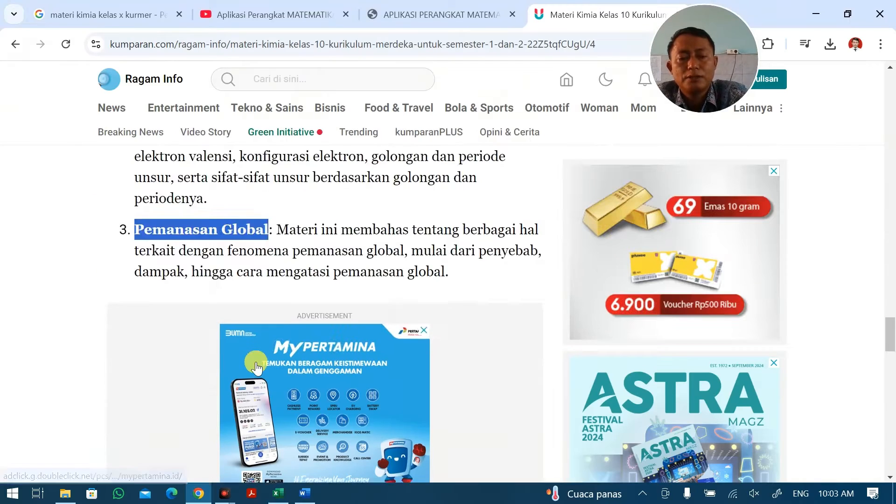
scroll(256, 367, "down", 6)
scroll(156, 274, "down", 2)
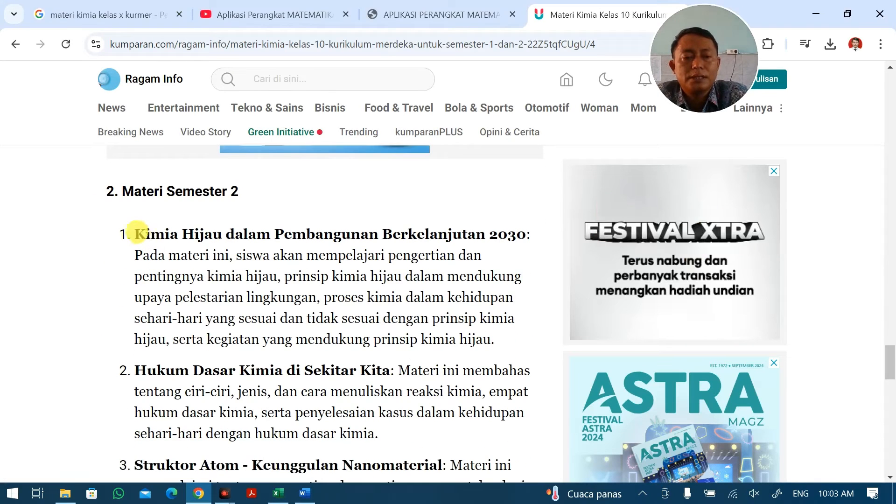
left_click_drag(133, 234, 526, 236)
key("ctrl+c")
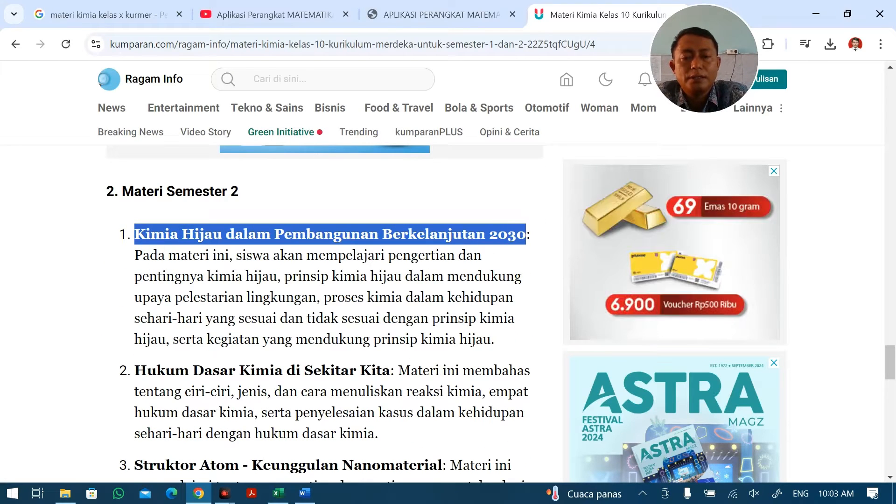
key("alt+Tab")
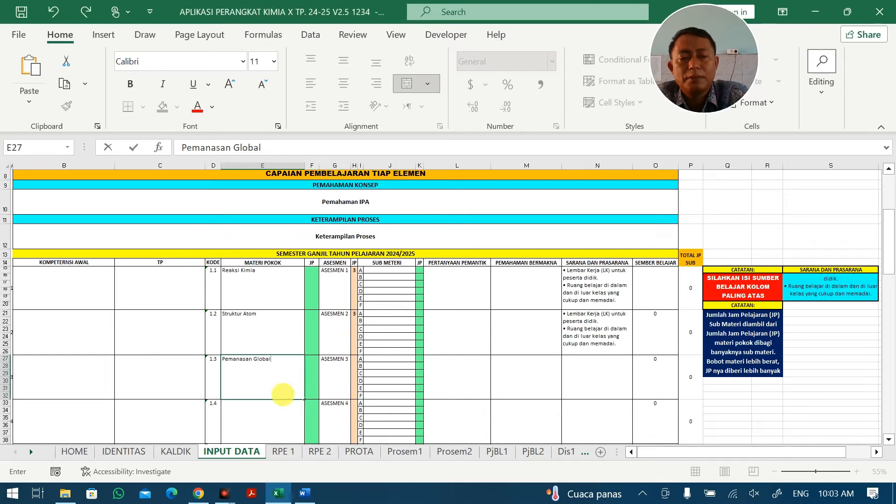
scroll(279, 406, "down", 10)
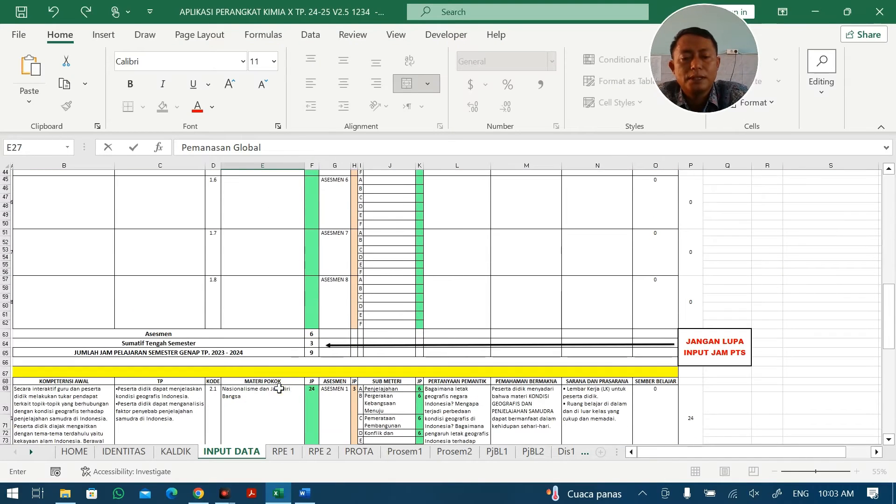
left_click(279, 389)
key("ctrl+v")
Clear the old Kompetensi Awal and TP entries for codes 2.1 and 2.2
scroll(181, 369, "down", 3)
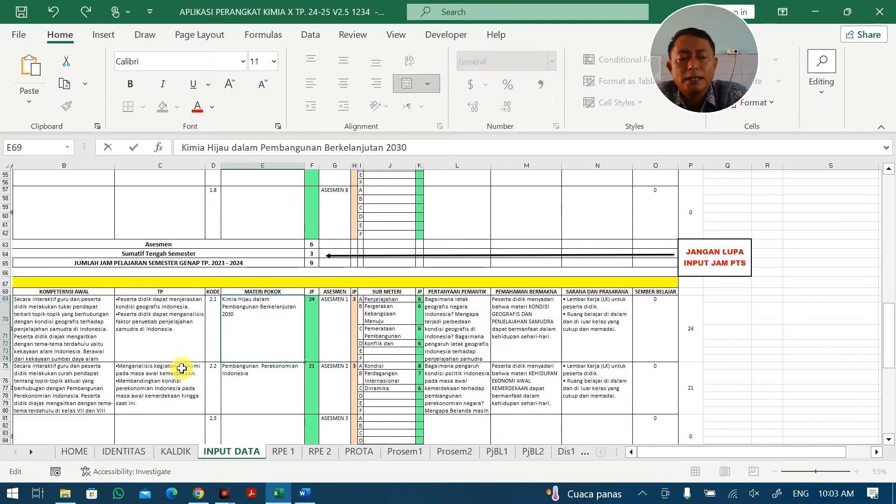
left_click_drag(107, 334, 164, 402)
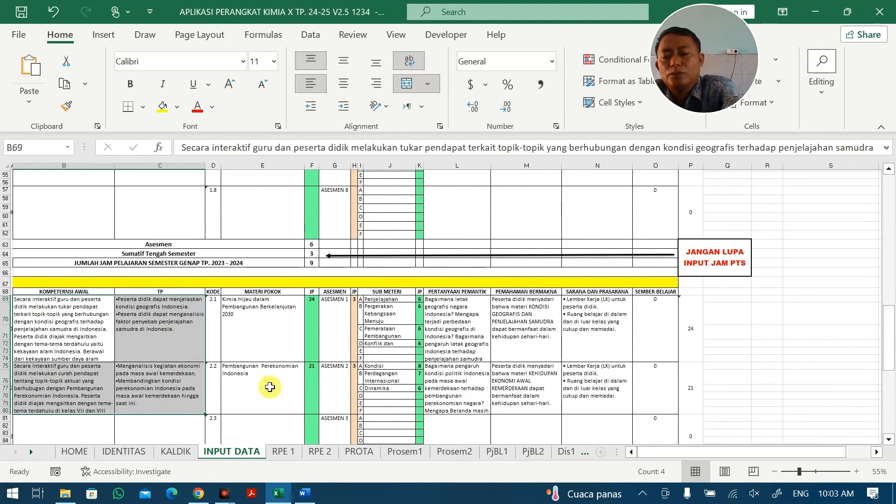
key("Delete")
Clear the old 2.2 Materi Pokok and the JP, Sub Materi, Pertanyaan Pemantik and Pemahaman Bermakna entries for codes 2.1 and 2.2
left_click_drag(277, 313, 294, 386)
left_click(296, 382)
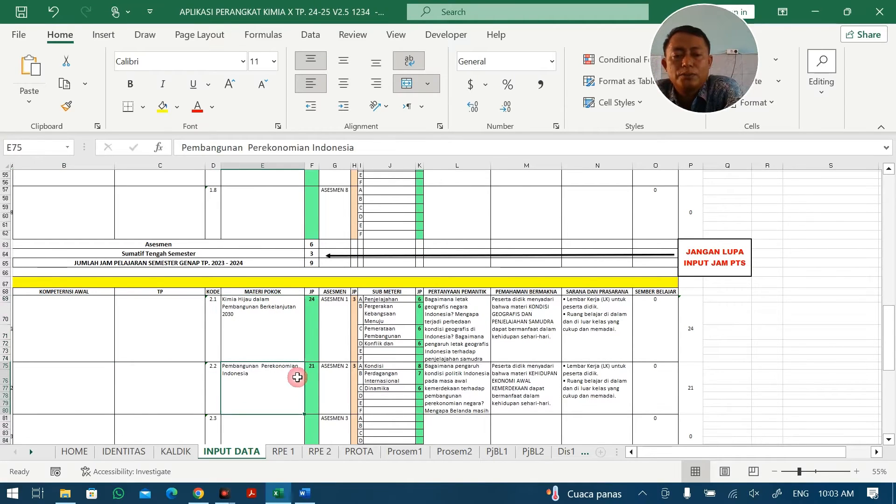
left_click(288, 336)
left_click_drag(304, 311, 306, 375)
left_click(466, 283)
left_click_drag(312, 308, 312, 373)
key("Delete")
left_click(272, 368)
left_click_drag(379, 300, 507, 400)
key("Delete")
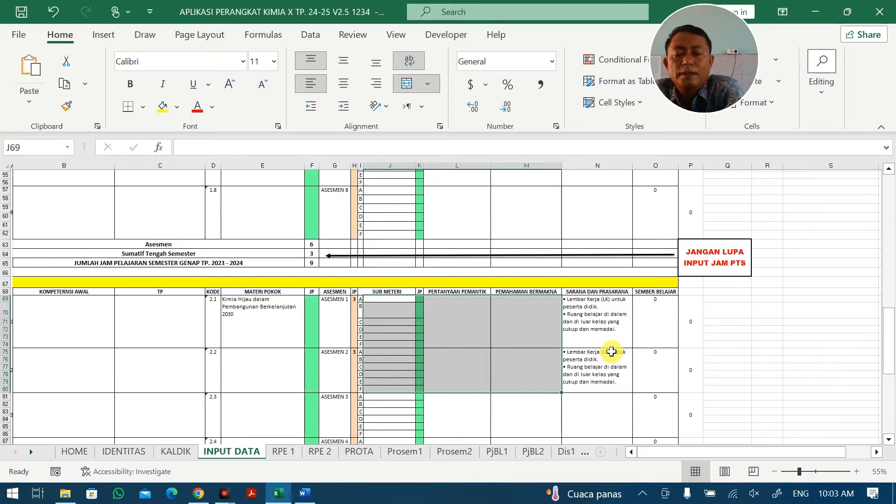
Switch to Chrome and select the second Semester 2 topic, "Hukum Dasar Kimia di Sekitar Kita", in the article
left_click(246, 336)
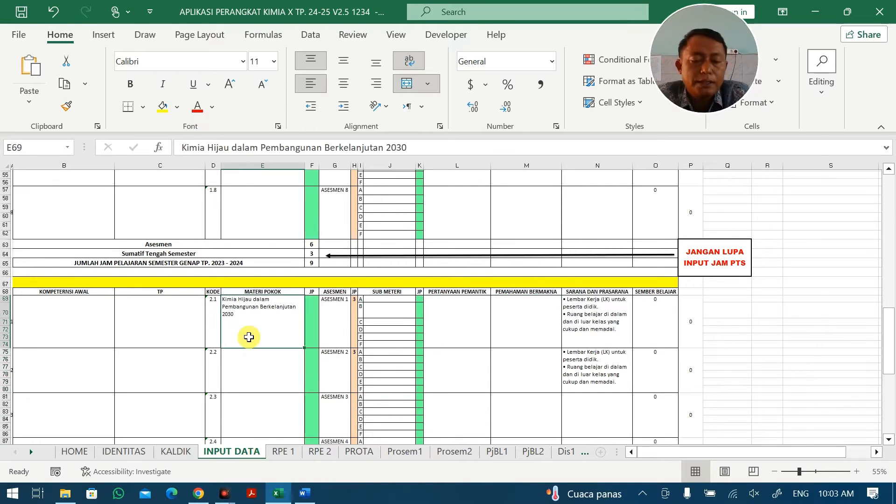
key("alt+Tab")
scroll(144, 252, "down", 4)
left_click_drag(135, 229, 388, 235)
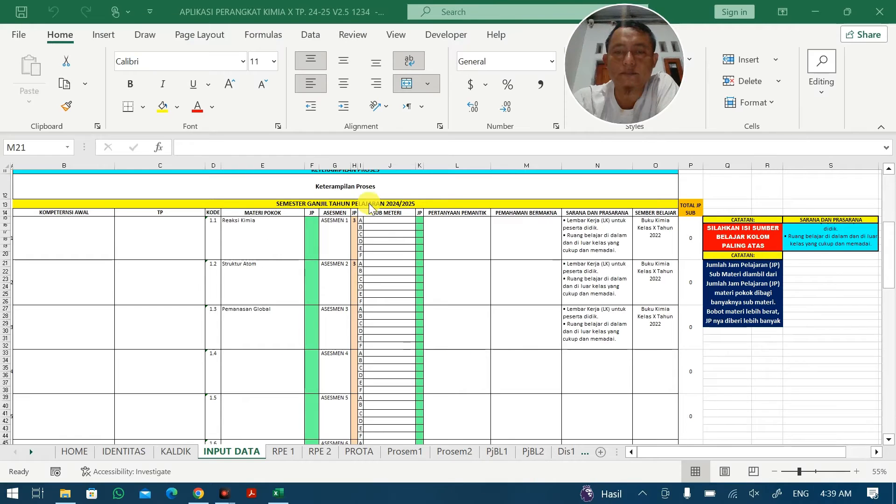
Delete the "Pemahaman IPA" and "Keterampilan Proses" entries from cells B10 and B12 on the INPUT DATA sheet
scroll(369, 206, "up", 5)
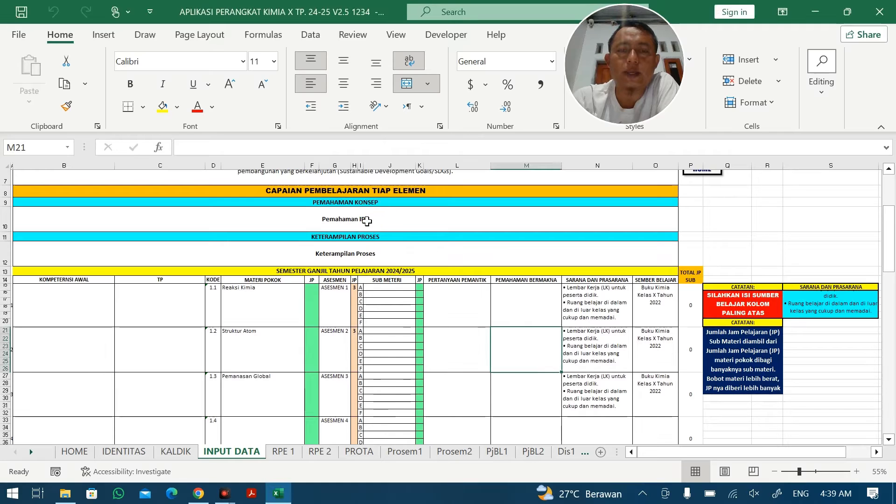
left_click(363, 219)
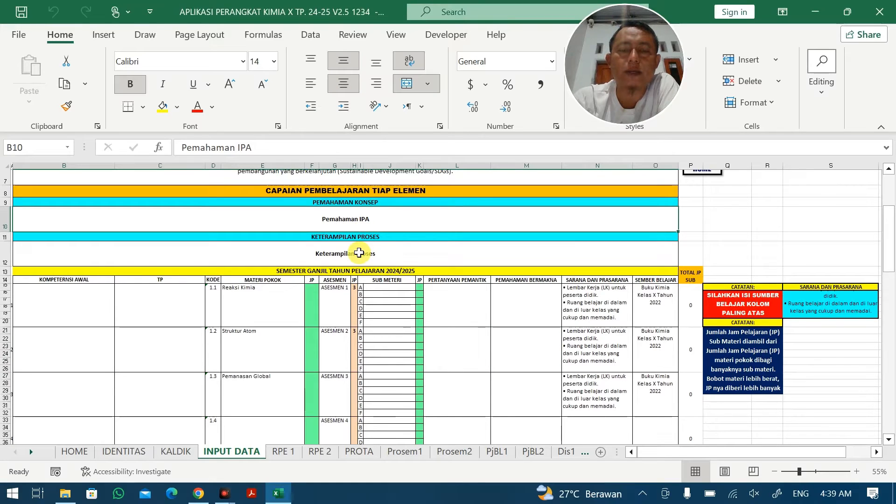
left_click(359, 253)
left_click(353, 220)
left_click_drag(270, 148, 145, 151)
key("BackSpace")
left_click(336, 252)
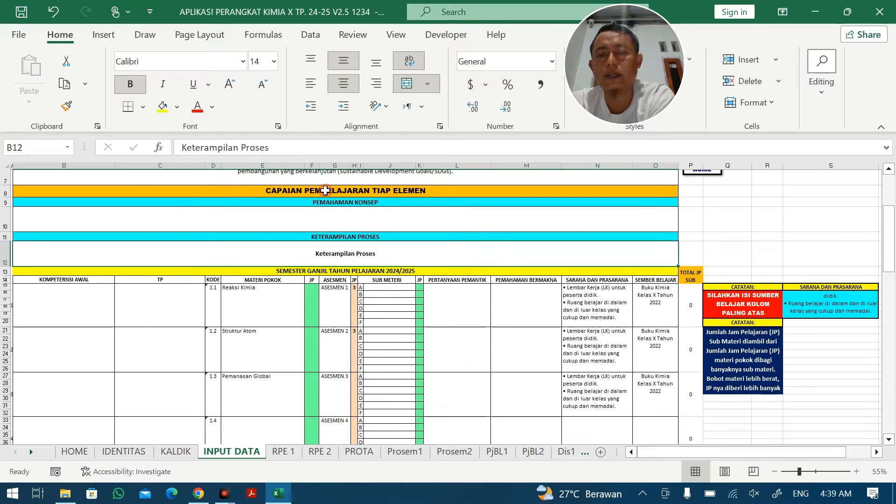
key("BackSpace")
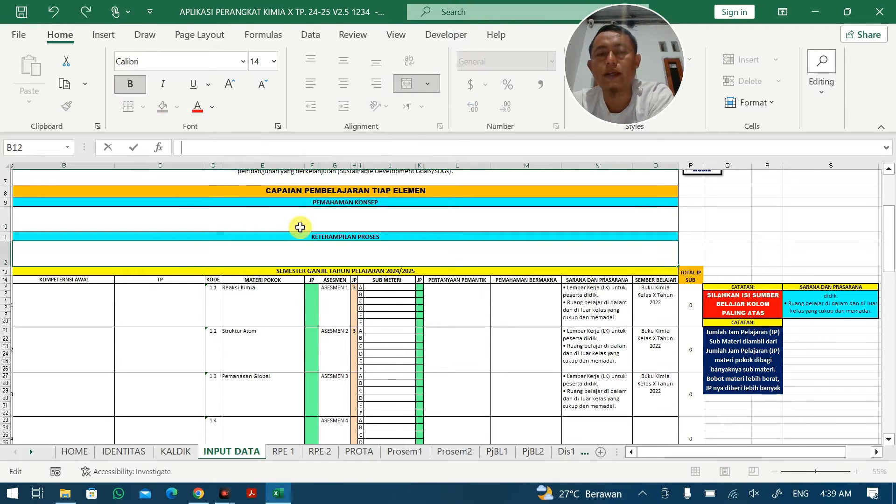
Remove the bold formatting from the empty cells B10 and B12
left_click(299, 228)
left_click(309, 252)
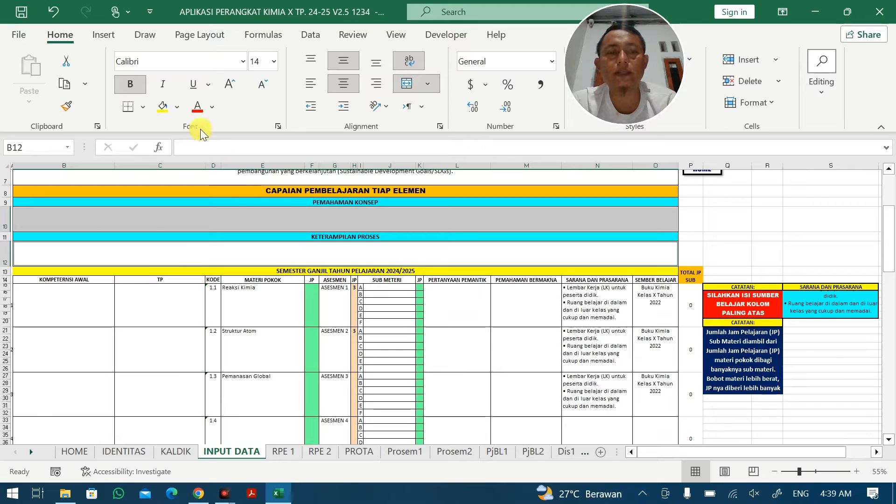
left_click(131, 84)
left_click(311, 228)
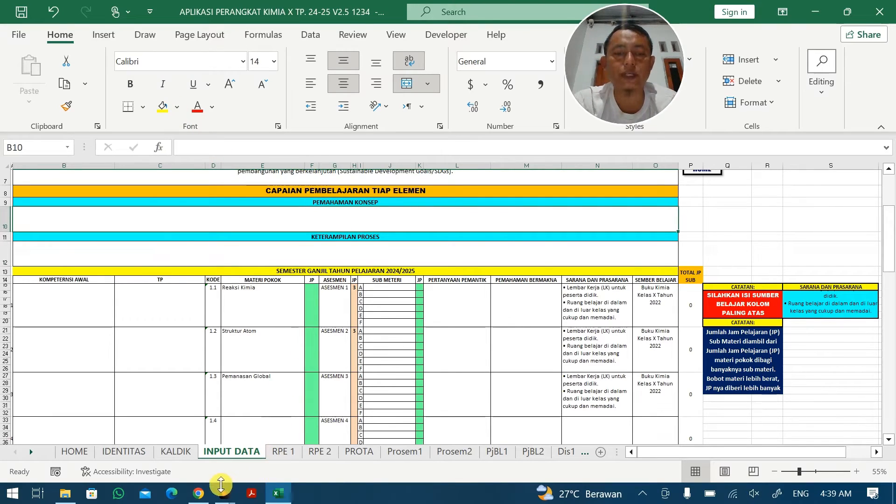
Look up the first Fase E element in the decree PDF and rename the heading in cell B9 as "PEMAHAMAN IPA"
left_click(204, 499)
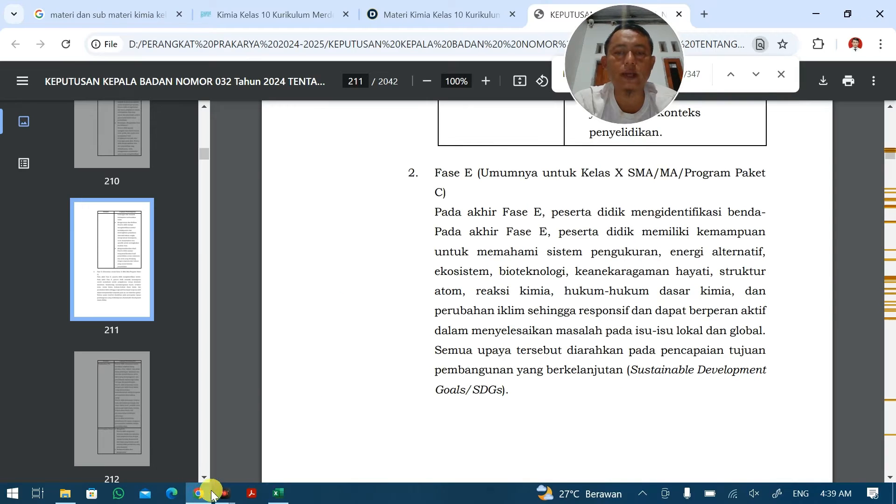
scroll(651, 212, "down", 10)
scroll(646, 260, "up", 4)
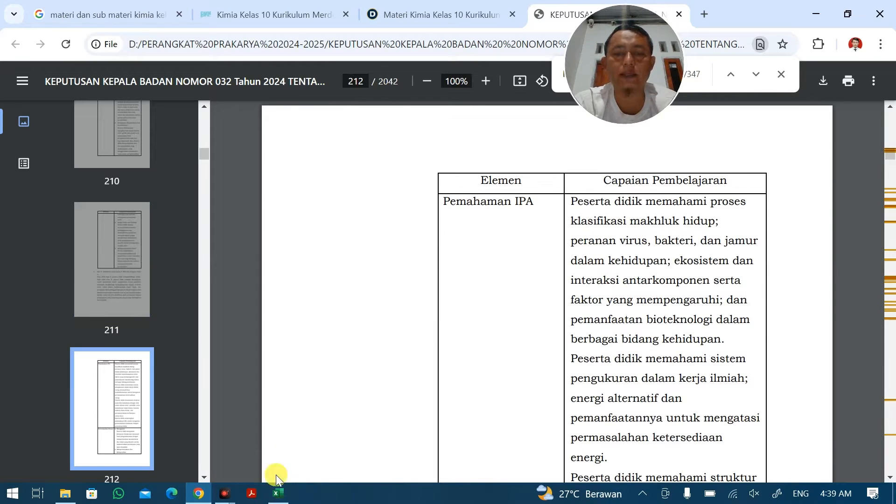
left_click(278, 494)
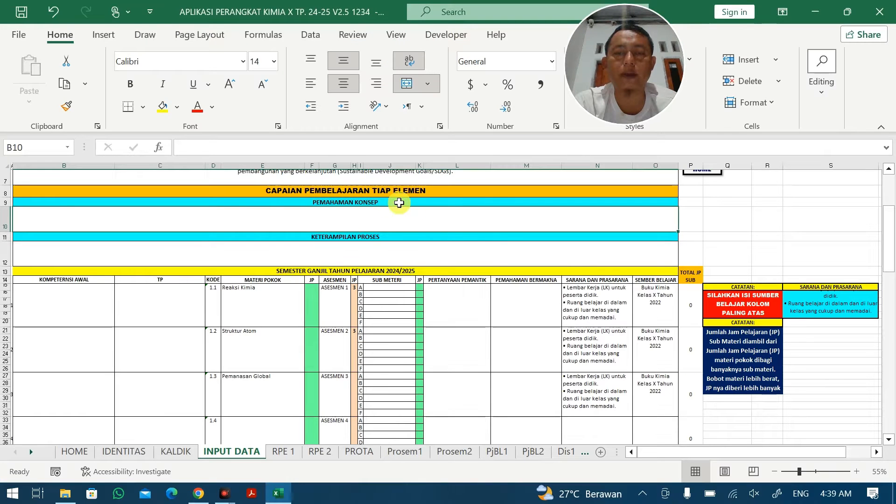
left_click(368, 202)
double_click(272, 148)
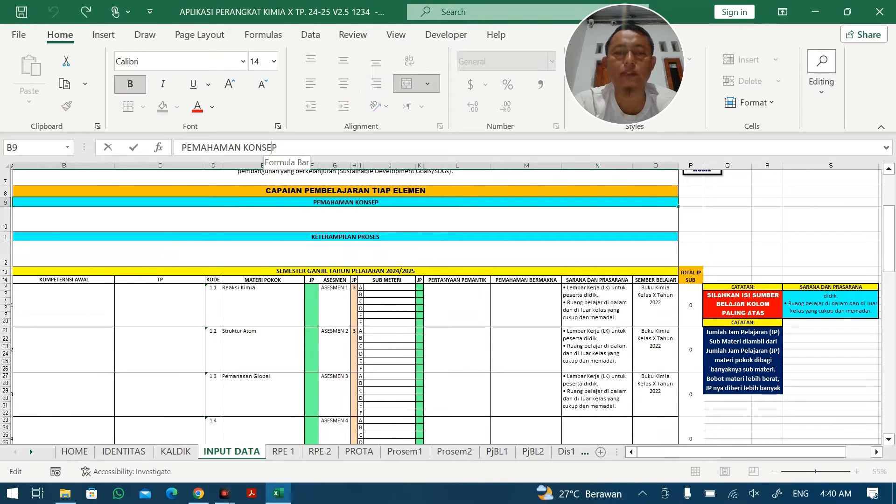
type("A")
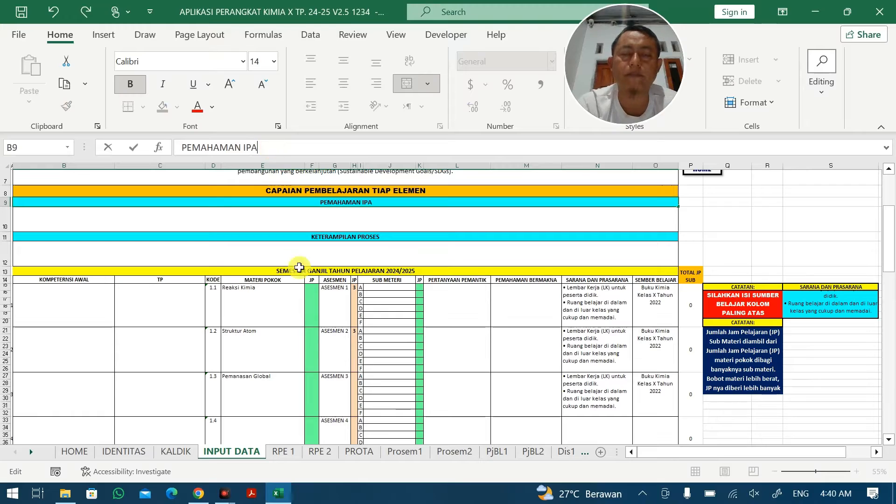
left_click(327, 257)
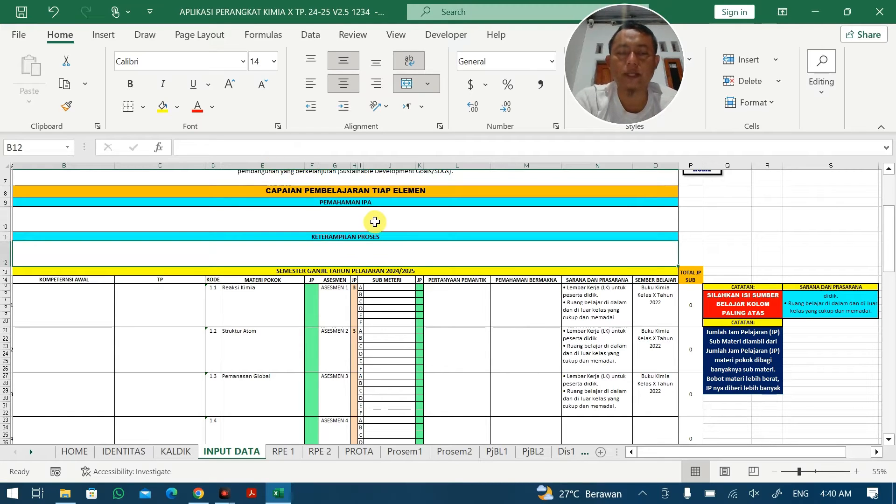
Copy the Pemahaman IPA outcome text, through "perubahan iklim", from the PDF in Chrome and paste it into a new blank Word document
key("alt+Tab")
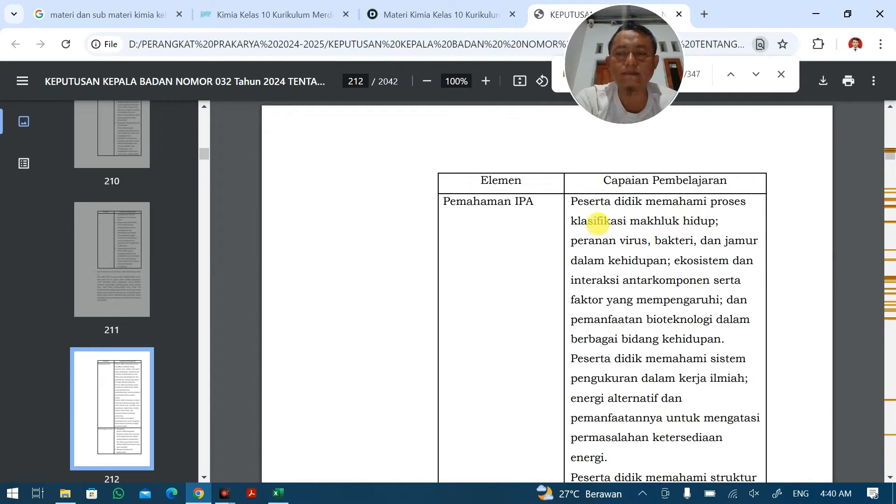
left_click_drag(572, 201, 661, 185)
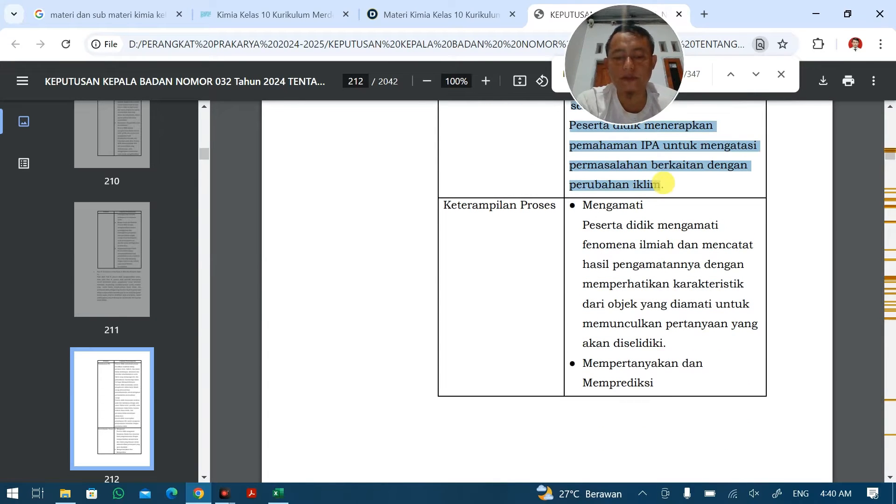
key("super")
type("wo")
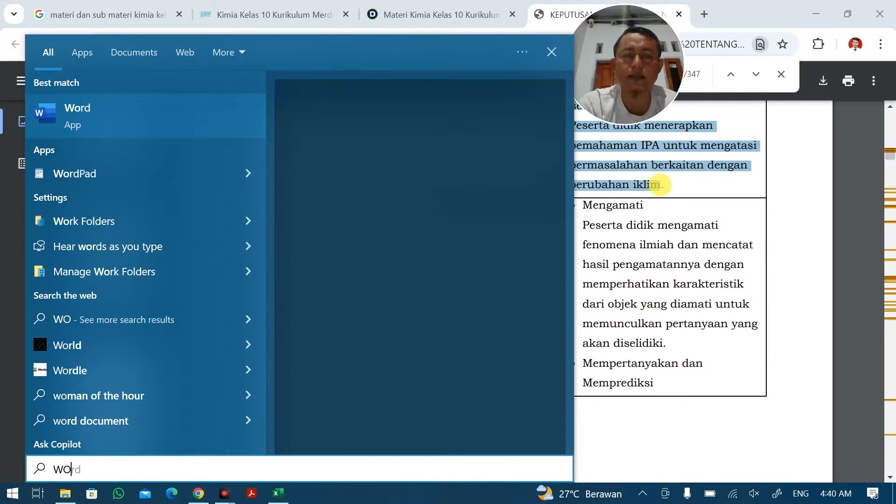
key("Return")
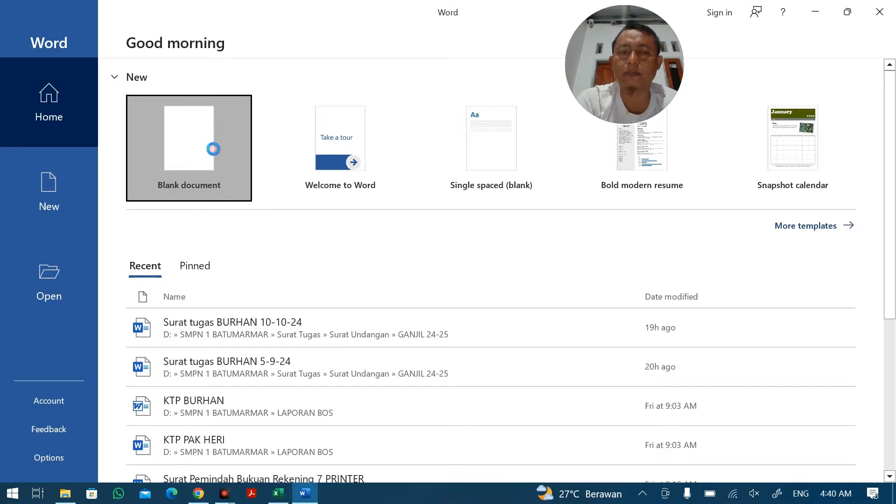
left_click(213, 149)
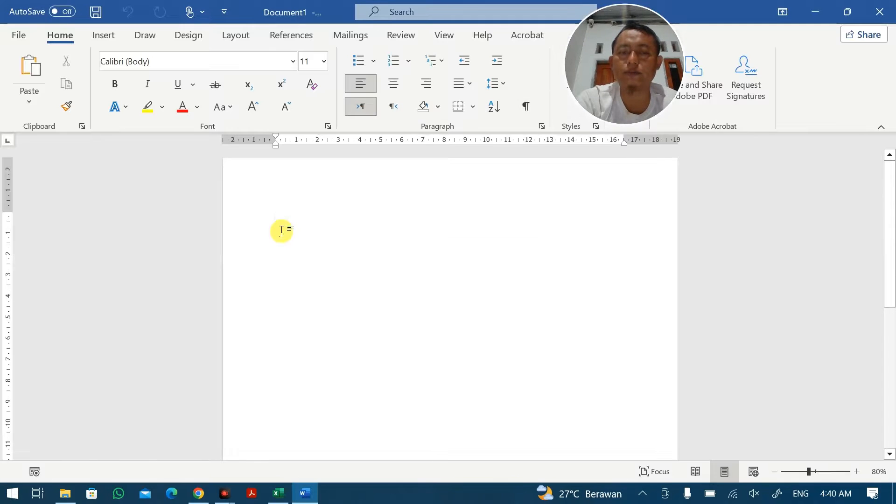
type("Peserta didik memahami proses klasifikasi makhluk hidup; peranan virus, bakteri, dan jamur dalam kehidupan; ekosistem dan interaksi antarkomponen serta faktor yang mempengaruhi; dan pemanfaatan bioteknologi dalam berbagai bidang kehidupan. Peserta didik memahami sistem pengukuran dalam kerja ilmiah; energi alternatif dan pemanfaatannya untuk mengatasi permasalahan ketersediaan energi. Peserta didik memahami struktur atom dan kaitannya dengan sifat unsur dalam tabel periodik; serta memahami reaksi kimia, hukumhukum dasar kimia, dan perannya dalam kehidupan sehari-hari. Peserta didik menerapkan pemahaman IPA untuk mengatasi permasalahan berkaitan dengan perubahan iklim")
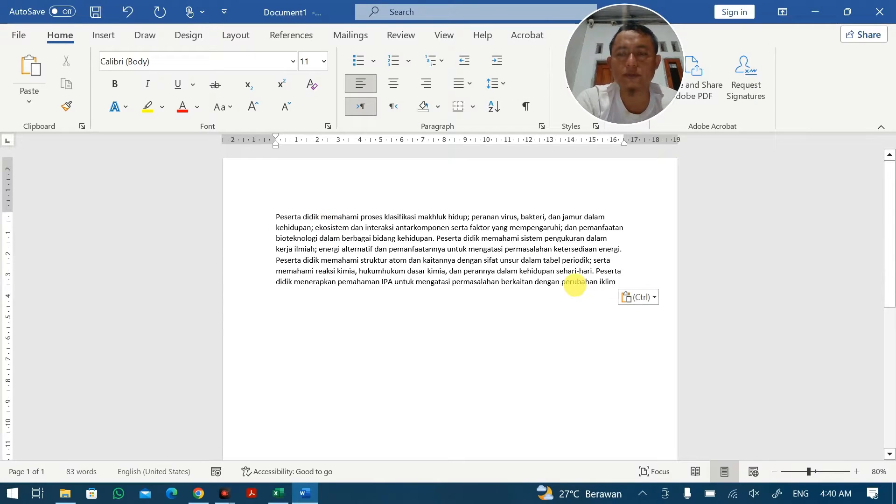
Take the whole outcome text out of the Word document and paste it into cell B10 under PEMAHAMAN IPA in Excel
left_click(543, 251)
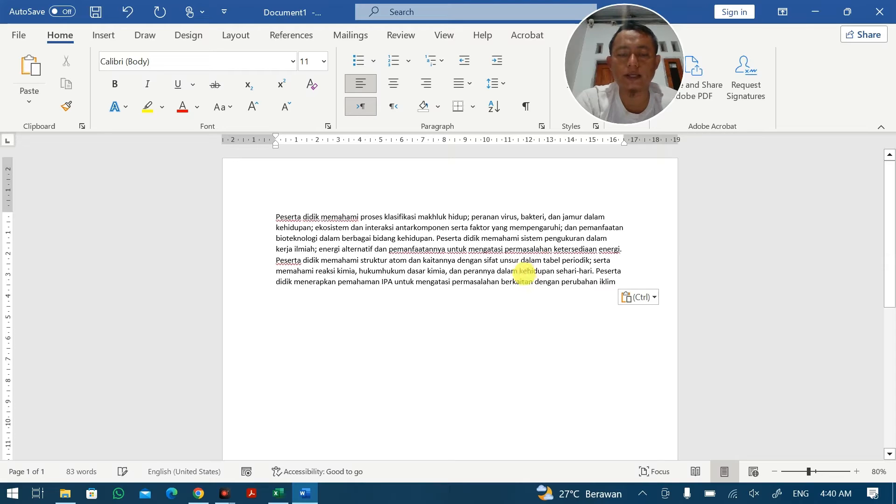
key("ctrl+a")
key("Delete")
key("alt+Tab")
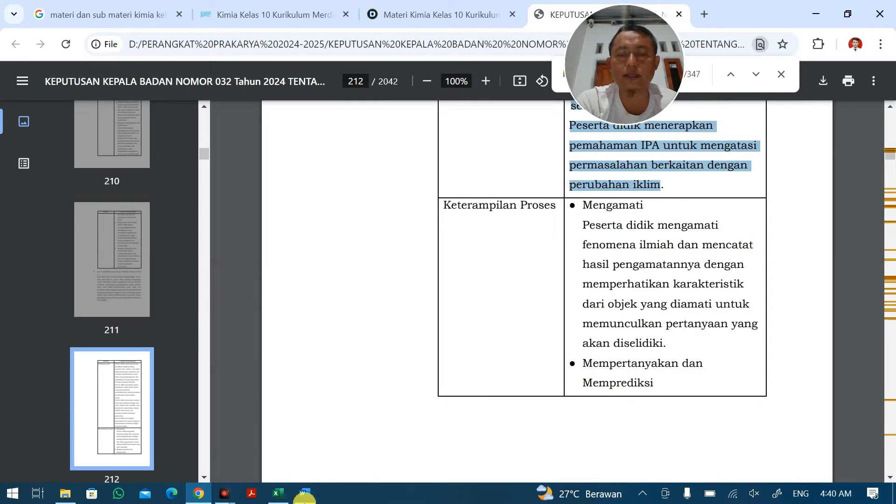
left_click(278, 493)
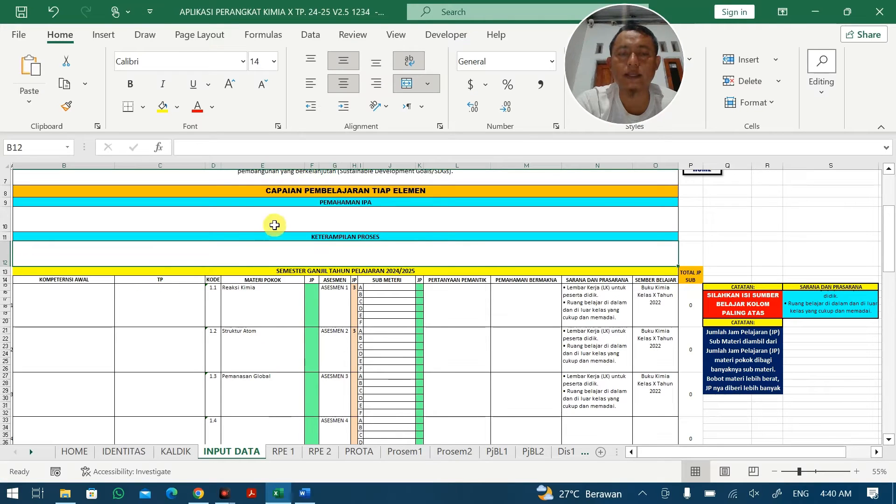
left_click(275, 225)
key("ctrl+v")
left_click(504, 292)
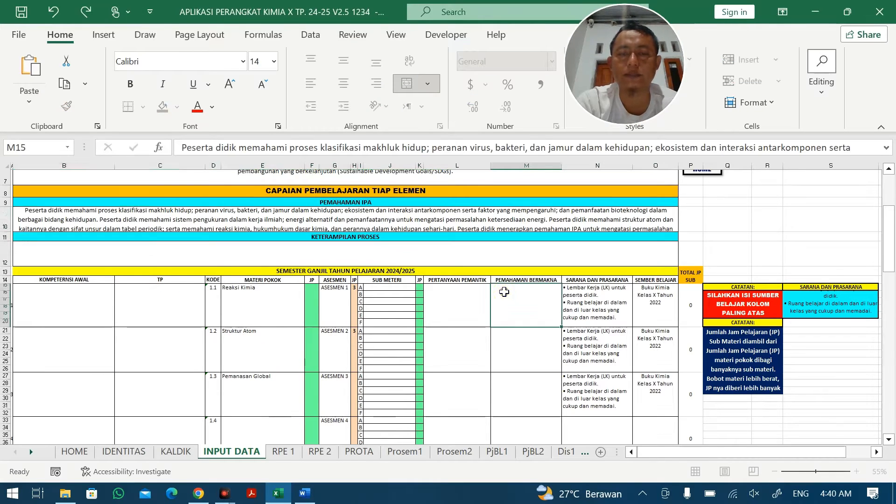
Copy the "Mengamati" skill from the PDF into cell B12 under KETERAMPILAN PROSES, without its bullet and followed by a comma
key("alt+Tab")
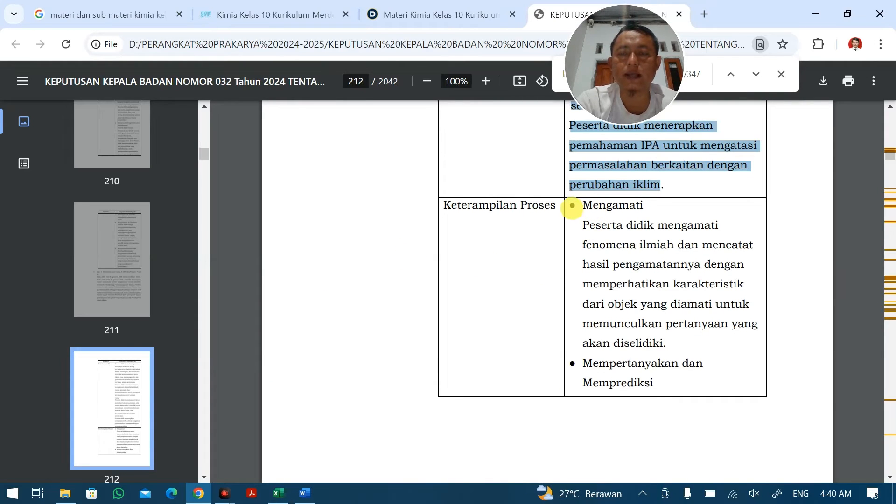
left_click_drag(647, 205, 607, 205)
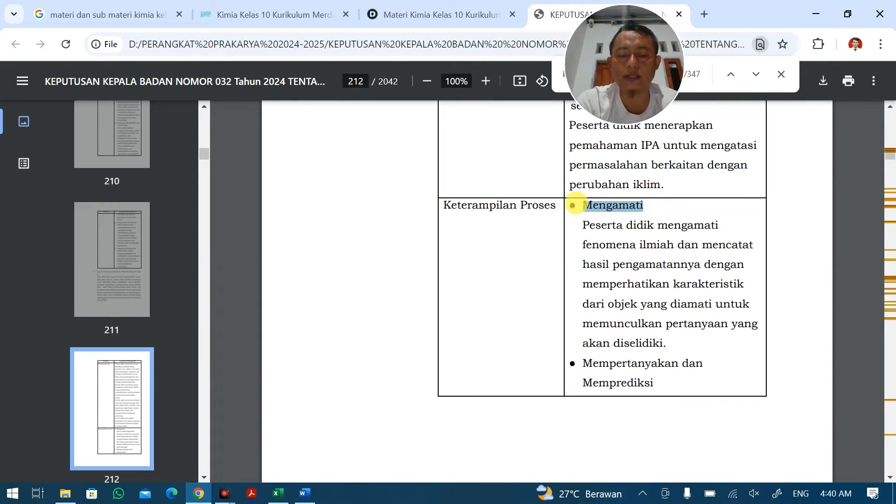
key("alt+Tab")
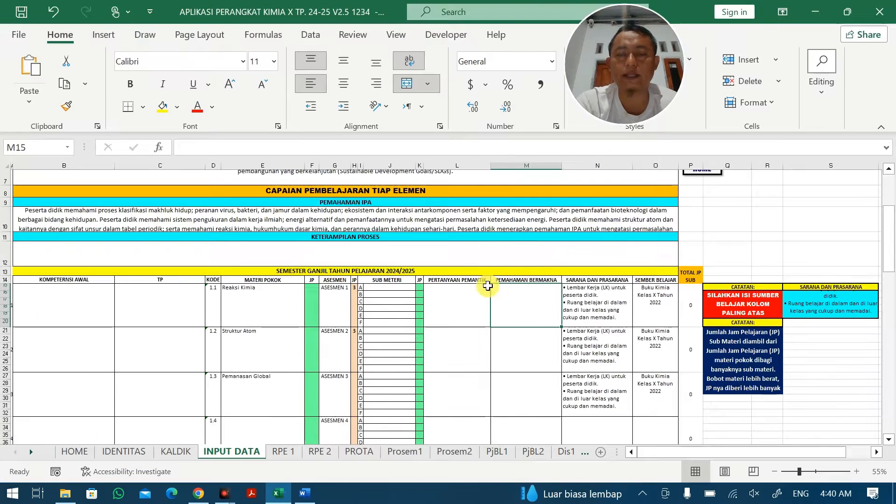
left_click(317, 254)
double_click(321, 252)
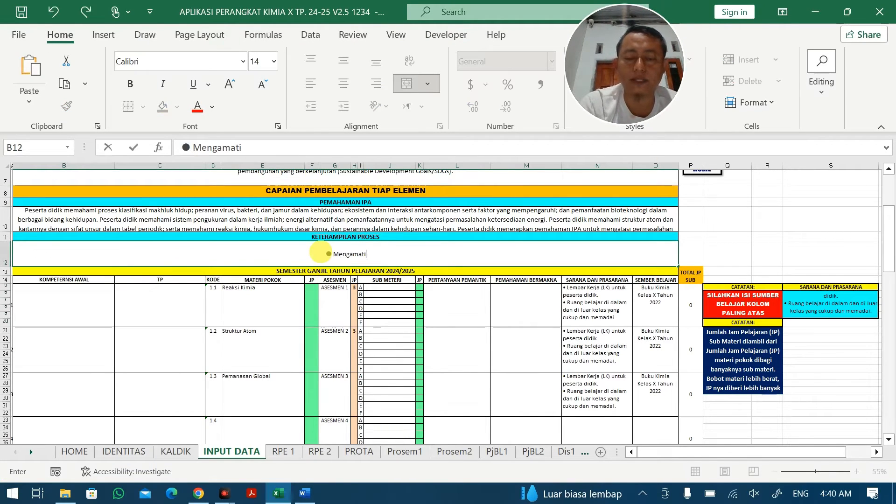
key("alt+Return")
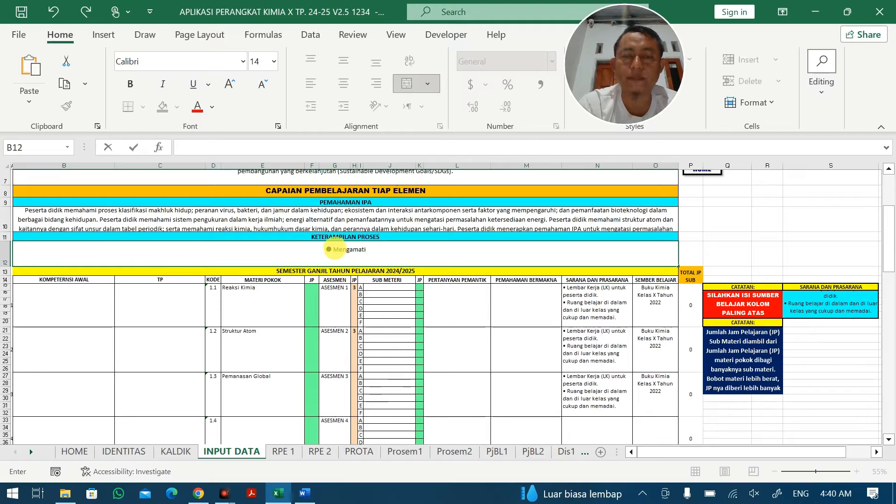
left_click(335, 250)
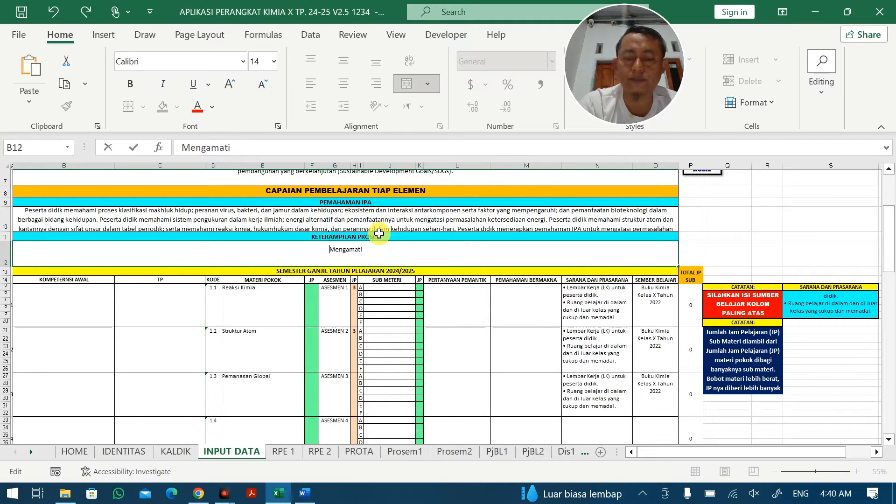
left_click(394, 261)
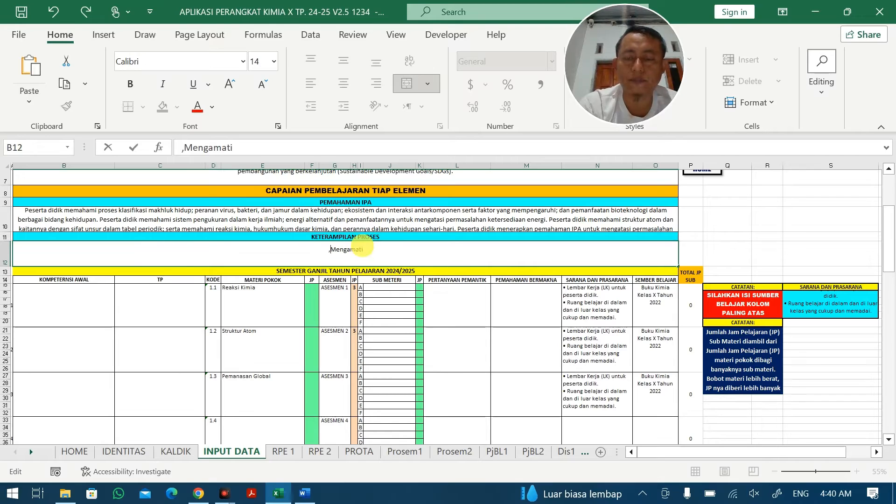
left_click(355, 261)
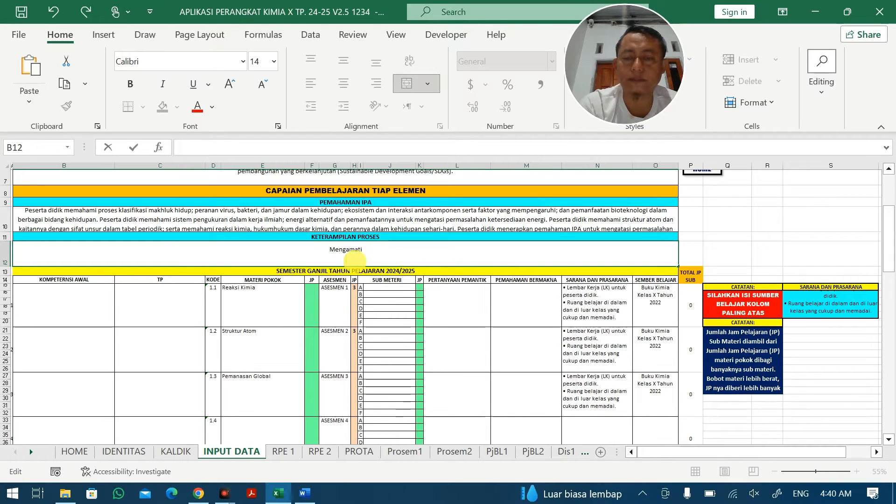
key("BackSpace")
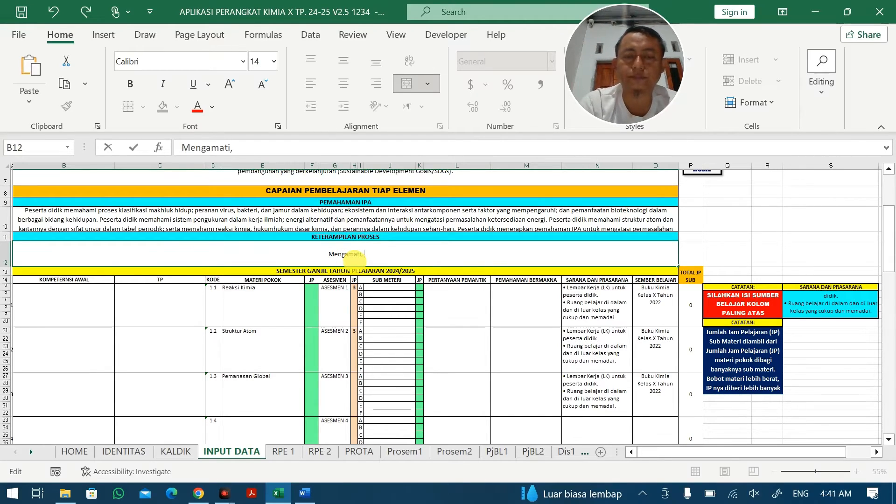
Append the second skill from the PDF, "Mempertanyakan dan Memprediksi", followed by a comma, to the text in cell B12
key("alt+Tab")
scroll(609, 272, "down", 3)
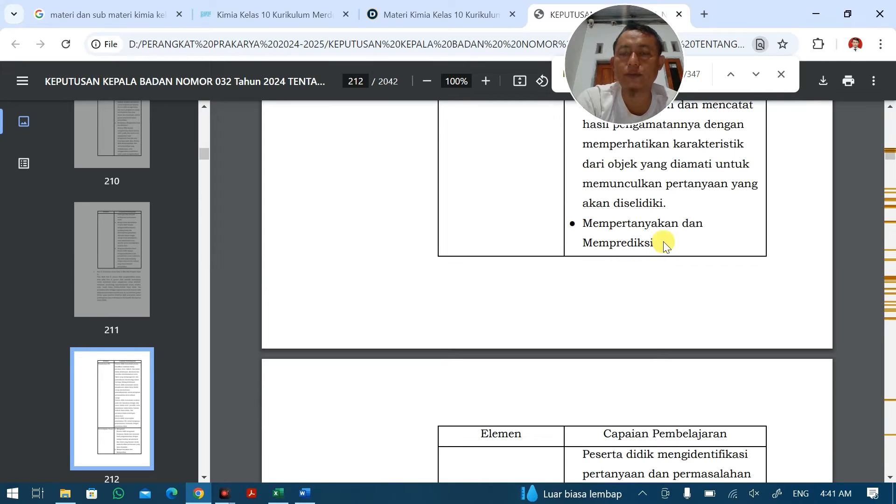
left_click_drag(654, 243, 592, 224)
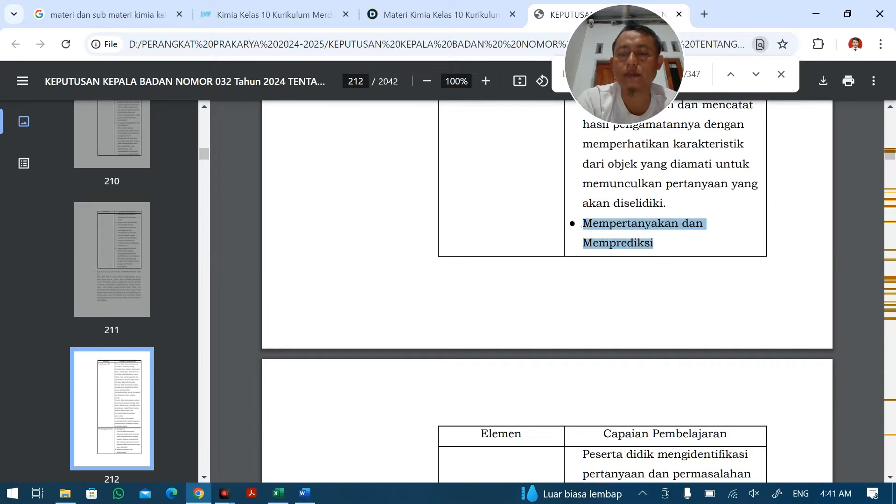
key("ctrl+c")
key("alt+Tab")
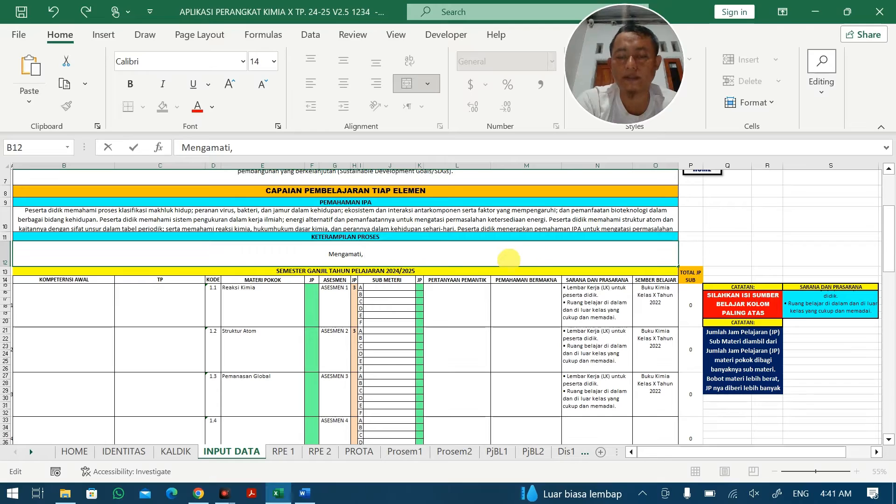
key("ctrl+v")
type(",")
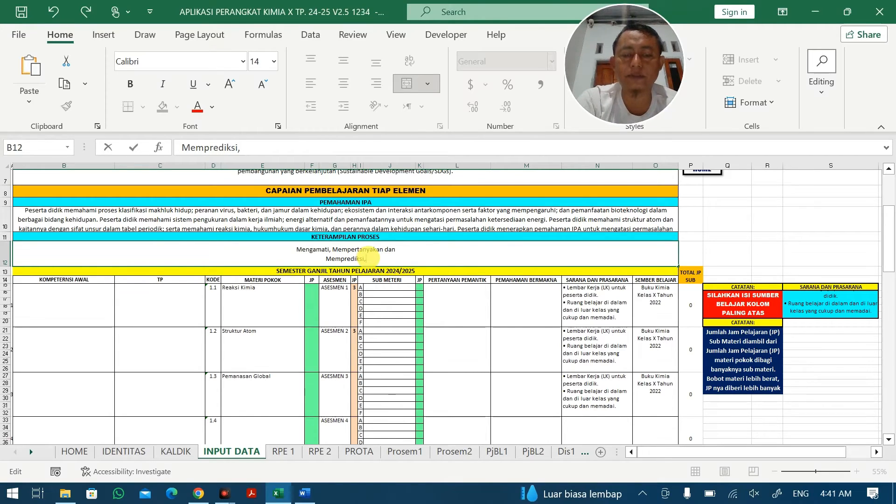
Cut the list of skills out of cell B12 and paste it into the blank Word document
left_click_drag(369, 257, 316, 249)
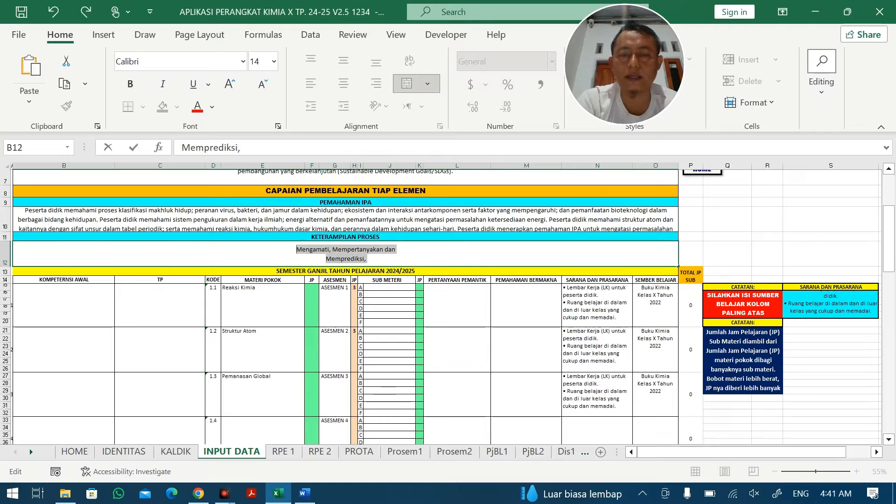
key("ctrl+x")
left_click(304, 493)
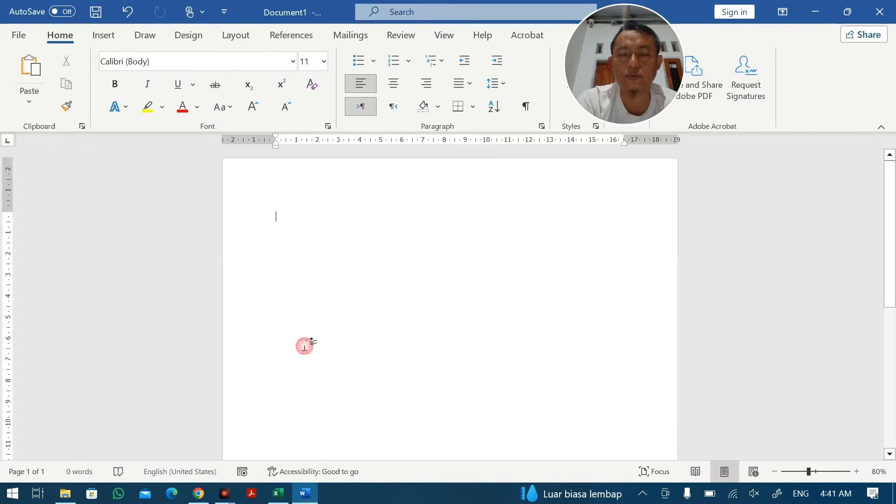
key("ctrl+v")
key("ctrl+a")
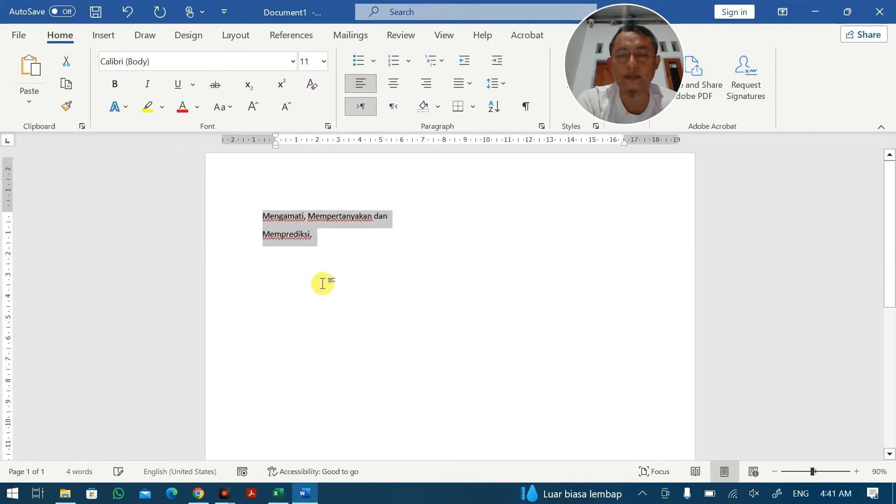
Remove the line break after "Mempertanyakan dan" in the Word document to join "Memprediksi," to the same line
scroll(322, 285, "up", 6)
left_click(369, 211)
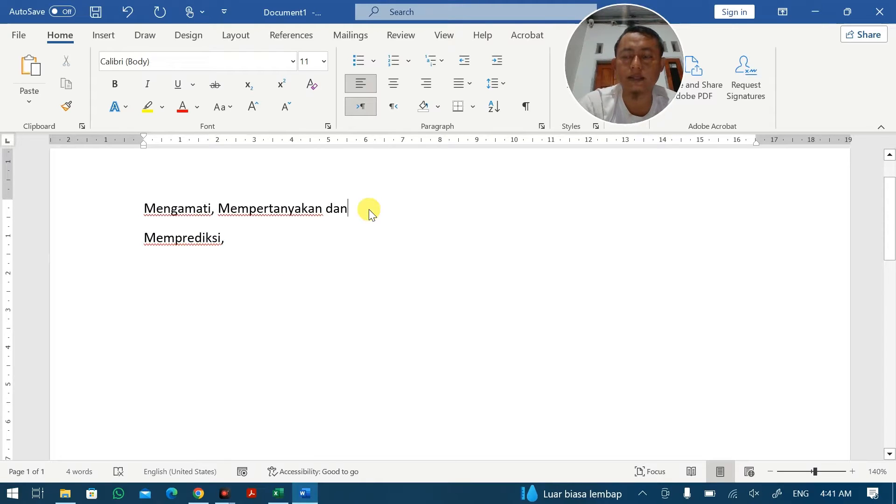
key("Delete")
key("alt+Tab")
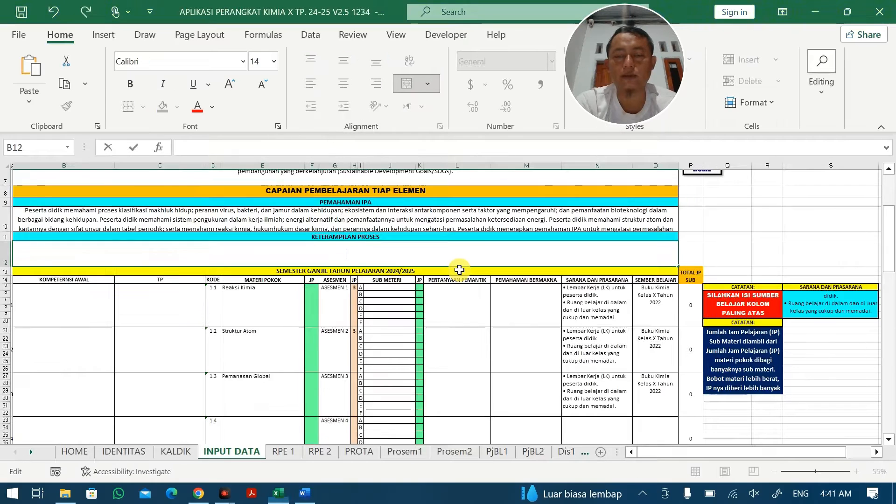
key("alt+Tab")
left_click(300, 495)
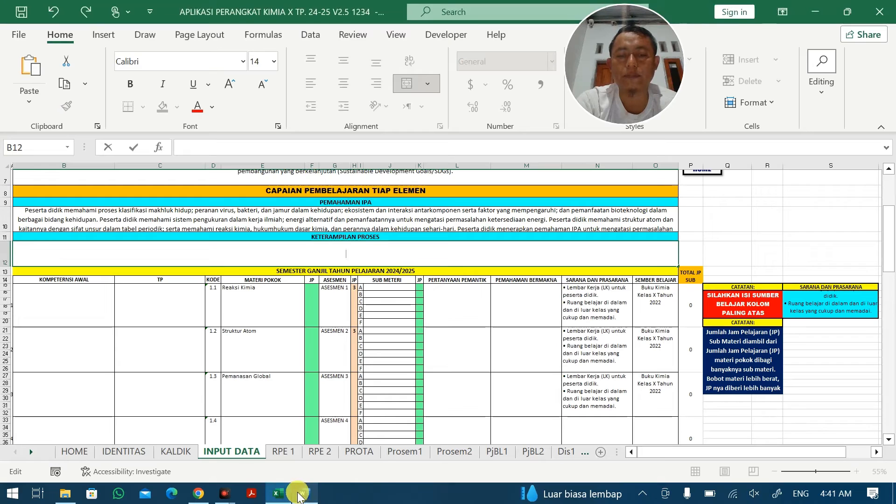
Append the third skill from the PDF, "Merencanakan dan Melakukan Penyelidikan", followed by a comma, to the list in the Word document
left_click(199, 495)
left_click(199, 494)
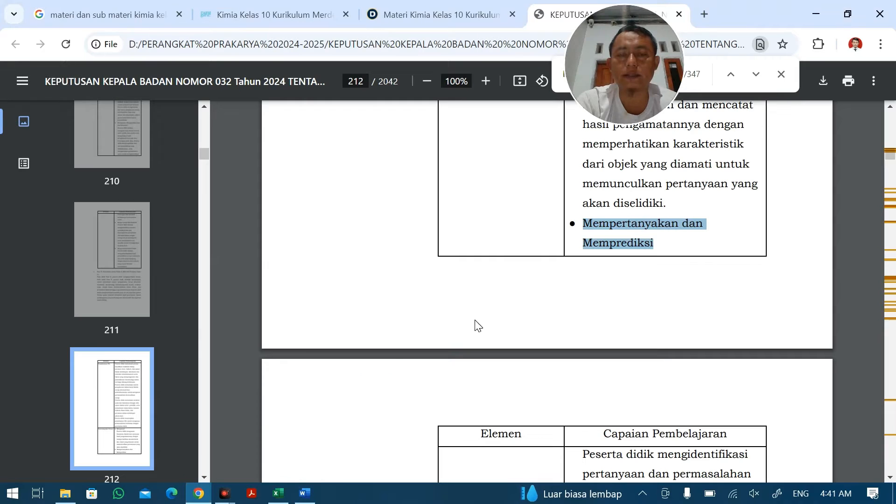
scroll(556, 273, "down", 6)
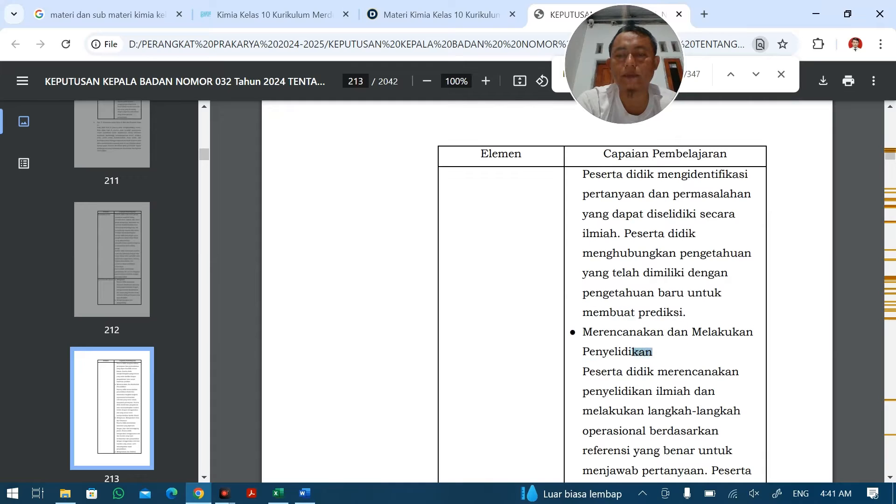
left_click_drag(632, 352, 583, 333)
key("ctrl+c")
key("alt+Tab")
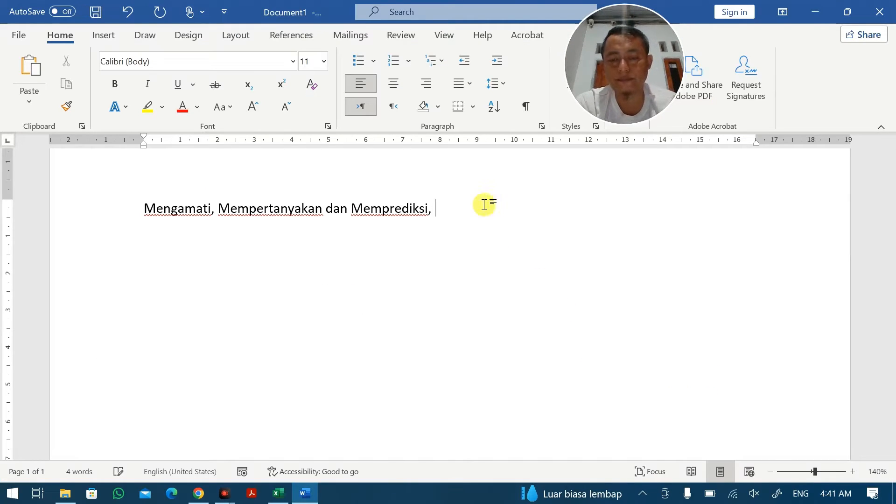
key("ctrl+v")
type(",")
key("alt+Tab")
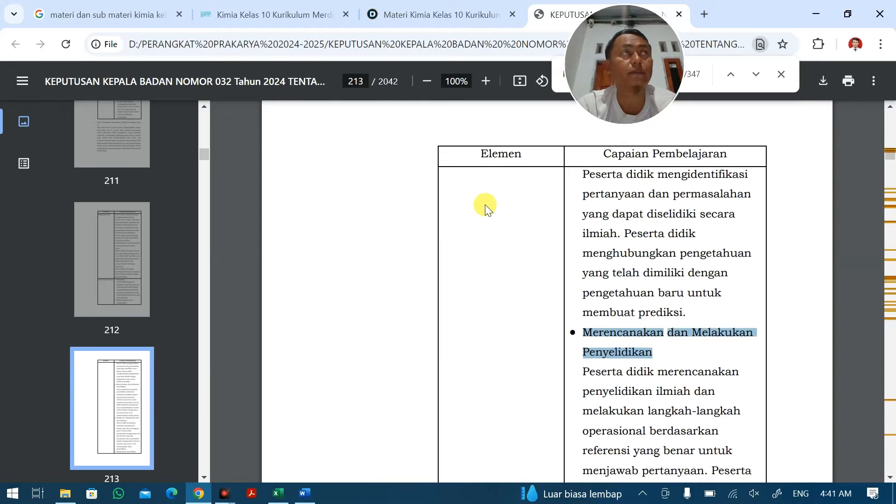
Select the fourth skill heading in the PDF, "Memproses, Menganalisis Data dan Informasi", for the list in the Word document
scroll(499, 227, "down", 5)
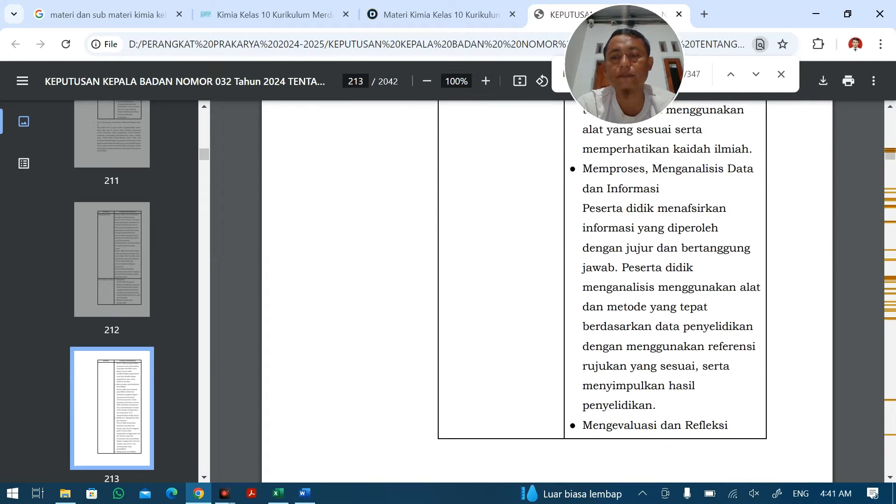
left_click_drag(660, 189, 593, 169)
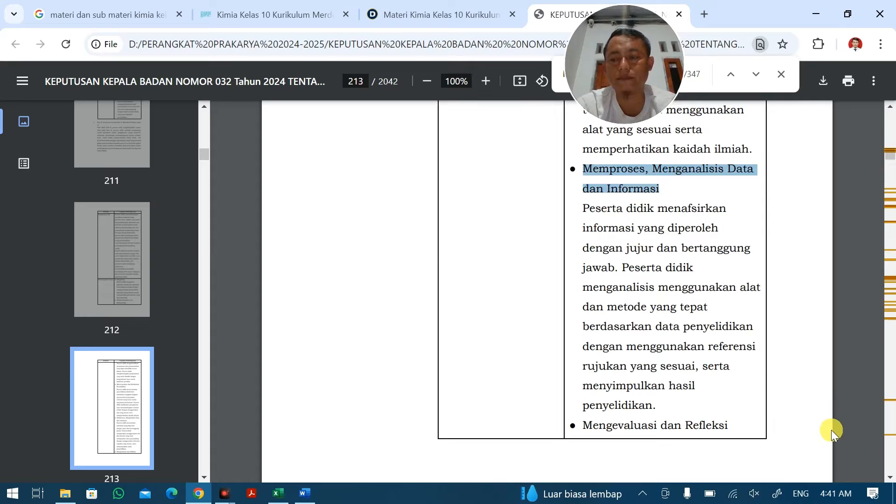
left_click(844, 442)
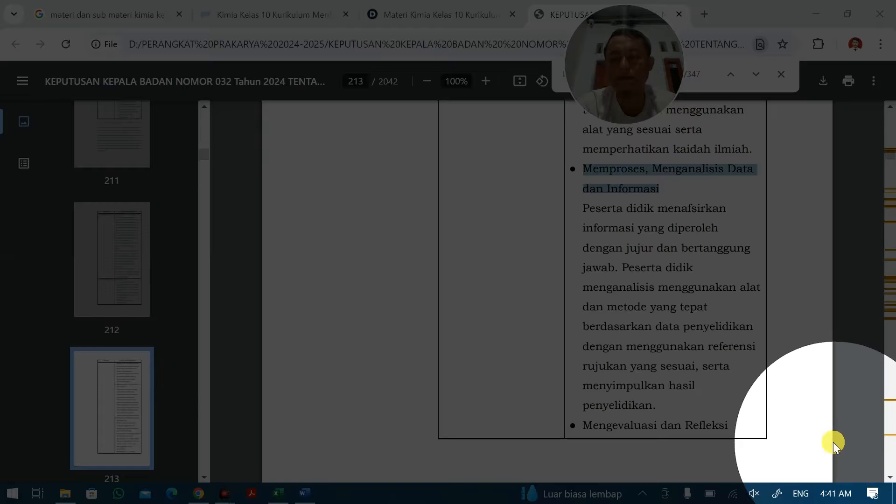
left_click(844, 443)
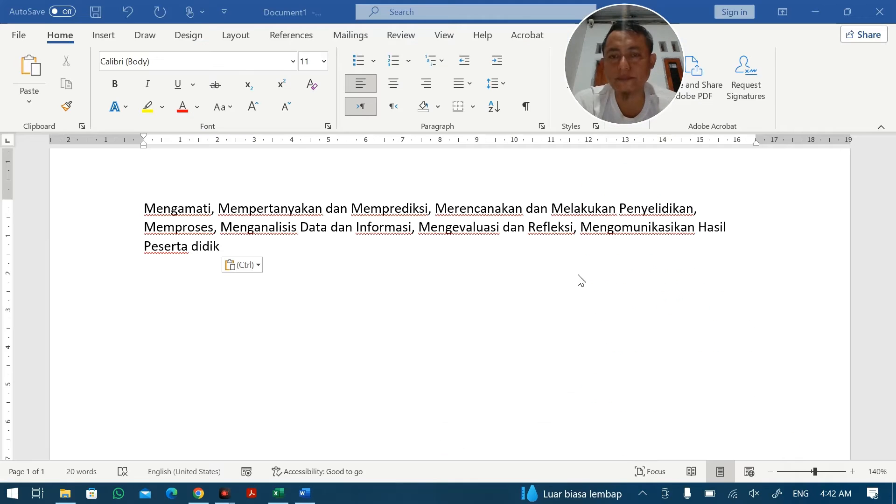
Move the complete skills list from the Word document into cell B12 under KETERAMPILAN PROSES in the Excel workbook, leaving the document empty
left_click(311, 252)
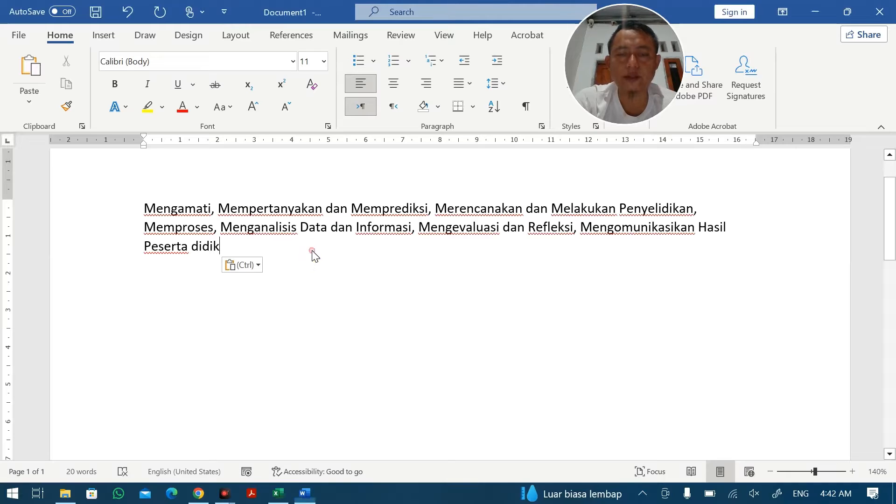
key("ctrl+a")
key("ctrl+c")
key("Delete")
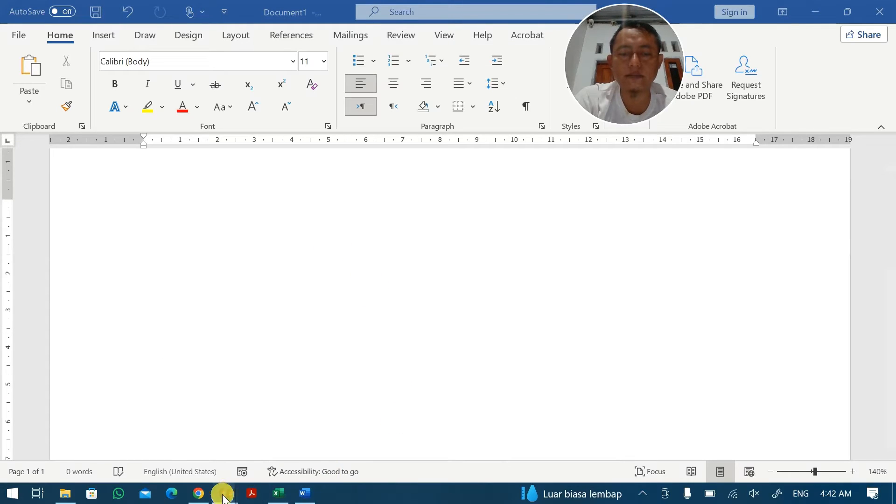
left_click(276, 494)
double_click(396, 252)
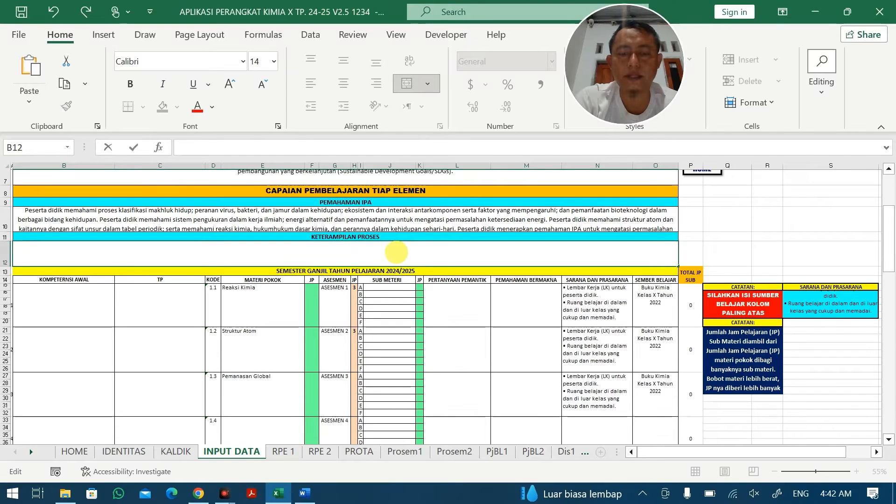
key("ctrl+v")
left_click(401, 321)
left_click(430, 257)
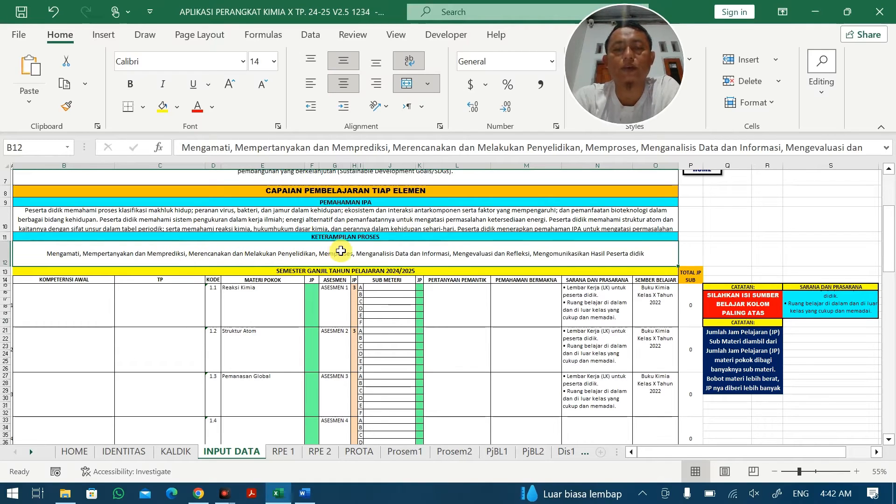
Check the minutes per JP beside Mata Pelajaran on the IDENTITAS sheet, and return to the workbook's HOME sheet
left_click(52, 306)
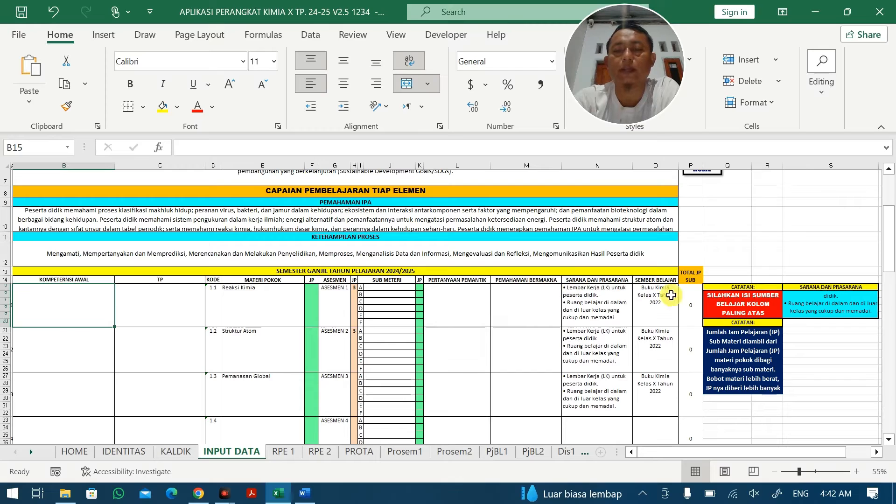
left_click(692, 292)
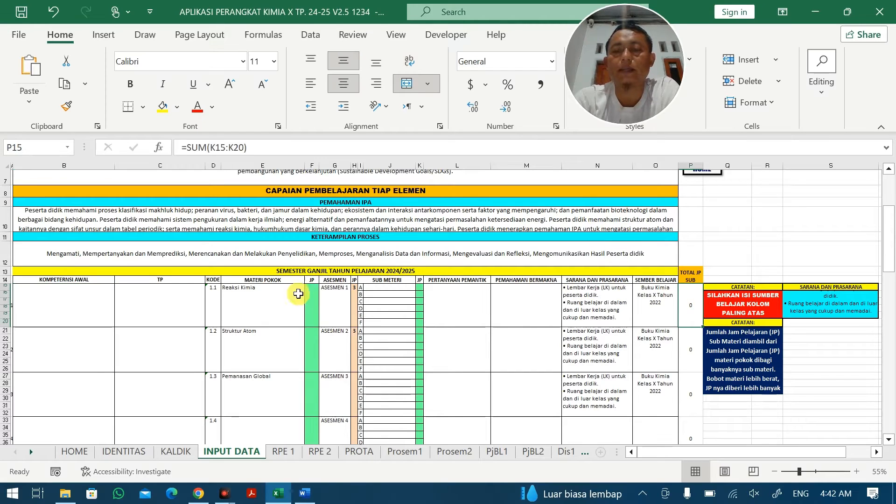
scroll(300, 294, "up", 1)
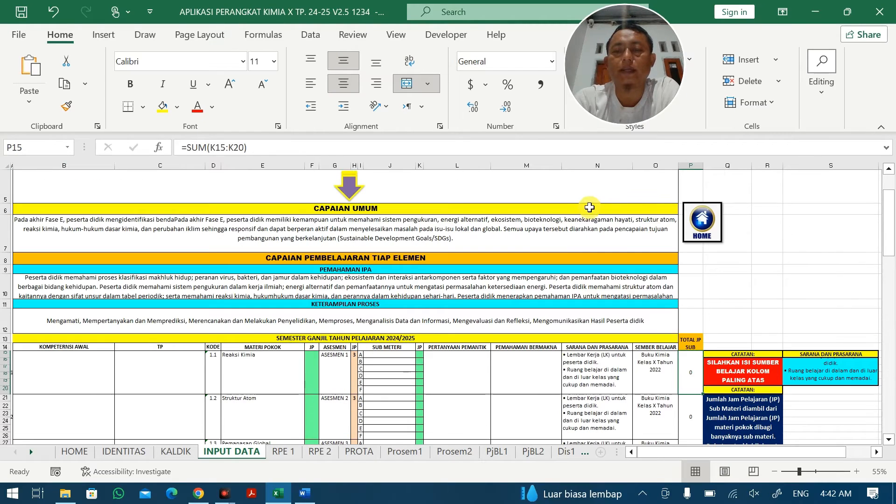
left_click(139, 450)
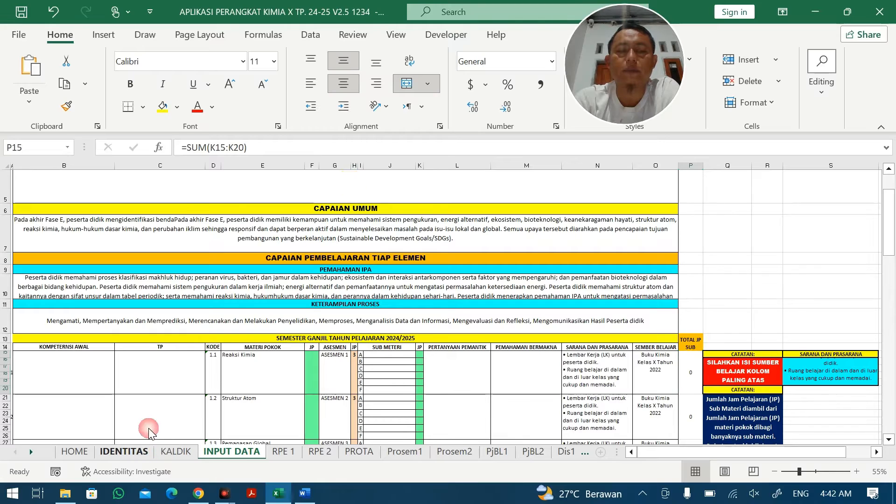
left_click(473, 426)
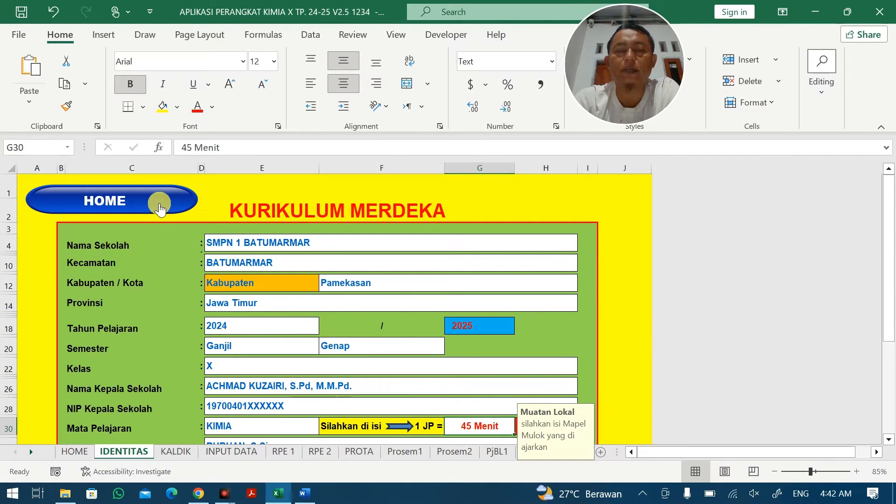
left_click(201, 202)
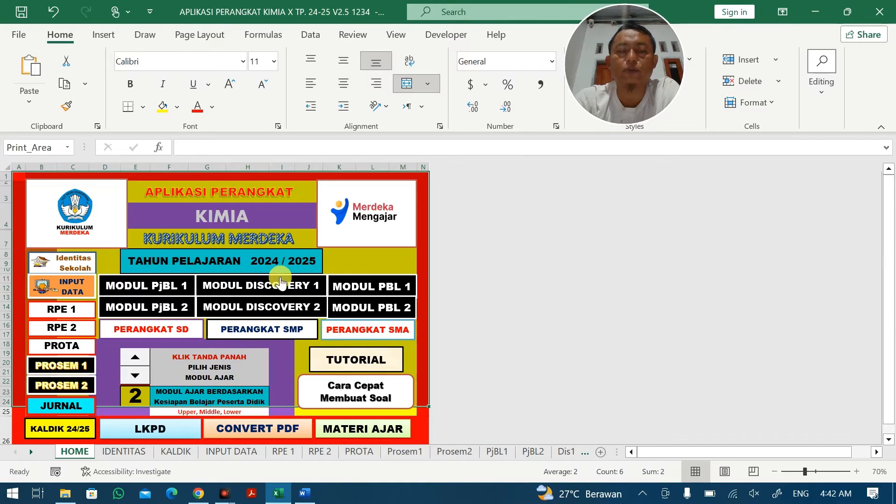
Examine the formula behind Alokasi Waktu in the MODUL PjBL 1 teaching module, and return to the HOME sheet
left_click(181, 289)
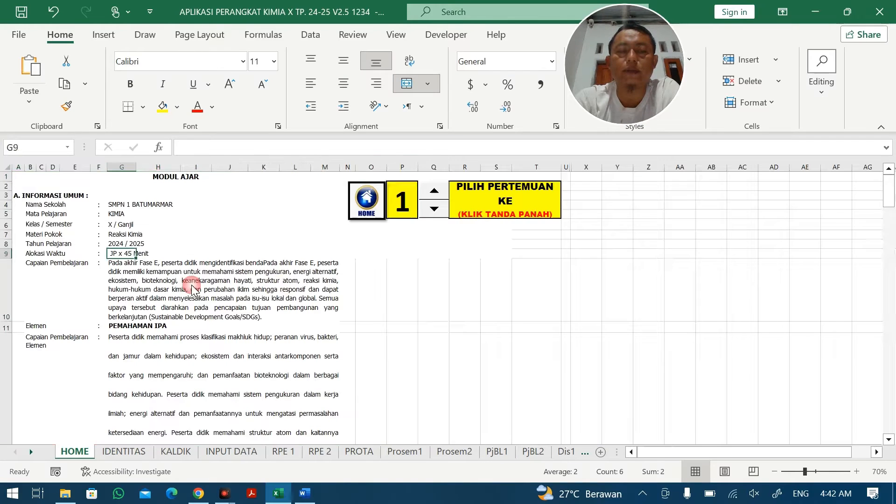
left_click(132, 256)
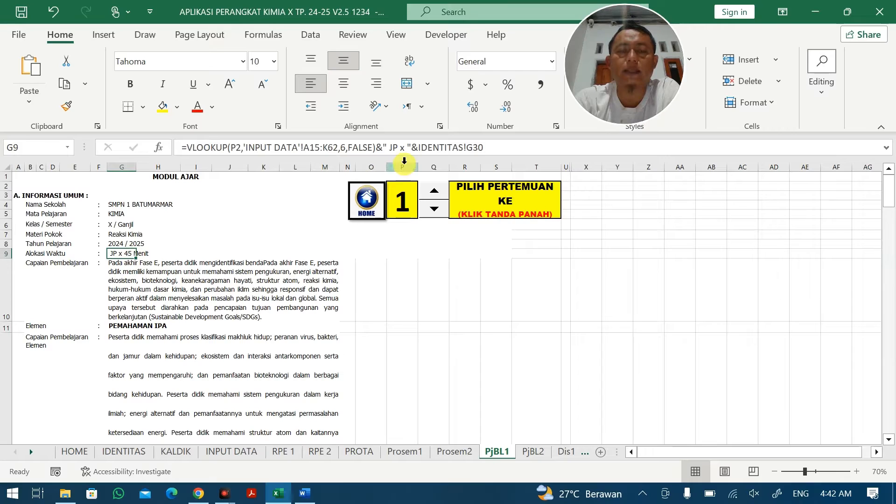
left_click_drag(407, 147, 516, 147)
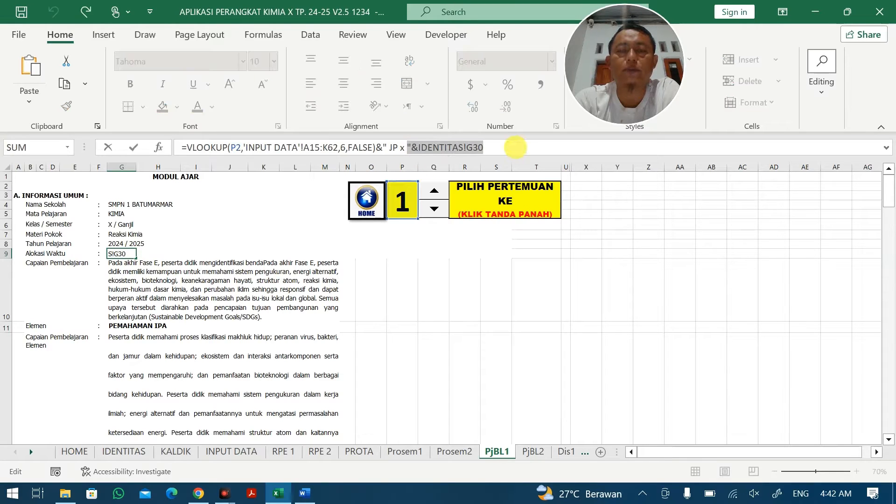
left_click(516, 148)
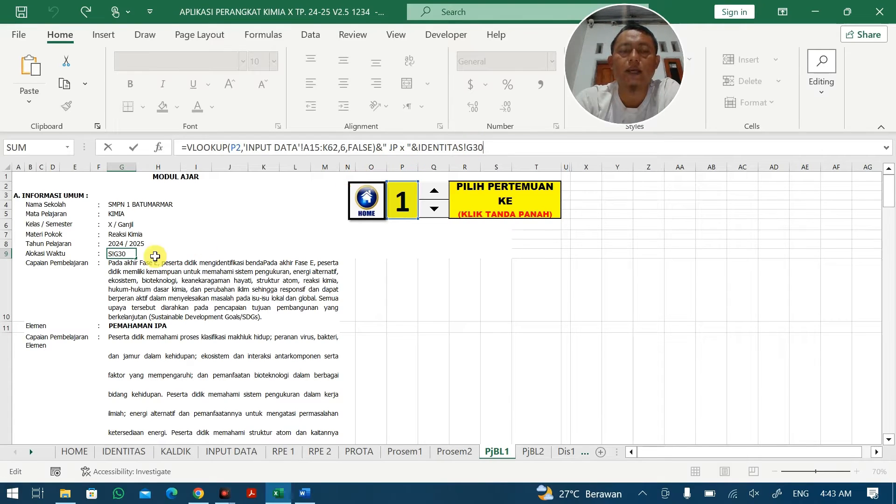
left_click(142, 281)
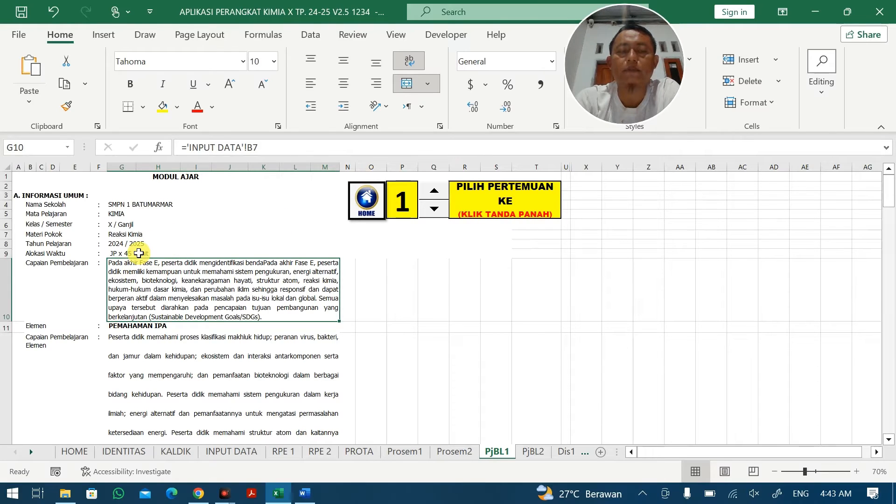
left_click(383, 212)
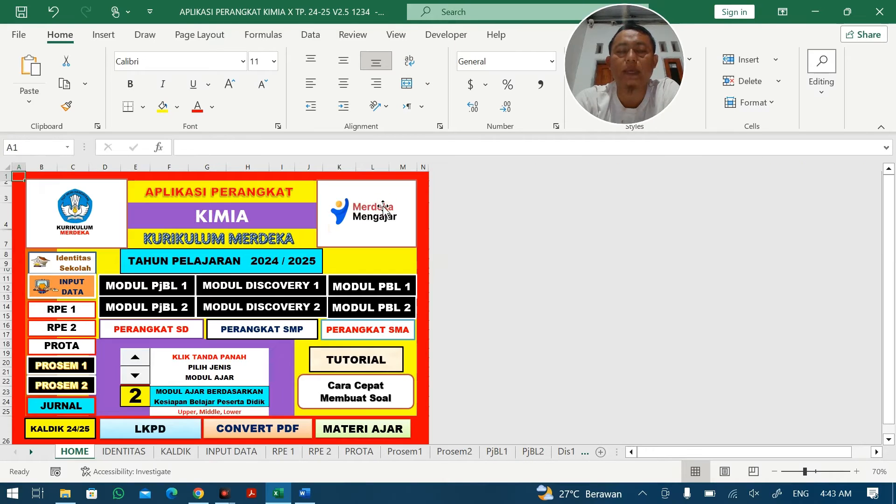
Set the font colour of column A on the INPUT DATA sheet to white
left_click(63, 284)
scroll(366, 228, "down", 2)
left_click(228, 348)
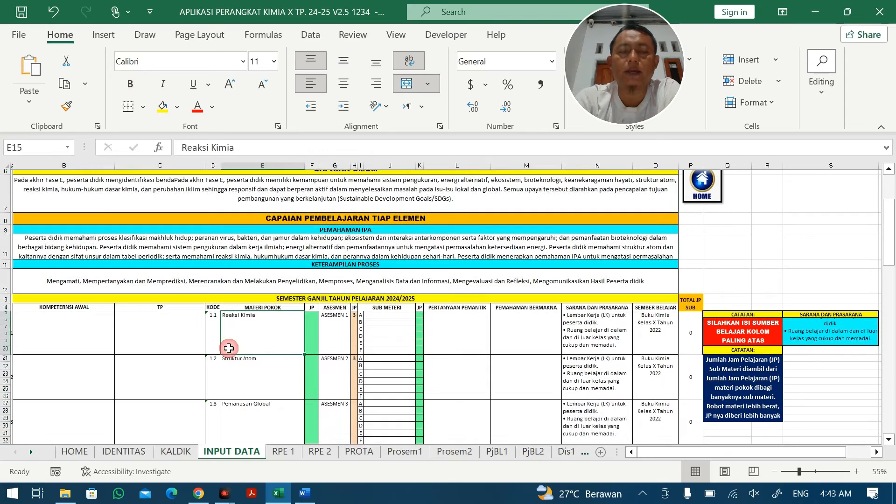
scroll(229, 349, "down", 1)
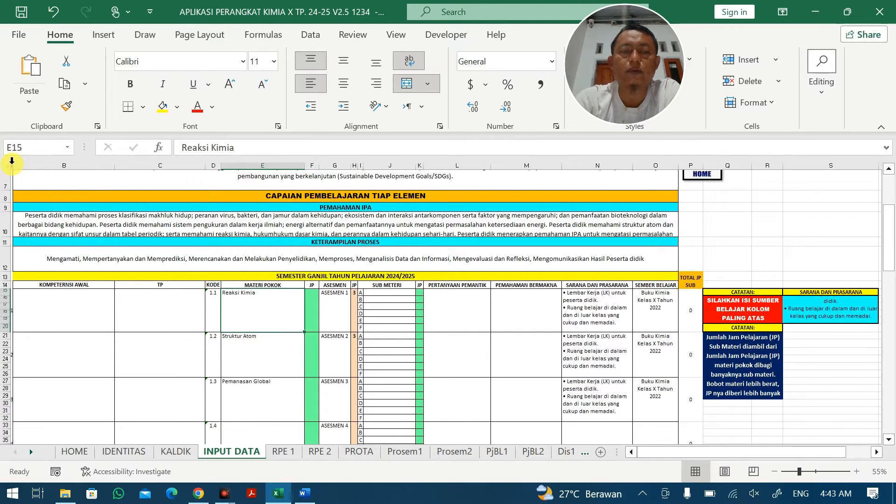
left_click(12, 161)
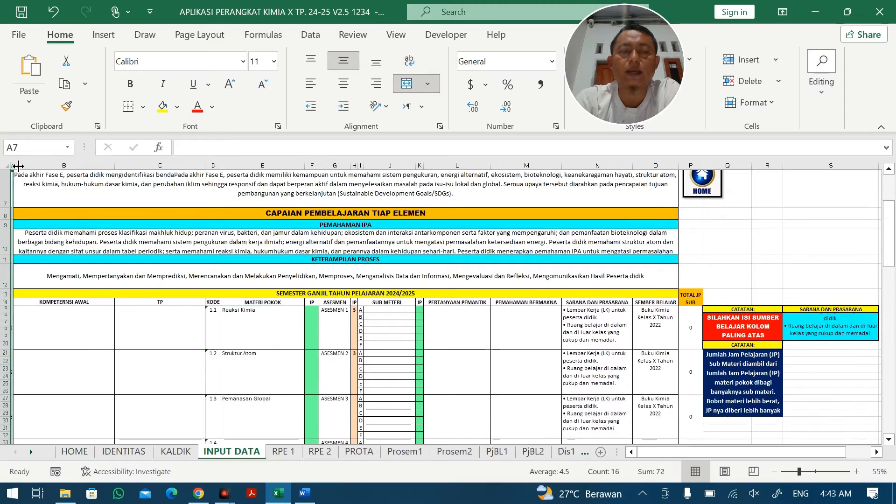
left_click(212, 107)
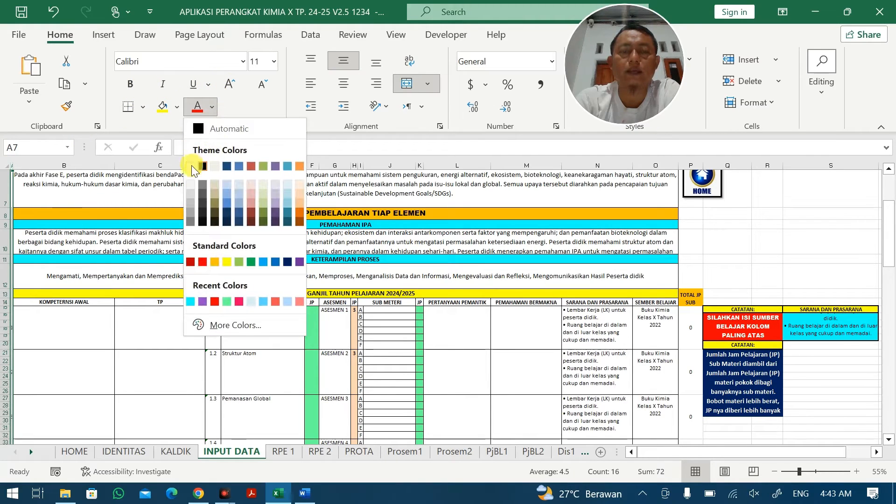
left_click(191, 167)
left_click(95, 313)
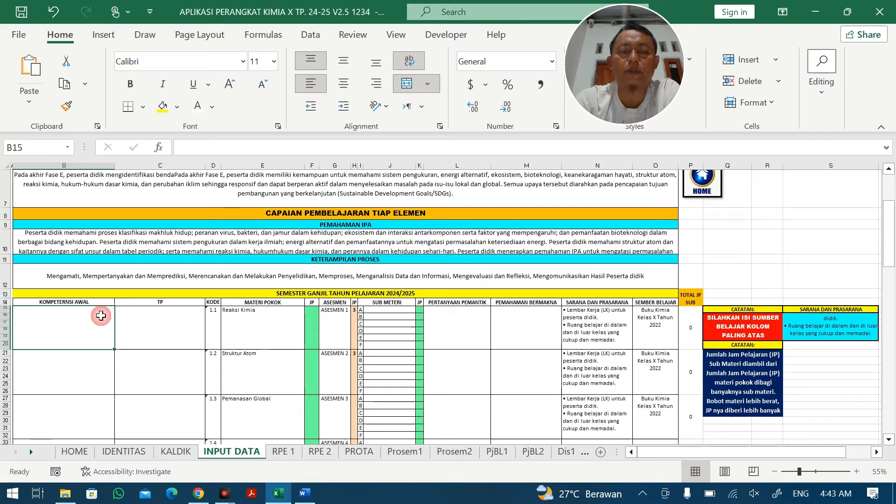
Review the Bab I Reaksi Kimia description on the katadata page for its sub-topics, and return to the INPUT DATA sheet
left_click(146, 315)
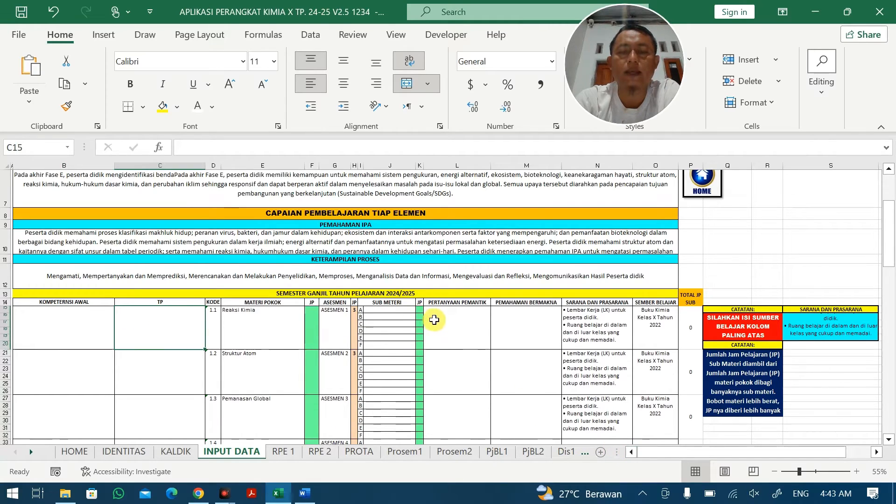
left_click(470, 320)
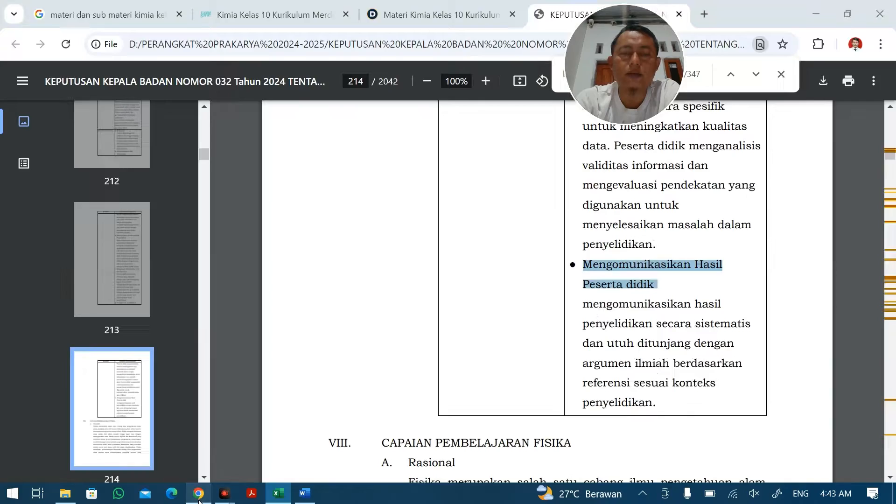
left_click(198, 493)
left_click(472, 16)
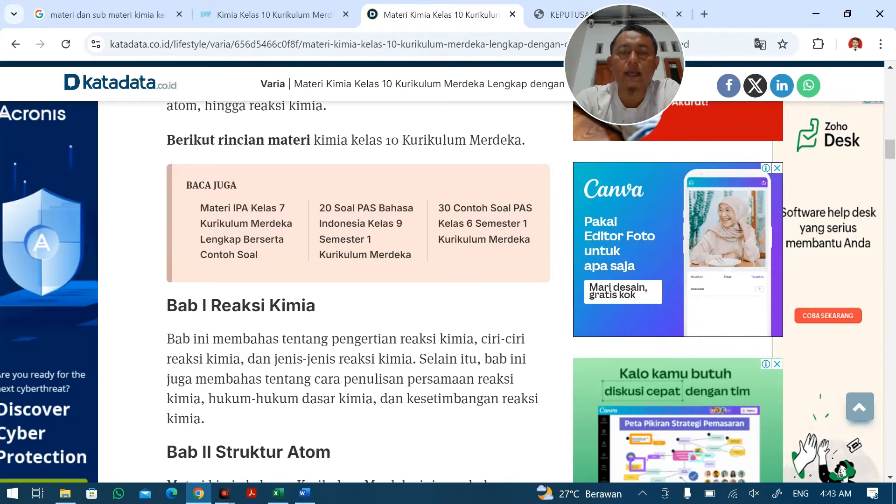
left_click(340, 371)
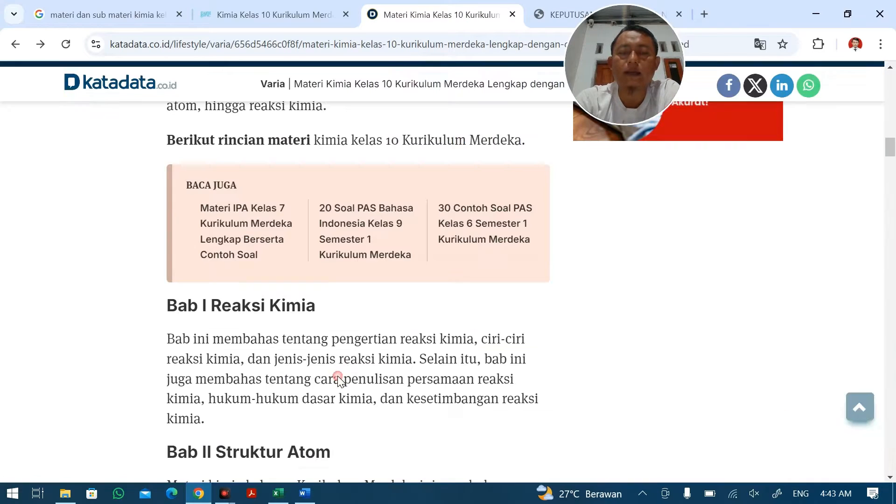
scroll(304, 334, "down", 3)
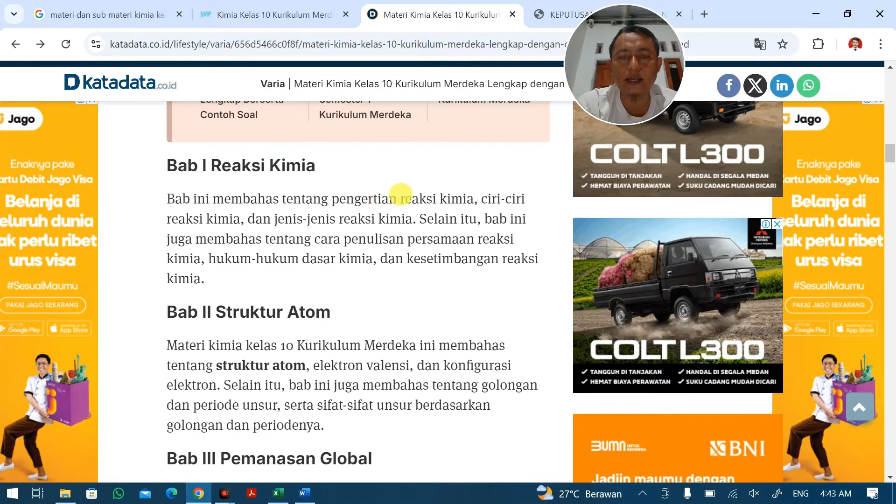
left_click_drag(331, 200, 474, 200)
left_click(331, 408)
left_click(278, 494)
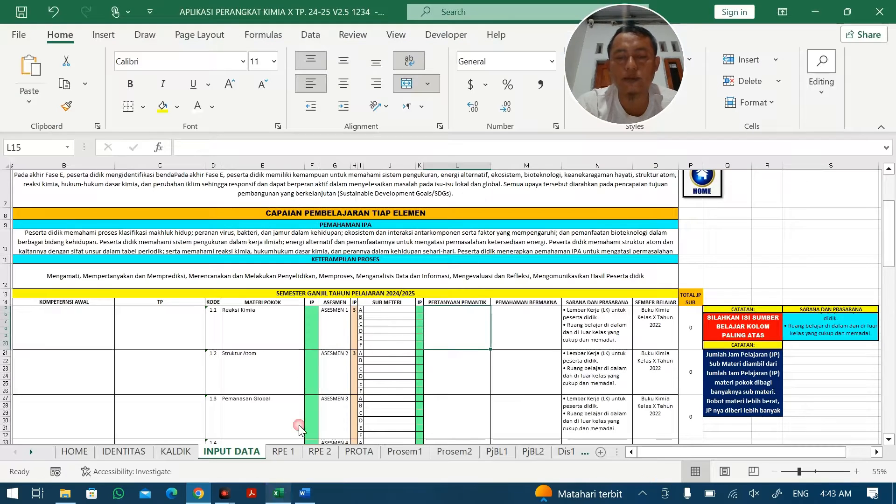
Try pasting the copied katadata text into the first sub-topic cell of Reaksi Kimia, and undo the paste
left_click(376, 310)
double_click(373, 311)
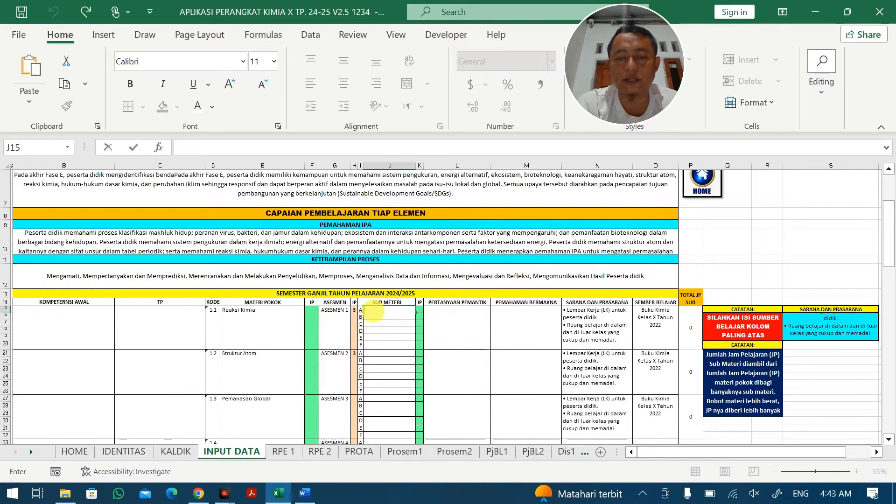
key("ctrl+v")
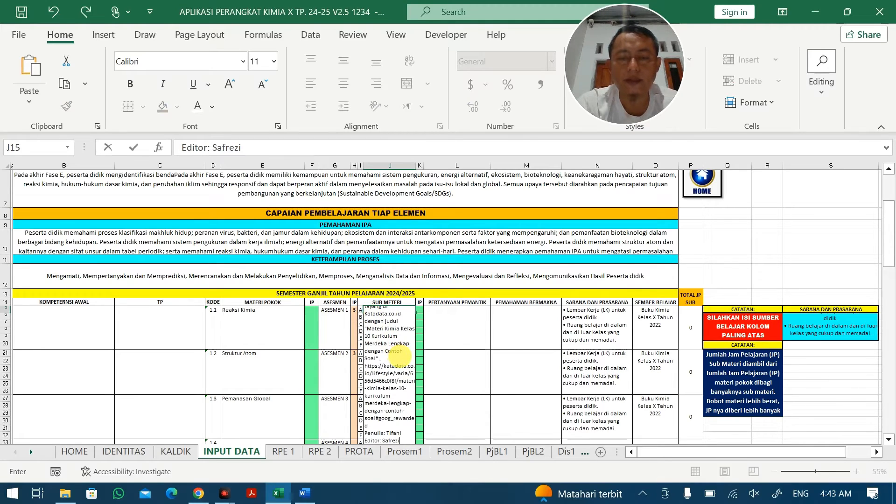
key("ctrl+z")
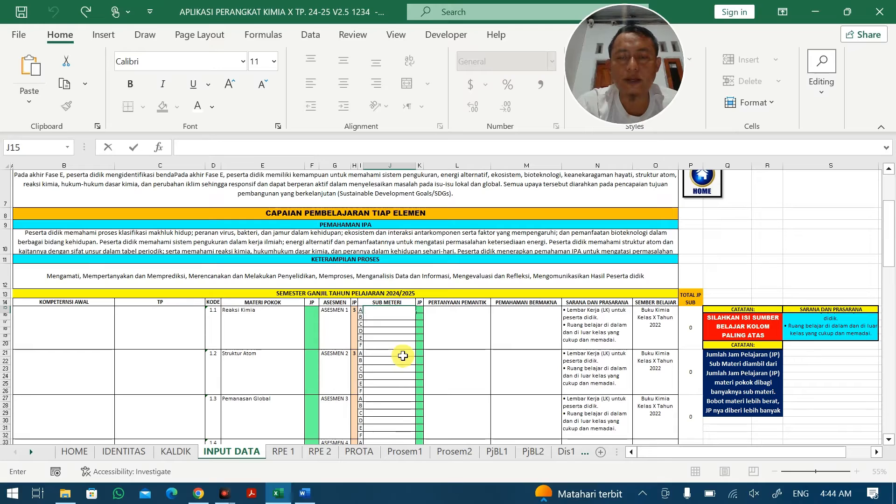
Copy "pengertian reaksi kimia, ciri-ciri reaksi kimia, dan jenis-jenis reaksi kimia" from the katadata page into the blank Word document
scroll(598, 382, "down", 1)
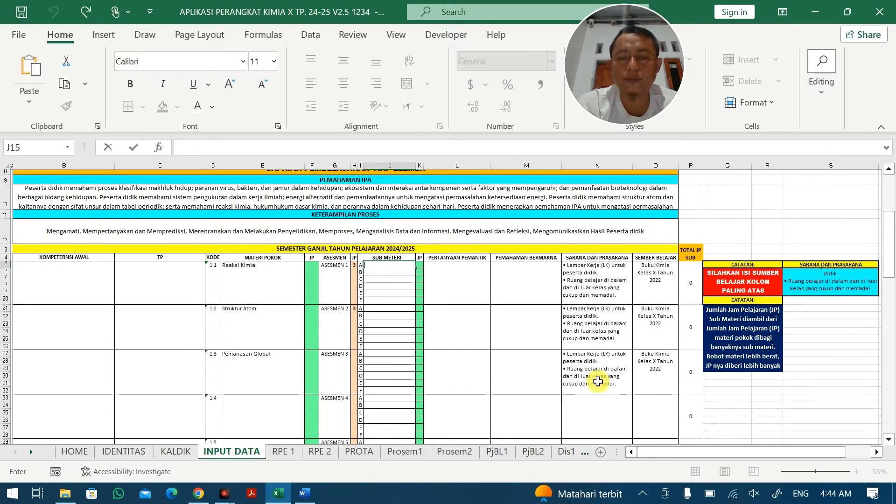
left_click(307, 493)
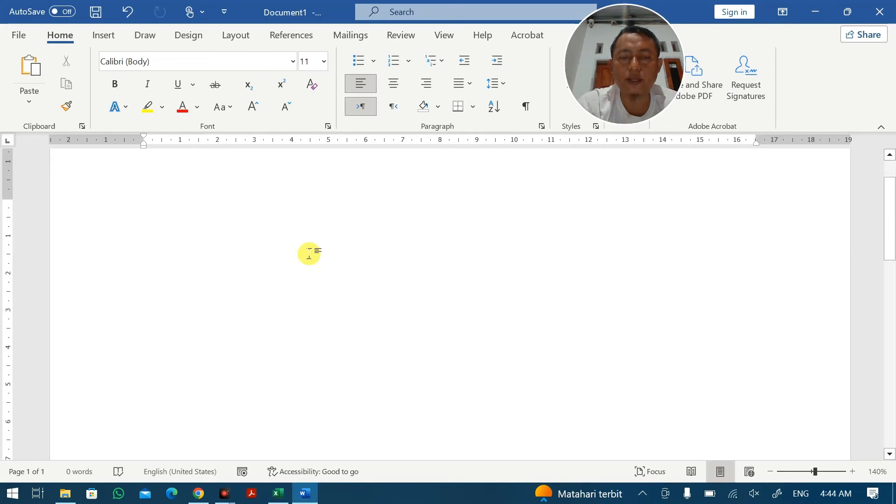
key("alt+Tab")
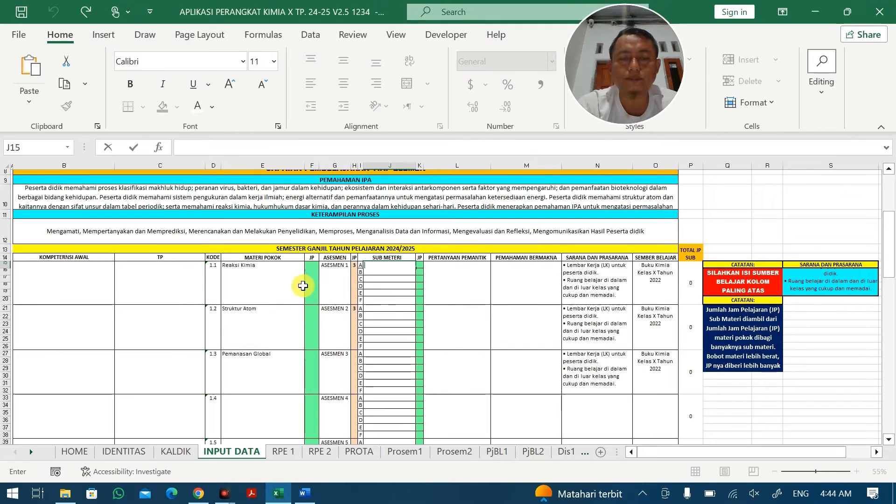
left_click(201, 494)
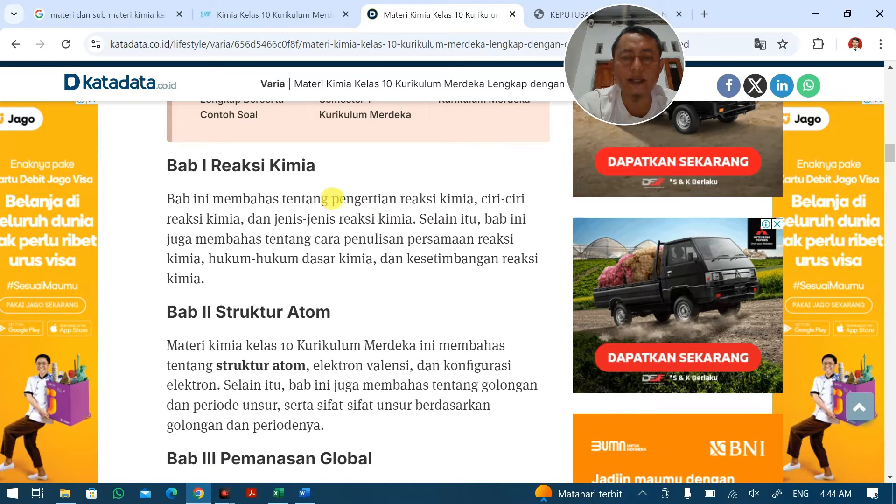
left_click_drag(359, 214, 413, 218)
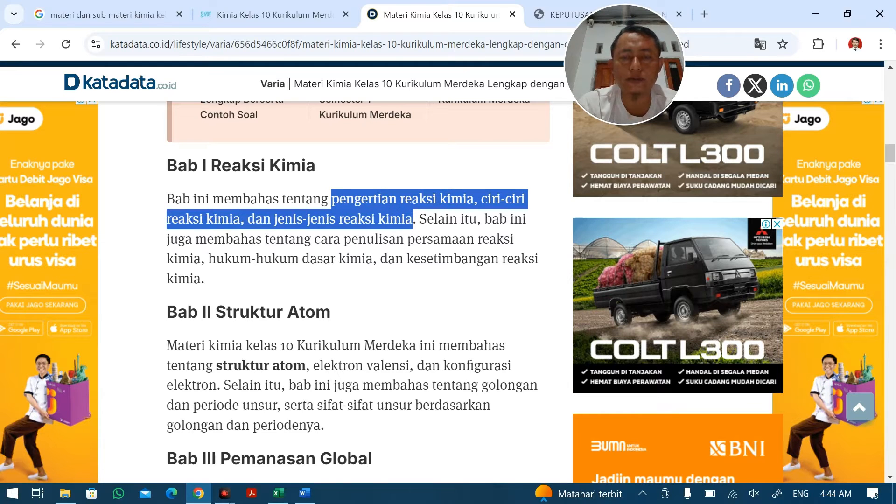
left_click(415, 257)
left_click(305, 493)
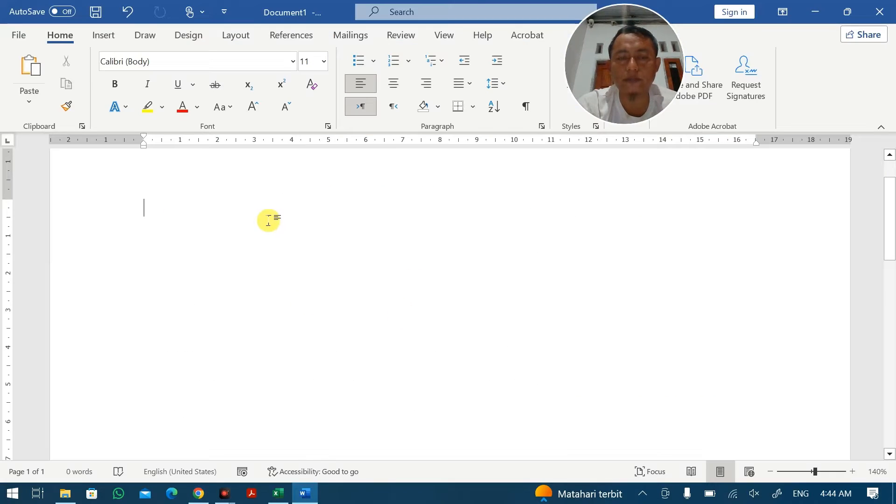
type("pengertian reaksi kimia, ciri-ciri reaksi kimia, dan jenis-jenis reaksi kimia  Artikel ini telah tayang di Katadata.co.id dengan judul \"Materi Kimia Kelas 10 Kurikulum Merdeka Lengkap dengan Contoh Soal\" , https://katadata.co.id/lifestyle/varia/656d5466c0f8f/materi-kimia-kelas-10-kurikulum-merdeka-lengkap-dengan-contoh-soal#goog_rewarded Penulis: Tifani Editor: Safrezi")
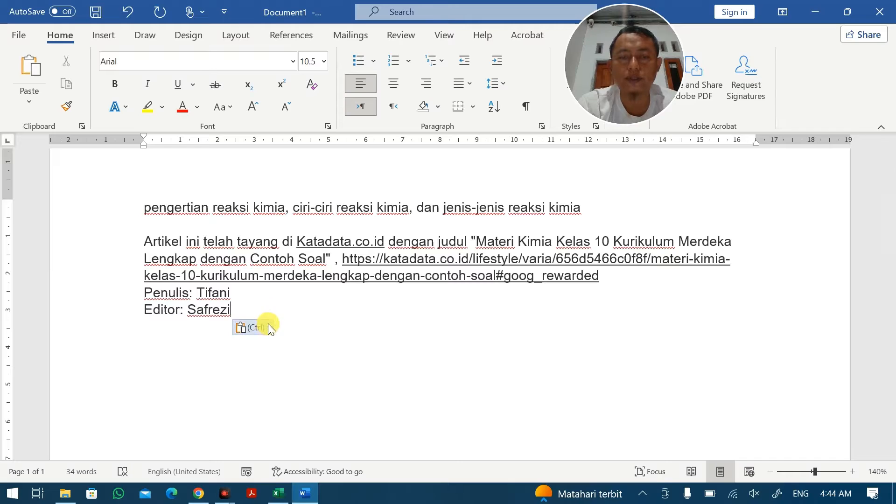
Delete the article attribution below the pasted sub-topics and capitalise the first word as "Pengertian"
left_click_drag(230, 310, 145, 226)
key("BackSpace")
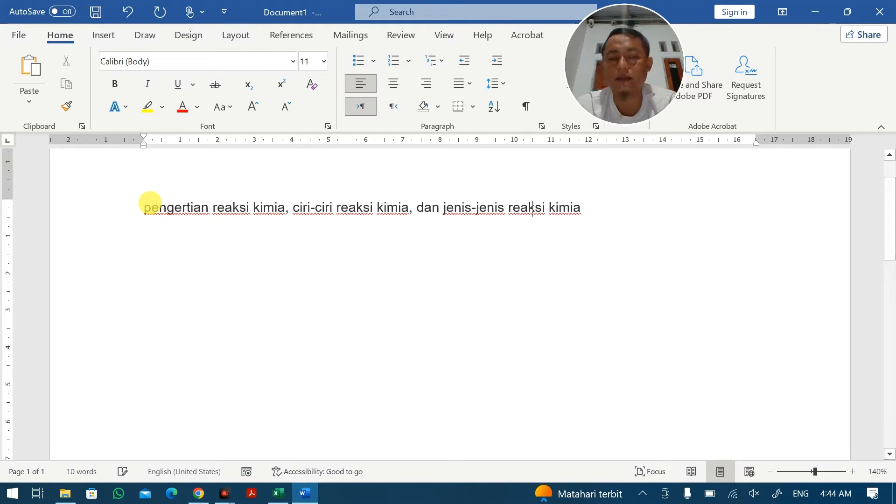
left_click(150, 206)
key("BackSpace")
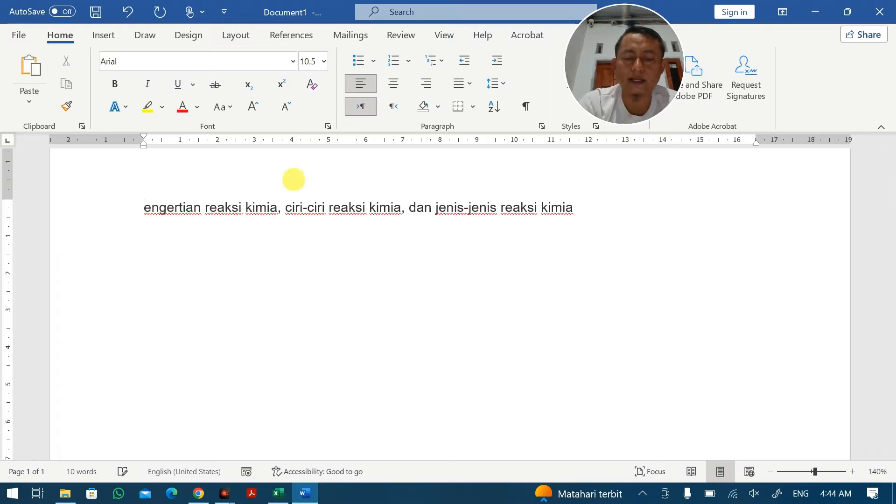
type("P")
left_click(219, 207)
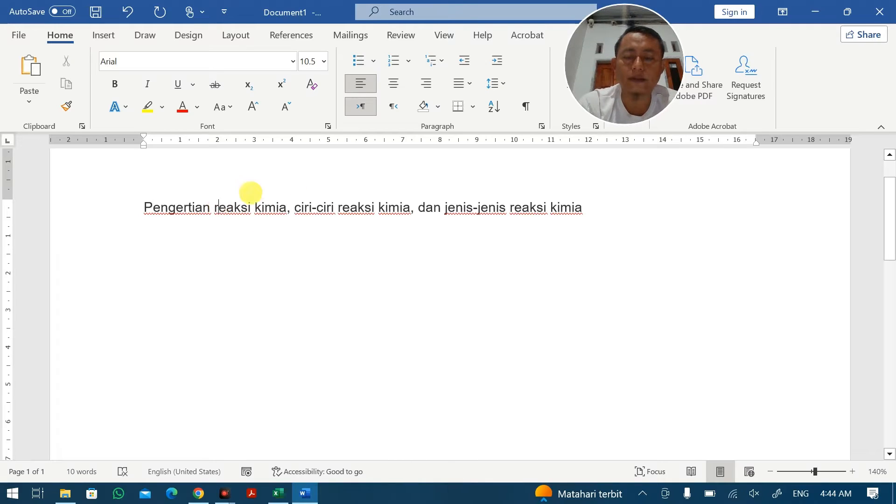
key("BackSpace")
type("R")
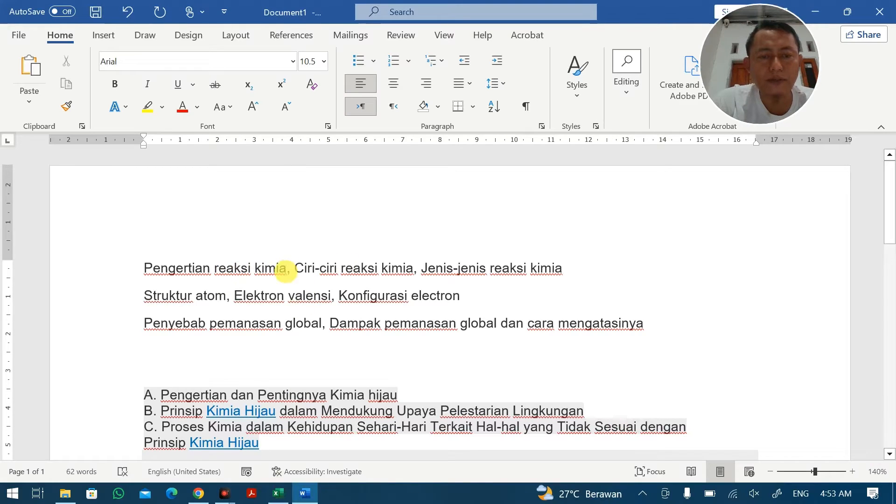
Move "Pengertian reaksi kimia" from the Word document into sub-topic A of Reaksi Kimia on the INPUT DATA sheet
left_click_drag(287, 268, 138, 268)
key("ctrl+x")
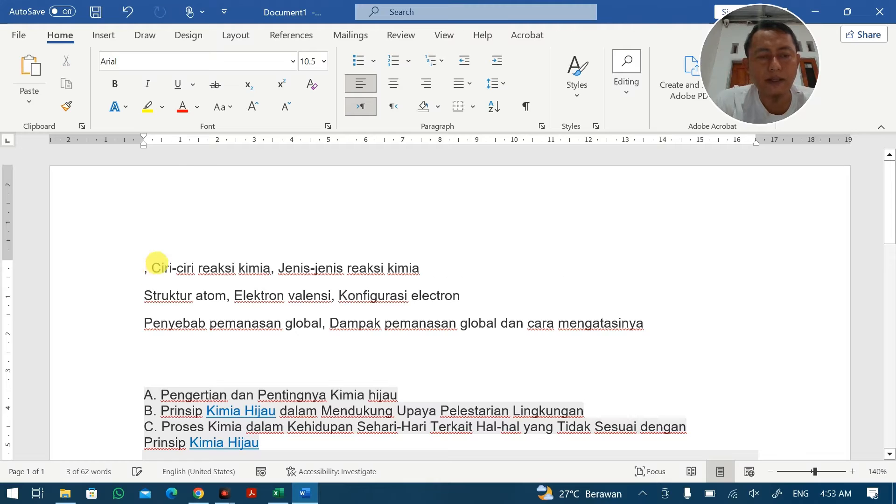
key("alt+Tab")
left_click(278, 493)
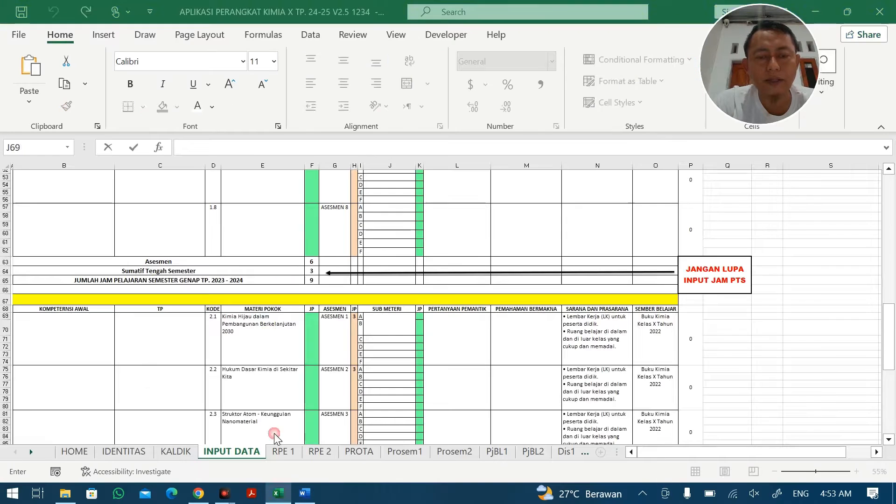
left_click(372, 325)
scroll(372, 325, "up", 14)
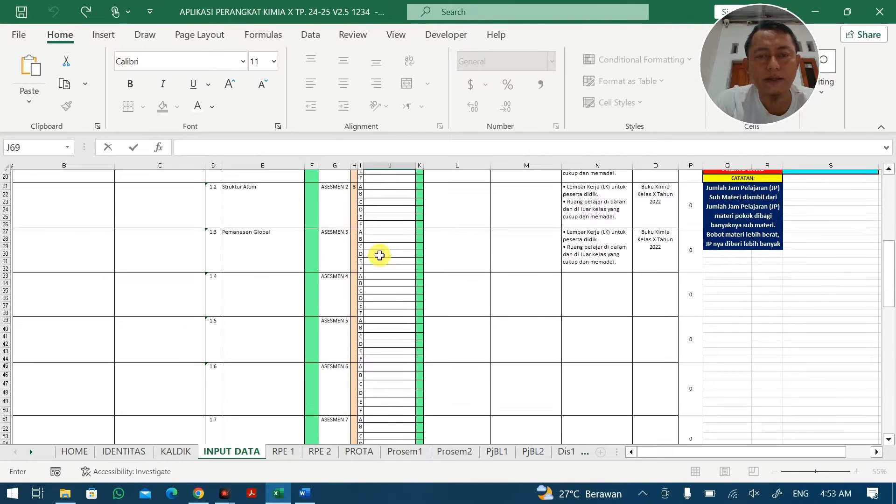
left_click(389, 220)
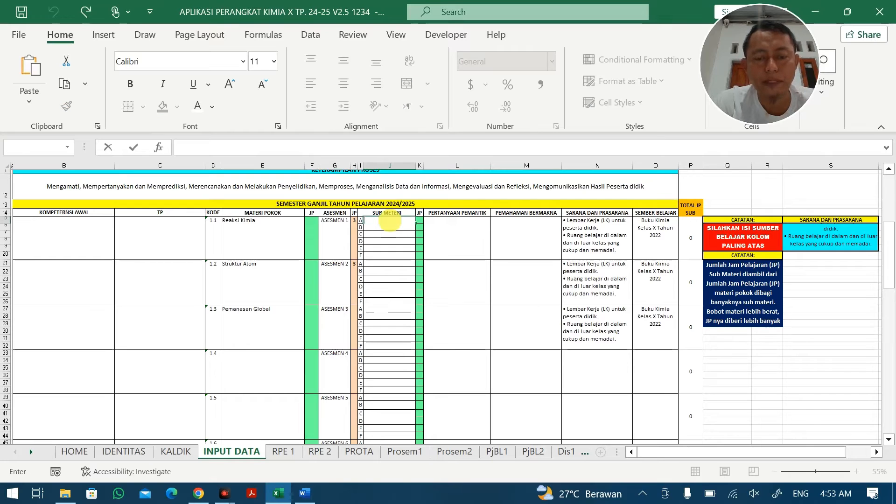
key("ctrl+v")
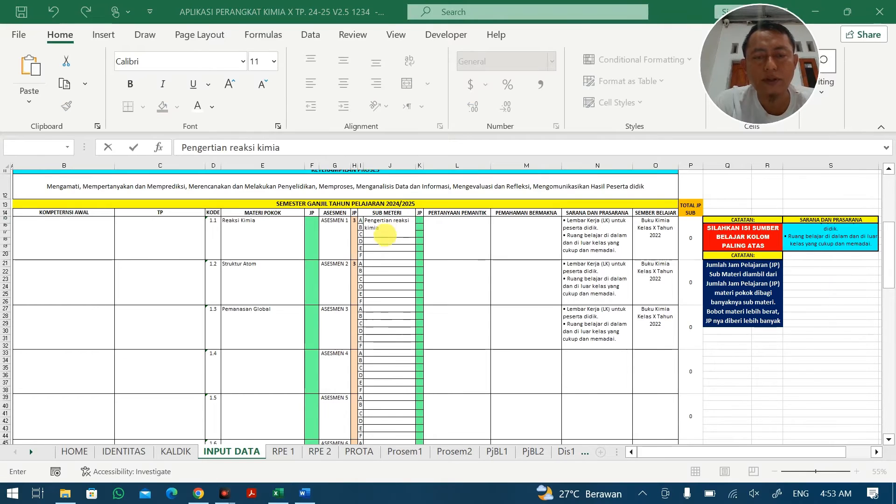
Move "Ciri-ciri reaksi kimia" from the Word document into sub-topic B of Reaksi Kimia in the Excel workbook
left_click(305, 494)
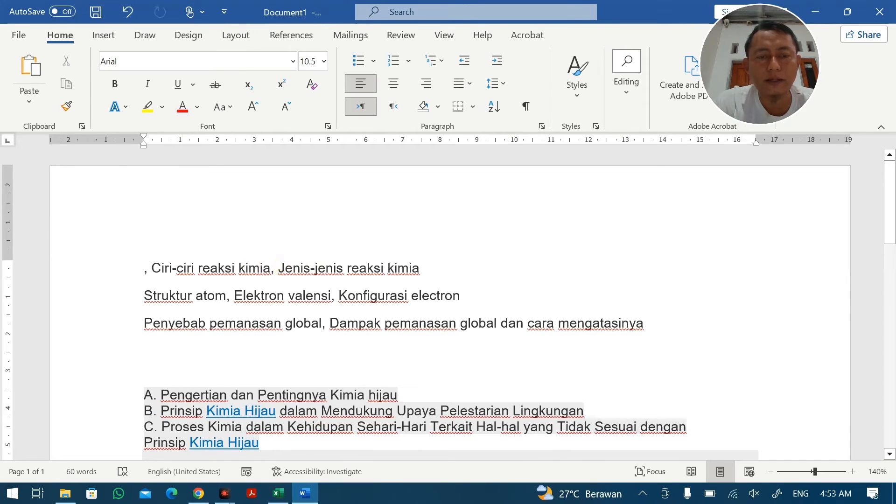
left_click_drag(271, 268, 151, 268)
key("ctrl+x")
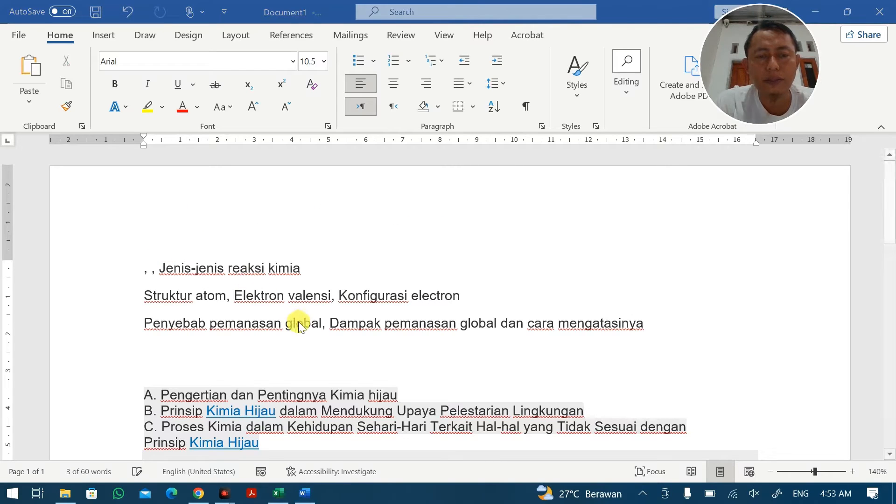
left_click(204, 496)
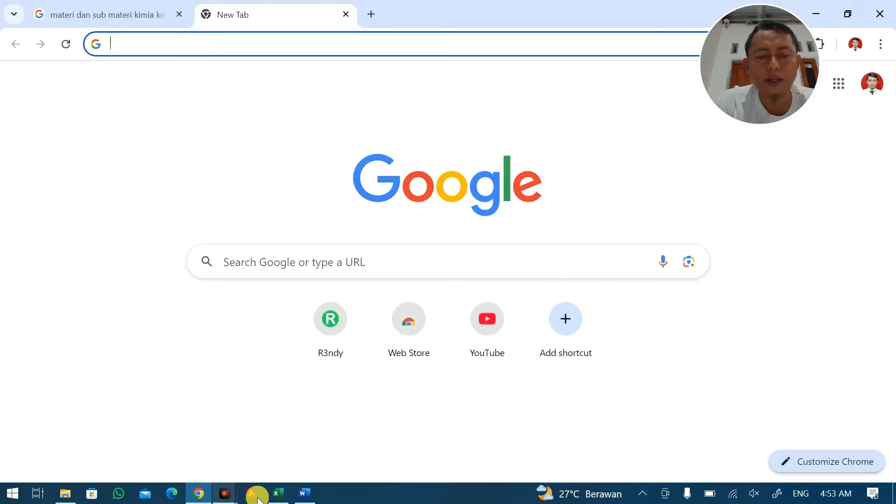
left_click(279, 495)
left_click(386, 255)
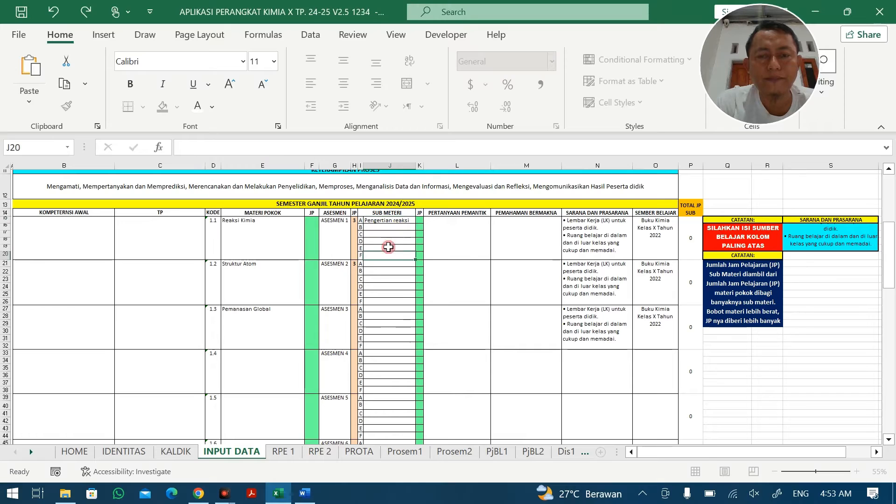
key("ctrl+v")
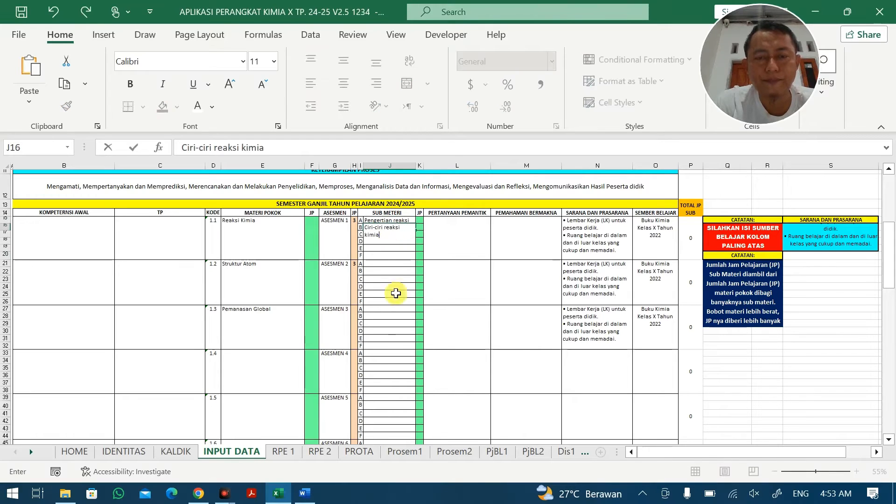
Move "Jenis-jenis reaksi kimia" from the Word document into sub-topic C of Reaksi Kimia in the Excel workbook
left_click(305, 493)
left_click_drag(300, 270, 159, 270)
key("Delete")
left_click(279, 493)
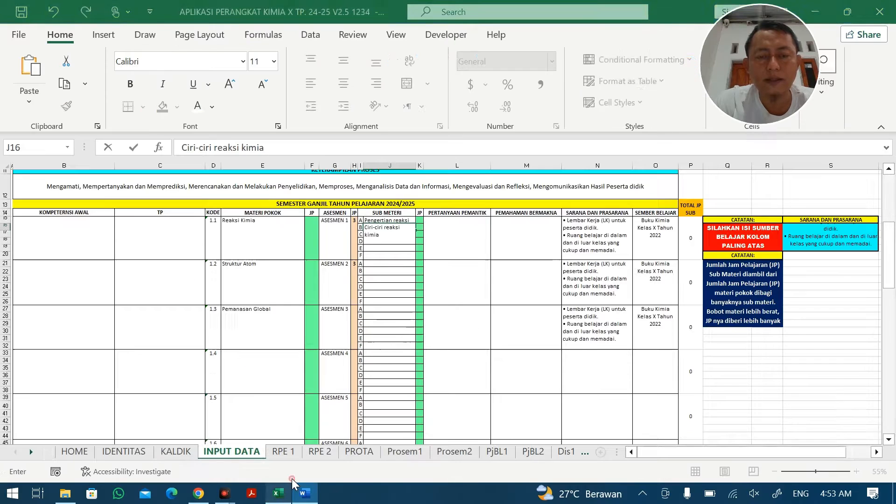
left_click(390, 264)
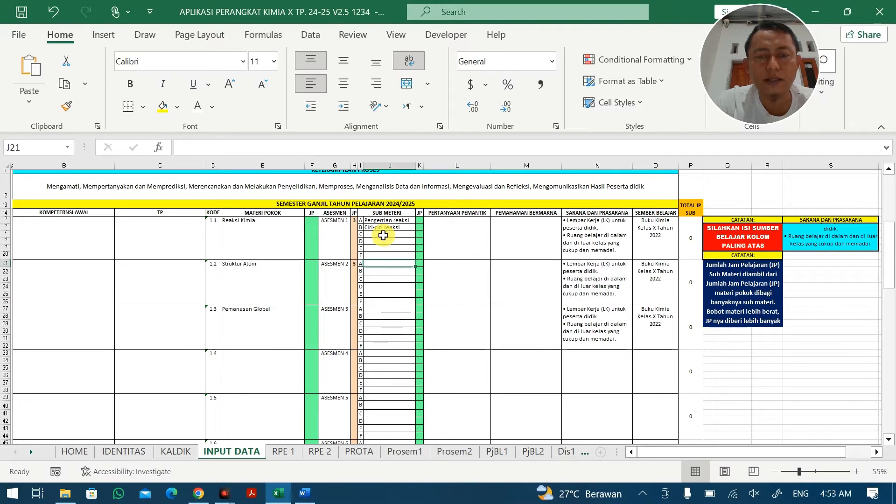
left_click(384, 235)
key("ctrl+v")
left_click(361, 354)
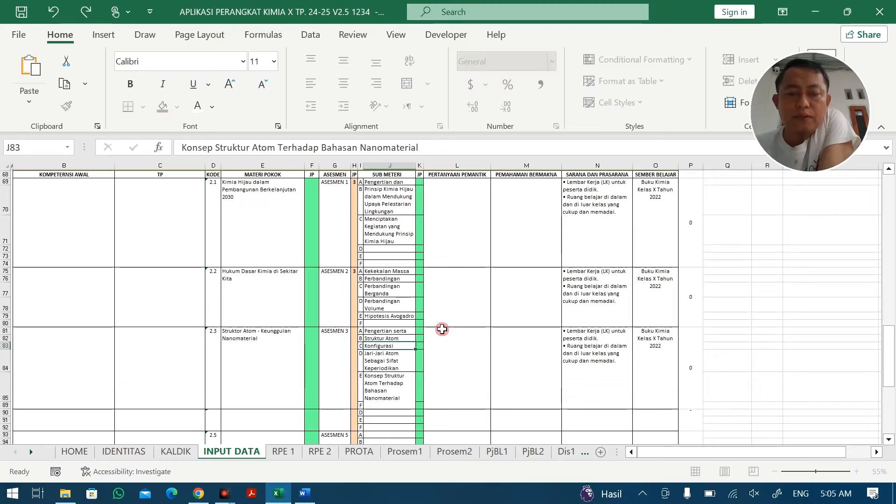
Enter 3 in cell Q10, beside the Pemahaman IPA outcomes on the INPUT DATA sheet
left_click(440, 330)
scroll(392, 245, "up", 20)
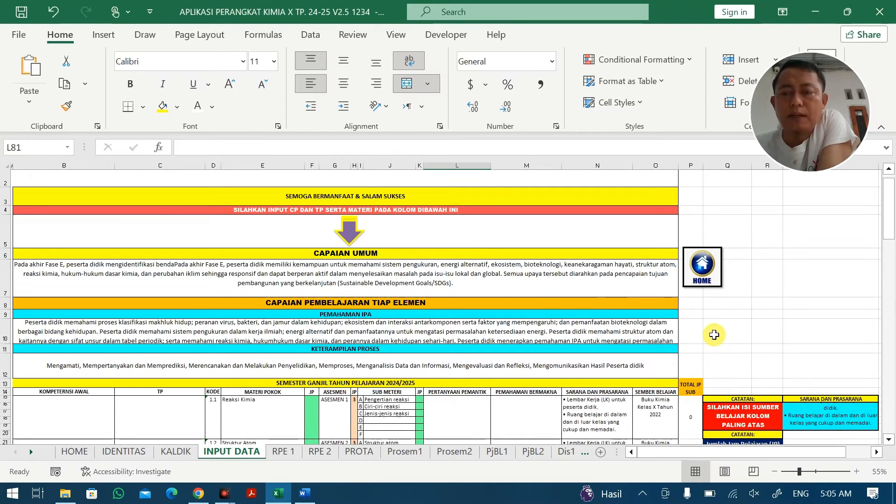
left_click(714, 335)
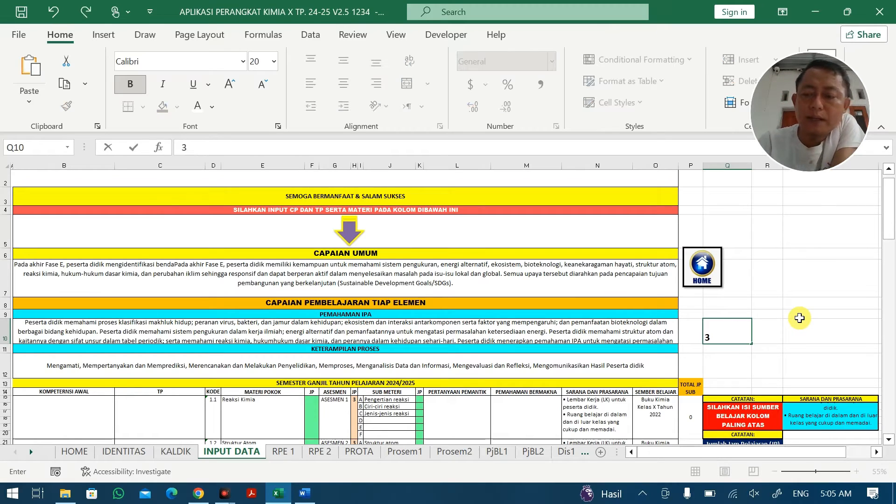
key("Return")
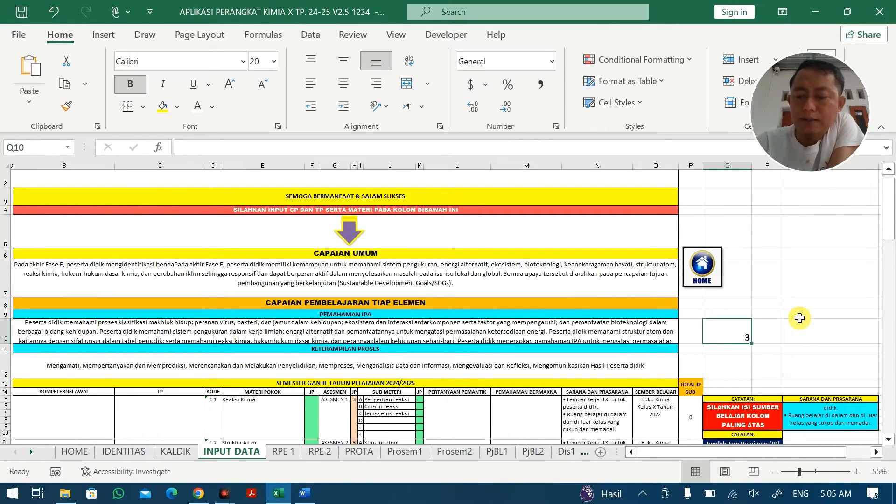
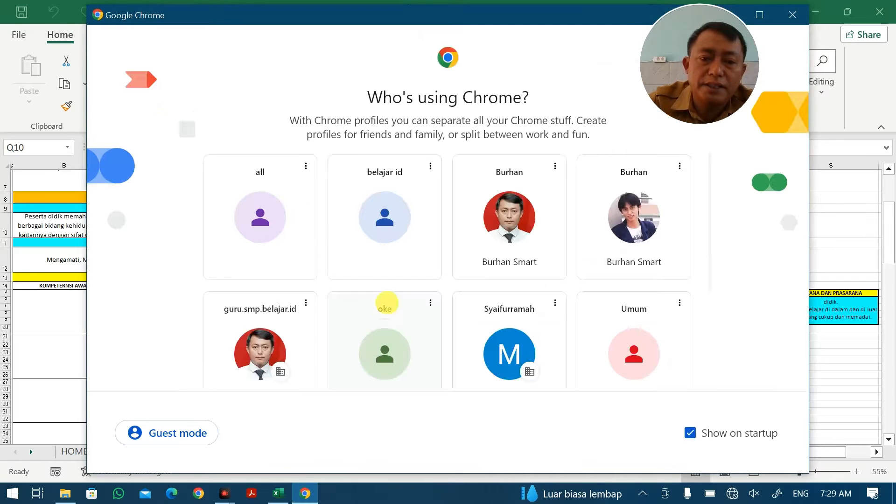
Try to open chatgpt.com in Chrome, and return to the Reaksi Kimia topic cell on the workbook's INPUT DATA sheet
left_click(487, 235)
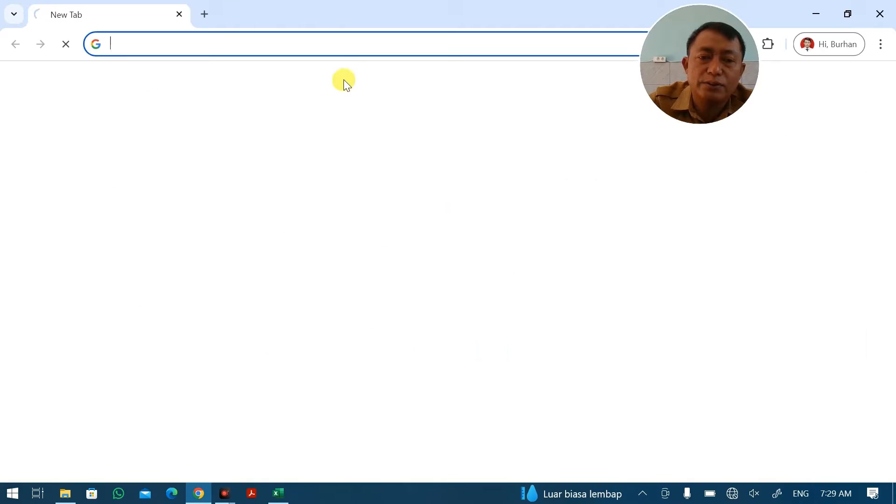
type("chatgpt.com")
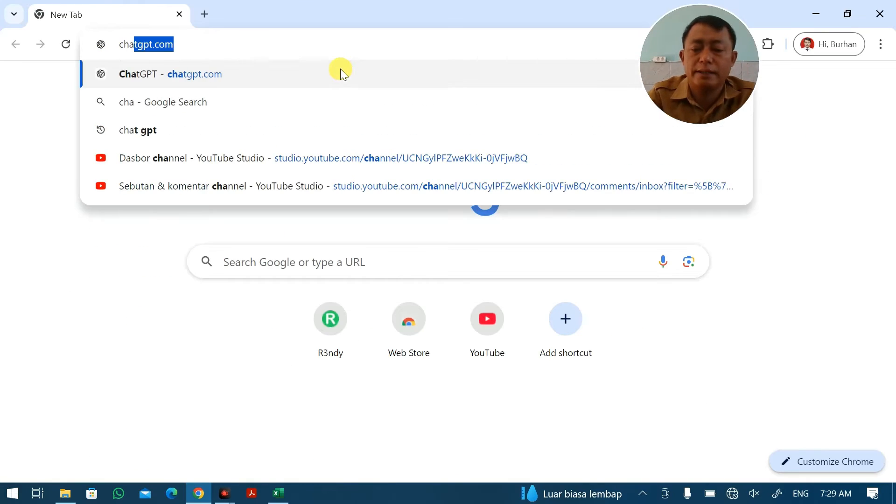
key("Return")
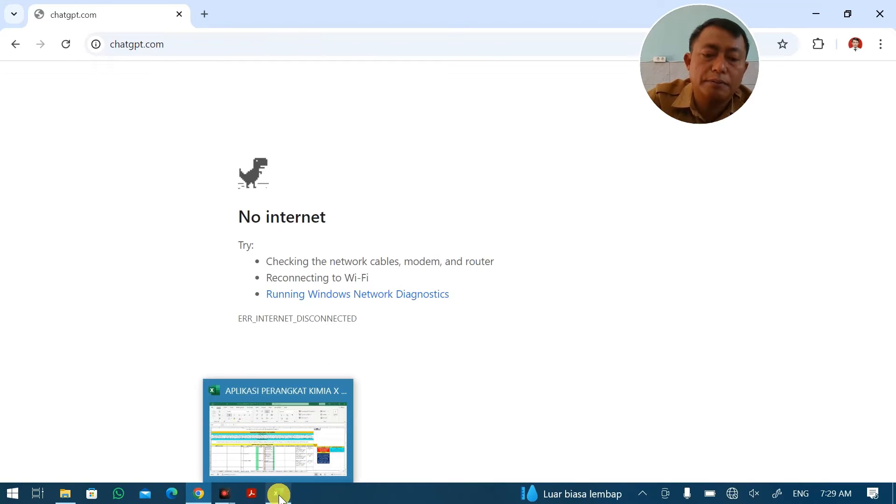
left_click(280, 429)
left_click(274, 293)
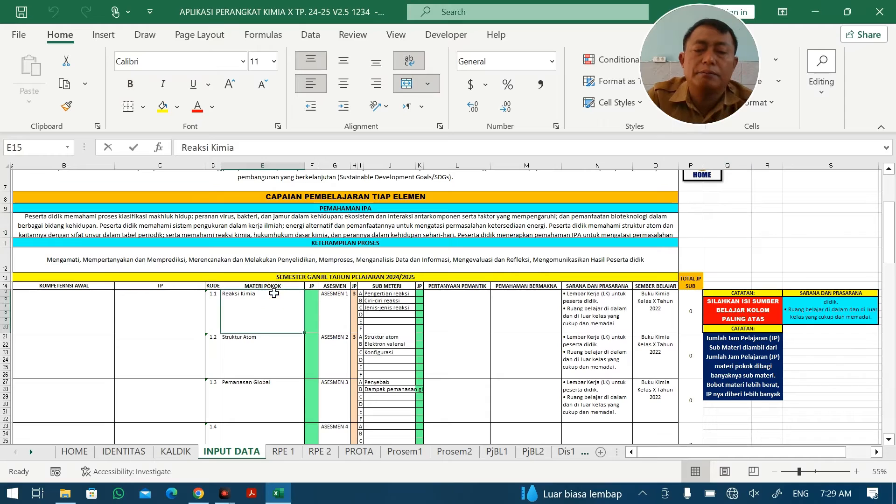
Copy the Reaksi Kimia topic text from the INPUT DATA sheet and switch to ChatGPT in Chrome, staying logged out
double_click(274, 294)
key("ctrl+c")
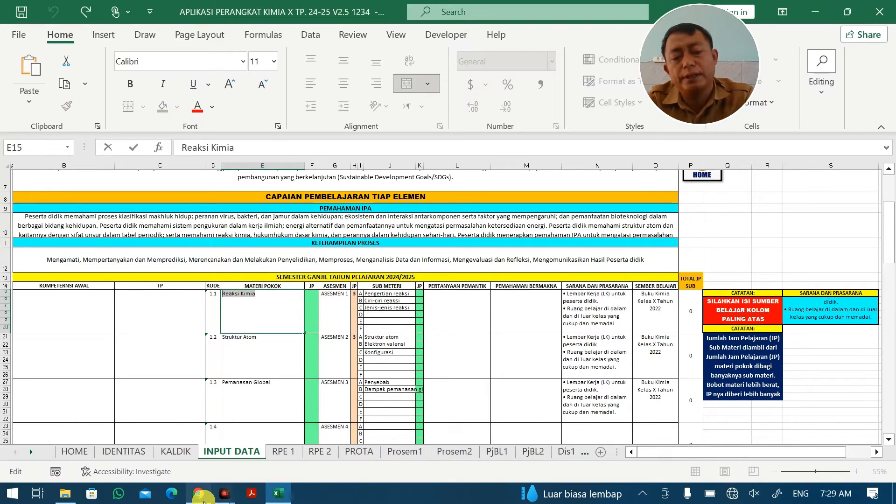
left_click(198, 493)
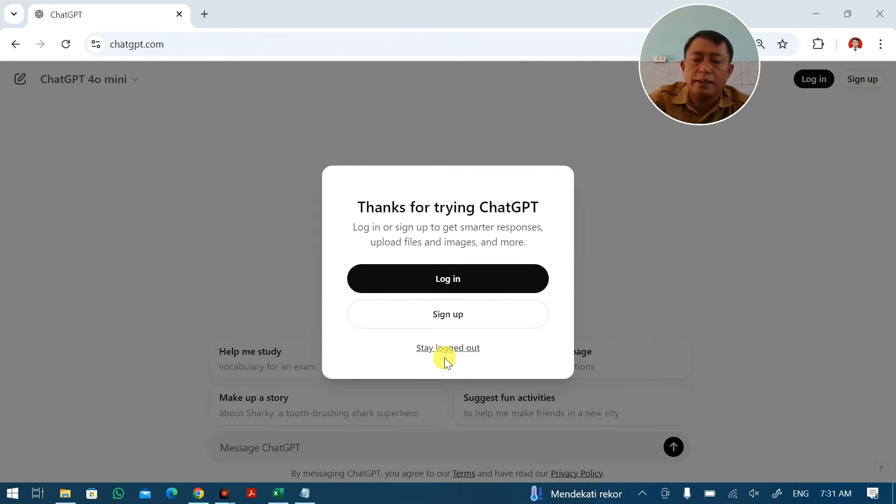
left_click(443, 351)
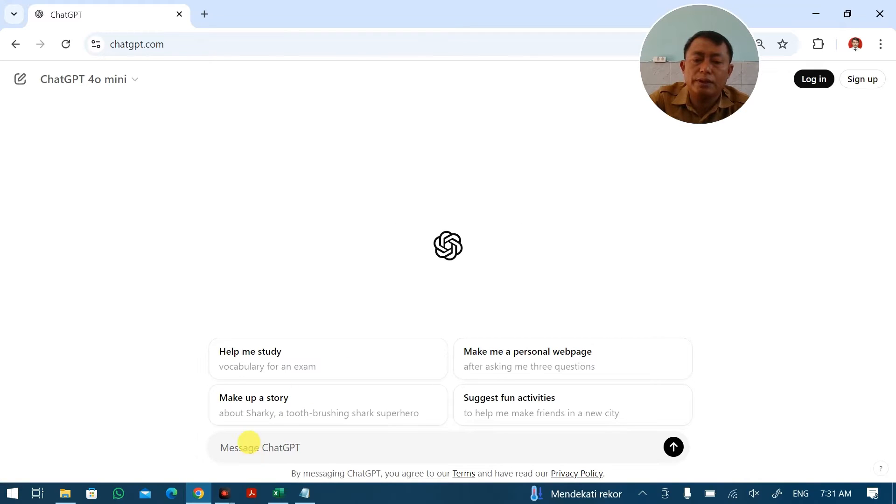
Send ChatGPT the prompt "BUAT MODUL AJAR KIMIA KELAS X TENTANG Reaksi Kimia DILENGKAPI DENGAN KOMPETENSI AWAL, TUJUAN PEMBELAJARAN, PERTANYAAN PEMANTIK DAN PEMAHAMAN BERMAKNA"
key("ctrl+v")
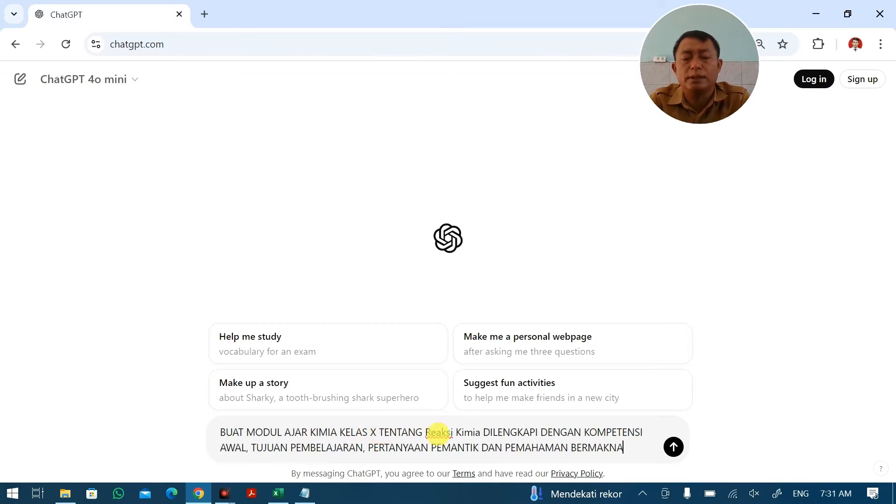
left_click(278, 493)
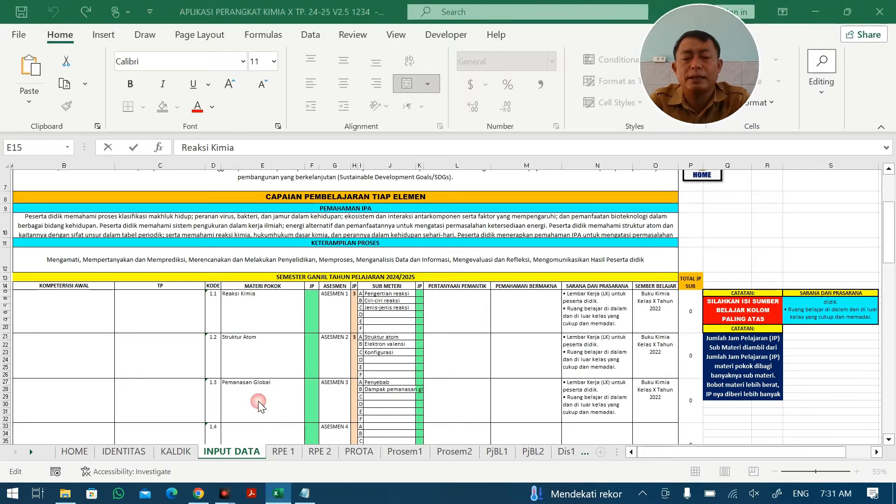
left_click(199, 493)
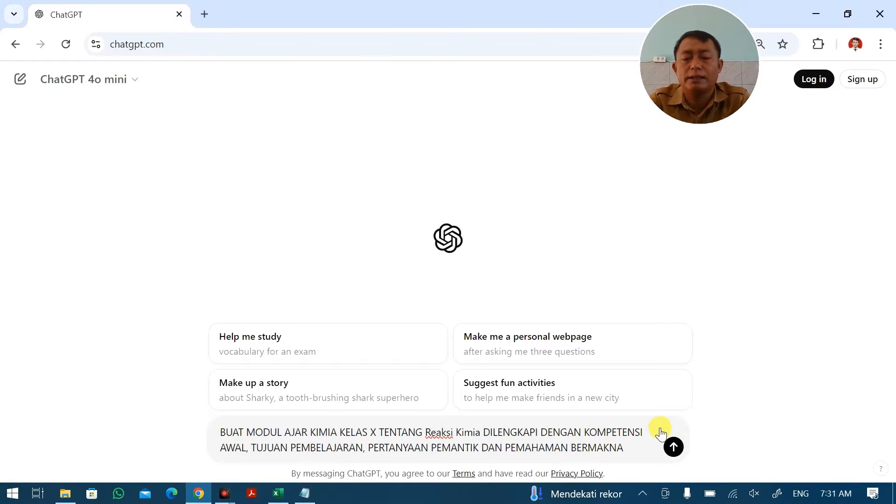
left_click(672, 446)
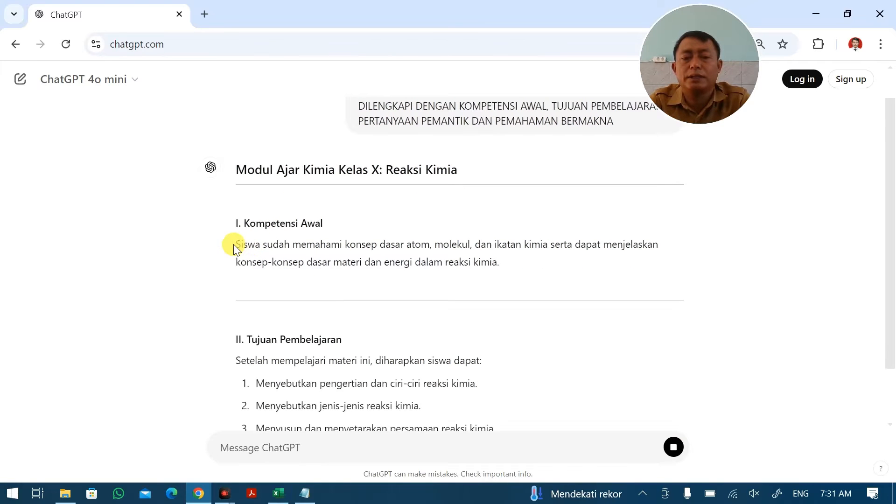
Copy the Kompetensi Awal paragraph from ChatGPT's answer into the Kompetensi Awal cell of Reaksi Kimia in the Excel workbook
left_click_drag(235, 245, 525, 267)
key("ctrl+c")
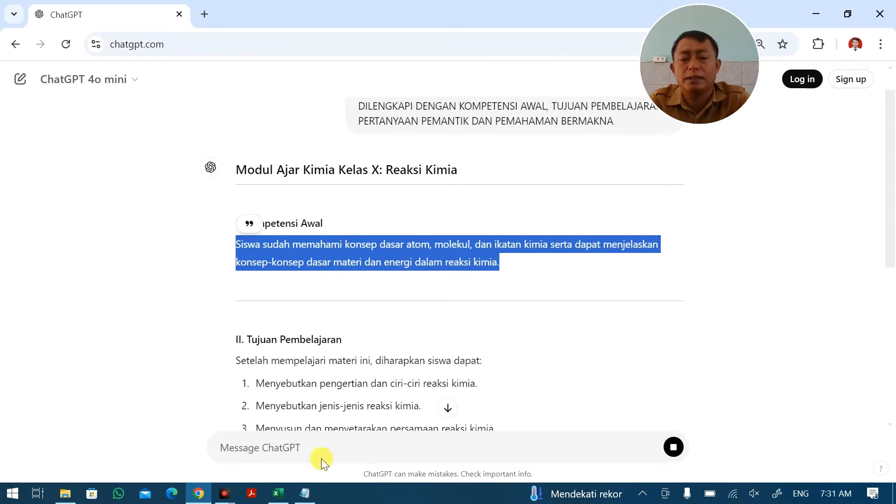
left_click(278, 493)
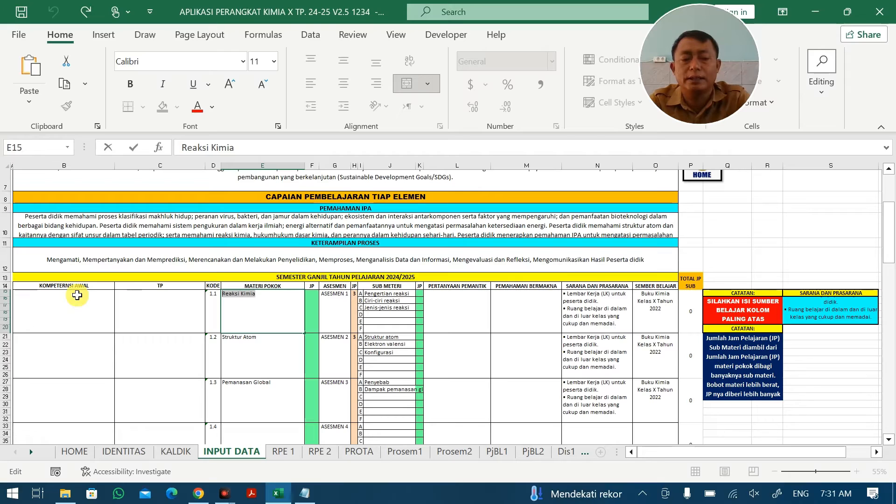
left_click(74, 296)
double_click(74, 297)
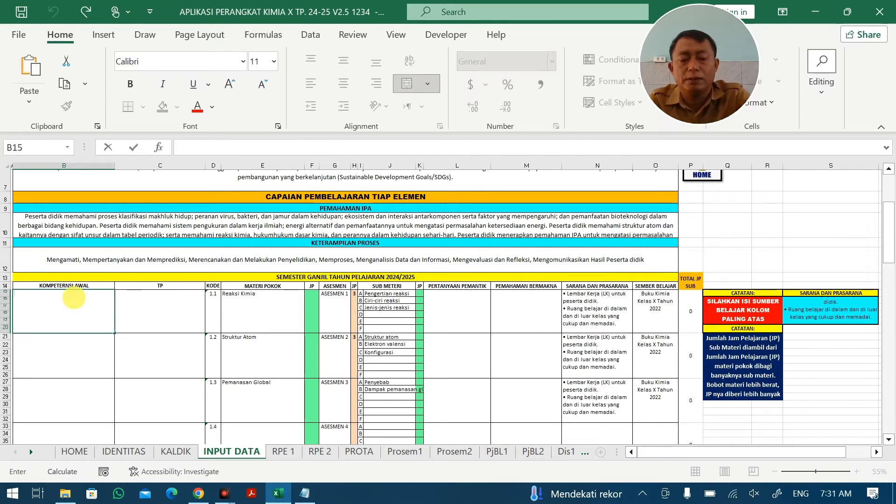
key("ctrl+v")
Copy the Tujuan Pembelajaran introduction and its six objectives from ChatGPT into the TP cell of Reaksi Kimia in Excel
key("alt+Tab")
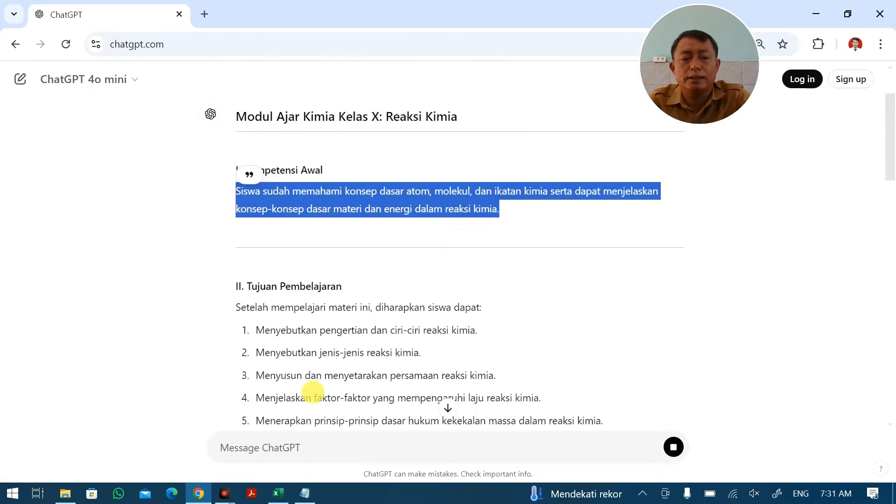
scroll(313, 391, "down", 3)
left_click_drag(237, 154, 575, 286)
key("ctrl+c")
key("alt+Tab")
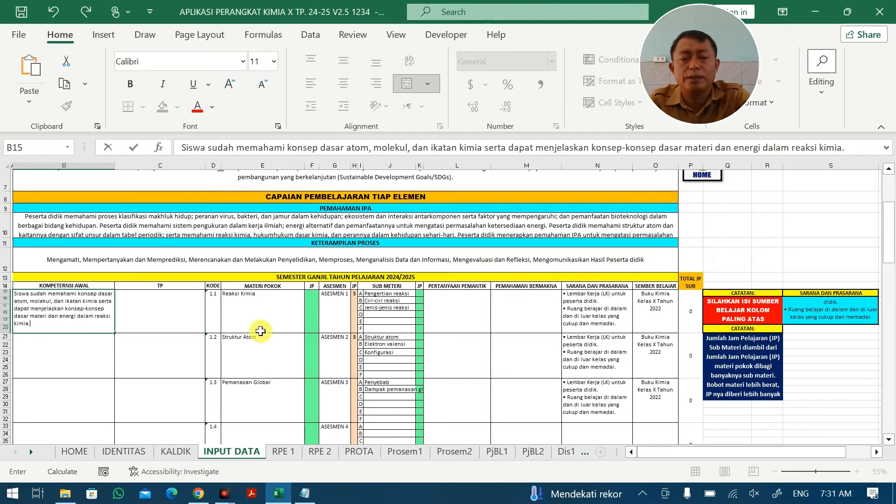
double_click(189, 308)
key("ctrl+v")
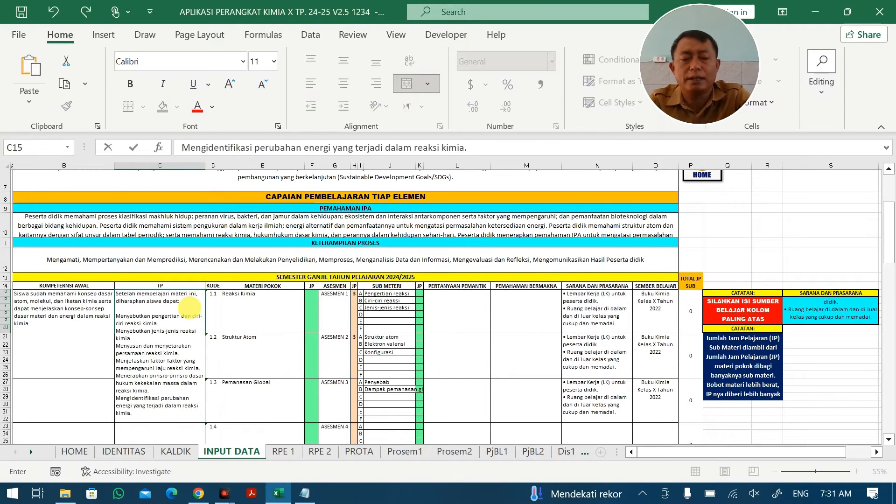
Remove the blank line between the introduction and the first objective in the TP cell of Reaksi Kimia
key("alt+Tab")
key("alt+Tab")
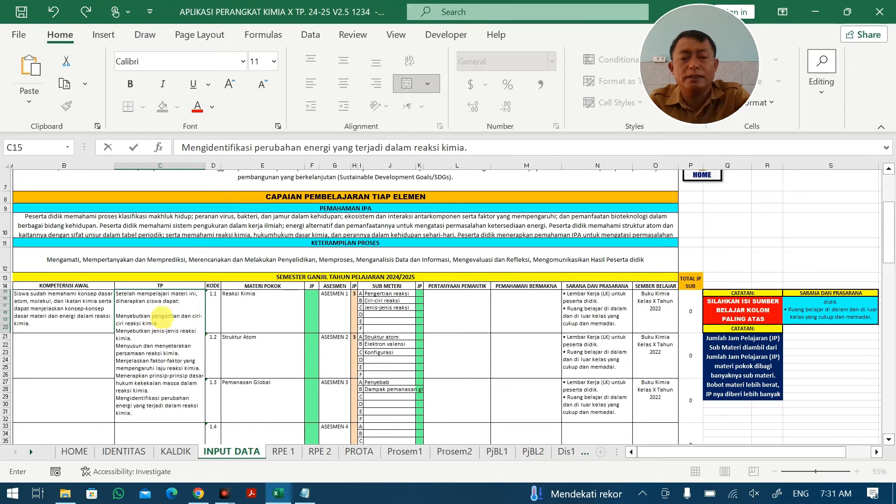
left_click(162, 309)
key("Delete")
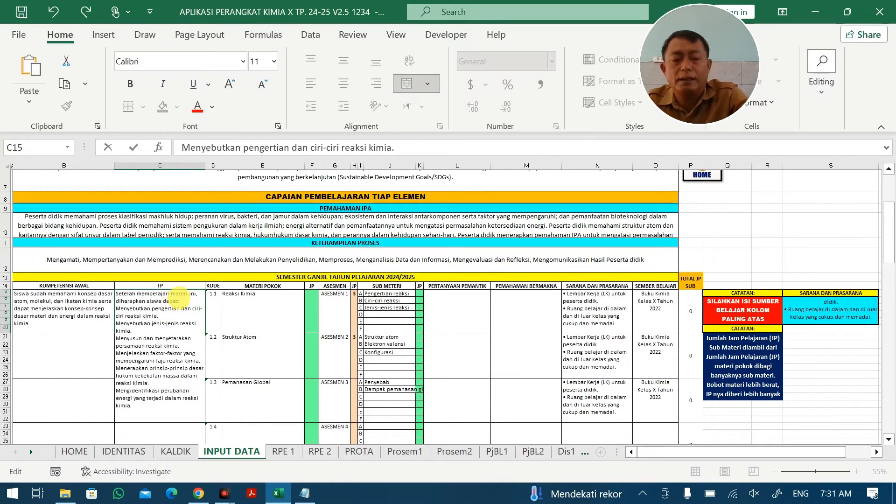
Copy the four Pertanyaan Pemantik questions from ChatGPT into the Pertanyaan Pemantik cell of Reaksi Kimia in the Excel workbook
key("alt+Tab")
scroll(350, 388, "down", 6)
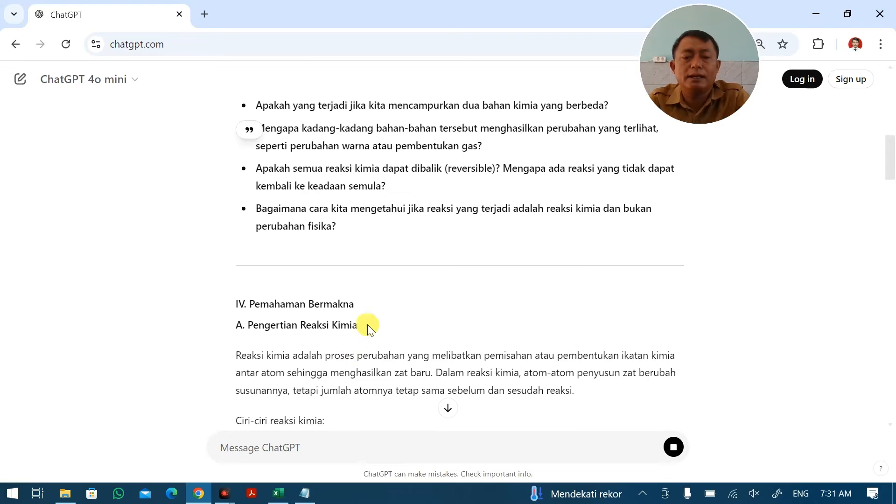
left_click_drag(347, 238, 255, 107)
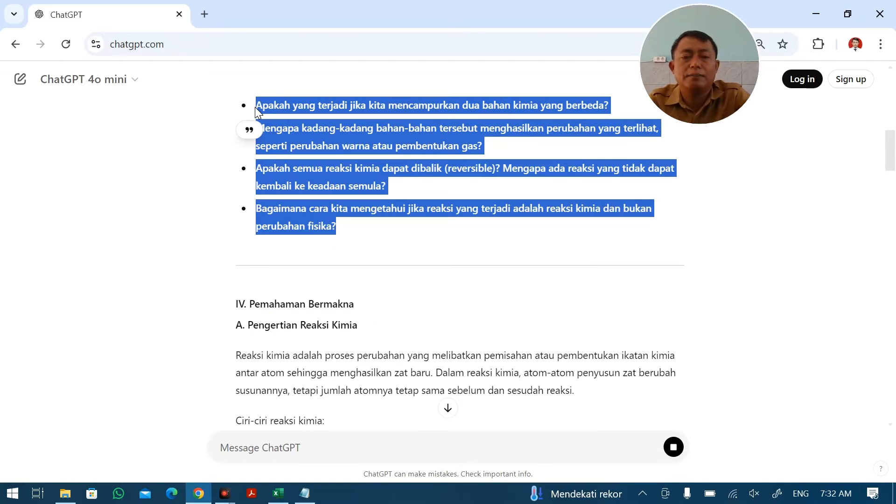
key("alt+Tab")
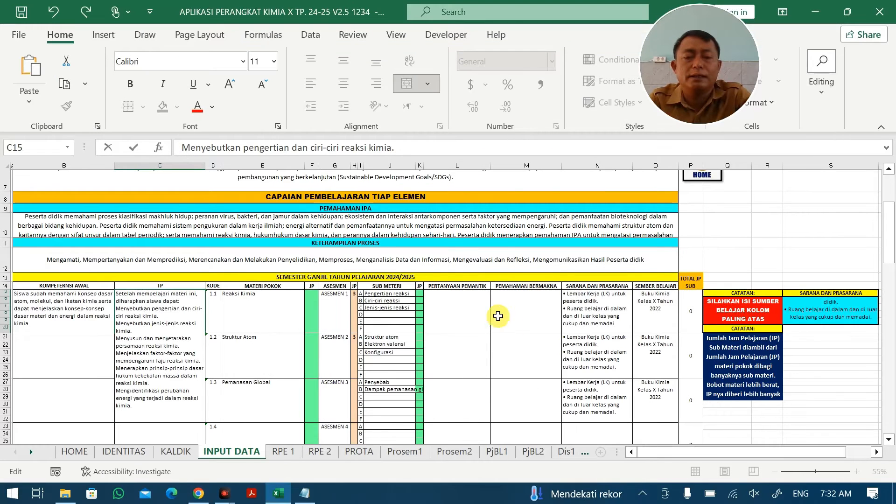
left_click(467, 309)
key("ctrl+v")
Copy ChatGPT's Pengertian Reaksi Kimia paragraph into the Pemahaman Bermakna cell of Reaksi Kimia in the Excel workbook
key("alt+Tab")
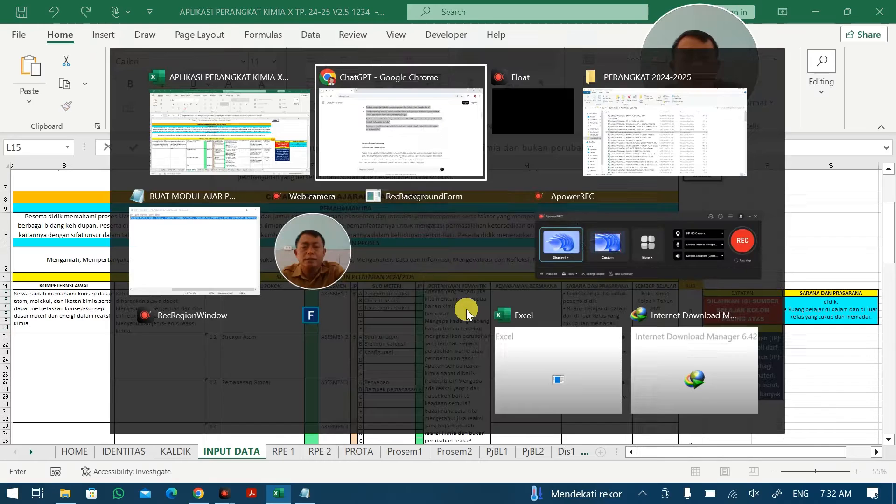
scroll(365, 314, "down", 5)
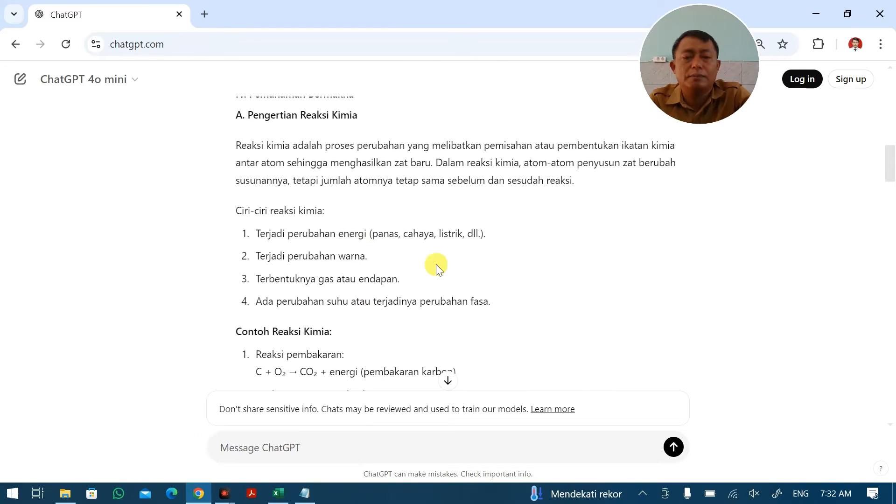
left_click_drag(235, 145, 654, 181)
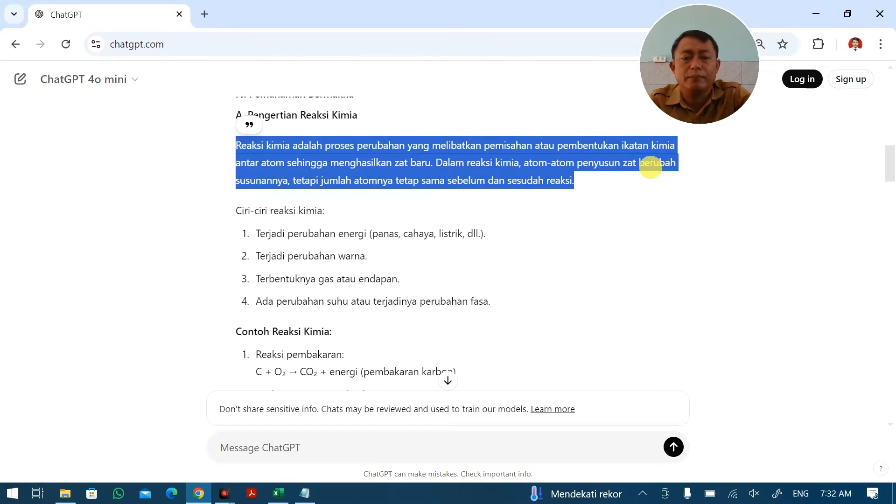
key("alt+Tab")
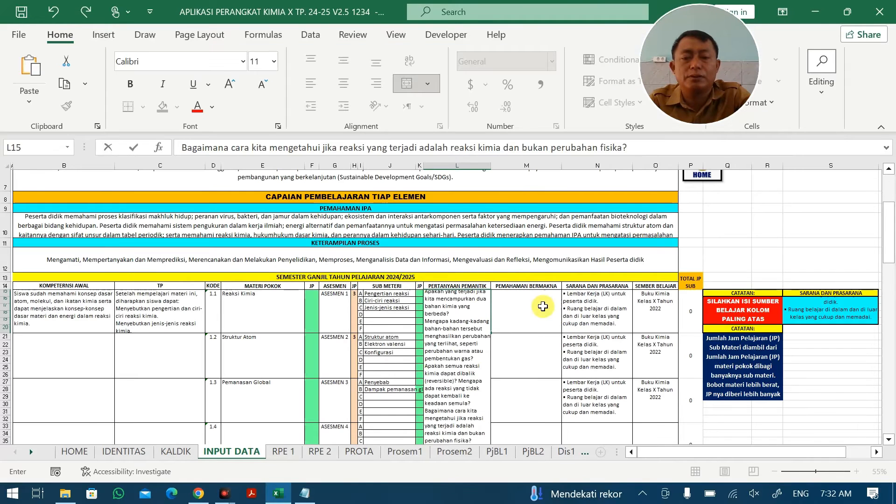
double_click(538, 302)
key("ctrl+v")
left_click(420, 308)
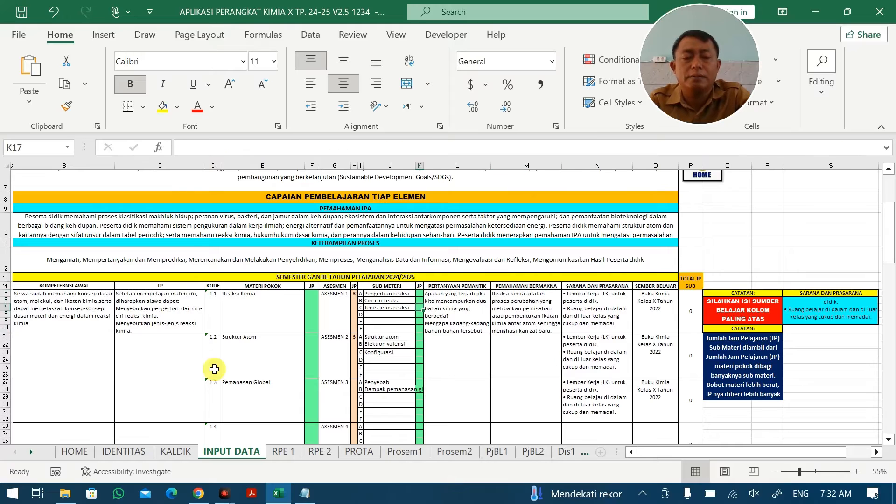
Switch to ChatGPT and put a copy of the earlier Reaksi Kimia prompt into the message box for the next topic
left_click(245, 349)
double_click(247, 348)
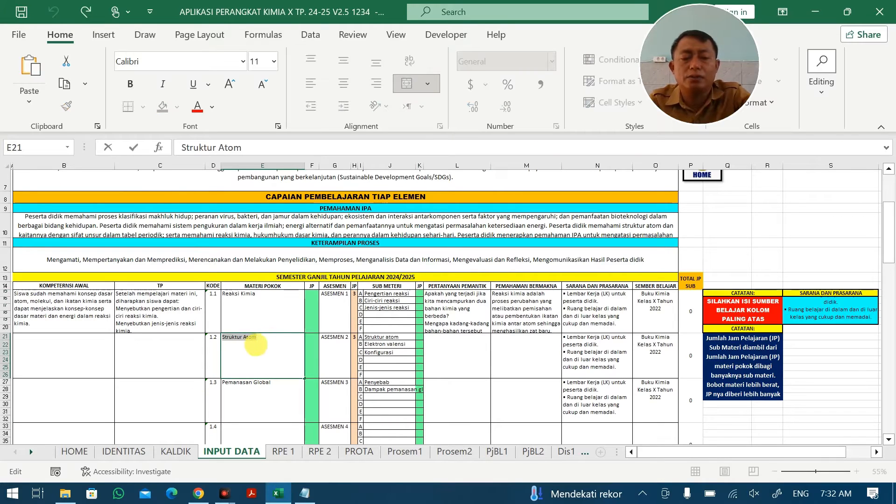
key("alt+Tab")
scroll(451, 268, "up", 10)
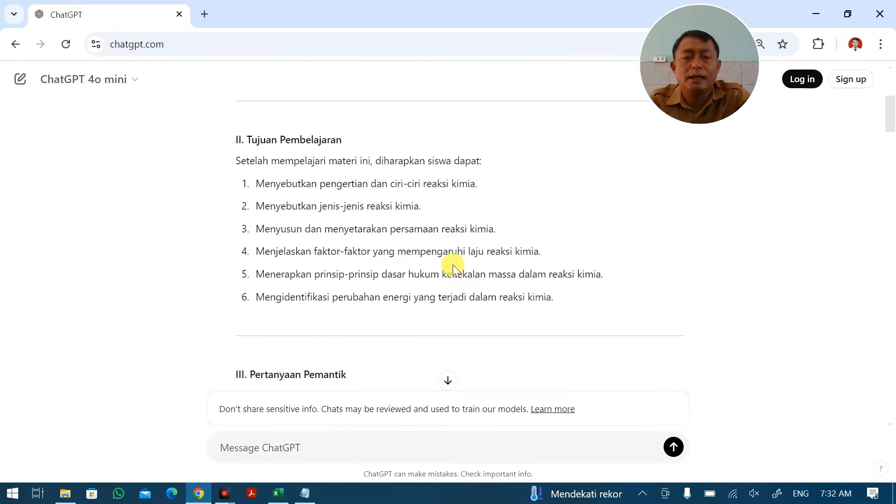
scroll(452, 265, "up", 5)
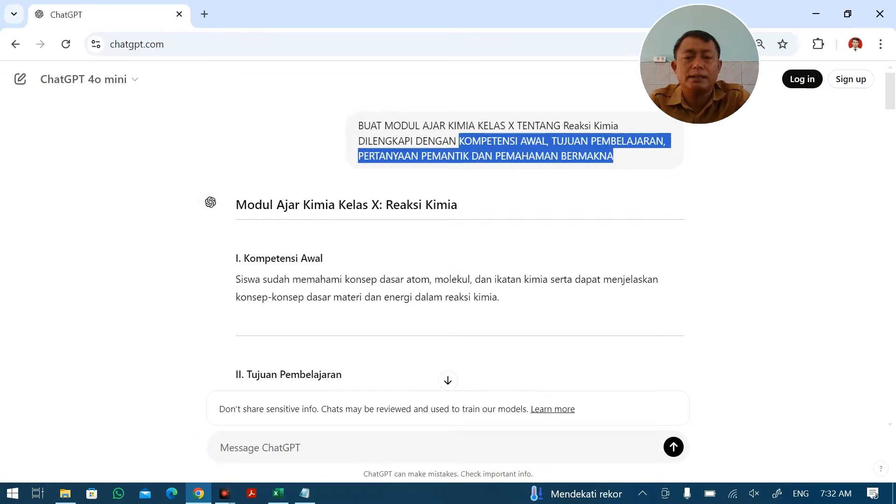
left_click_drag(460, 141, 358, 126)
key("ctrl+c")
left_click(299, 458)
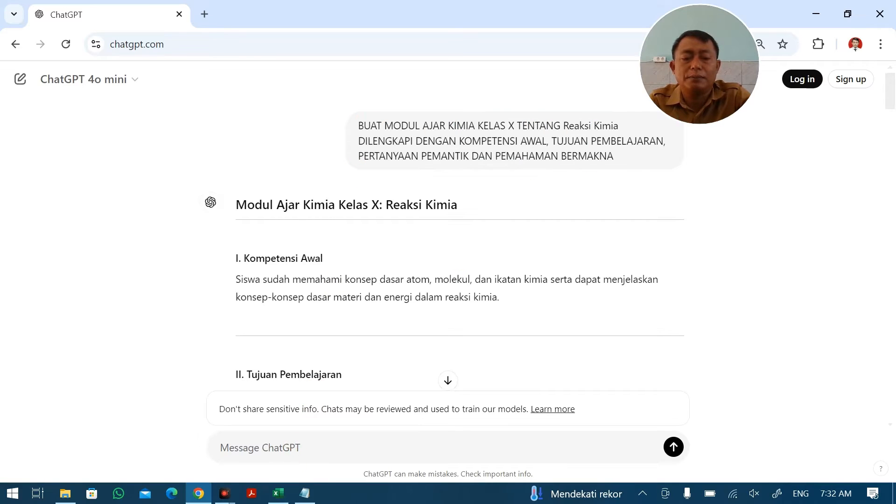
key("ctrl+v")
Replace the topic in the drafted ChatGPT prompt with Struktur Atom from the Excel sheet and send it
key("alt+Tab")
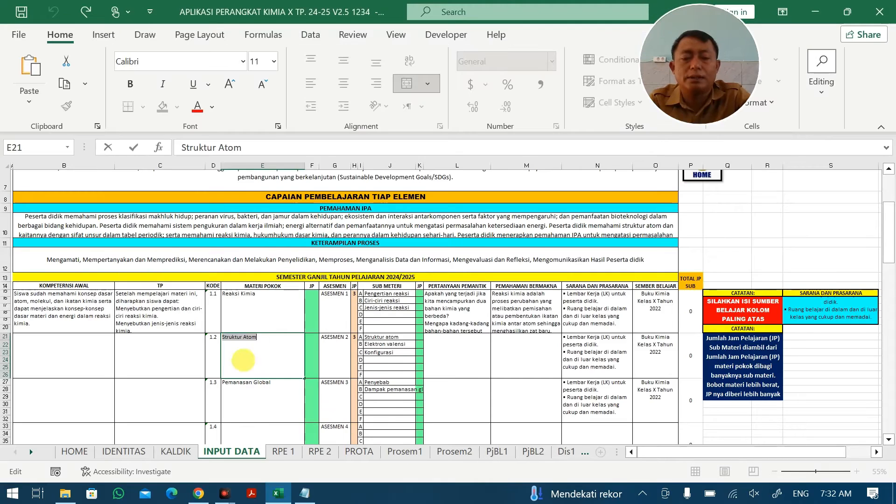
key("alt+Tab")
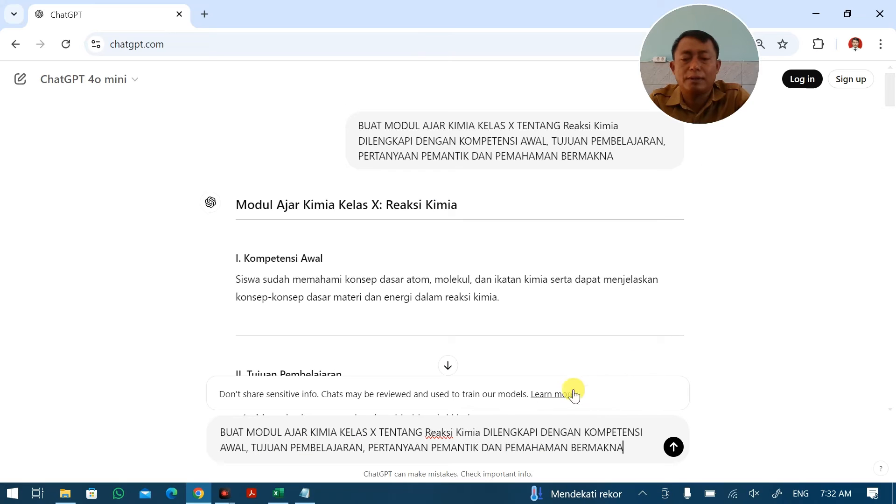
left_click_drag(453, 434, 423, 434)
type("Struktur Atom")
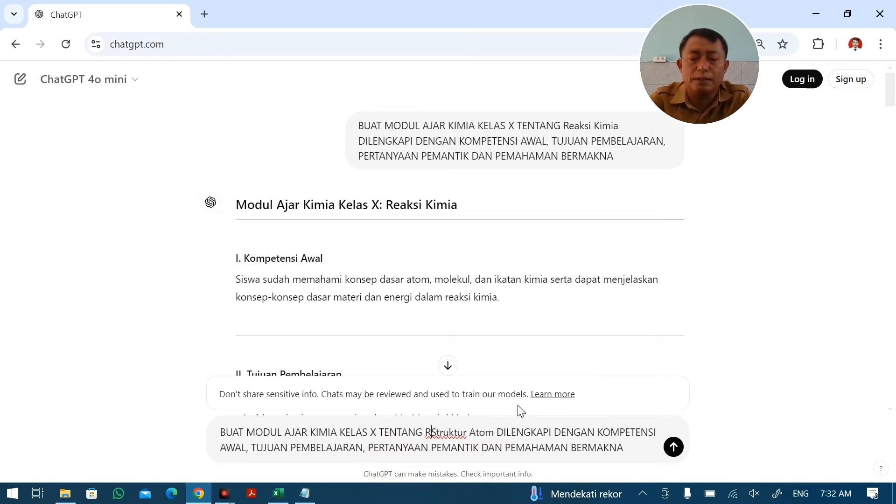
key("BackSpace")
key("Return")
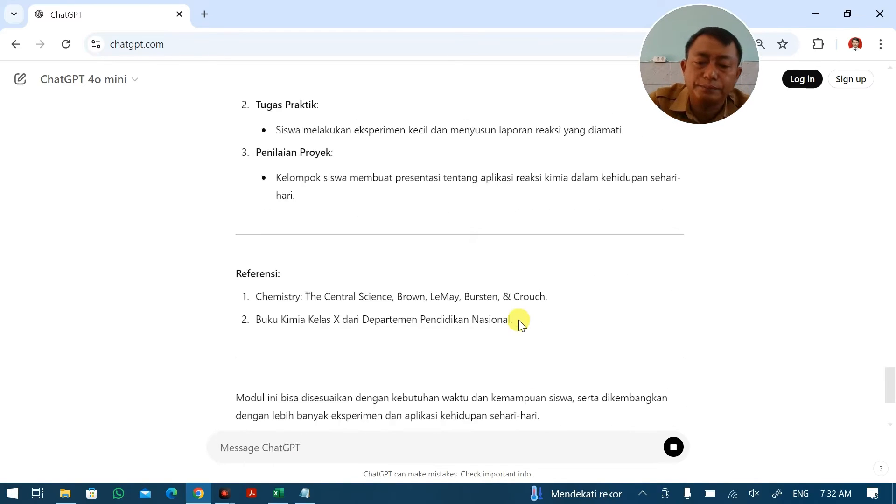
Draft the same module prompt in ChatGPT's message box with the topic changed to Pemanasan Global from the Excel sheet
left_click_drag(648, 339, 339, 318)
key("ctrl+c")
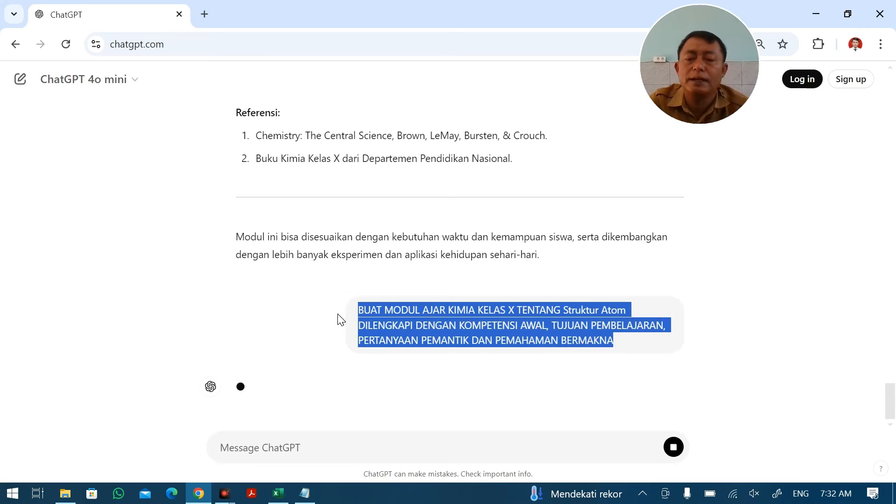
left_click(300, 444)
key("ctrl+v")
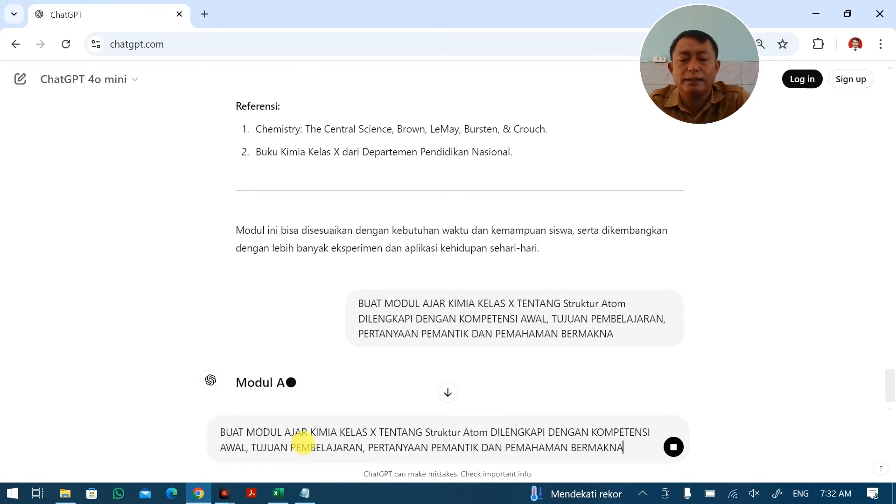
key("alt+Tab")
double_click(272, 383)
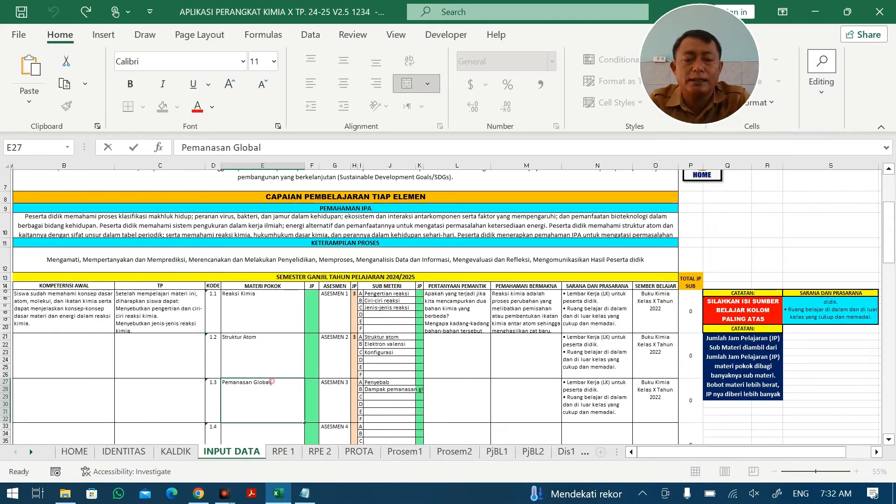
key("alt+Tab")
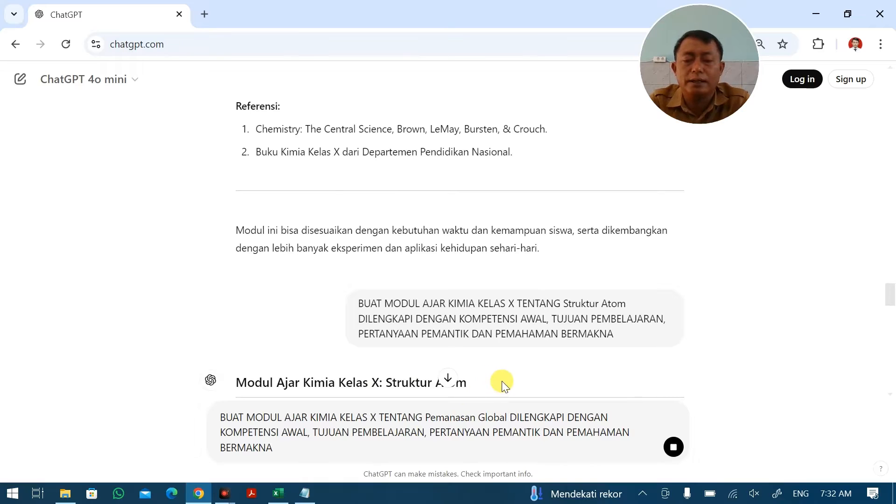
Copy ChatGPT's Kompetensi Awal paragraph for Struktur Atom into that topic's Kompetensi Awal cell in the Excel INPUT DATA sheet
scroll(502, 381, "down", 5)
left_click_drag(229, 175, 635, 228)
key("ctrl+c")
key("alt+Tab")
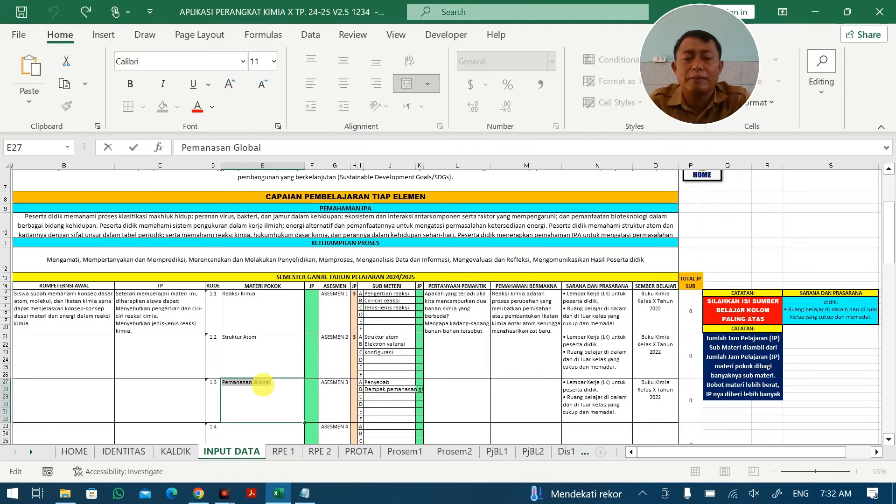
double_click(83, 347)
key("ctrl+v")
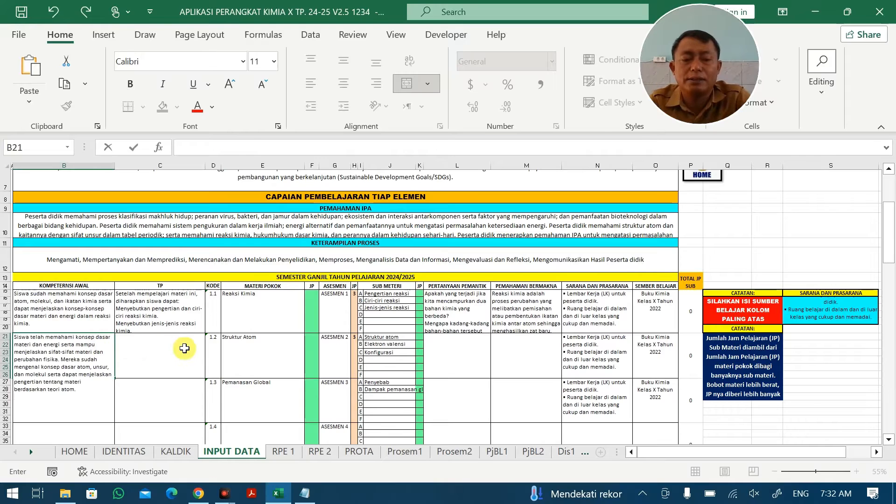
Copy the Tujuan Pembelajaran introduction and its six objectives from ChatGPT into the TP cell of Struktur Atom in Excel
key("alt+Tab")
scroll(311, 363, "down", 2)
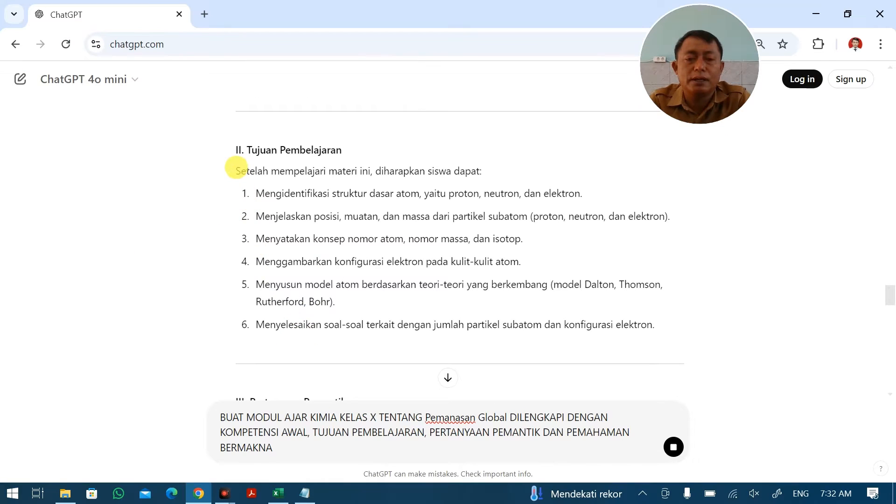
left_click_drag(236, 170, 656, 322)
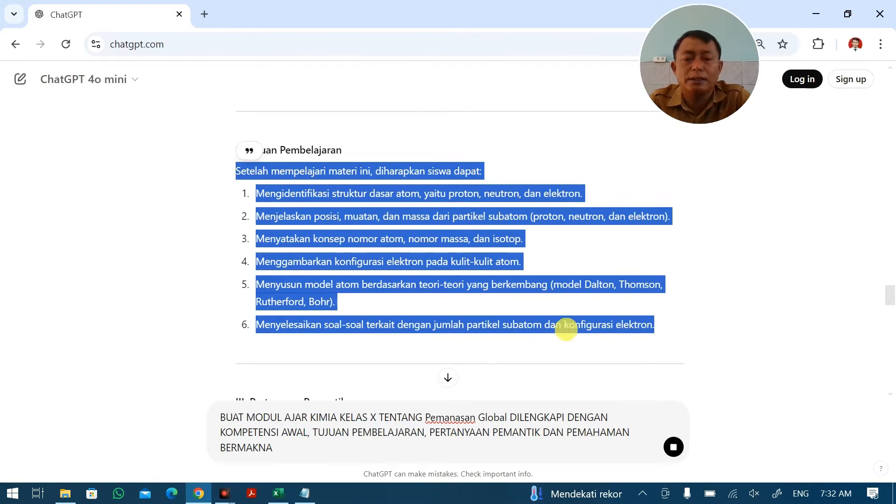
key("alt+Tab")
double_click(151, 363)
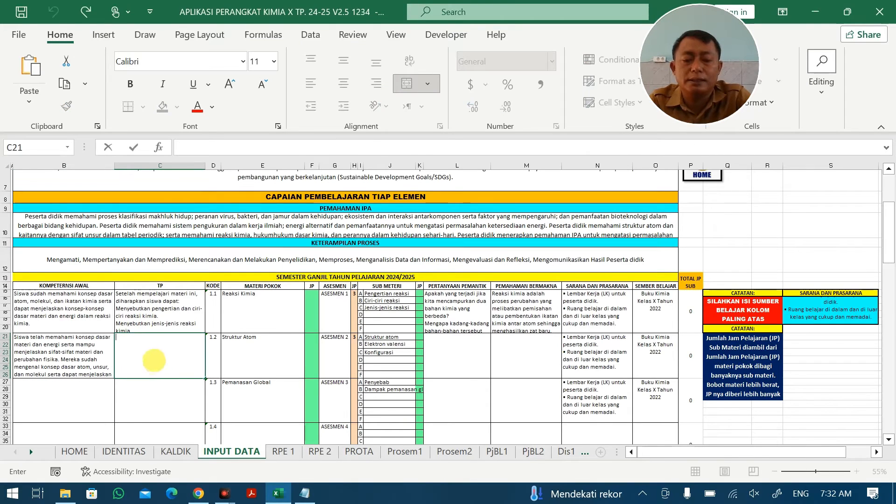
key("ctrl+v")
Copy ChatGPT's bulleted Pertanyaan Pemantik about atoms into the Pertanyaan Pemantik cell of Struktur Atom in Excel
key("alt+Tab")
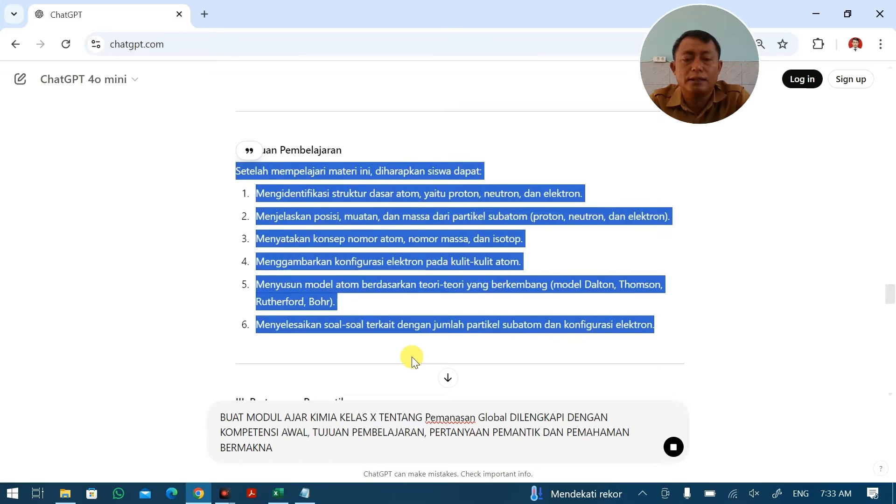
scroll(396, 350, "down", 5)
left_click_drag(254, 206, 674, 329)
key("ctrl+c")
key("alt+Tab")
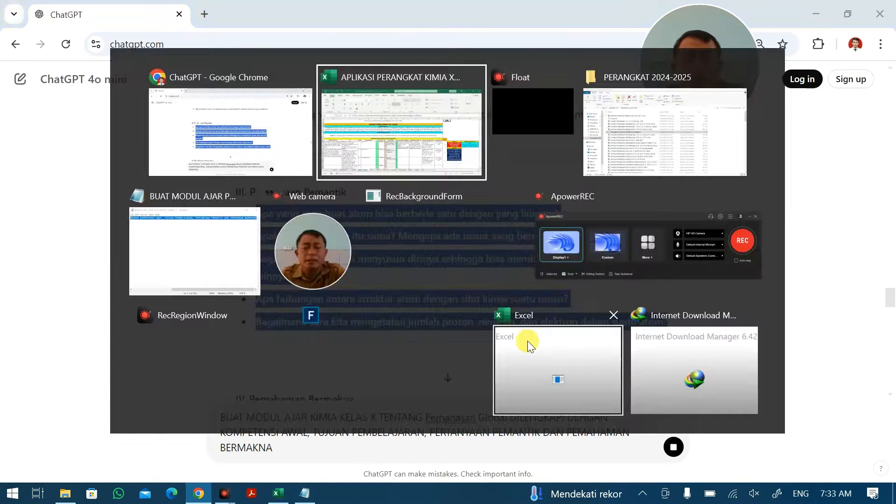
left_click(447, 345)
key("ctrl+v")
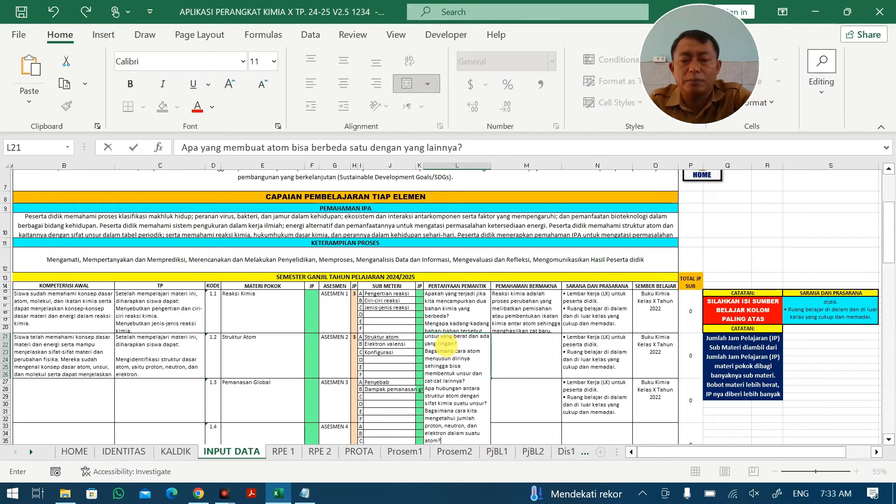
Copy ChatGPT's Pengertian Atom paragraph into the Pemahaman Bermakna cell of Struktur Atom in Excel
key("alt+Tab")
scroll(417, 355, "down", 5)
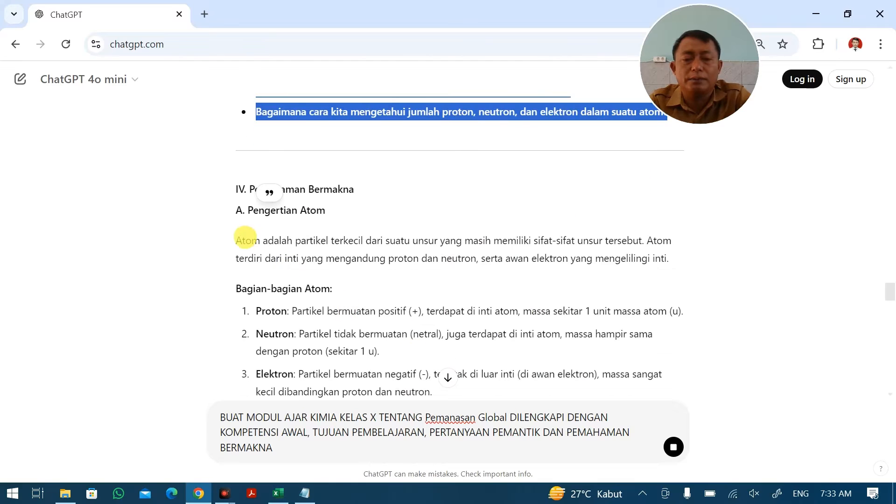
left_click_drag(237, 241, 648, 258)
key("ctrl+c")
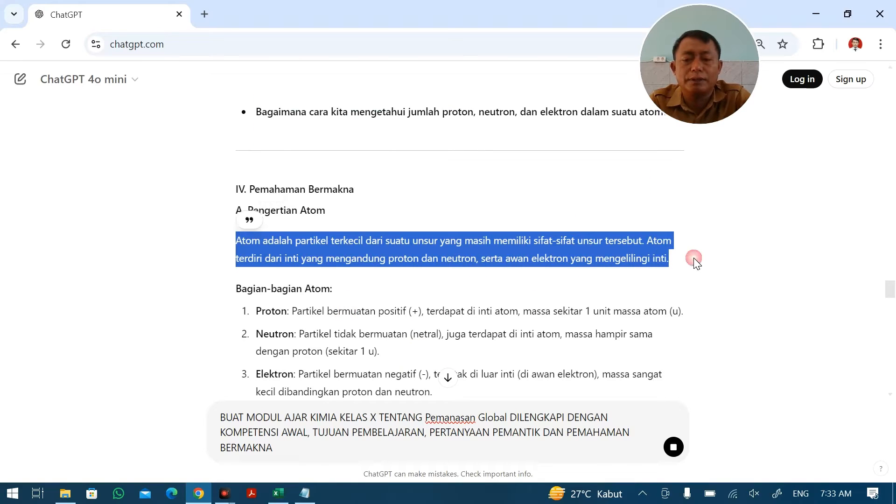
key("alt+Tab")
double_click(523, 359)
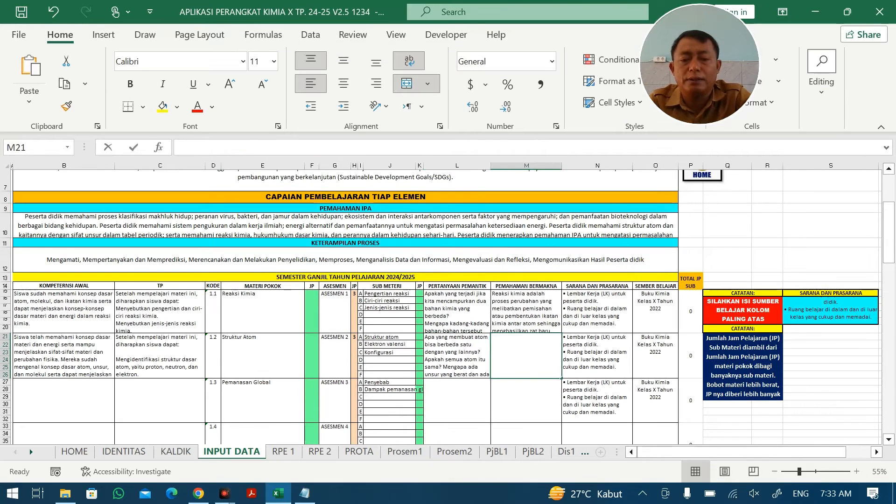
key("ctrl+v")
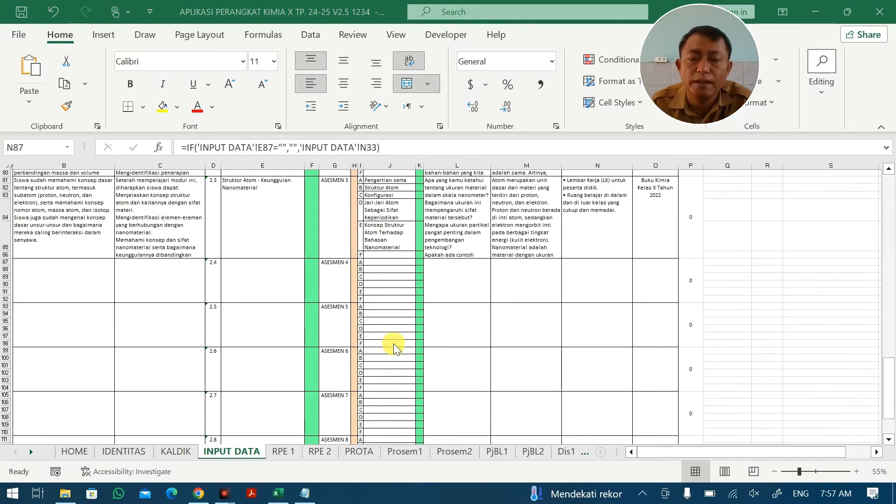
On the RPE 1 sheet, set the weekly hours factor under Banyaknya jam efektif to 2
scroll(393, 343, "up", 15)
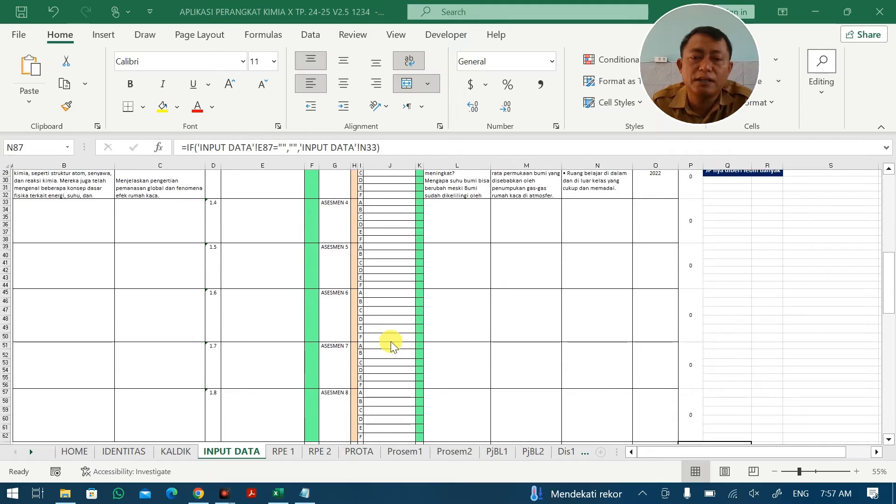
scroll(391, 340, "up", 6)
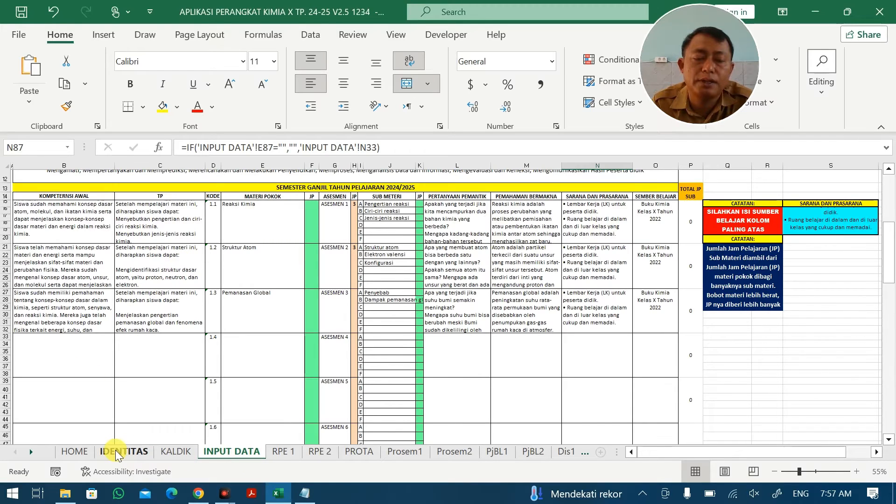
left_click(284, 451)
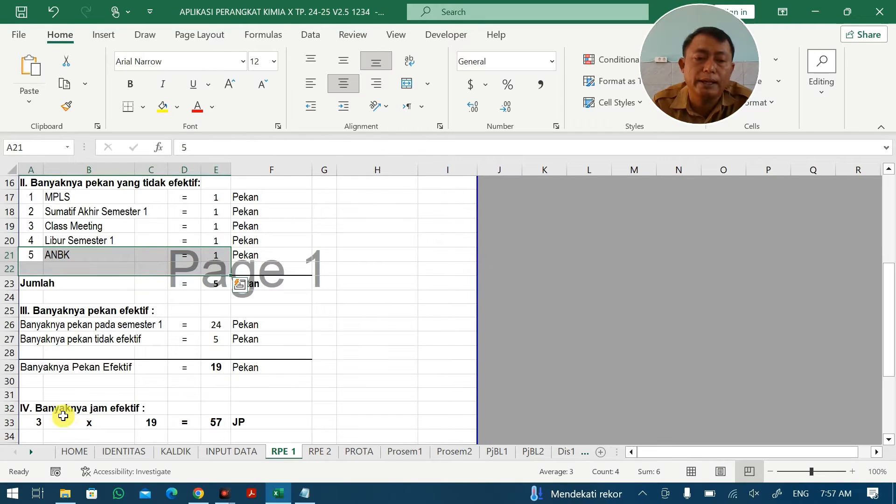
left_click(32, 423)
type("2")
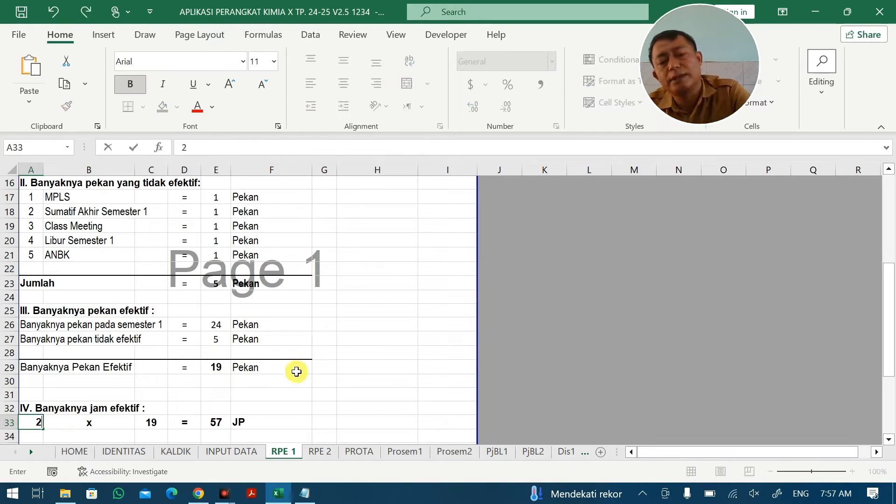
scroll(300, 365, "up", 2)
left_click(182, 363)
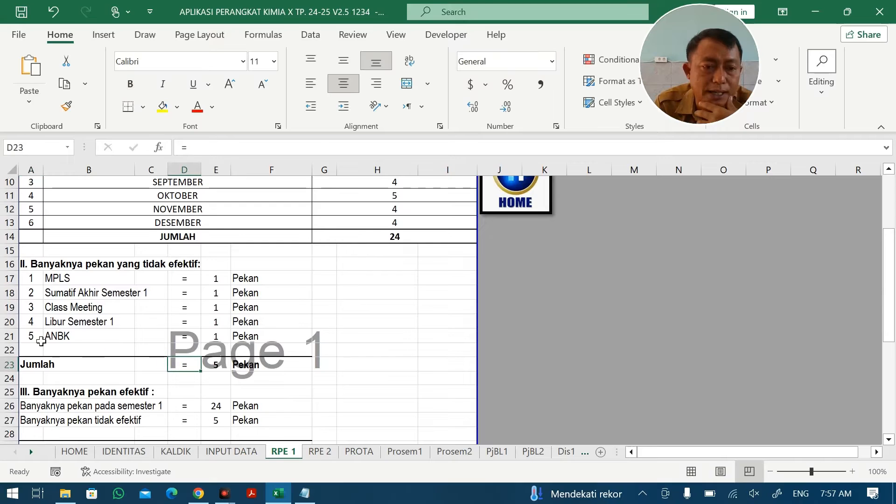
Clear the ANBK row from the semester 1 list of ineffective weeks and check the effective hours calculation
left_click_drag(28, 338, 249, 343)
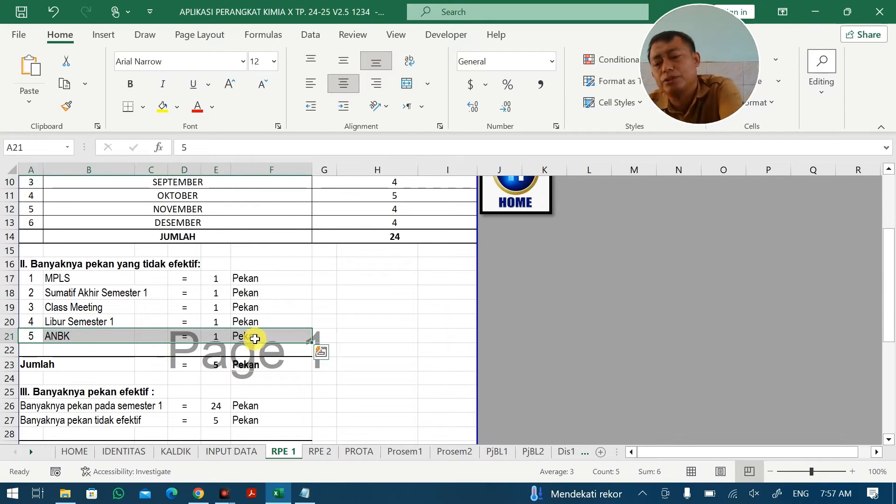
key("Delete")
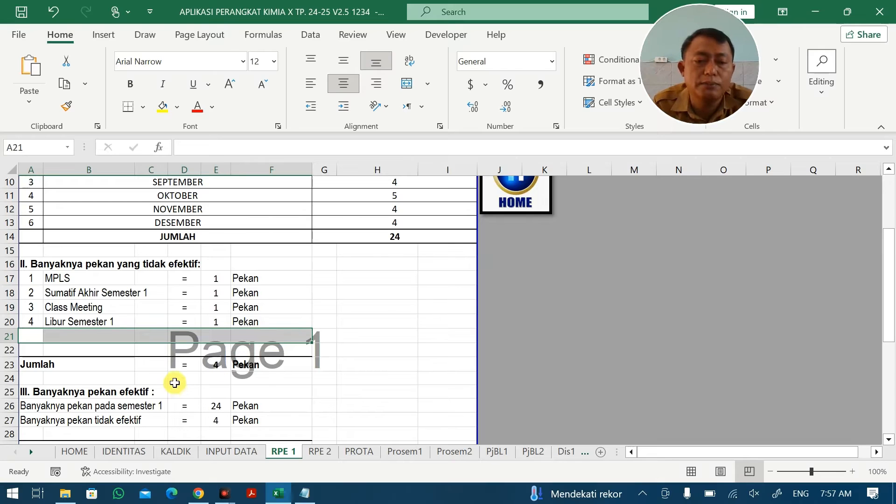
scroll(174, 380, "down", 4)
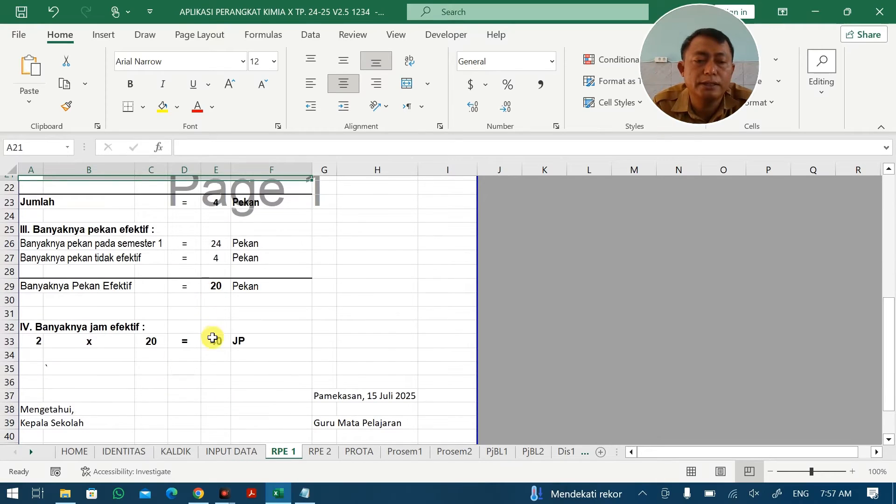
left_click(216, 340)
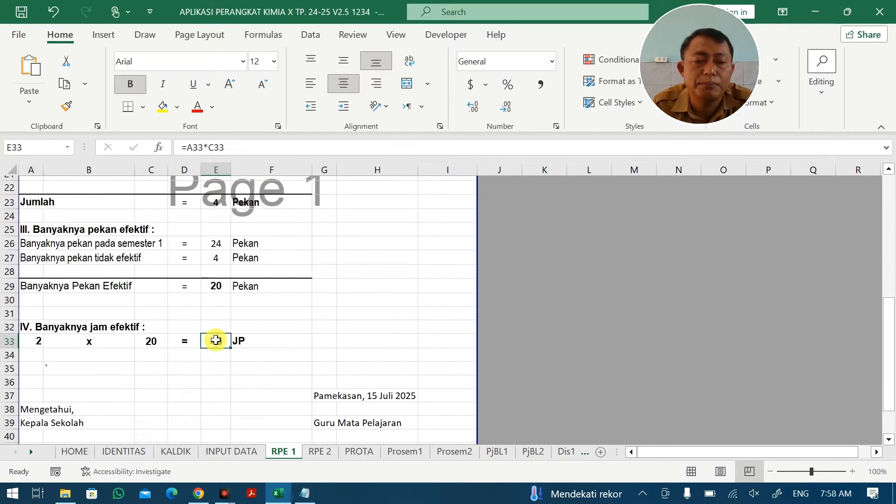
On the RPE 2 sheet, set the weekly hours factor under Banyaknya jam efektif to 2
left_click(313, 451)
scroll(69, 409, "down", 2)
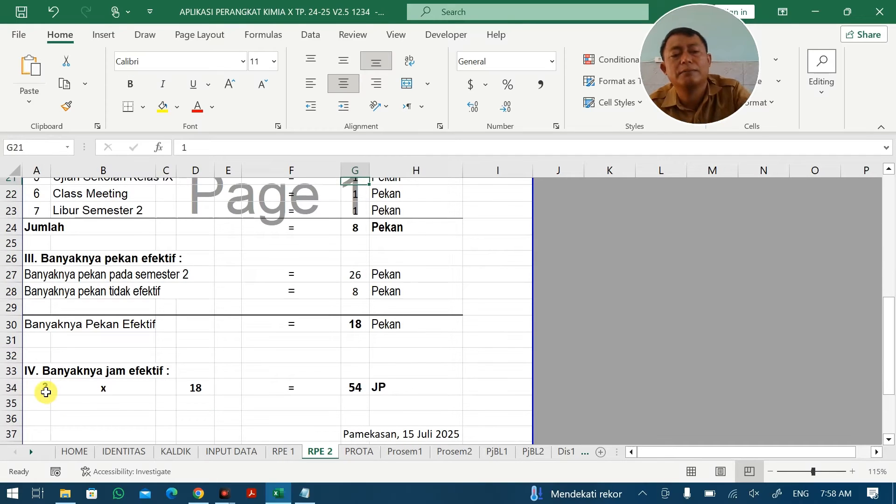
left_click(46, 392)
type("2")
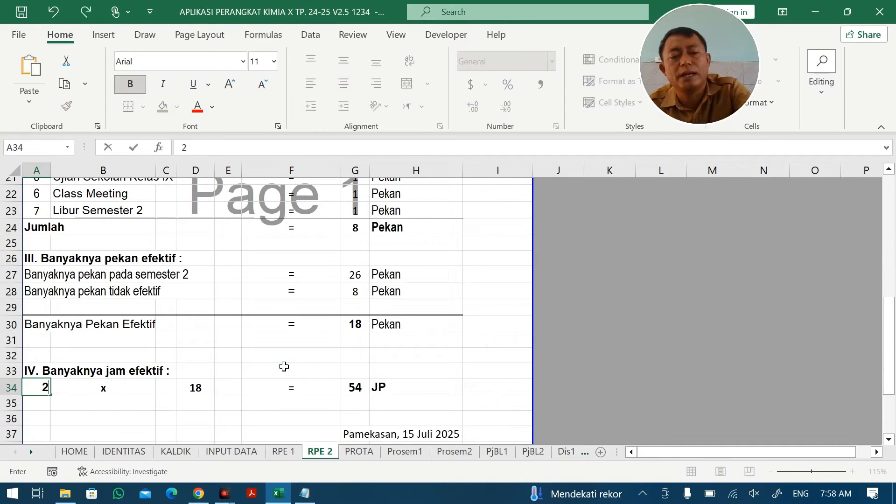
left_click(286, 365)
scroll(335, 392, "up", 7)
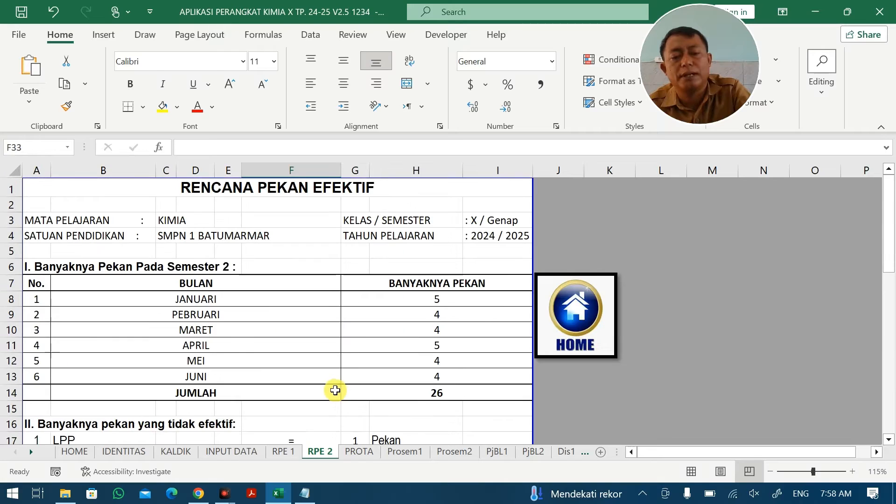
On the INPUT DATA sheet, set the Sumatif Tengah Semester hours below the Semester Ganjil table to 2
left_click(282, 452)
scroll(302, 326, "up", 7)
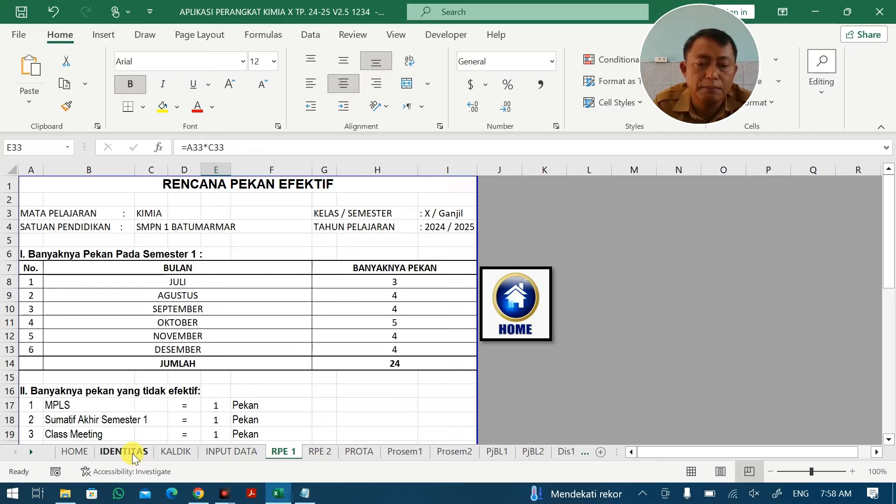
left_click(231, 451)
scroll(607, 339, "up", 2)
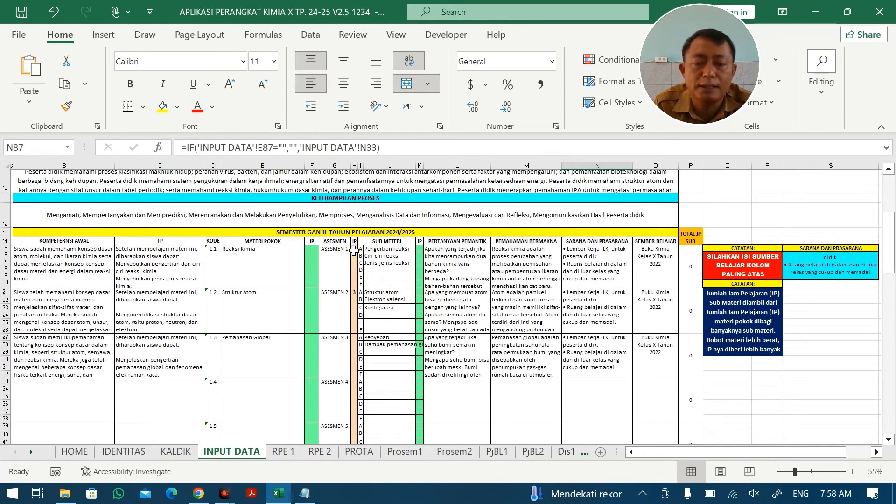
left_click_drag(354, 251, 354, 329)
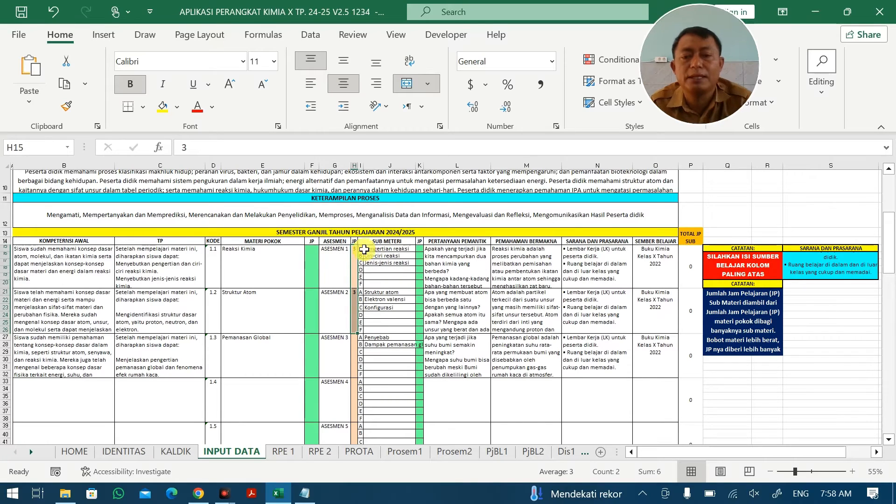
scroll(359, 252, "down", 15)
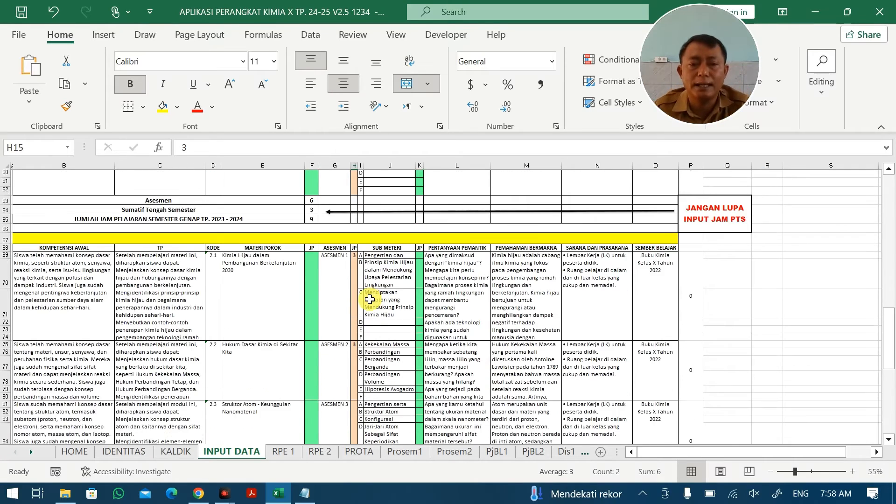
left_click(310, 231)
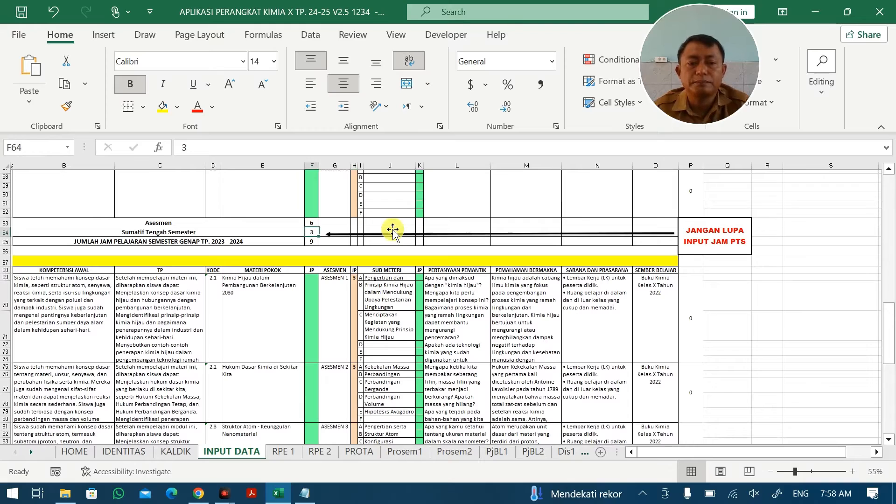
type("2")
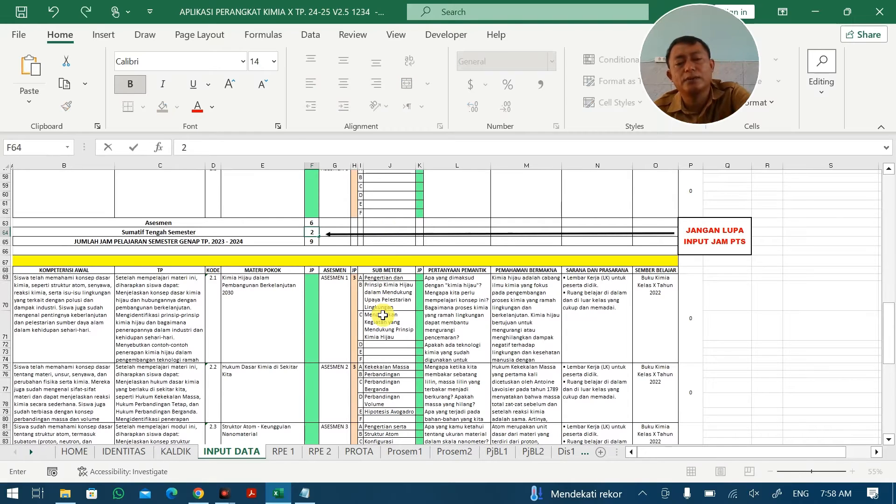
left_click(383, 316)
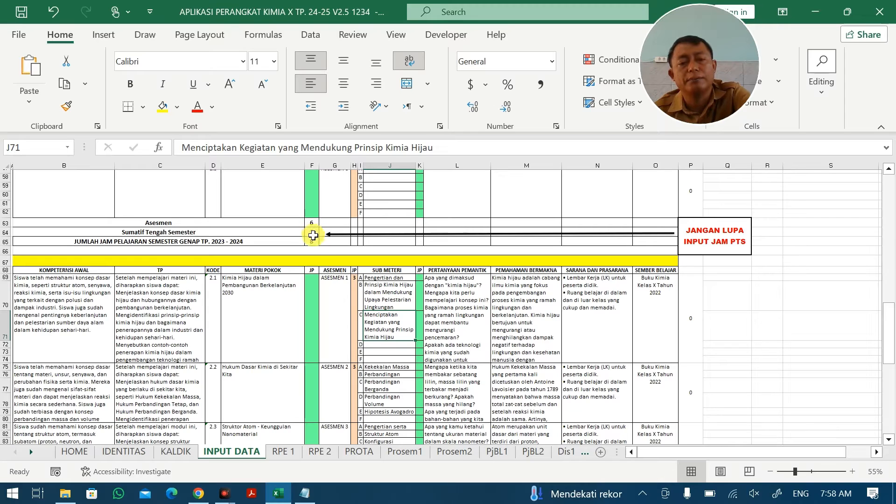
Clear the old assessment hours in the Semester Ganjil table and set the JP of ASESMEN 1, 2 and 3 to 2 each
scroll(324, 251, "up", 15)
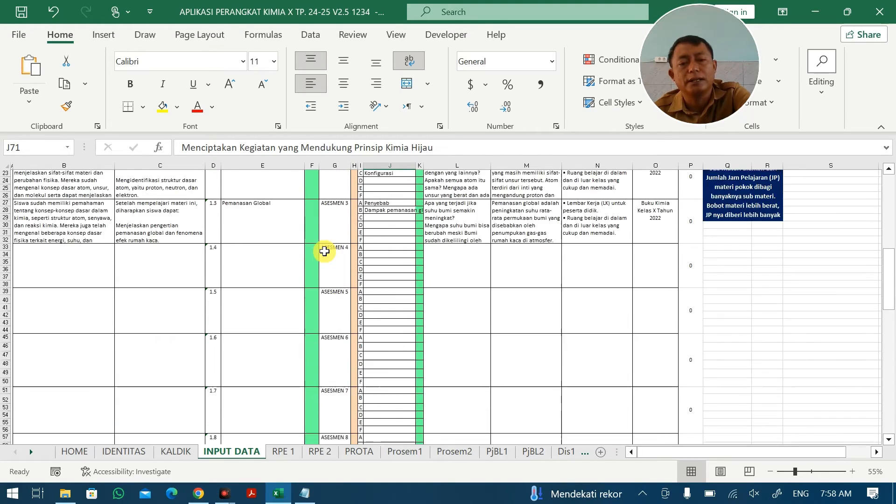
left_click_drag(354, 249, 357, 331)
key("Delete")
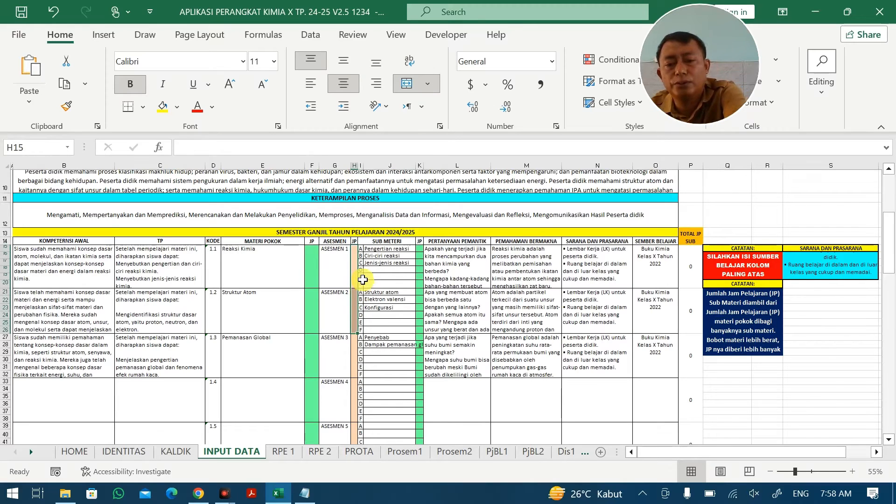
left_click(352, 261)
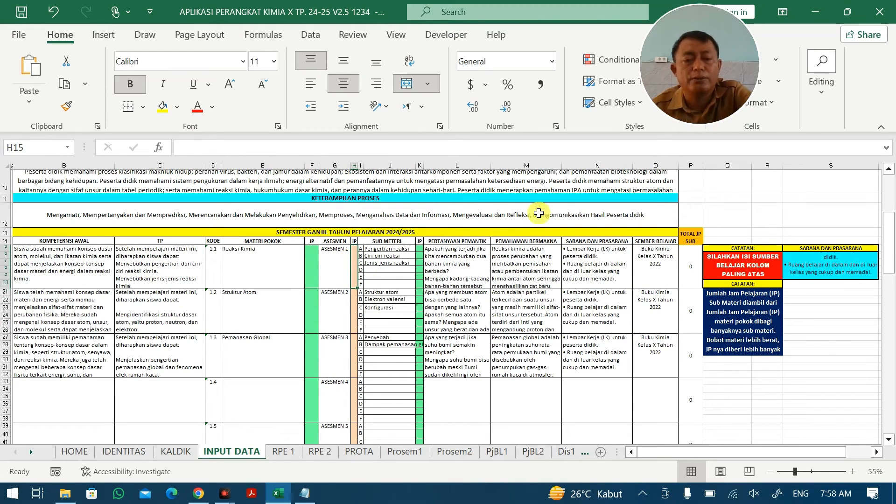
type("2")
key("Return")
type("2")
key("Return")
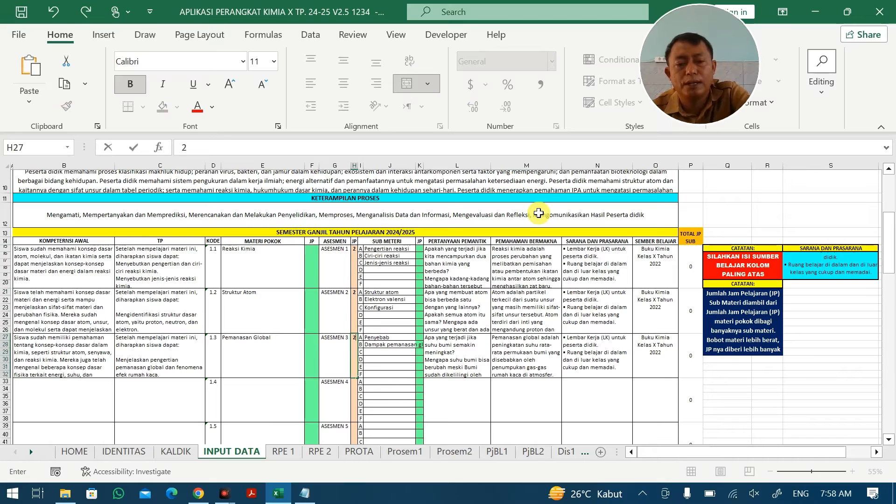
type("2")
key("Return")
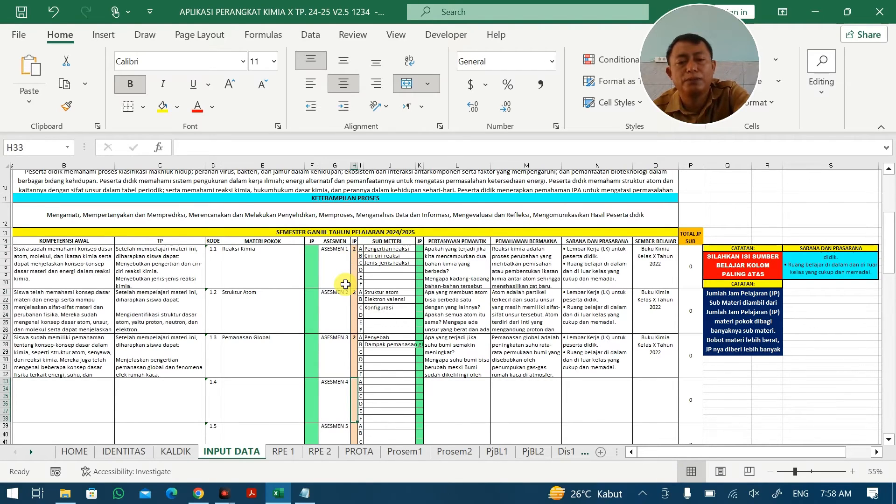
Check the total lesson hours formula below the Semester Ganjil table
scroll(344, 286, "down", 12)
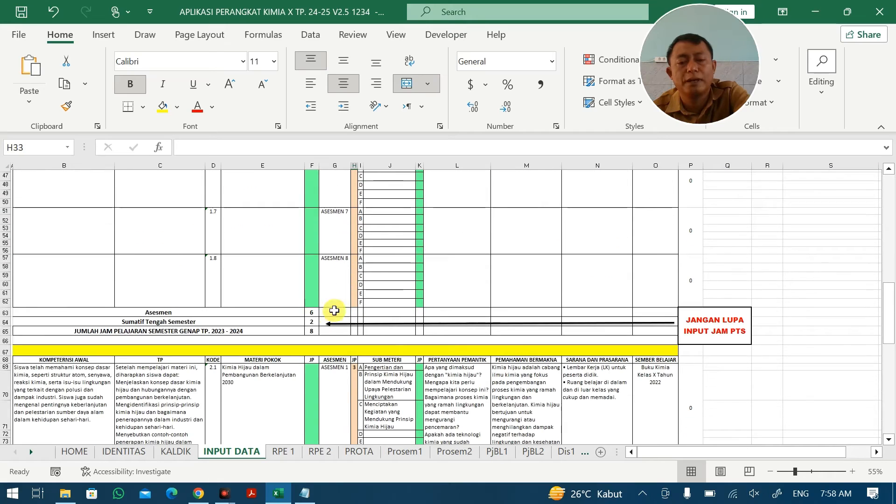
left_click(276, 313)
left_click(418, 273)
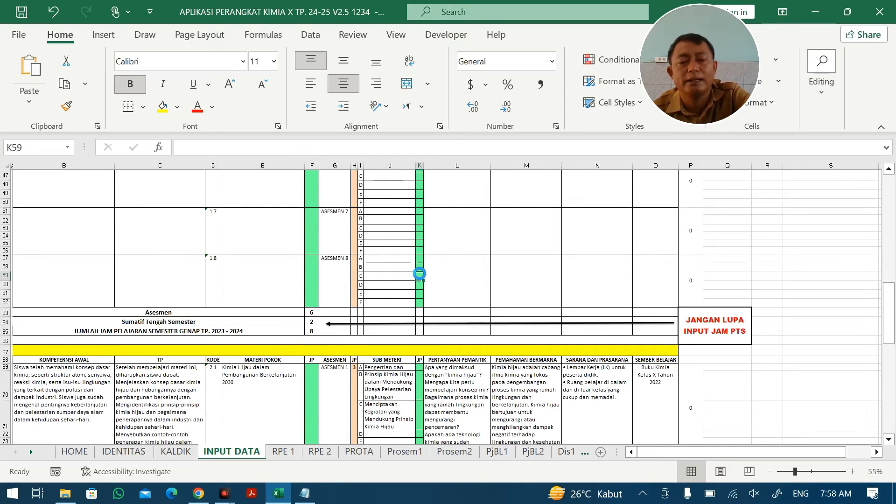
scroll(409, 286, "up", 4)
left_click(216, 274)
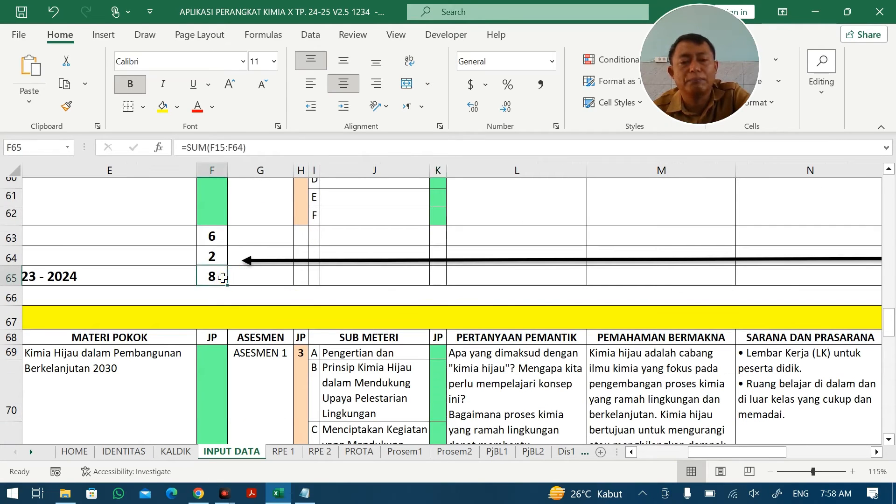
Set the main-material JP of Reaksi Kimia, Struktur Atom and Pemanasan Global to 10 each
scroll(271, 261, "up", 18)
scroll(278, 262, "down", 3)
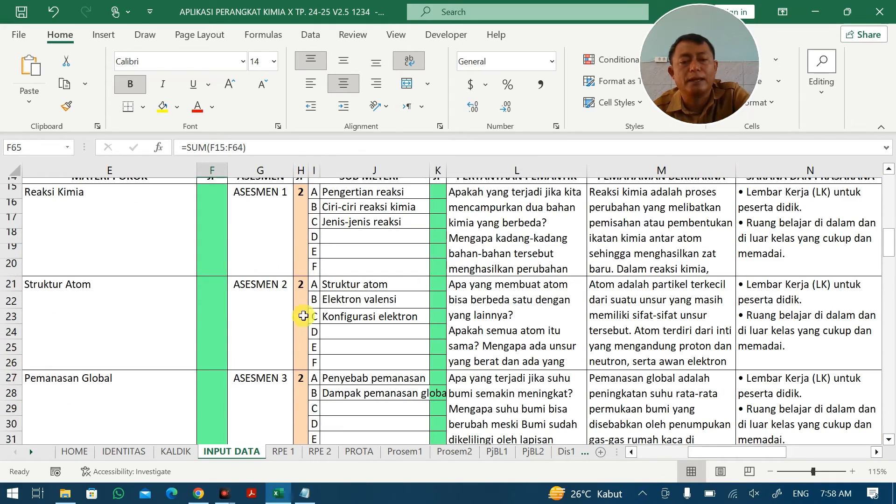
scroll(217, 242, "up", 1)
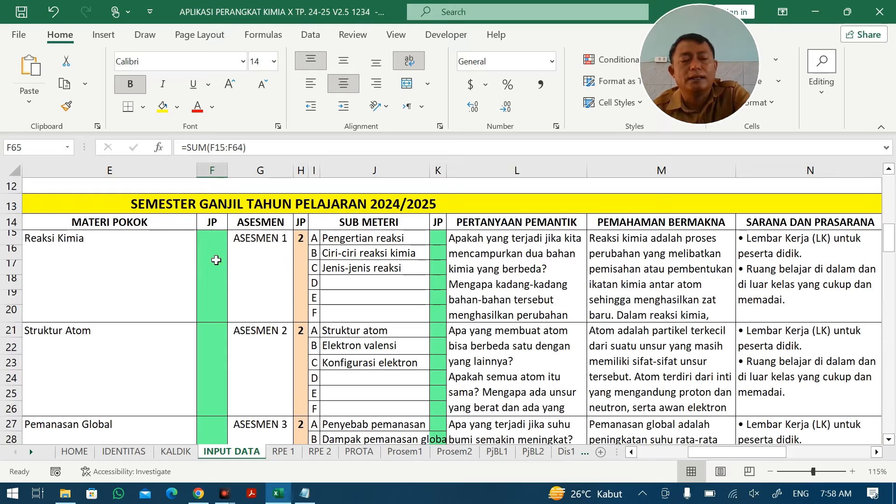
left_click(216, 260)
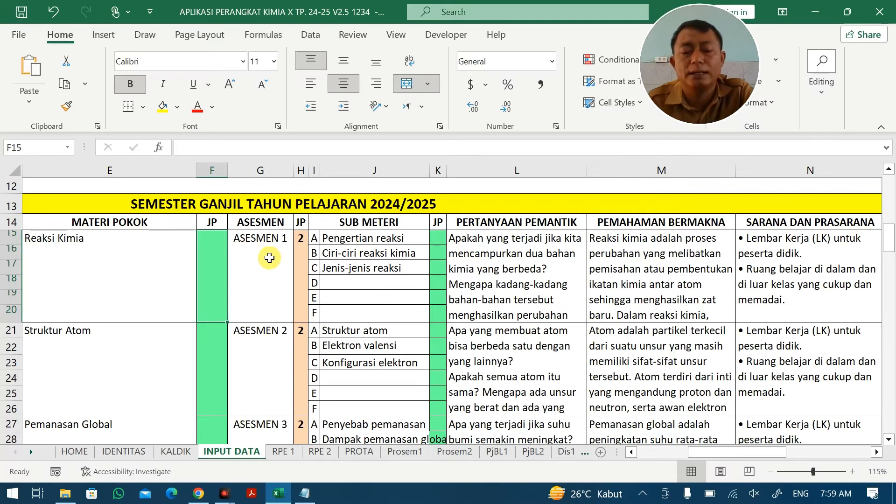
type("10")
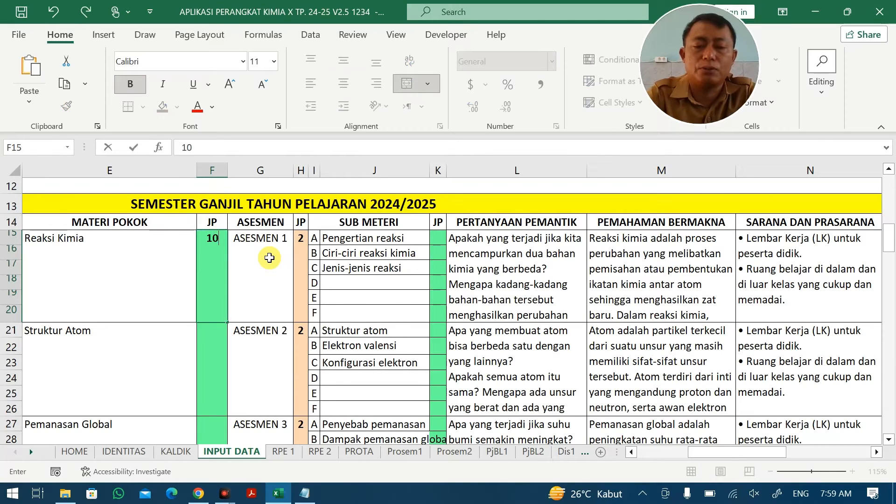
key("Return")
type("10")
key("Return")
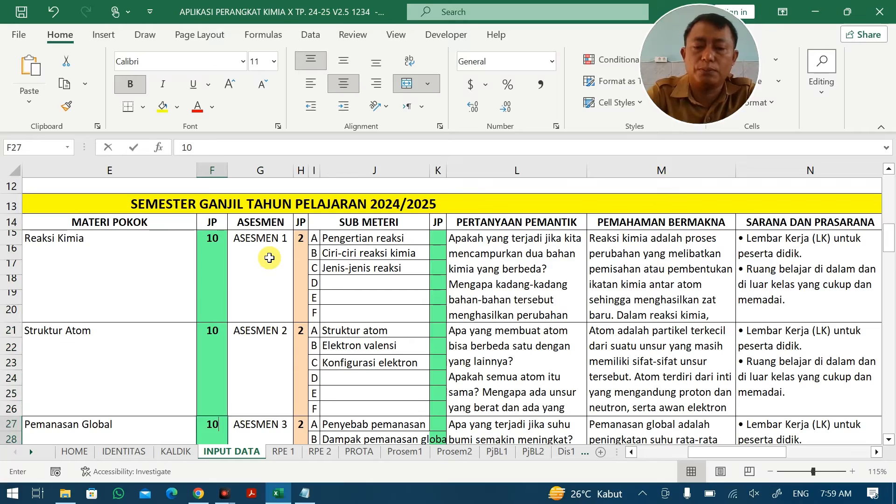
key("Return")
Check the Semester Ganjil hours total and set the JP of Struktur Atom to 12
scroll(285, 292, "down", 6)
scroll(284, 292, "down", 8)
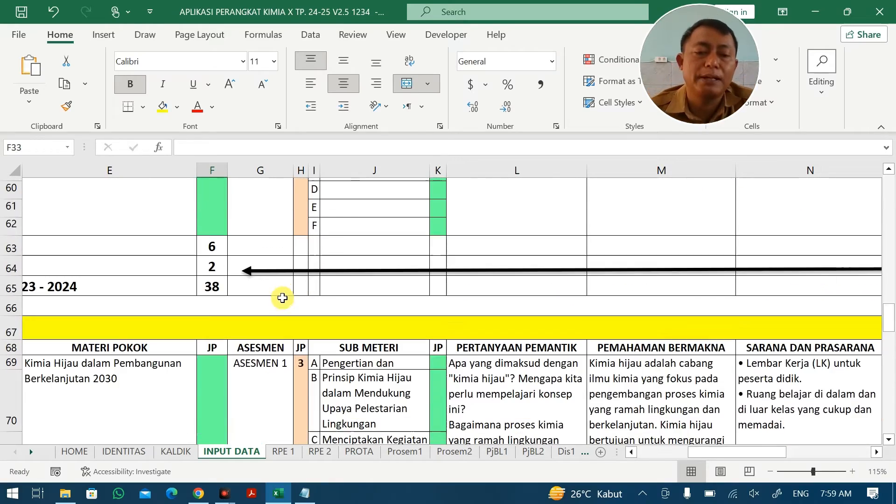
left_click(213, 289)
scroll(224, 283, "up", 4)
scroll(246, 277, "up", 12)
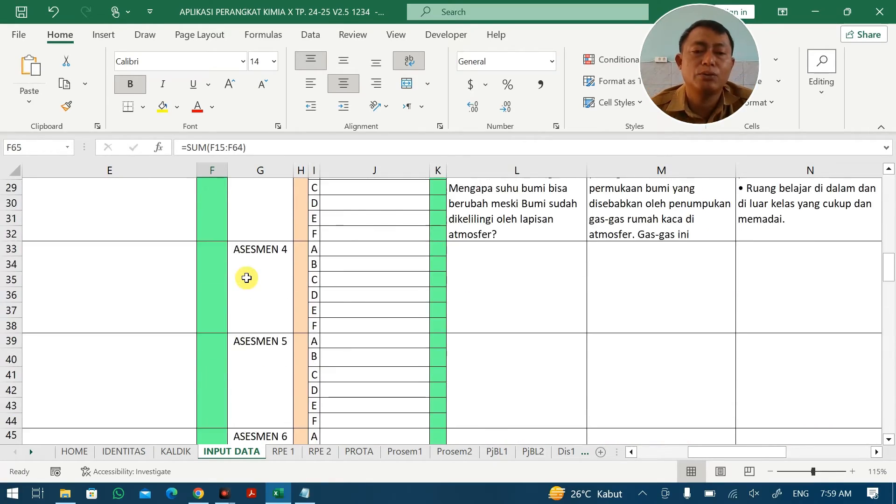
scroll(234, 354, "down", 2)
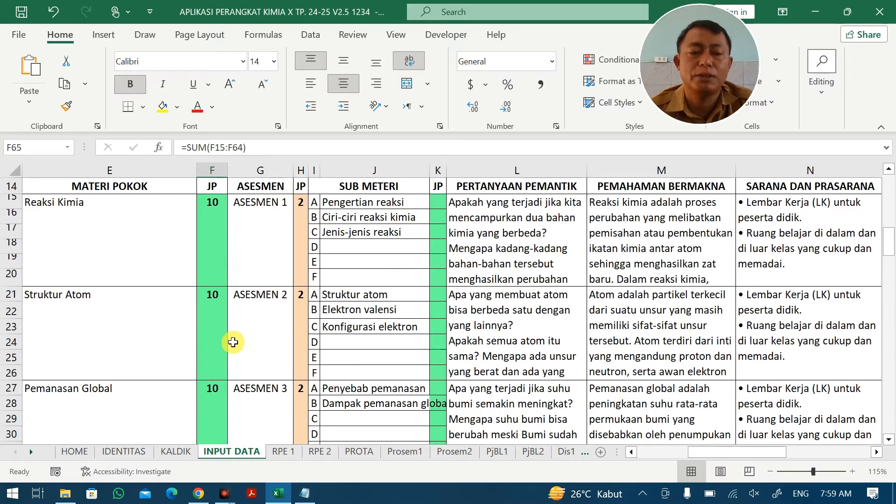
left_click(219, 305)
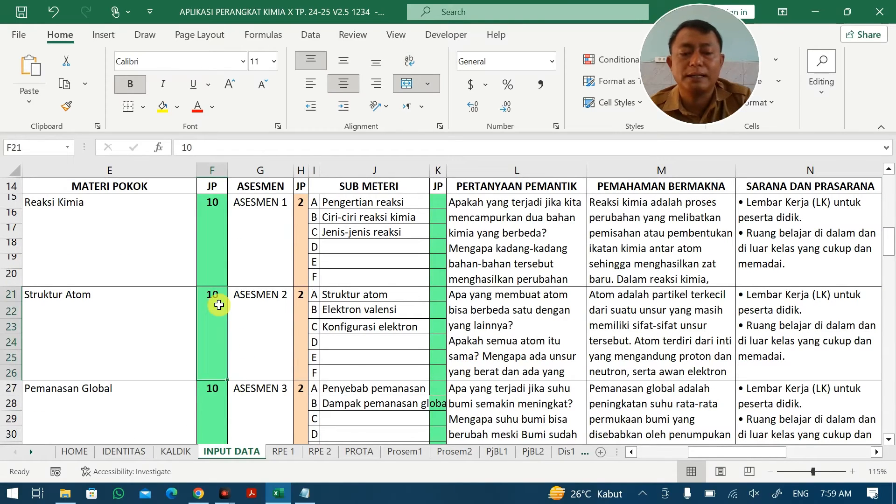
type("12")
left_click(309, 337)
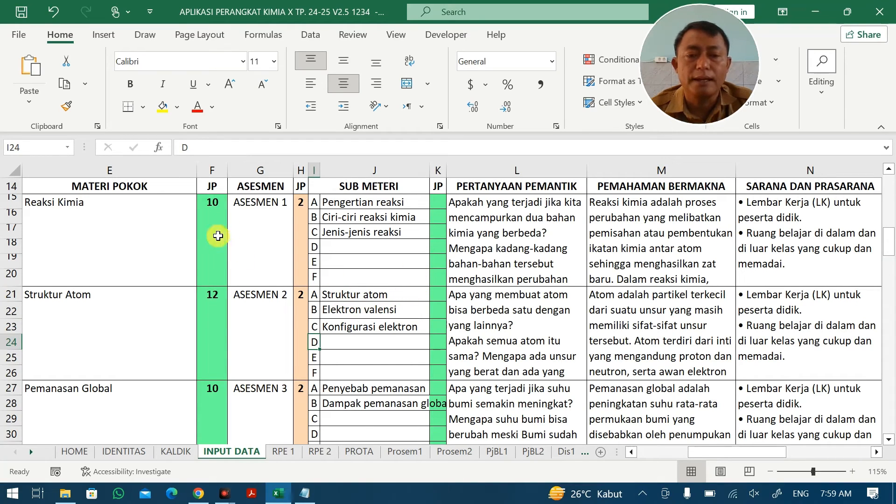
Divide the Reaksi Kimia hours over its sub-materials A, B and C as 3, 3 and 4 JP
left_click_drag(392, 202, 397, 235)
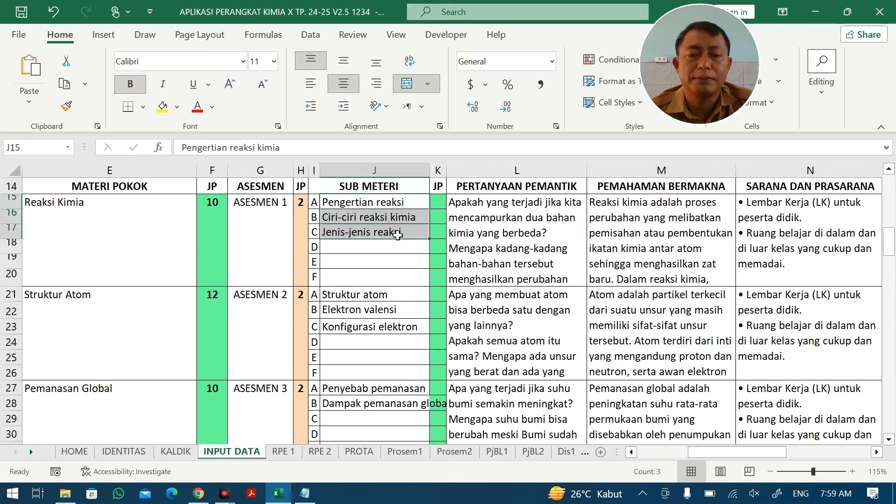
left_click(439, 198)
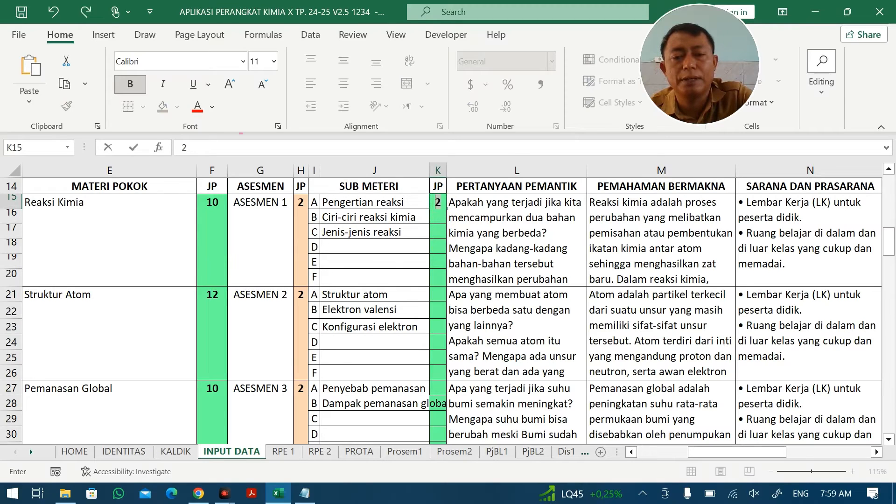
double_click(438, 202)
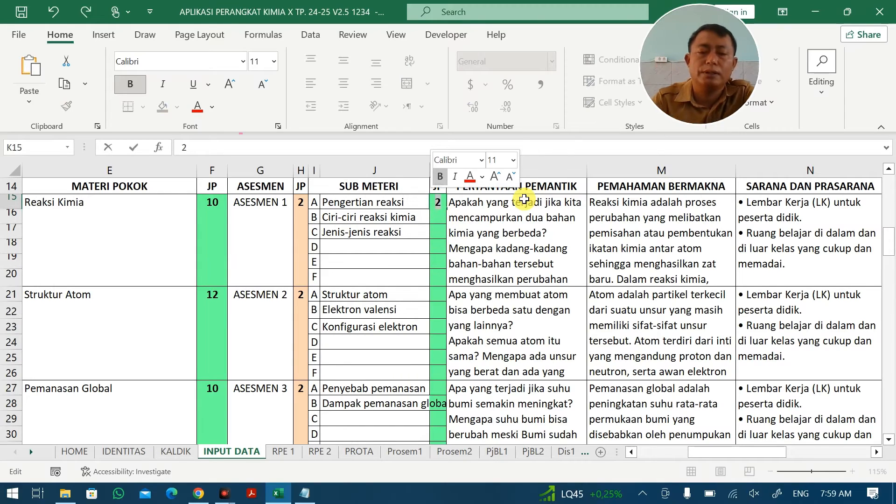
type("3")
key("Return")
type("3")
key("Return")
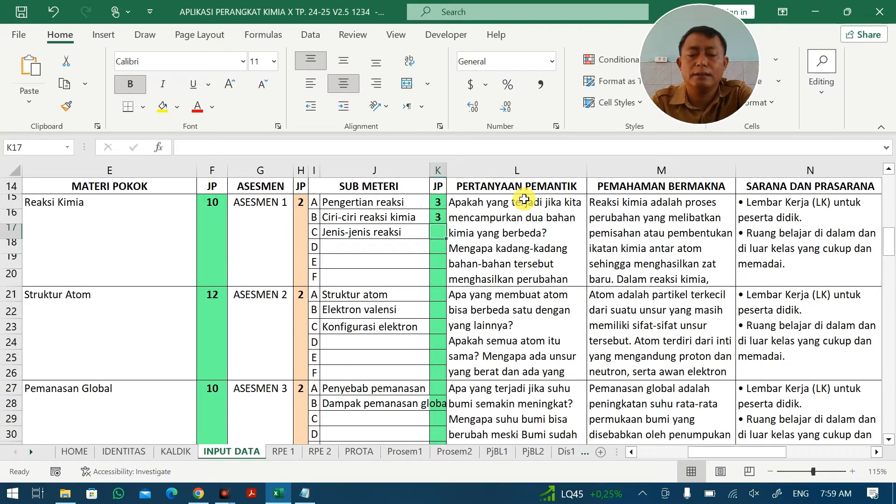
type("4")
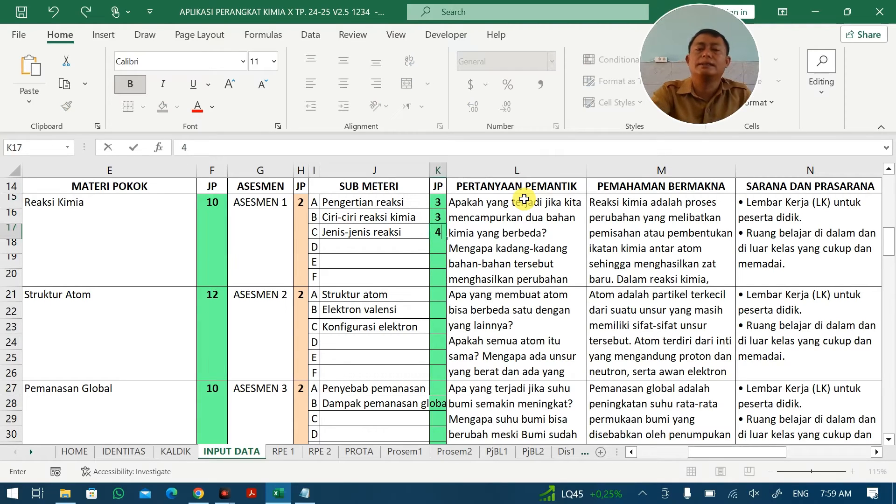
key("Return")
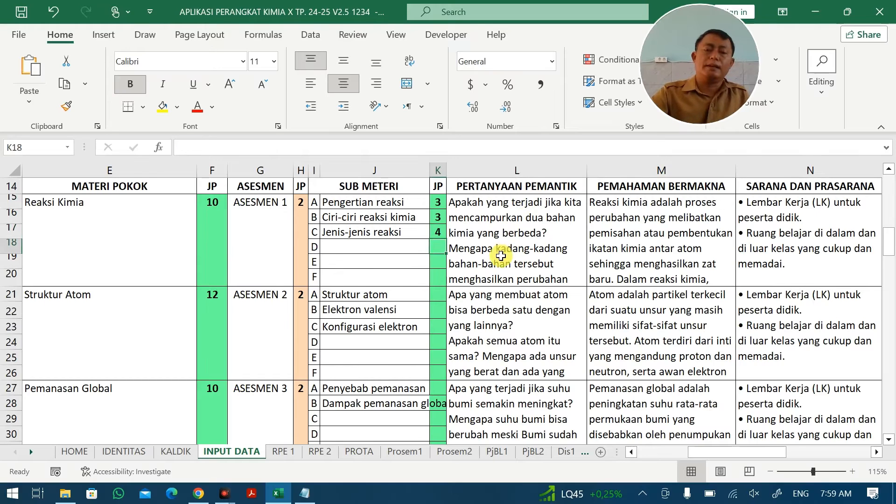
Set the JP of the Struktur Atom sub-materials A, B and C to 4 each
scroll(467, 254, "down", 1)
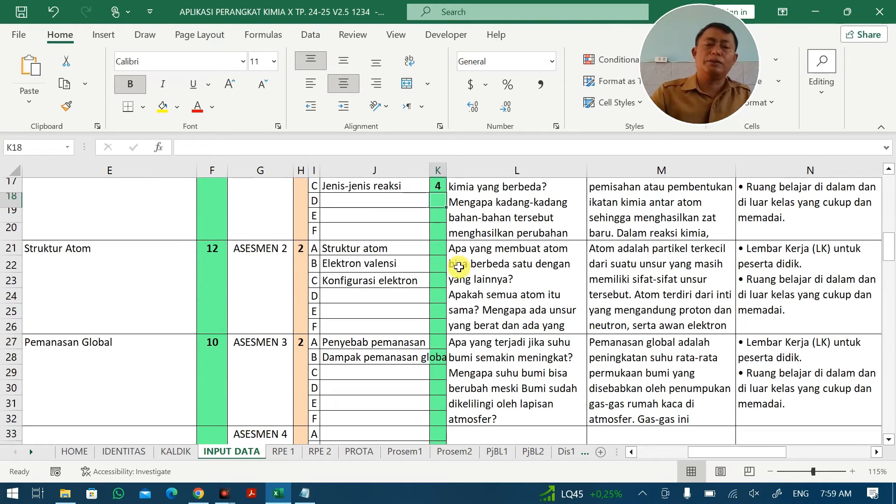
left_click(438, 246)
type("3")
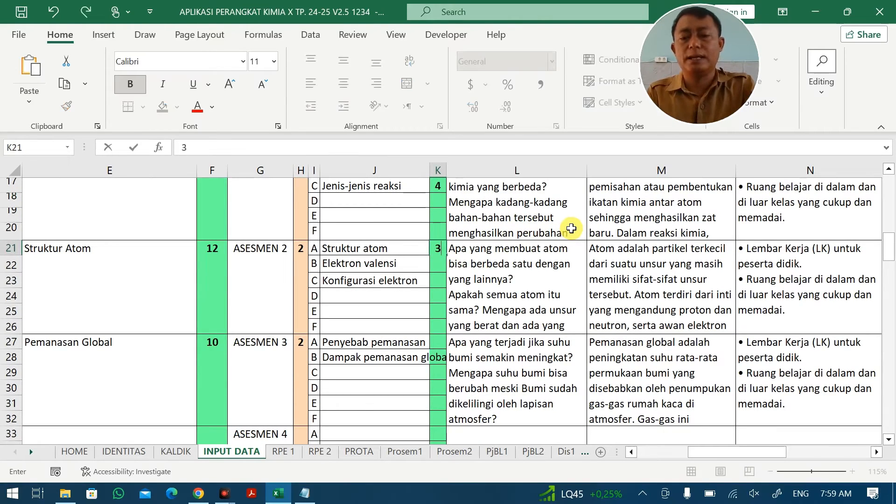
key("Return")
type("4")
key("Return")
type("4")
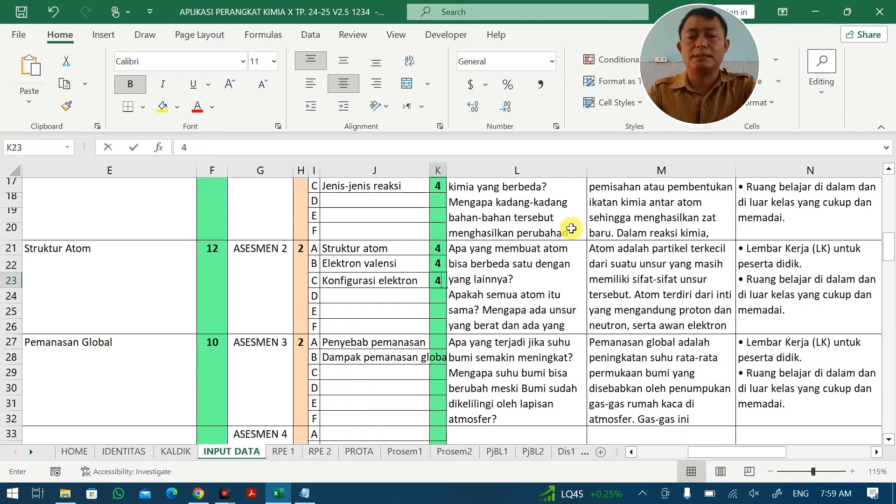
Set the JP of the two Pemanasan Global sub-materials to 5 each
left_click(445, 347)
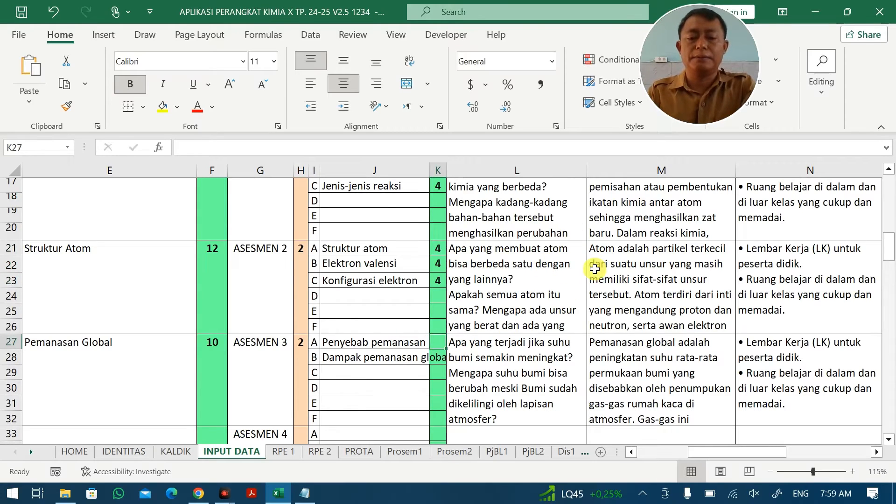
type("5")
key("Return")
type("5")
left_click(425, 325)
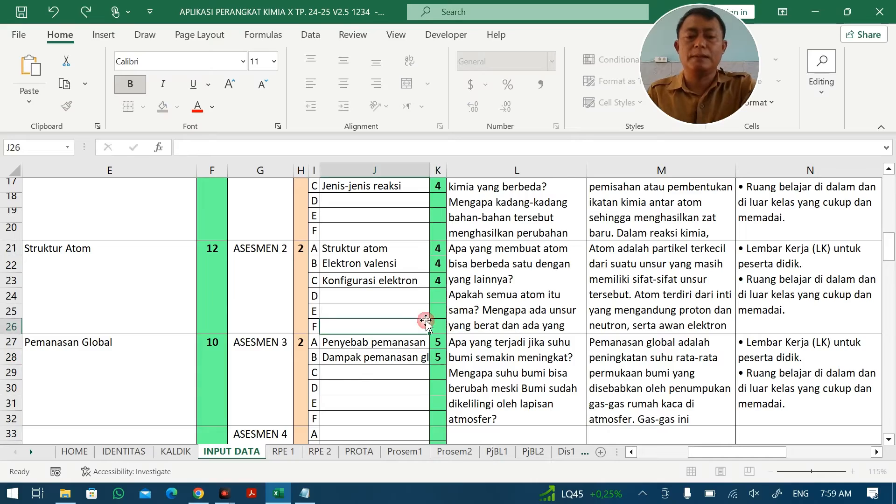
In the second semester's table, set the assessment JP of ASESMEN 1, 2 and 3 to 2 each
scroll(425, 320, "down", 2)
scroll(426, 320, "down", 1)
scroll(426, 321, "up", 3)
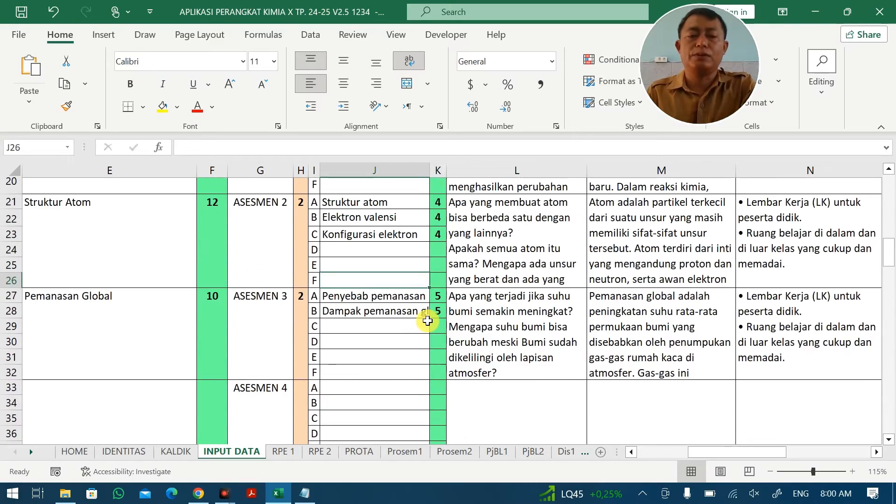
scroll(322, 350, "down", 17)
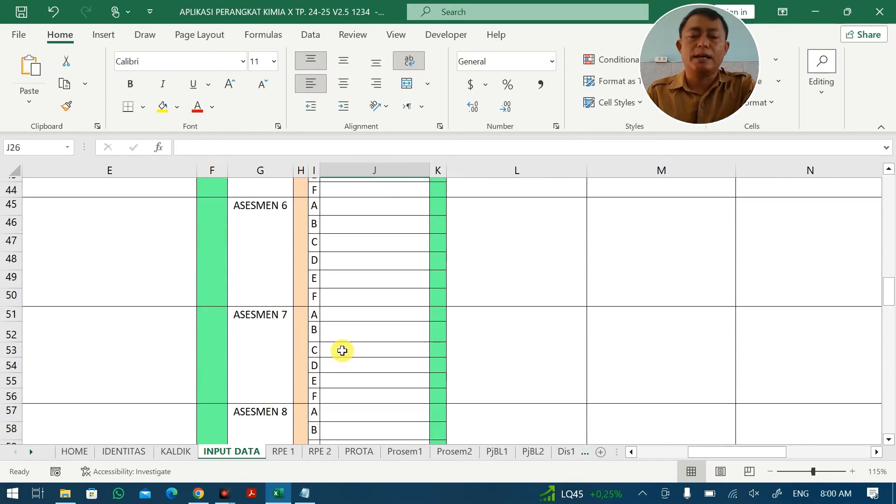
scroll(430, 285, "up", 2)
left_click(301, 275)
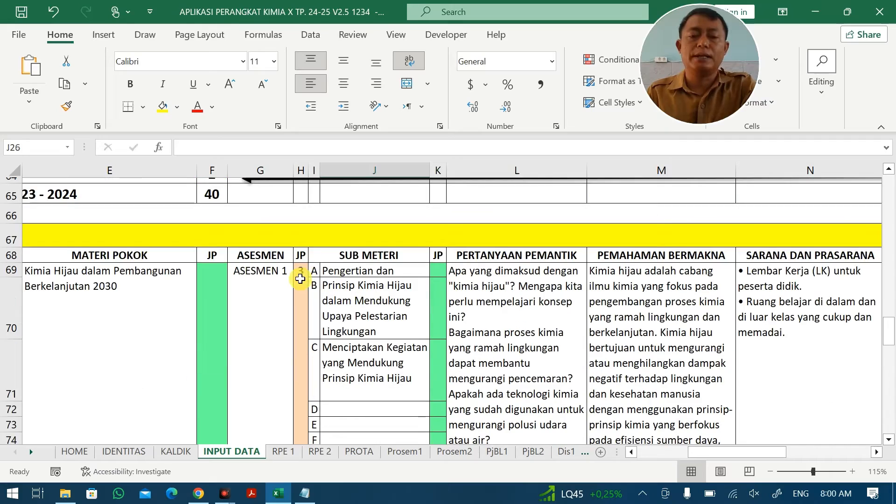
key("ctrl+z")
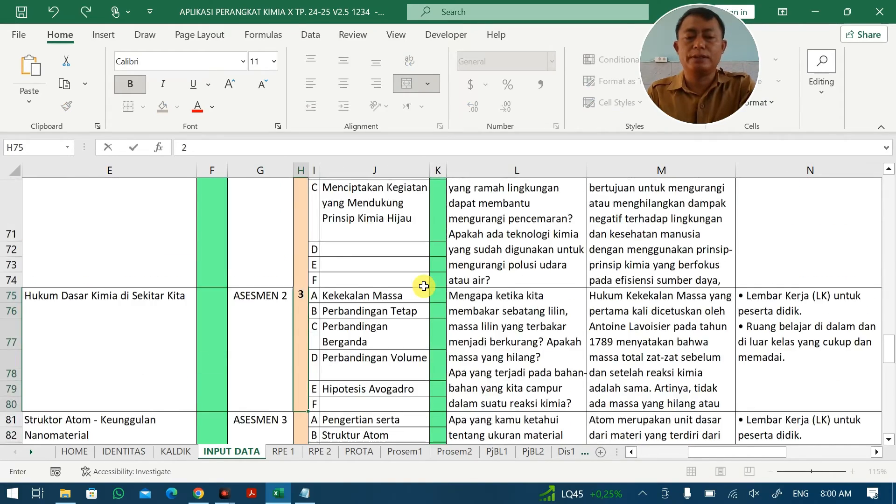
Look up the number of effective weeks in semester 2 on the RPE 2 sheet
scroll(345, 282, "up", 5)
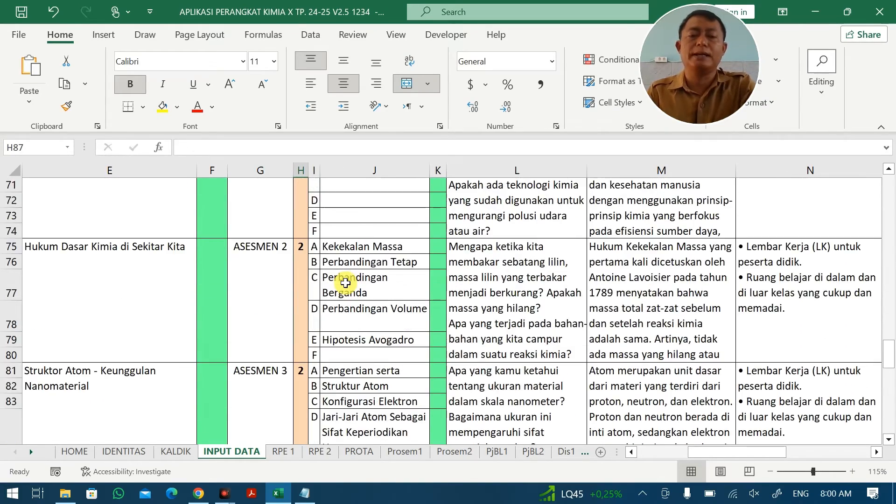
scroll(342, 282, "up", 3)
left_click(213, 303)
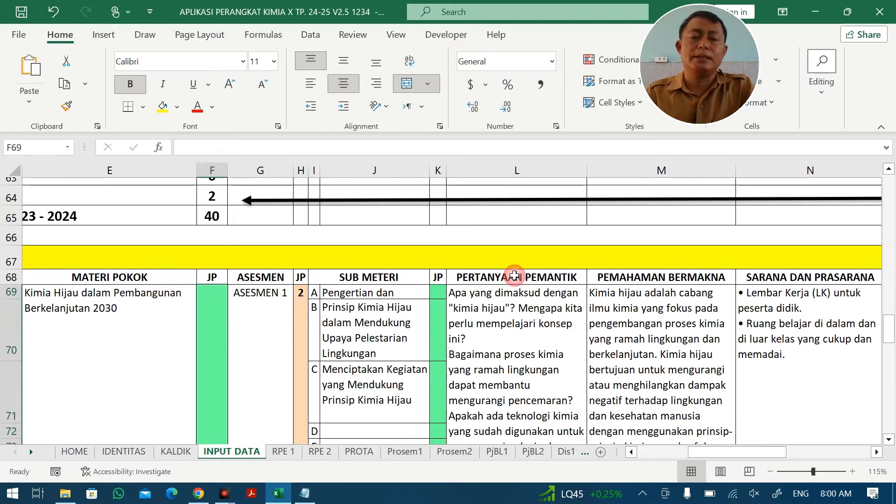
scroll(521, 277, "down", 1)
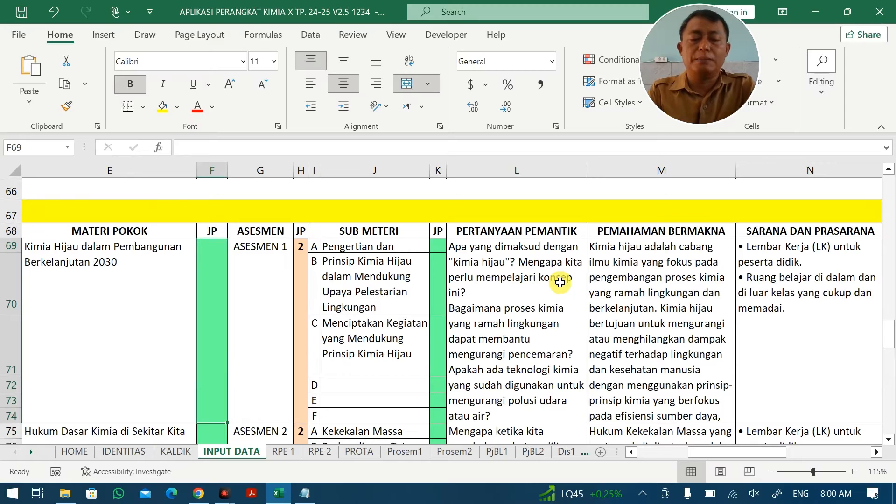
scroll(335, 390, "down", 10)
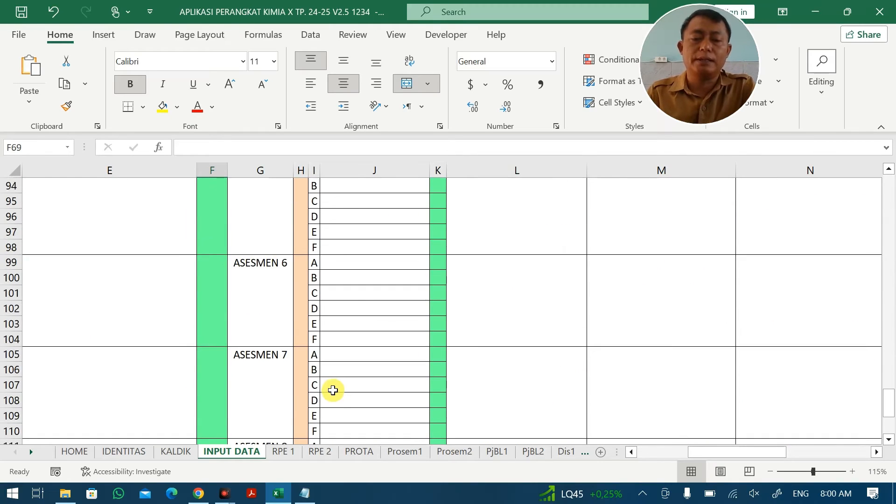
left_click(318, 455)
scroll(282, 420, "down", 10)
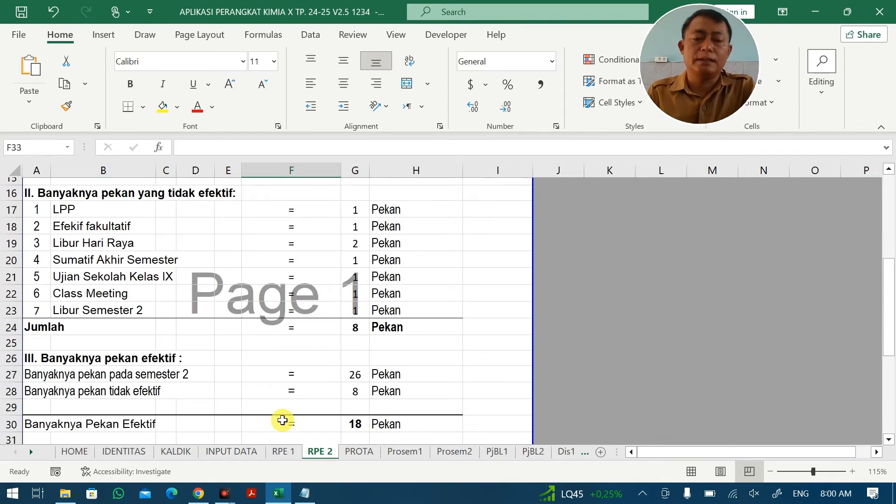
scroll(392, 257, "up", 10)
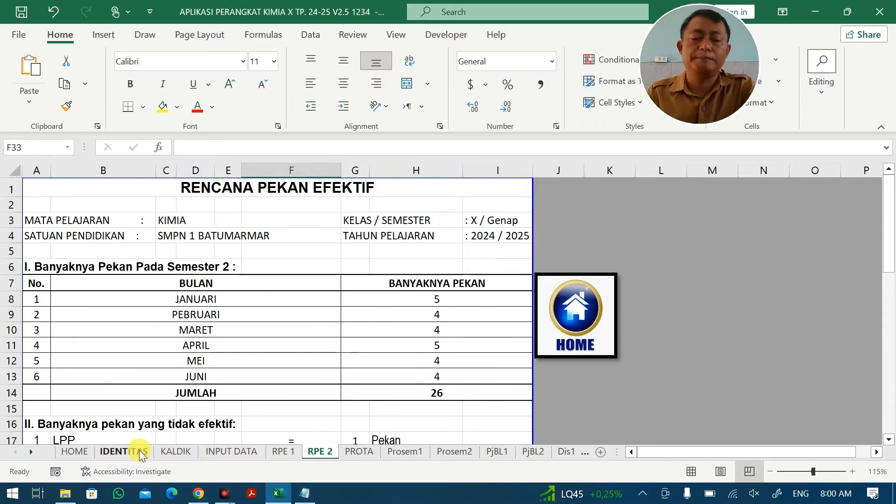
On INPUT DATA, set the second semester's Sumatif Tengah Semester hours to 2
left_click(224, 452)
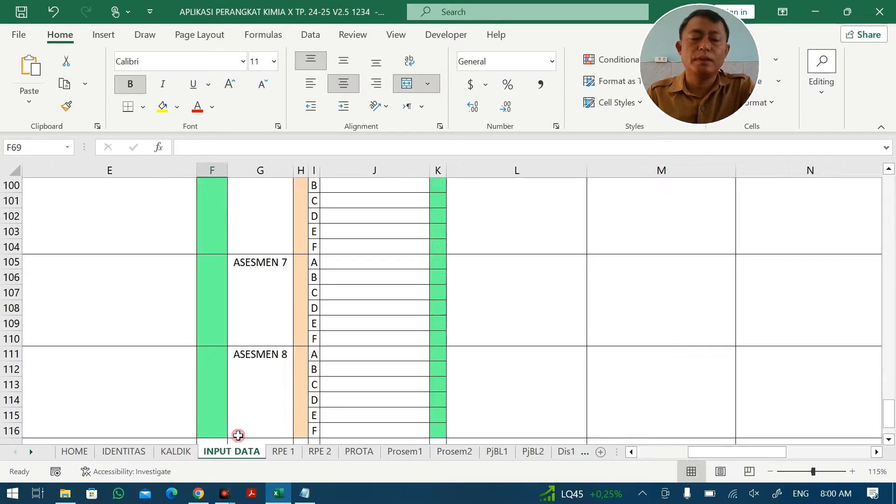
scroll(290, 323, "down", 2)
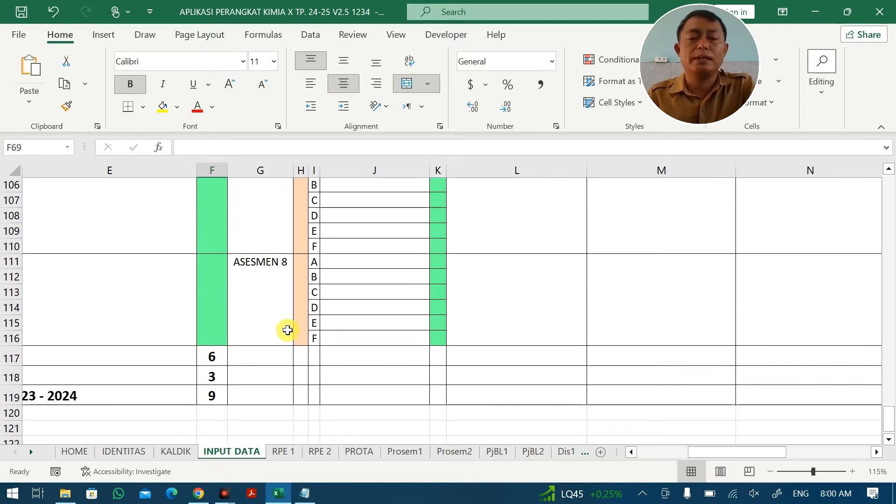
scroll(218, 392, "up", 3)
scroll(219, 394, "down", 3)
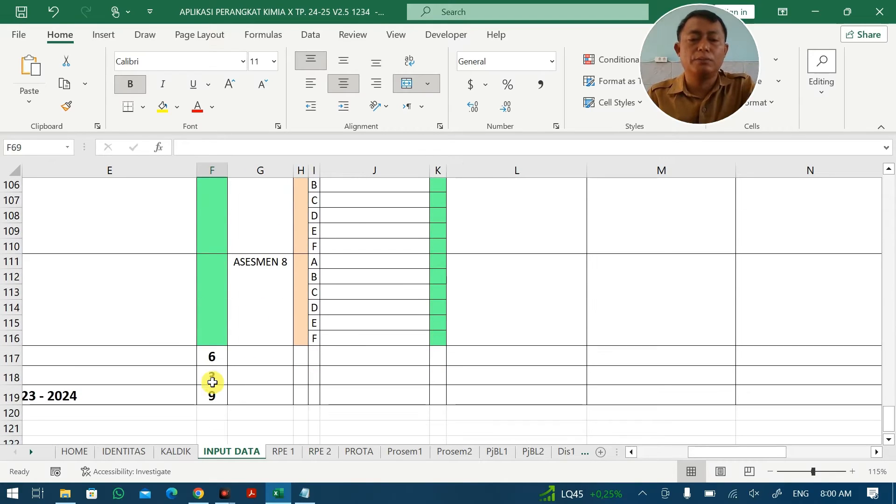
left_click(221, 376)
left_click(355, 342)
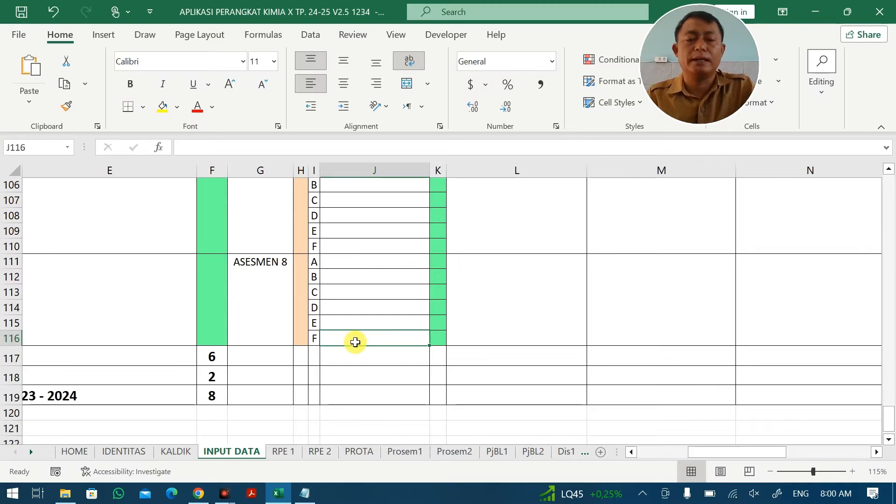
scroll(286, 368, "down", 2)
scroll(279, 385, "down", 1)
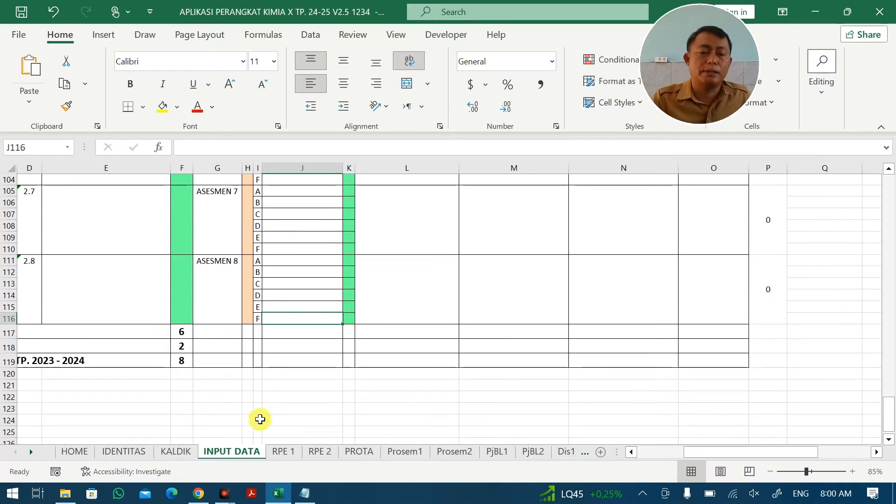
left_click(657, 450)
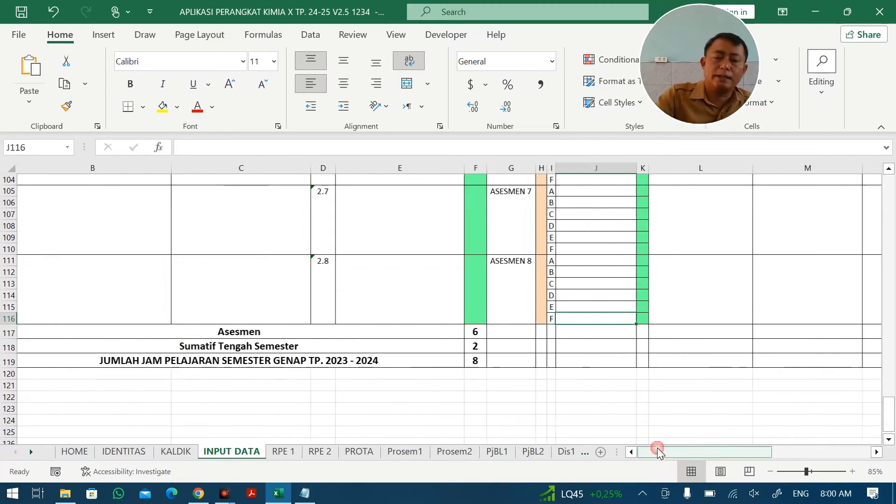
left_click(485, 346)
Set the second semester's material JP to 8 for Kimia Hijau, 10 for Hukum Dasar Kimia and 10 for Struktor Atom
scroll(485, 343, "up", 10)
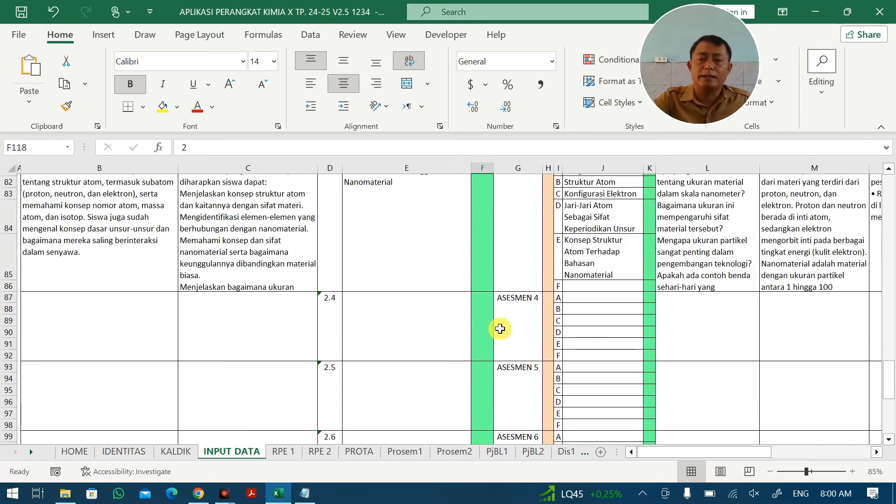
scroll(537, 355, "down", 6)
scroll(496, 396, "down", 5)
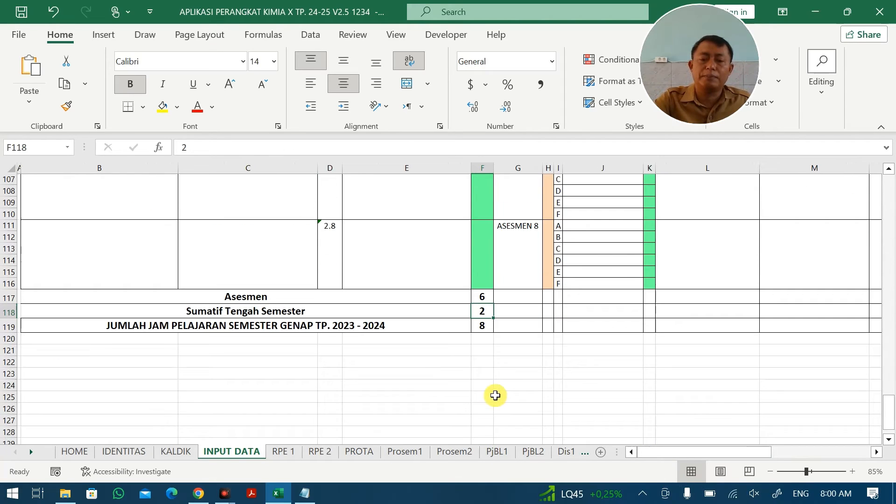
left_click(482, 331)
scroll(508, 327, "up", 14)
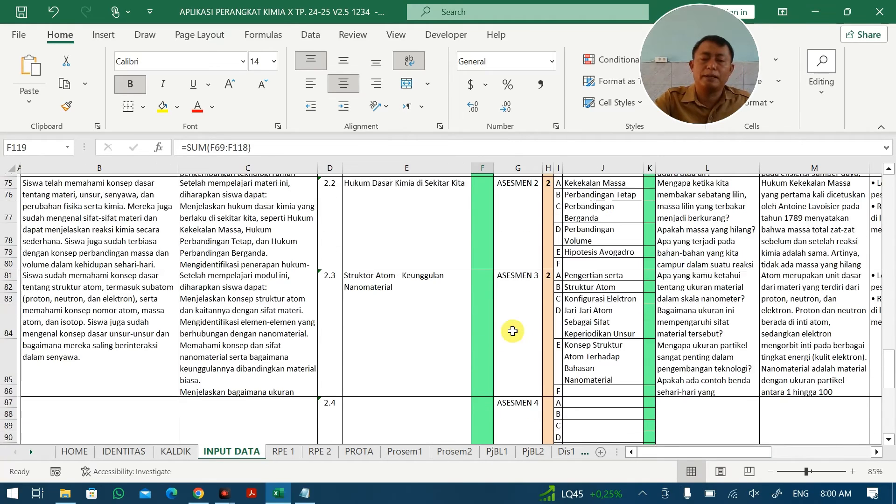
scroll(504, 322, "up", 1)
left_click(481, 324)
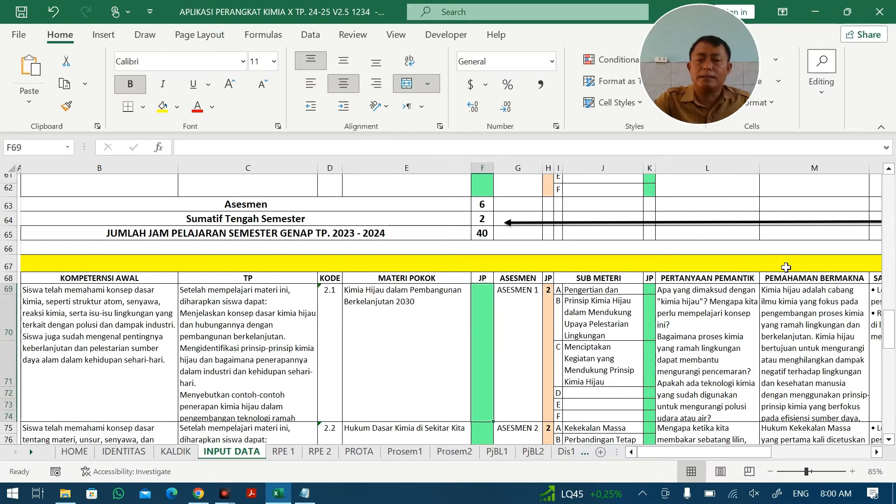
type("8")
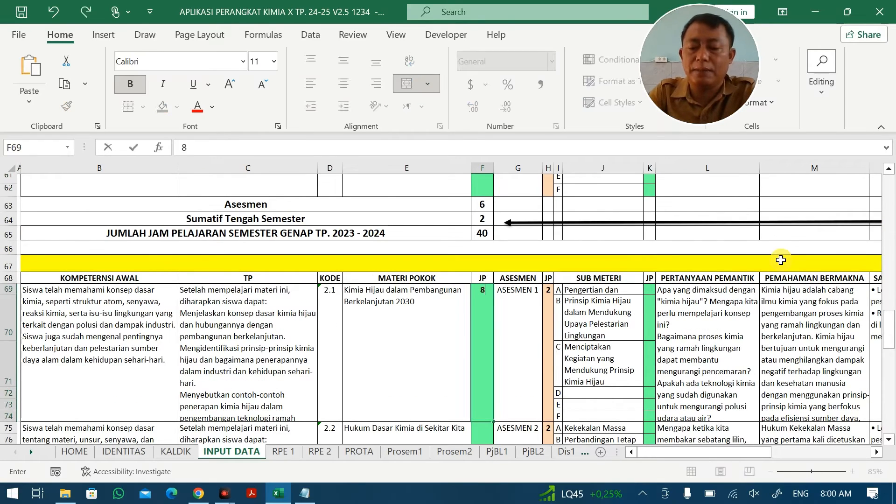
key("Return")
type("10")
key("Return")
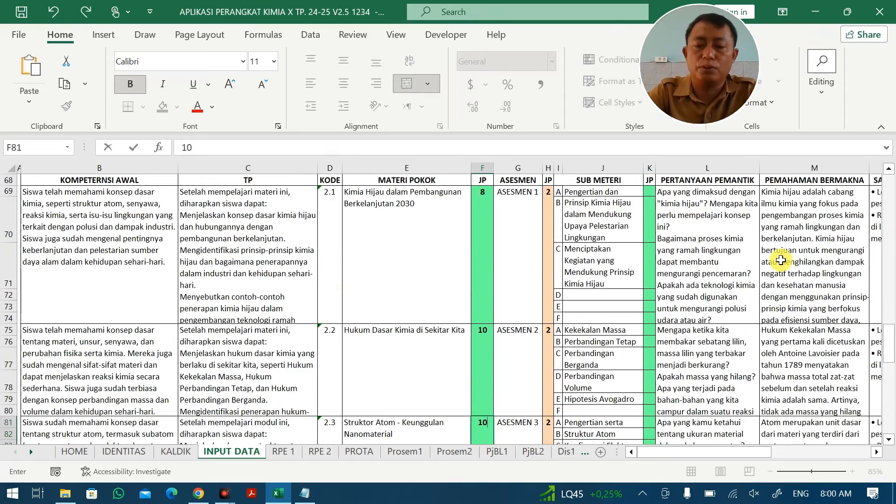
type("10")
key("Return")
Check the material hours entered for the second semester against the semester's total lesson hours
left_click(484, 206)
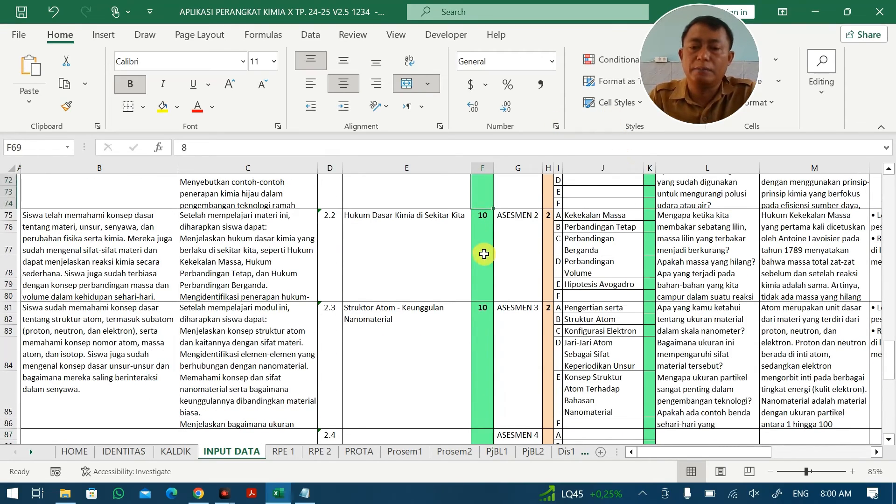
left_click(484, 253)
scroll(486, 332, "down", 12)
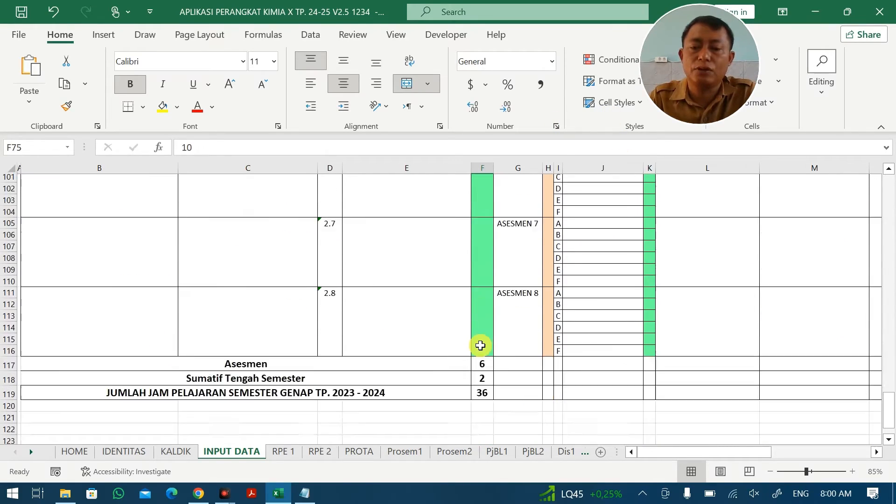
left_click(483, 291)
scroll(514, 304, "up", 12)
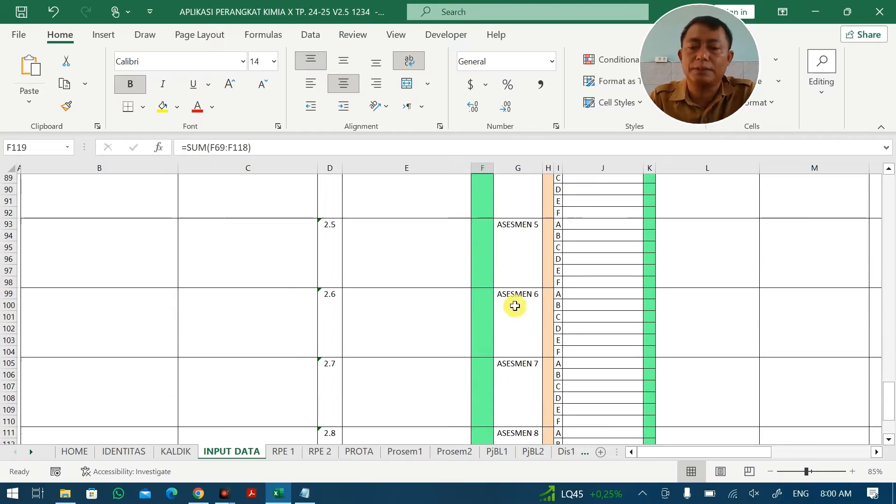
scroll(536, 305, "down", 10)
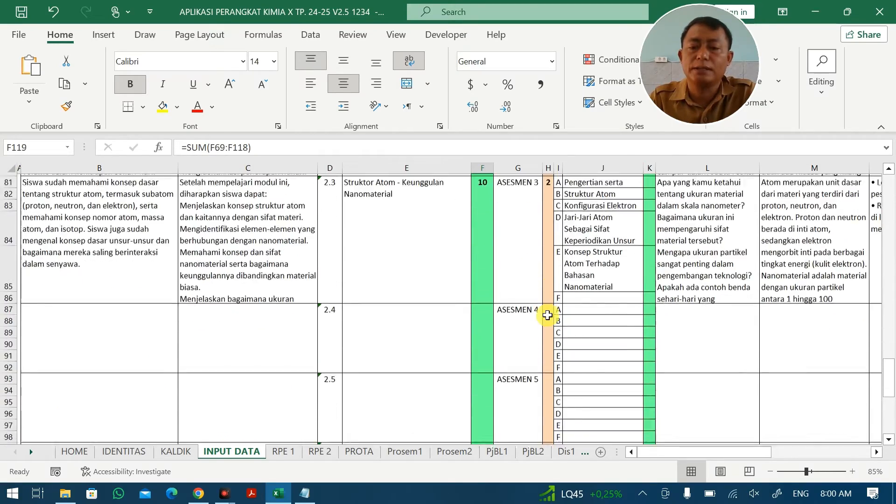
scroll(549, 315, "up", 20)
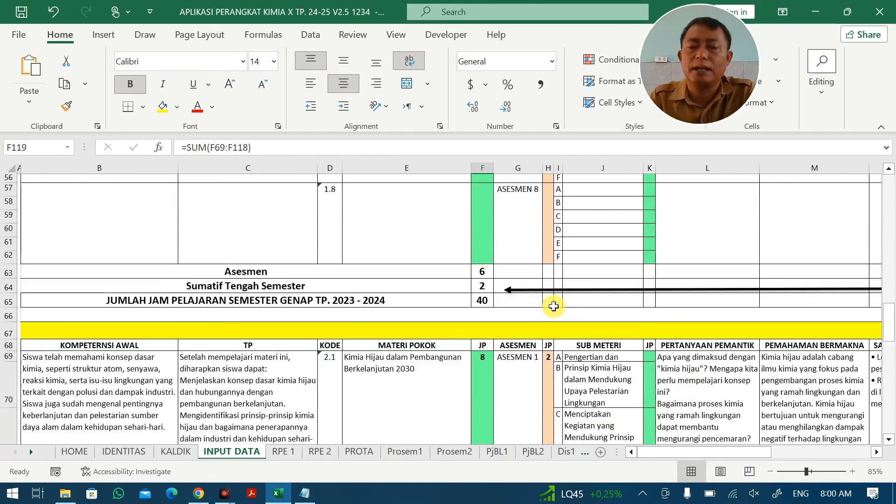
scroll(521, 390, "up", 3)
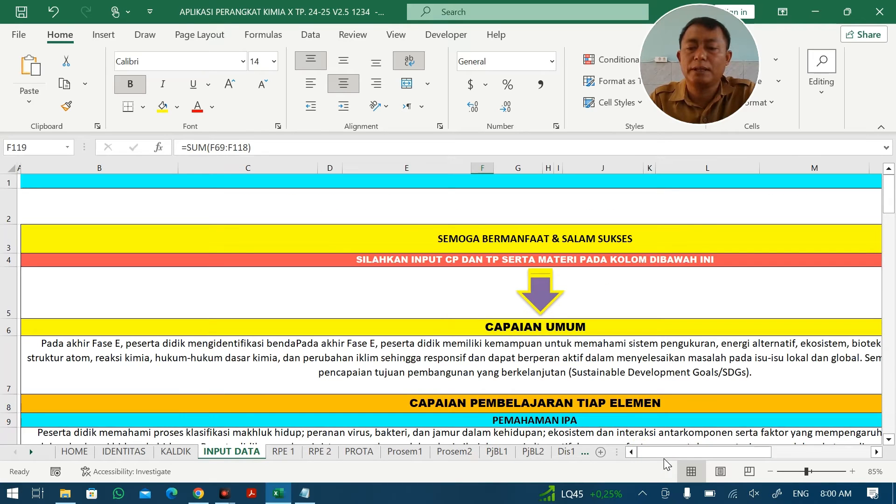
left_click_drag(752, 453, 842, 454)
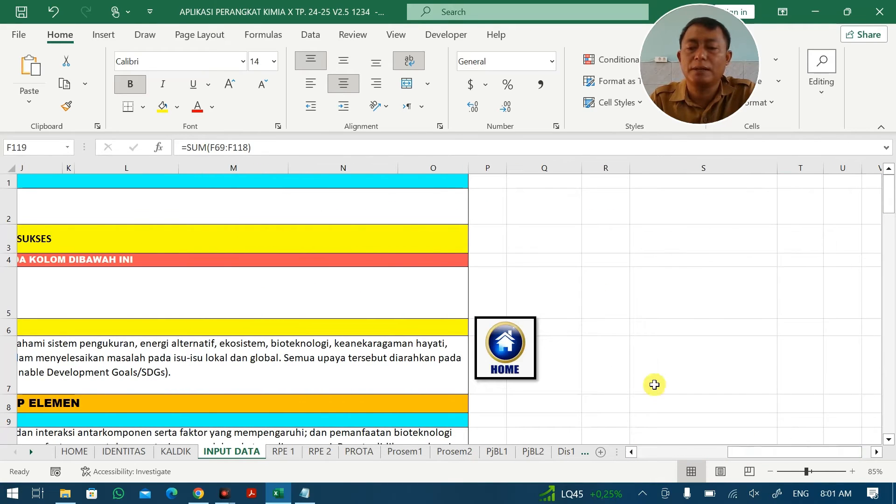
left_click(573, 372)
left_click(593, 376)
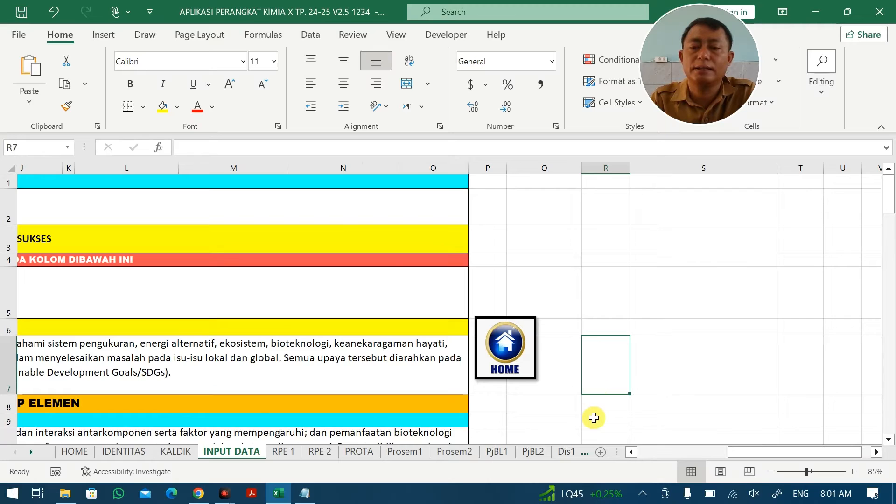
left_click(592, 407)
left_click(545, 401)
scroll(533, 396, "down", 2)
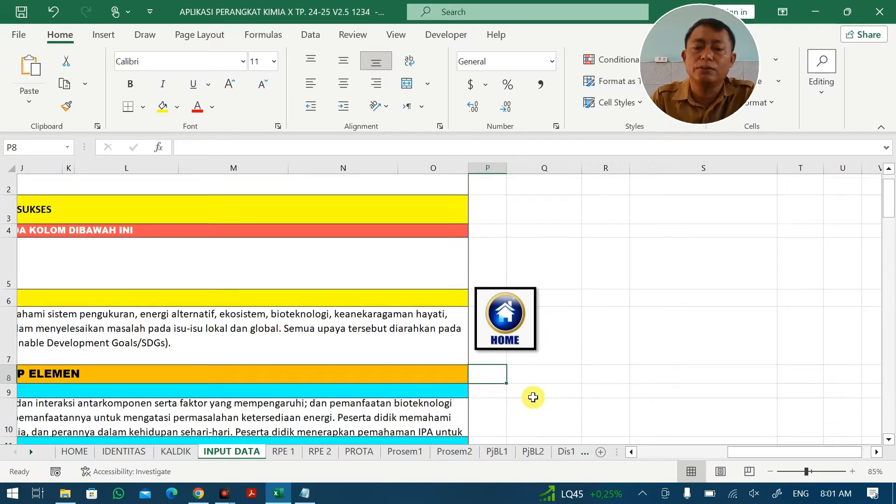
left_click(670, 302)
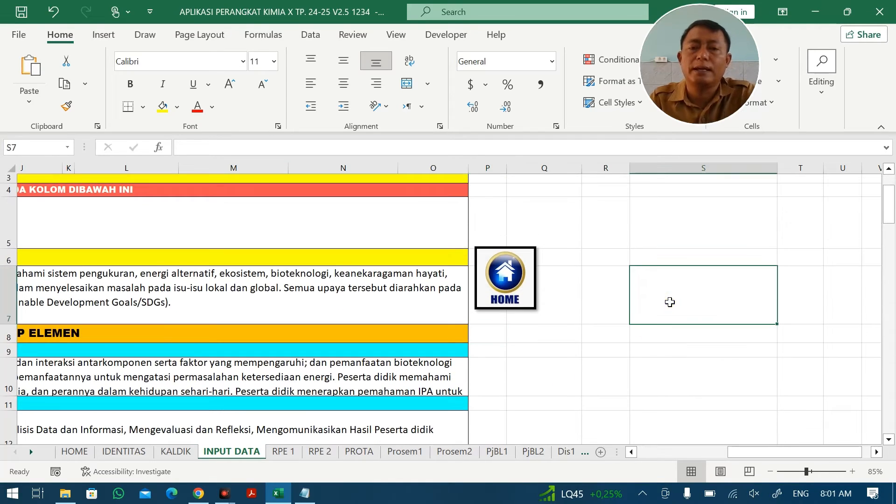
left_click(536, 375)
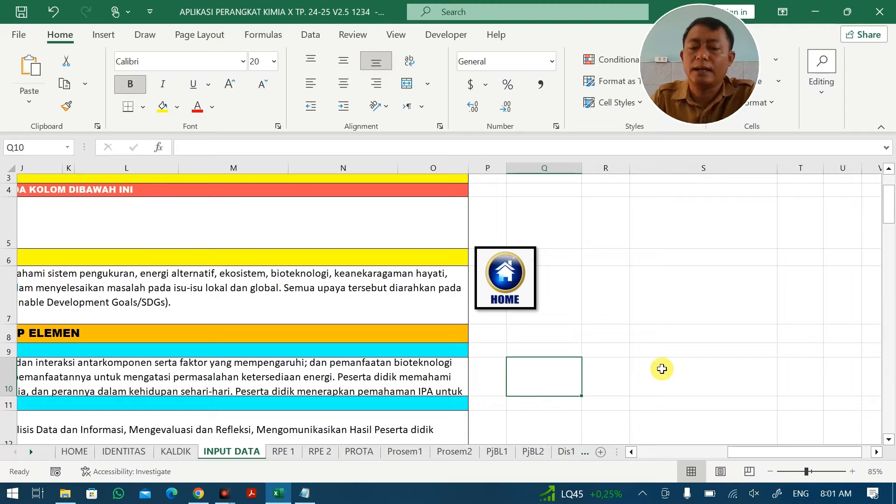
type("6")
left_click(678, 358)
left_click(560, 378)
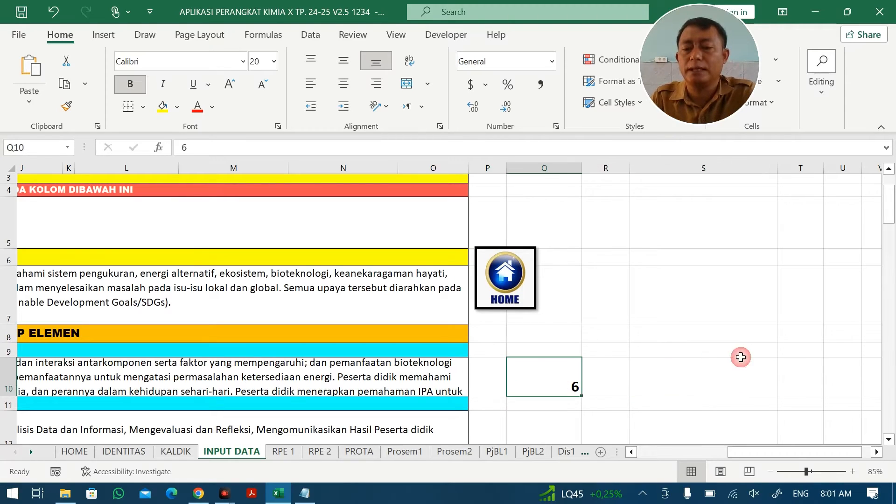
left_click(685, 367)
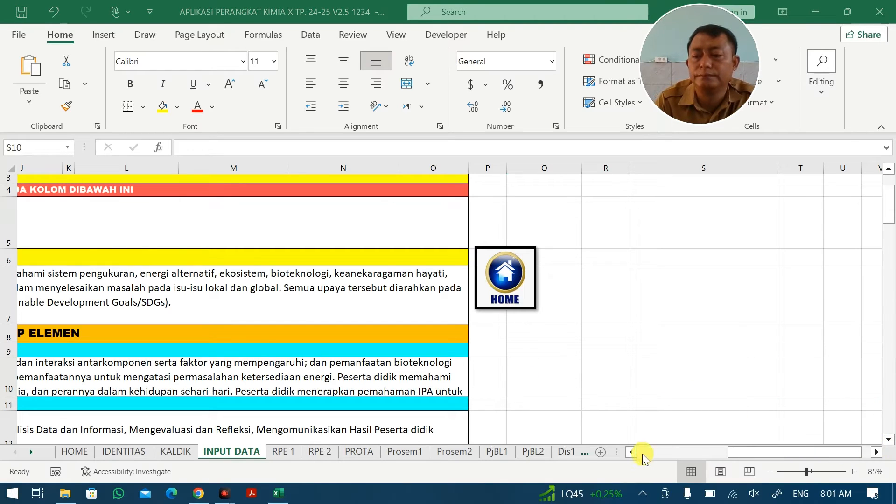
scroll(180, 304, "down", 2)
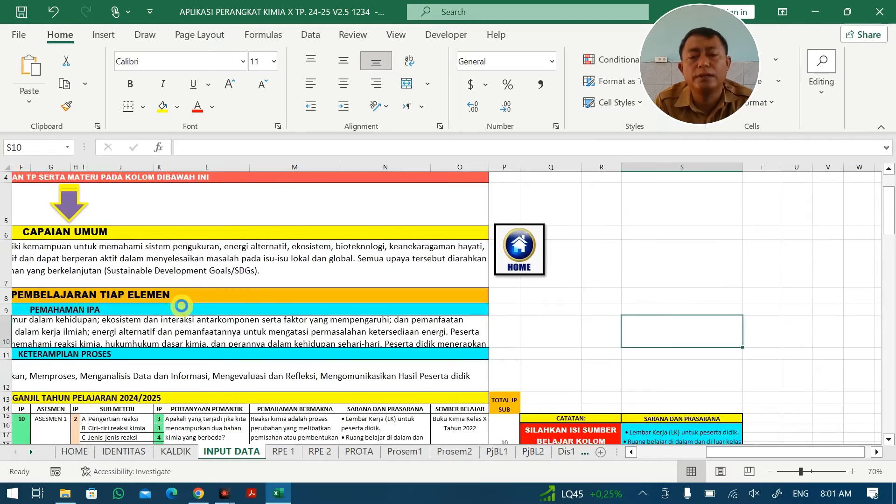
scroll(246, 328, "down", 3)
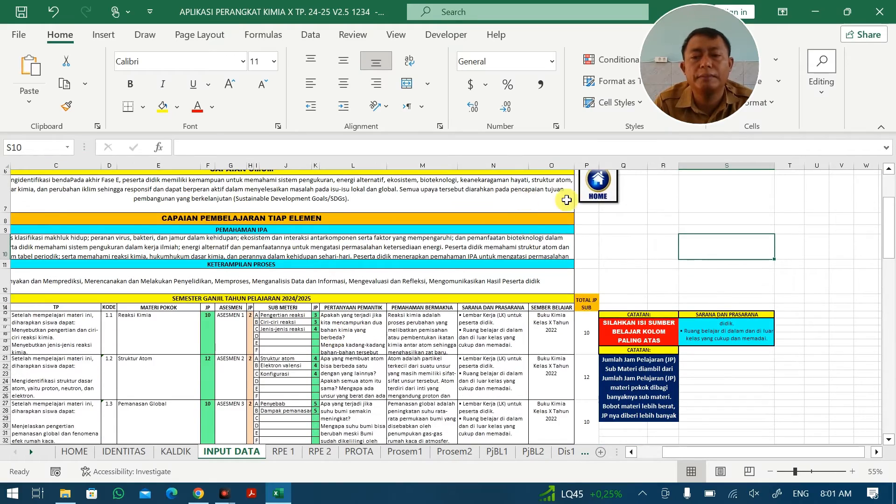
Go back to the HOME sheet, then open the Prosem1 sheet at its weekly schedule grid
scroll(598, 208, "up", 1)
left_click(598, 208)
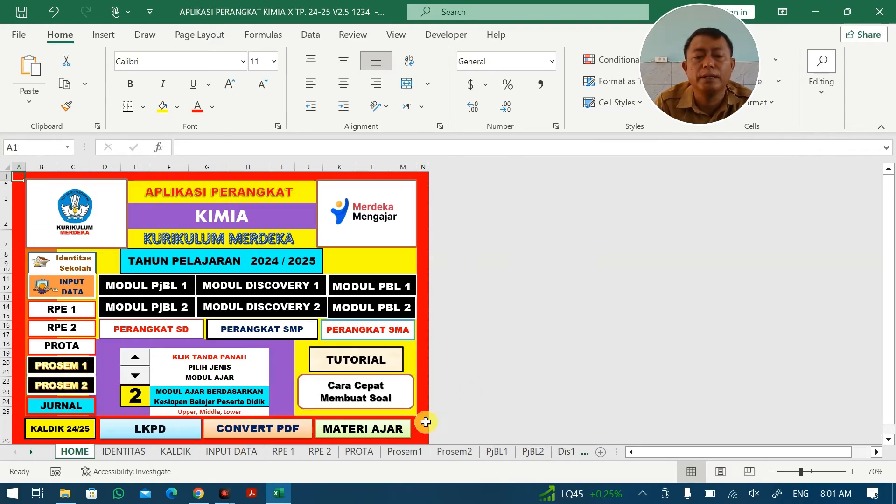
left_click_drag(615, 446, 612, 463)
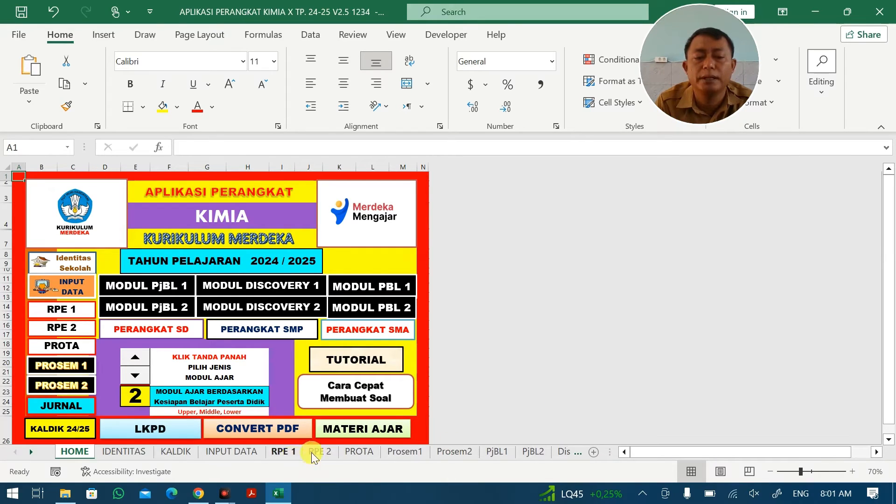
left_click(397, 452)
scroll(301, 314, "up", 5)
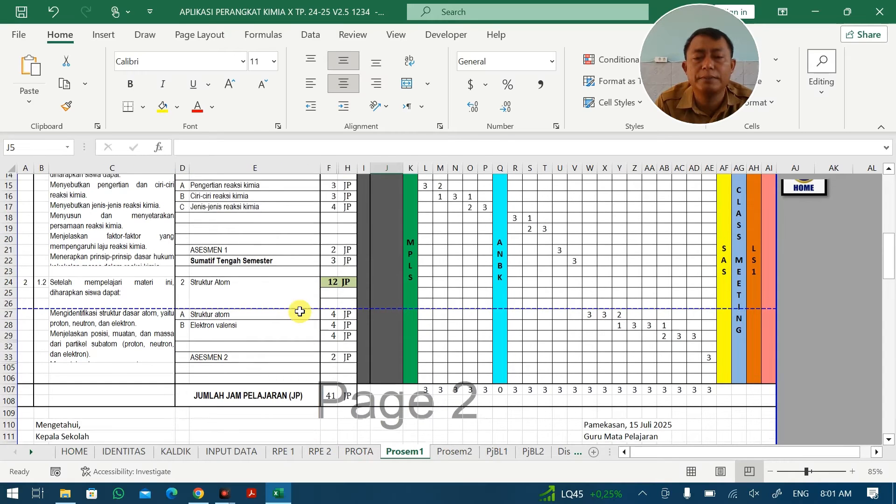
Clear all the weekly hour entries in the schedule grid on both sides of the ANBK column
left_click_drag(439, 344, 486, 436)
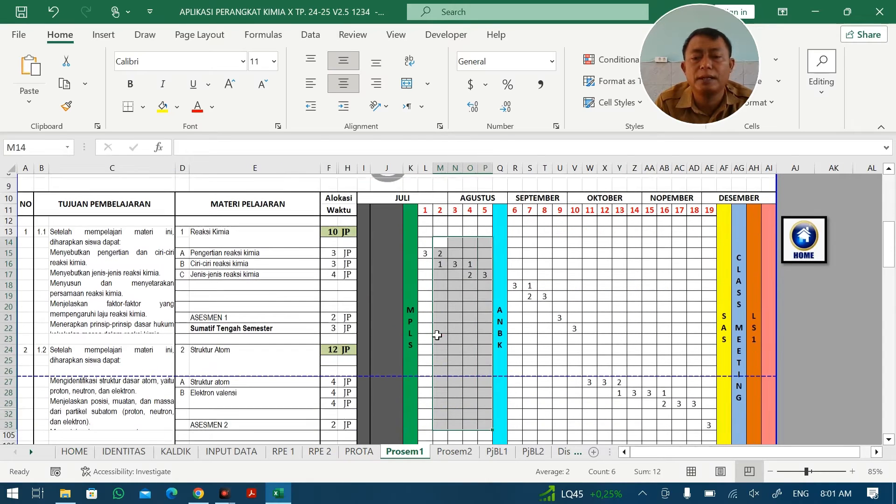
left_click_drag(428, 249, 488, 303)
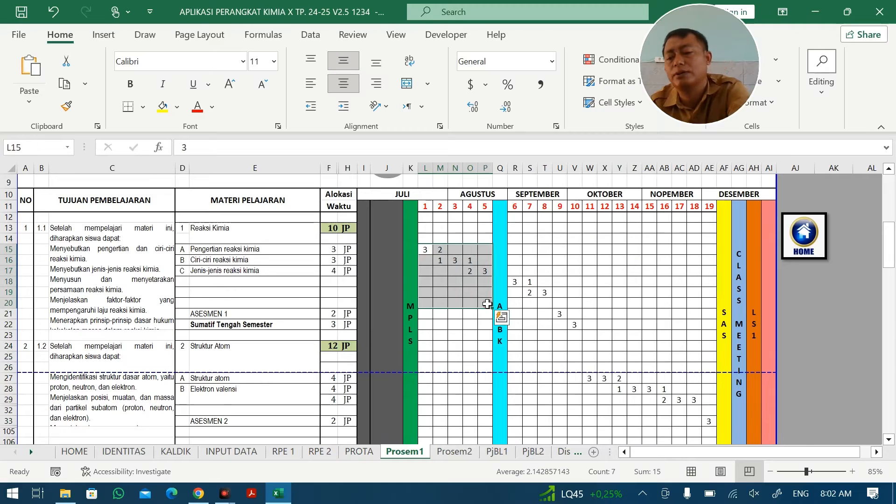
key("Delete")
left_click_drag(517, 271, 710, 439)
left_click(496, 210)
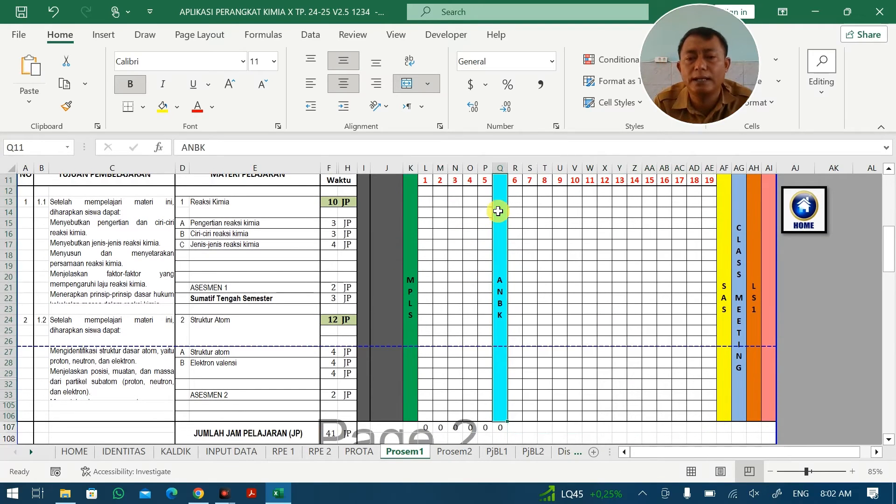
Unhide the hidden rows between row 33 and row 107 of the Prosem1 sheet
scroll(507, 213, "up", 1)
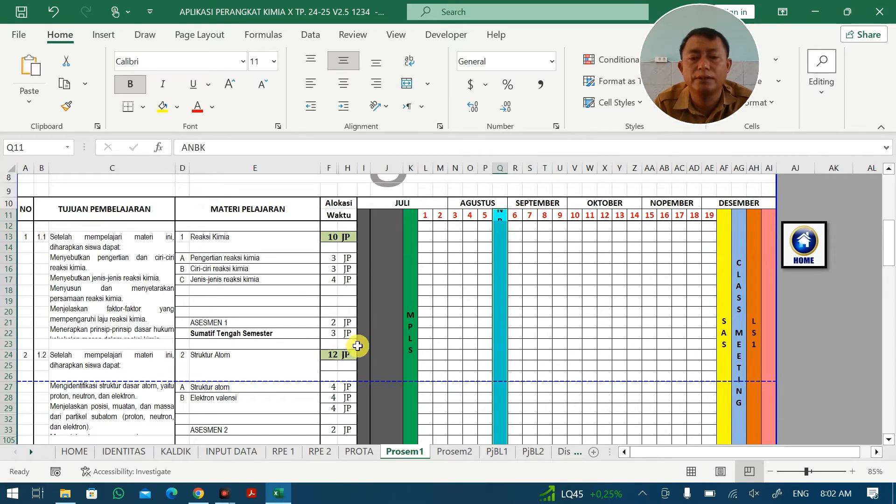
scroll(357, 344, "down", 8)
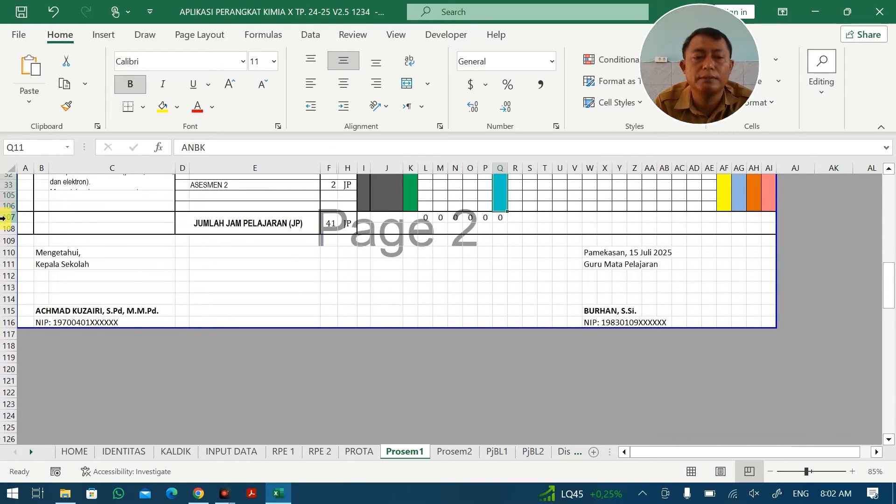
left_click_drag(2, 217, 2, 187)
right_click(3, 187)
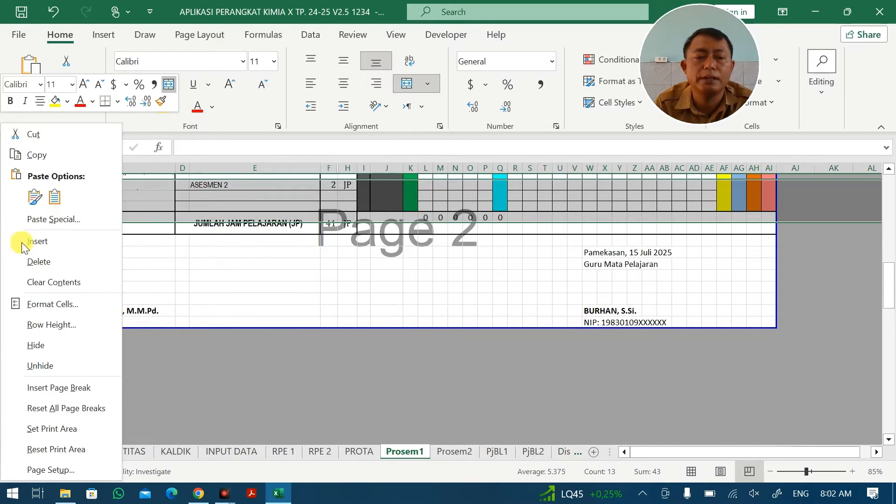
left_click(40, 366)
scroll(607, 275, "down", 10)
scroll(606, 274, "up", 7)
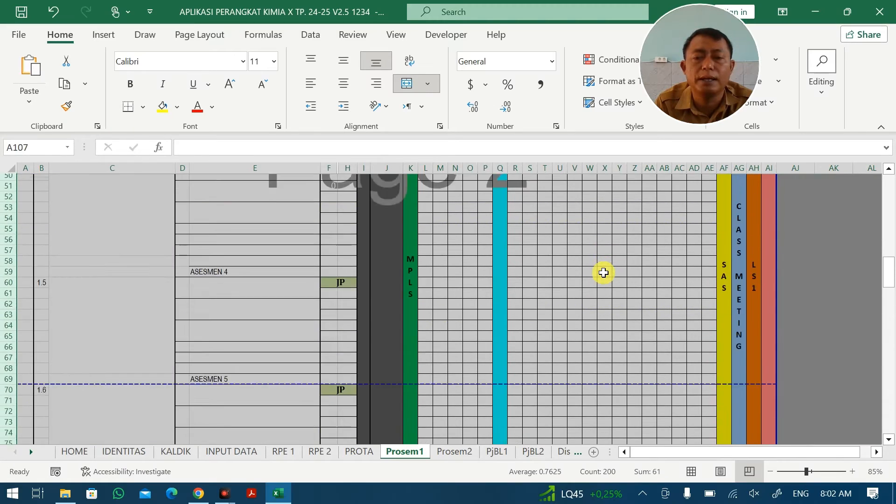
scroll(604, 273, "up", 15)
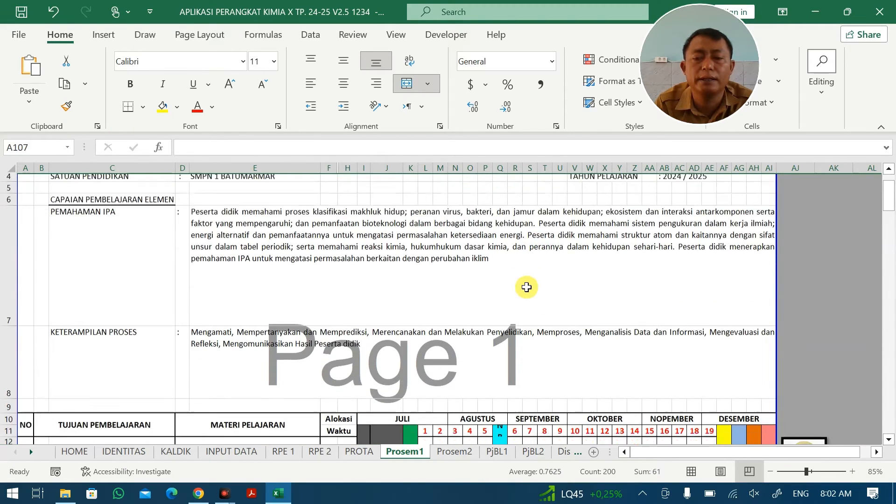
Replace the merged ANBK column with a copy of the week 6 column, pasted at Q11
scroll(527, 287, "down", 3)
left_click_drag(515, 301, 526, 384)
key("ctrl+c")
scroll(498, 314, "up", 20)
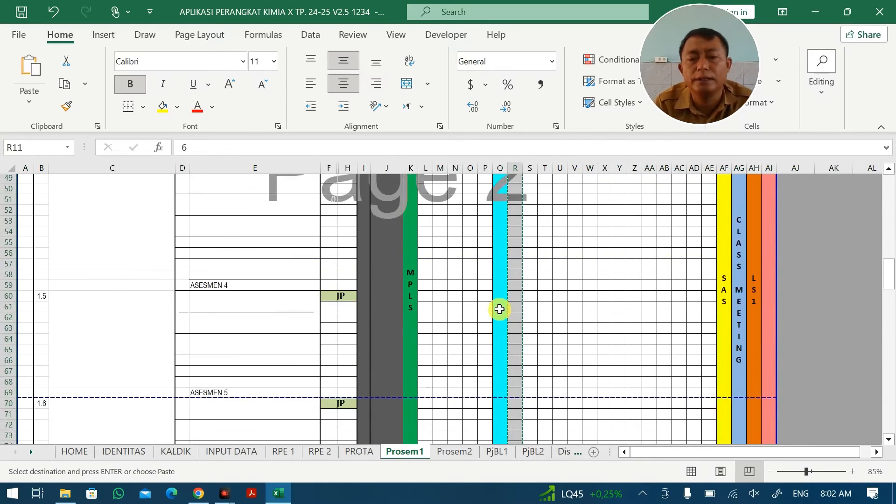
left_click(501, 385)
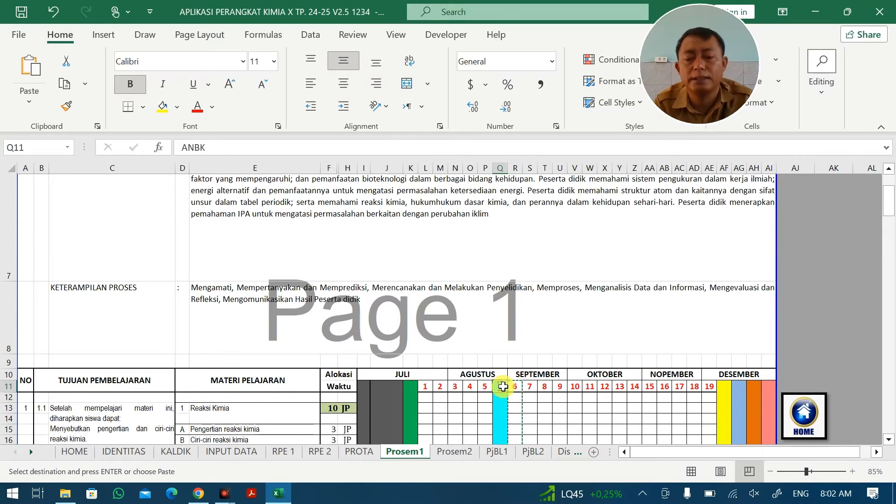
key("ctrl+v")
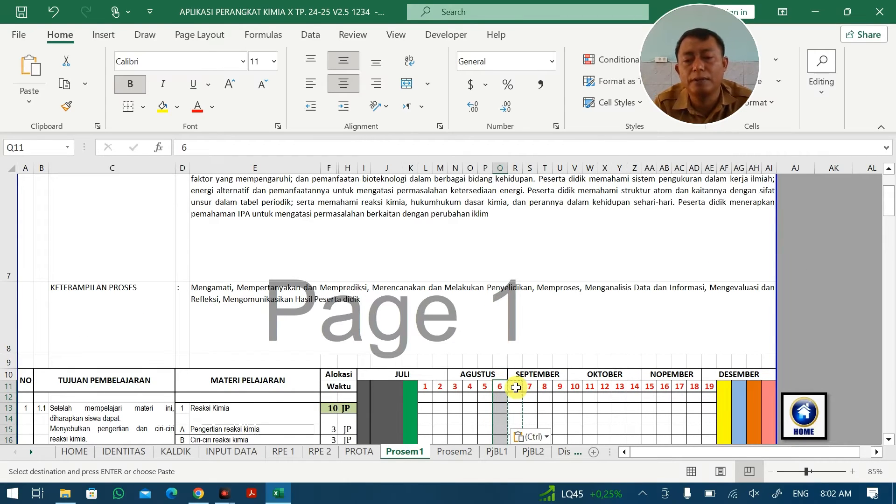
Copy week numbers 7 to 19 one column earlier, starting at R11, and set the last week in AE11 to 20
left_click_drag(530, 387, 705, 390)
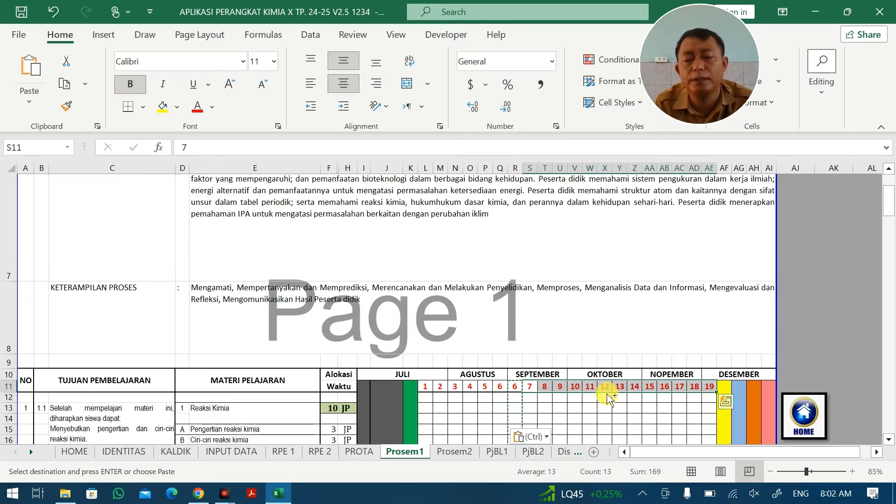
left_click(518, 387)
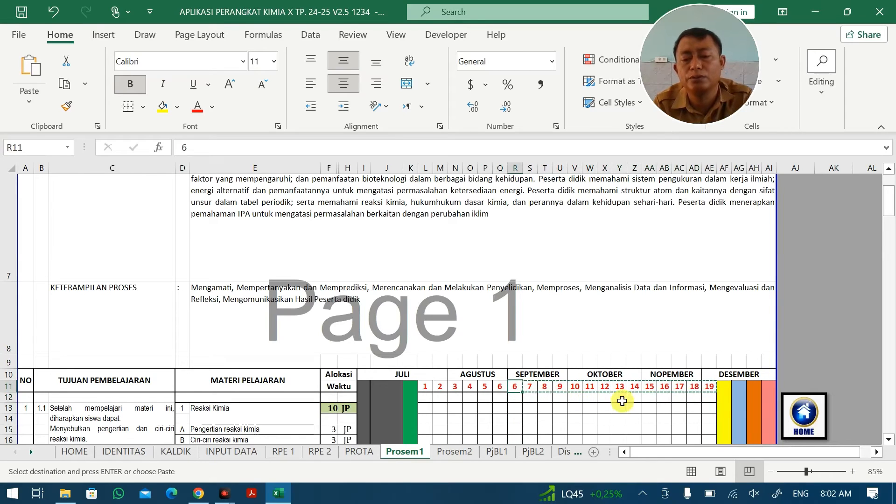
key("Return")
left_click(708, 387)
type("20")
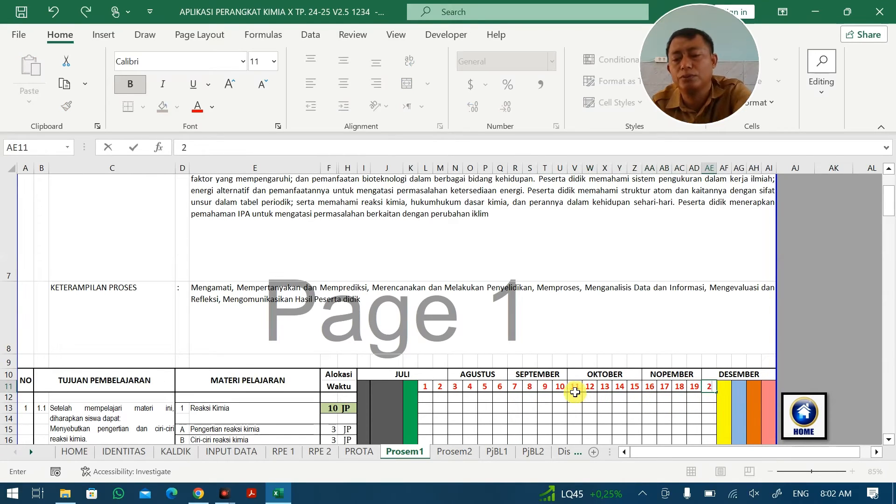
left_click(559, 388)
Extend the SUM formula from Q107 across the JUMLAH JAM PELAJARAN row through AE107
scroll(545, 388, "down", 3)
scroll(545, 388, "down", 10)
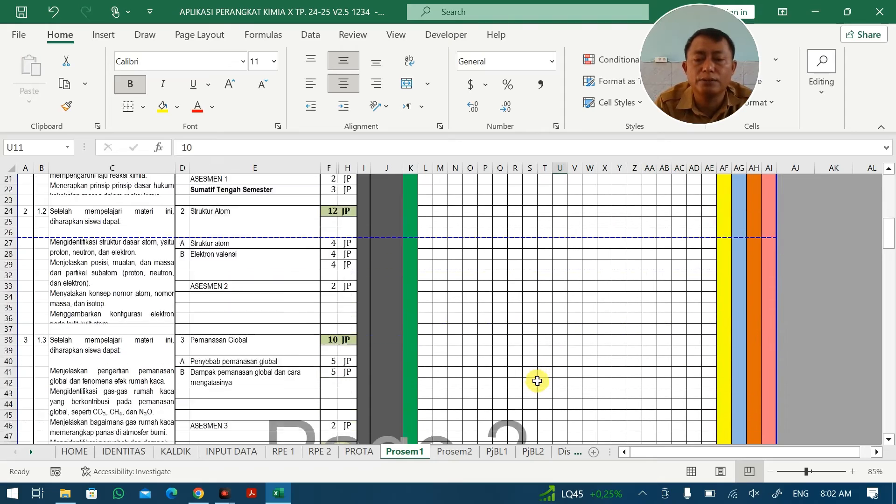
scroll(536, 376, "down", 20)
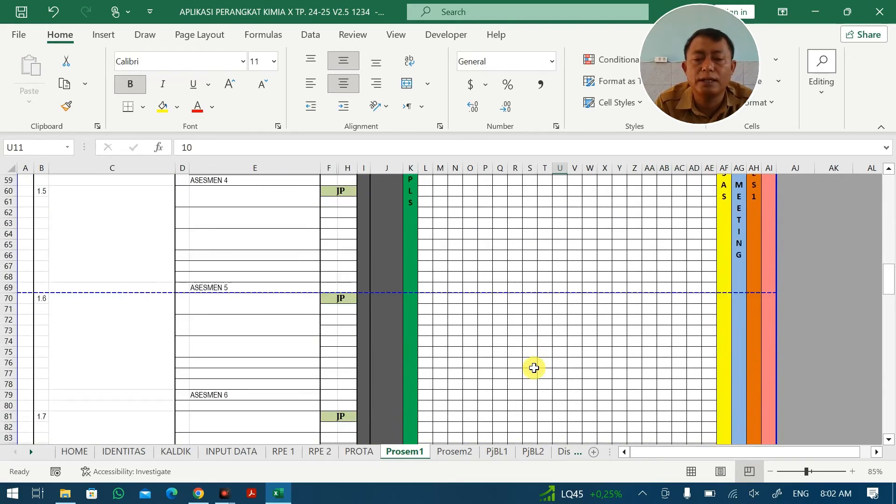
scroll(534, 368, "up", 5)
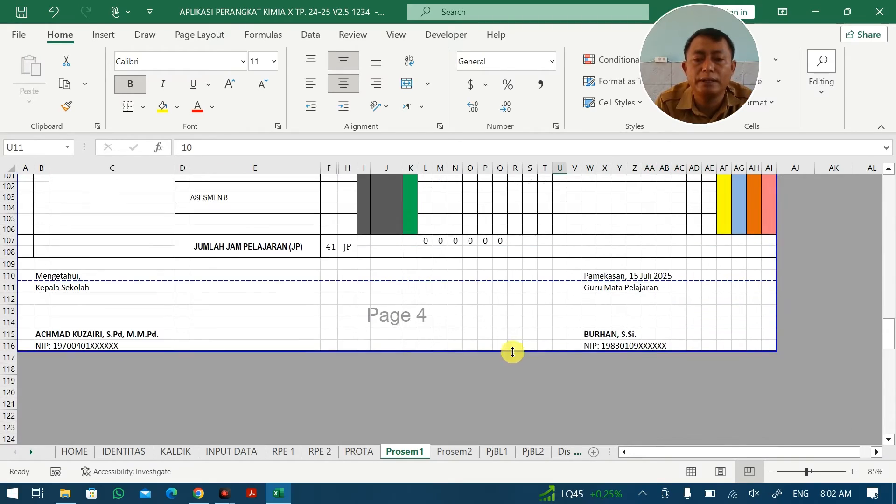
left_click(488, 241)
left_click(500, 241)
left_click_drag(511, 248, 711, 248)
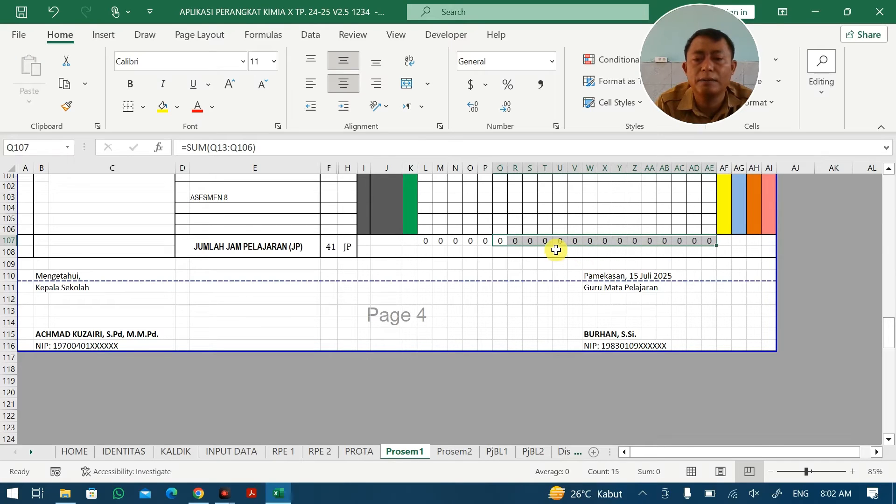
Re-merge the first learning objective's cell to span C13:C23 and align its text left
scroll(555, 251, "up", 20)
scroll(556, 250, "down", 5)
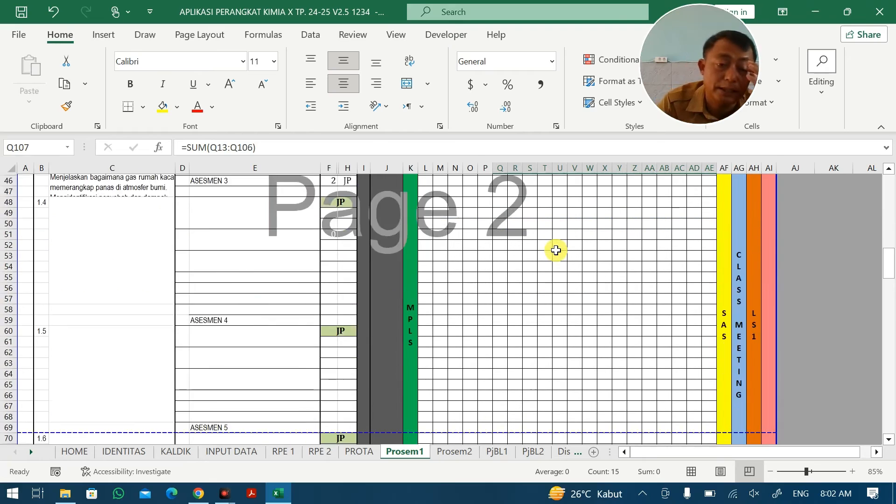
scroll(556, 250, "up", 15)
scroll(101, 344, "down", 2)
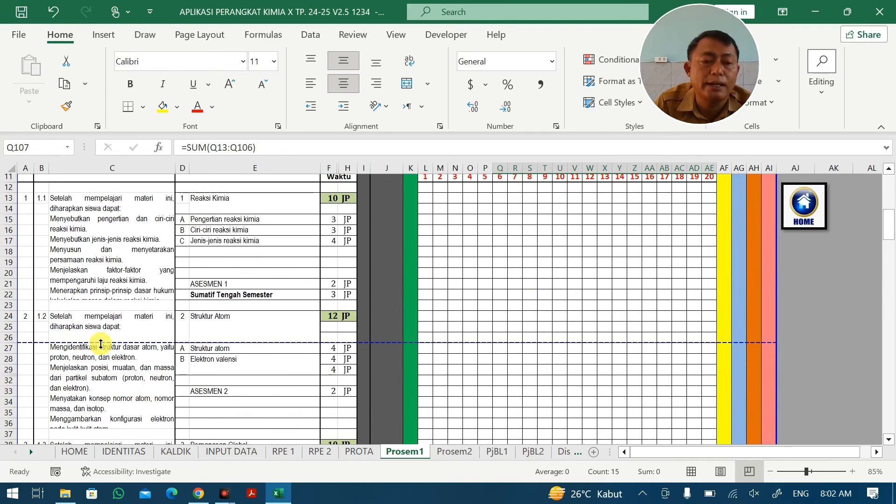
left_click(88, 286)
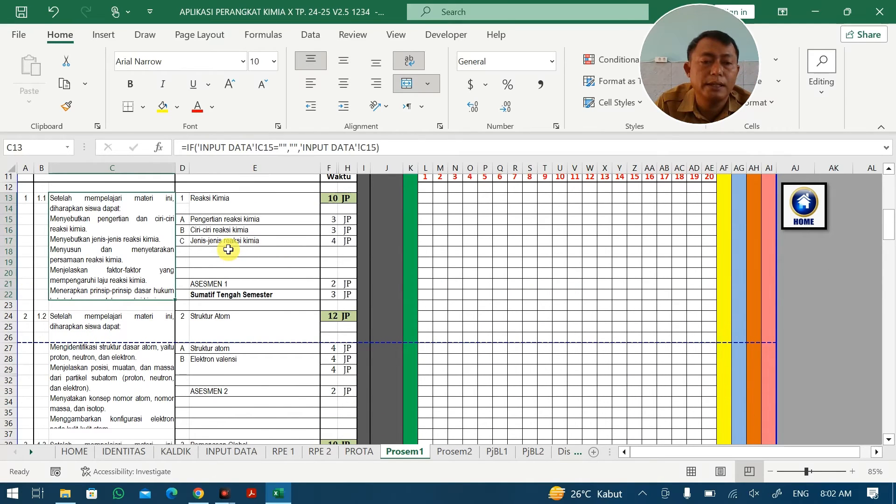
left_click_drag(215, 250, 216, 272)
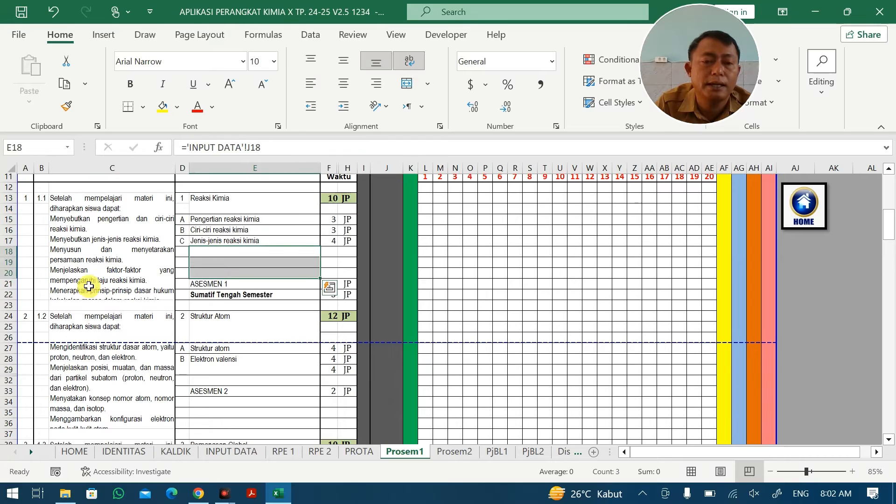
left_click_drag(5, 264, 9, 264)
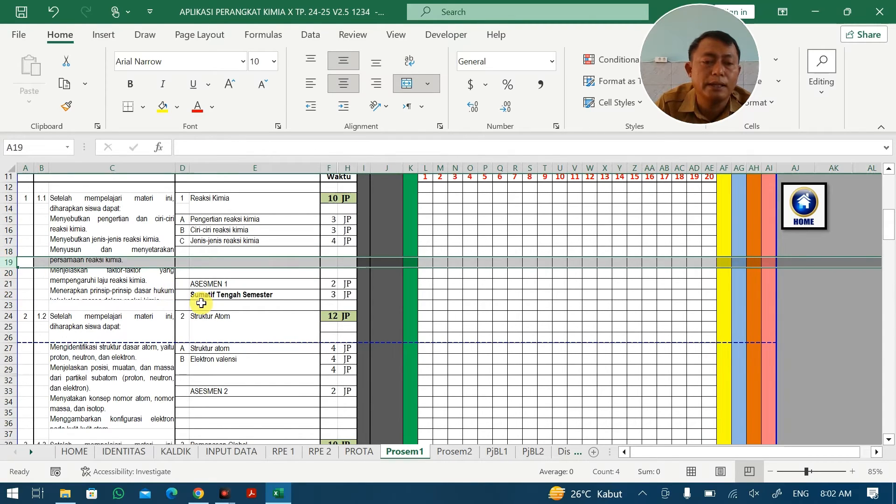
mouse_move(123, 303)
left_mouse_down()
mouse_move(118, 280)
mouse_move(126, 303)
left_mouse_up()
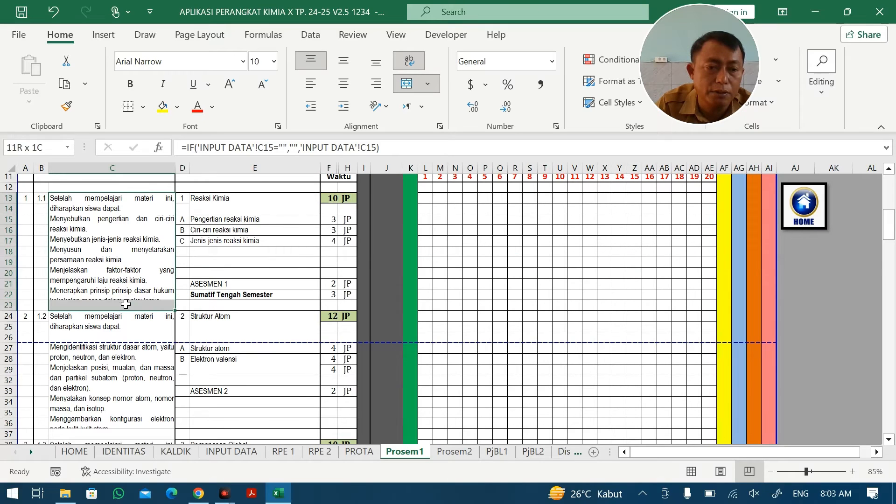
left_click(403, 84)
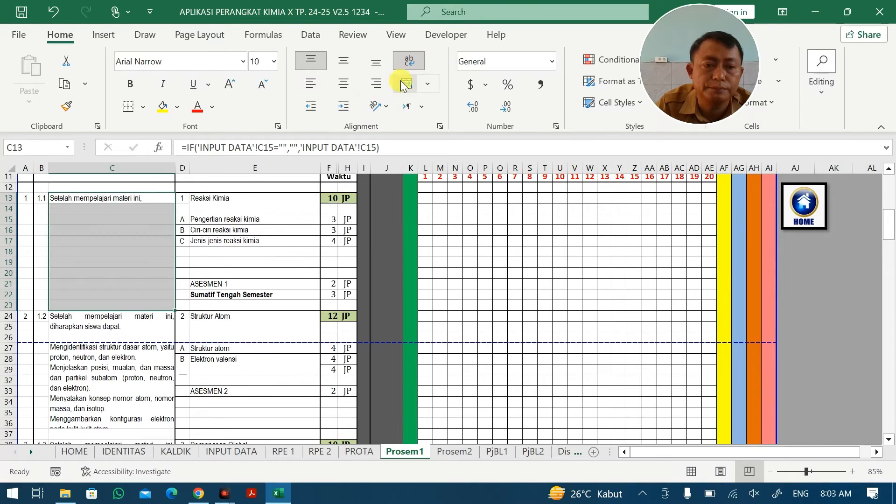
left_click(402, 85)
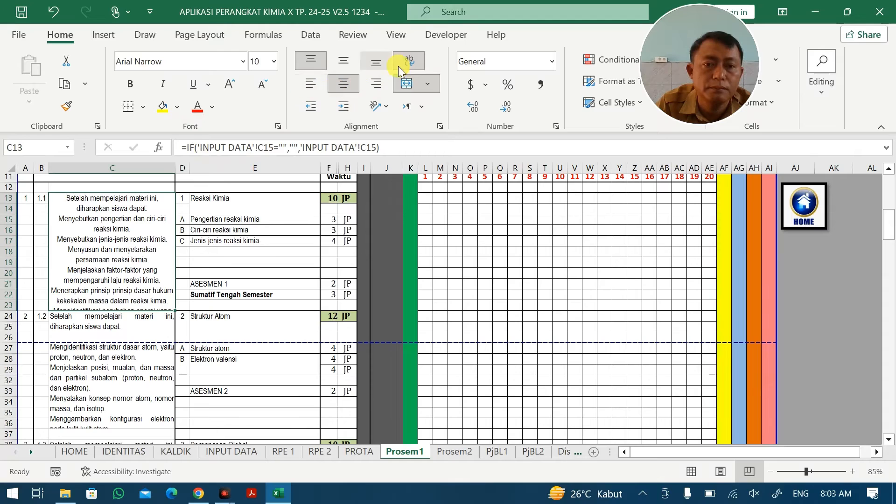
left_click(315, 86)
Insert a new row at row 23, beneath the Sumatif Tengah Semester row
scroll(192, 279, "down", 1)
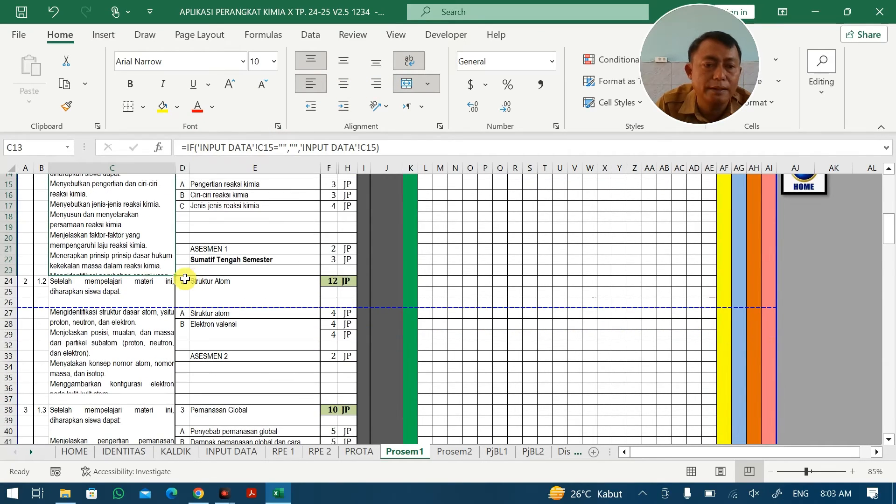
right_click(7, 270)
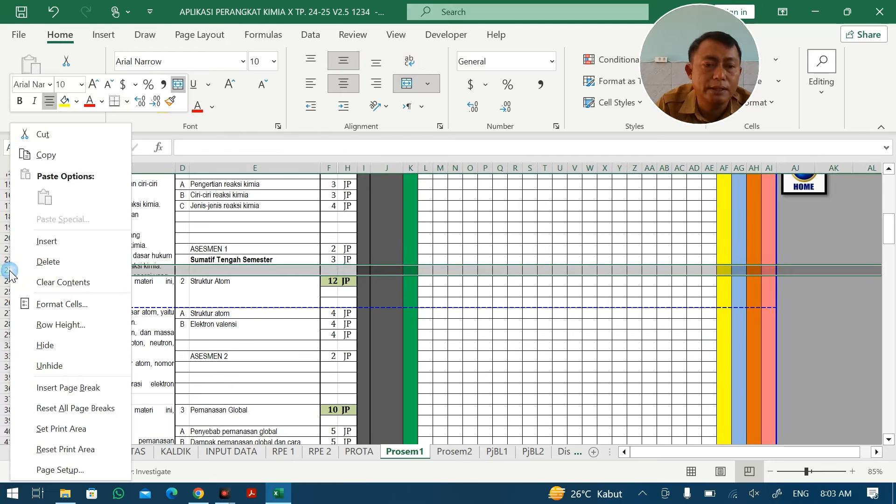
left_click(60, 246)
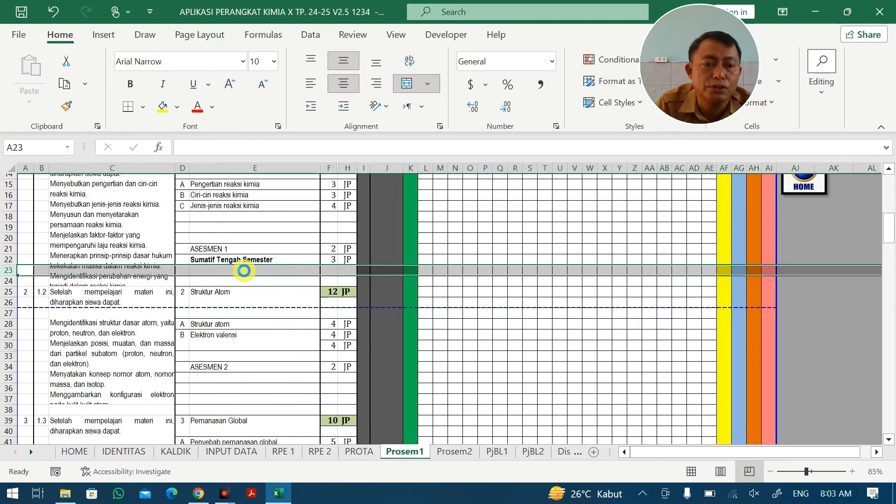
Move the "Sumatif Tengah Semester" text from E22 to E37, beneath ASESMEN 2, and make it bold
left_click(244, 260)
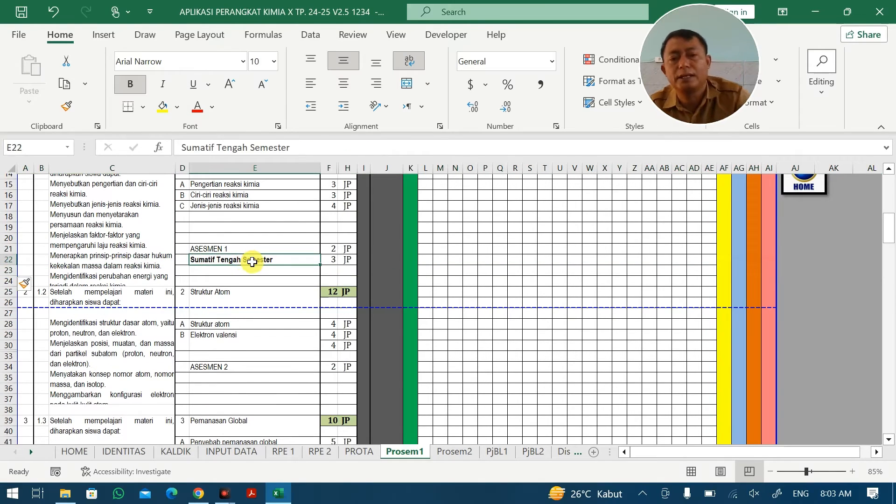
double_click(253, 261)
key("ctrl+a")
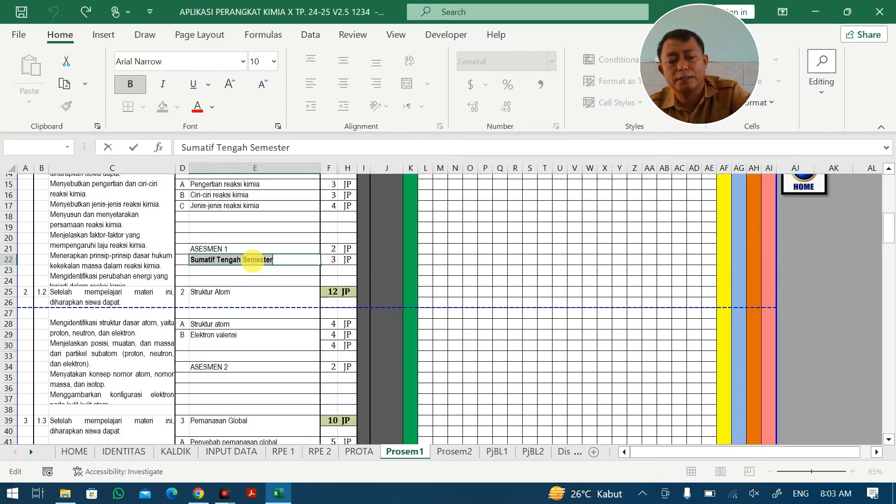
key("ctrl+x")
scroll(237, 371, "down", 2)
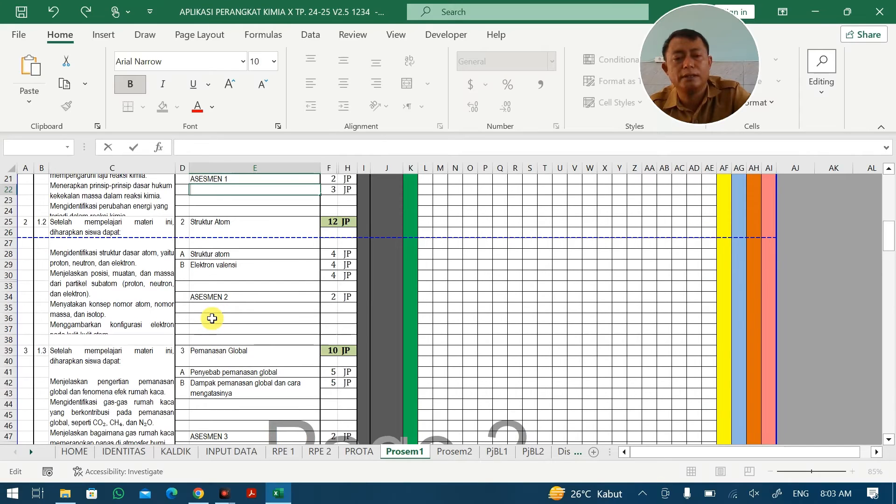
double_click(207, 338)
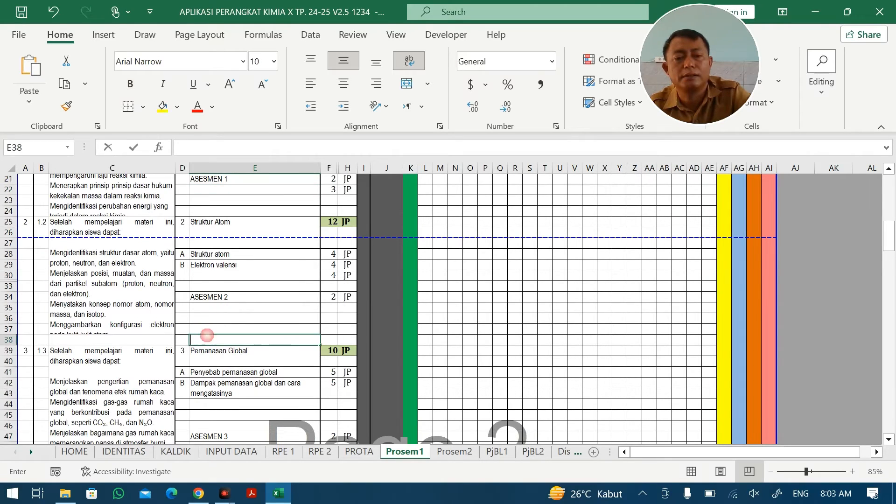
double_click(203, 328)
key("ctrl+v")
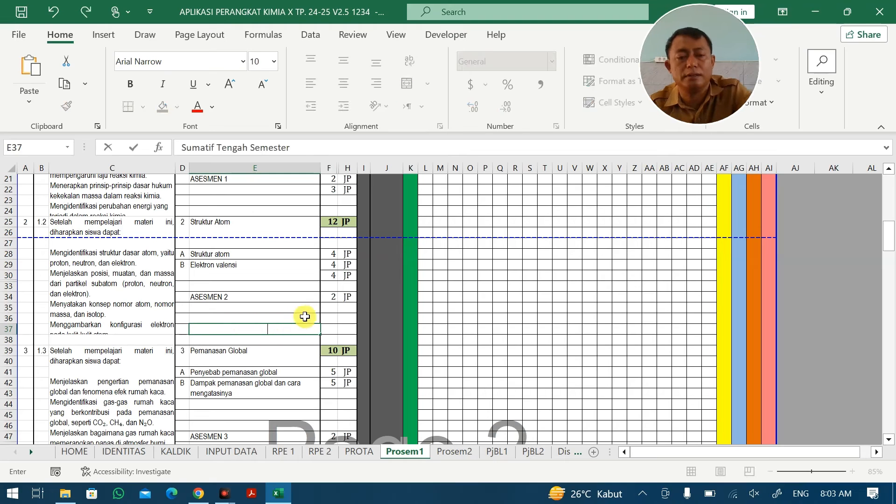
left_click(309, 315)
left_click(270, 329)
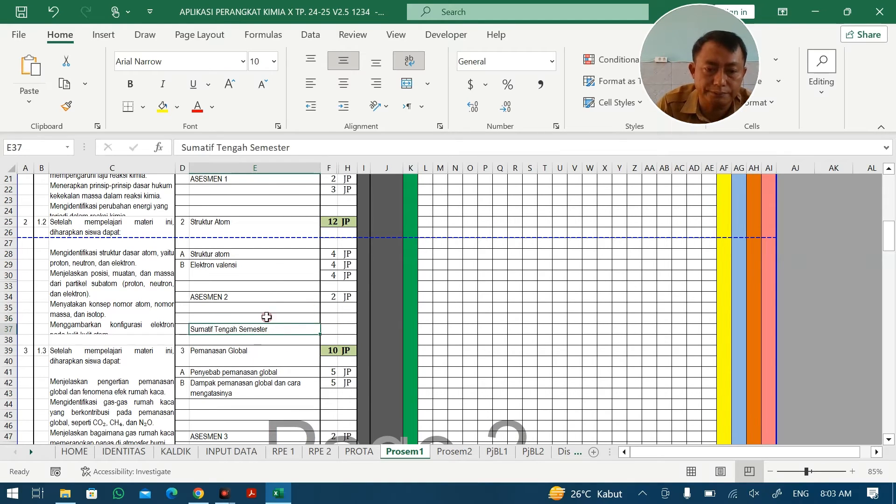
key("ctrl+b")
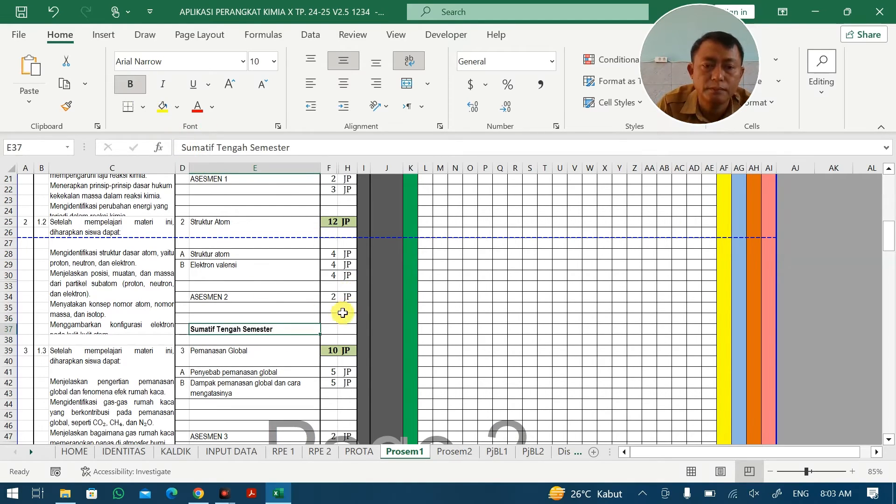
Copy the 3 JP allocation from row 22 to F37 beside Sumatif Tengah Semester, and clear the original
left_click(337, 327)
scroll(338, 317, "up", 4)
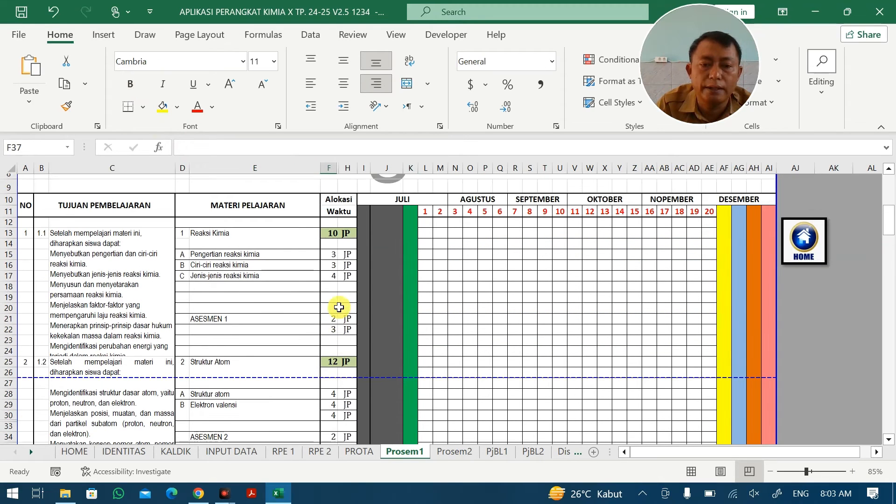
left_click_drag(333, 329, 348, 331)
key("ctrl+c")
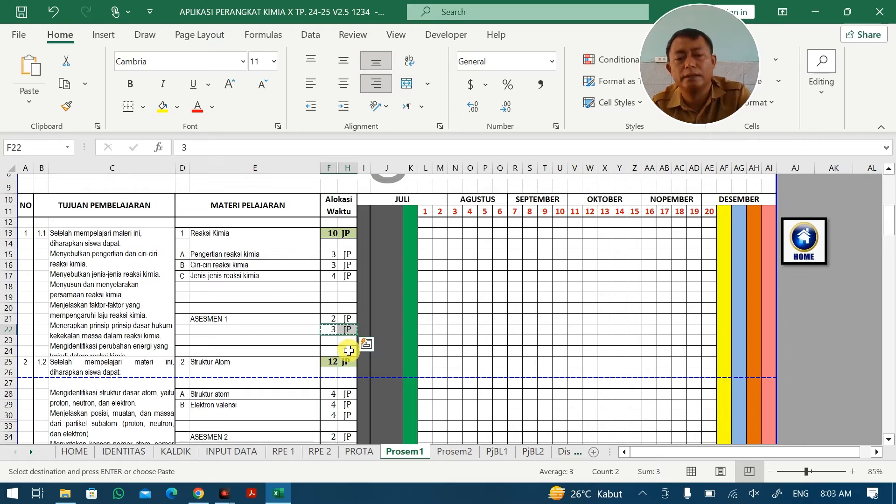
scroll(349, 343, "down", 8)
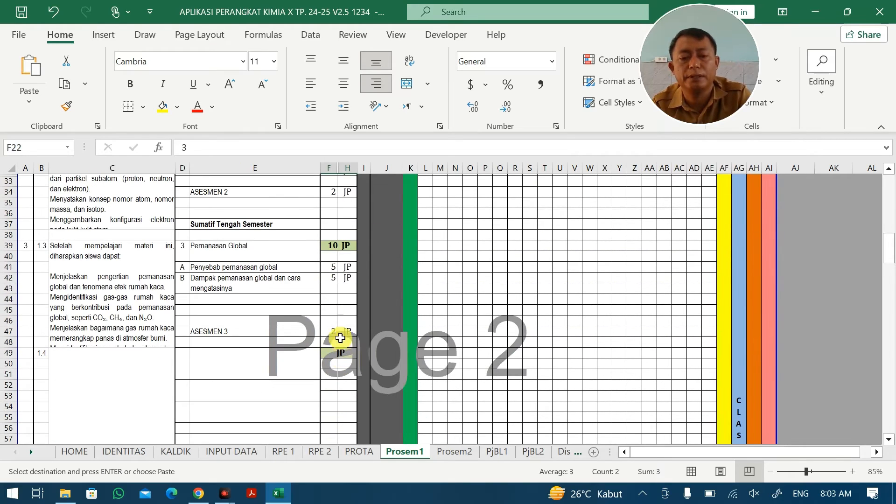
left_click(329, 224)
key("ctrl+v")
scroll(338, 231, "up", 5)
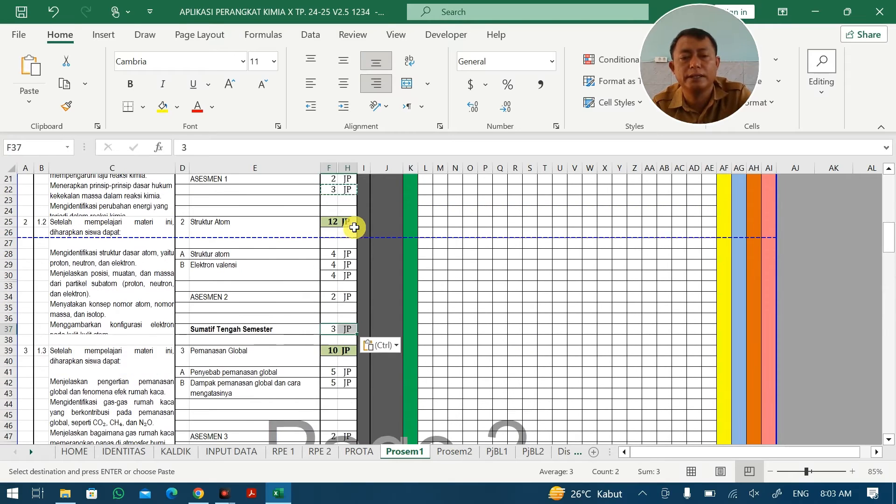
left_click_drag(329, 224, 348, 224)
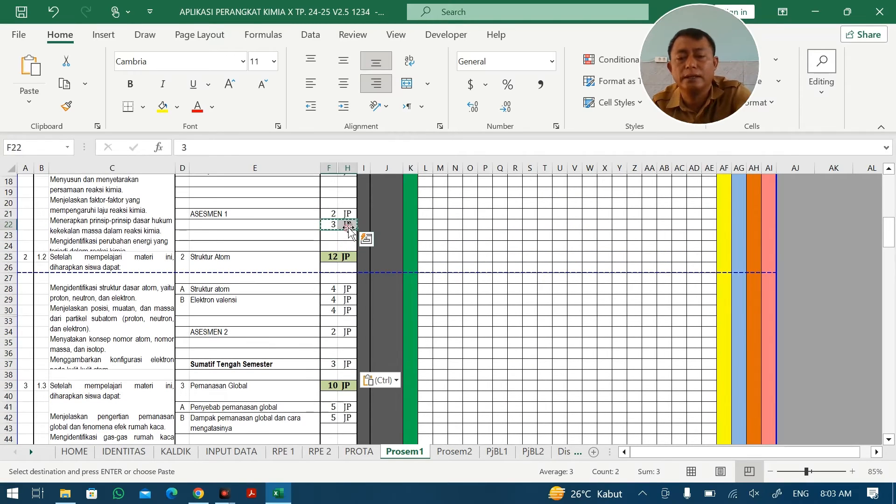
key("Delete")
Examine the numbering and topic formulas in columns D and E of the Reaksi Kimia section, including D25
scroll(238, 294, "up", 3)
scroll(237, 294, "up", 1)
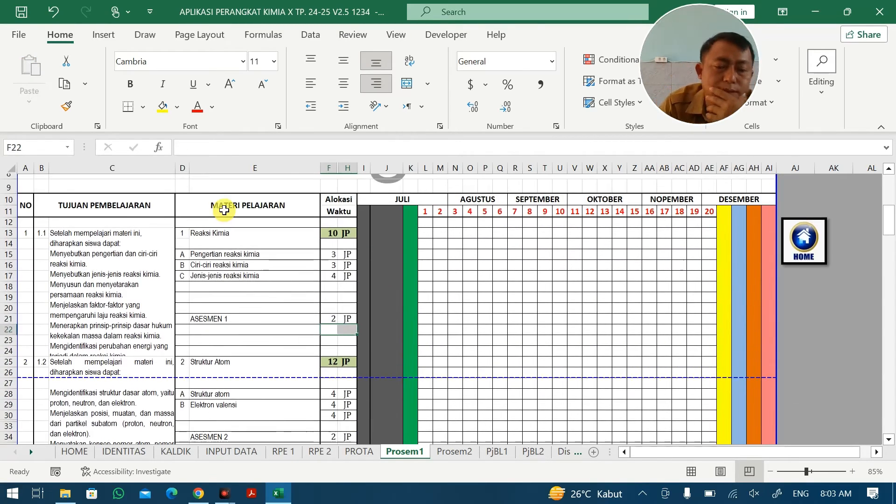
left_click(183, 276)
left_click(180, 310)
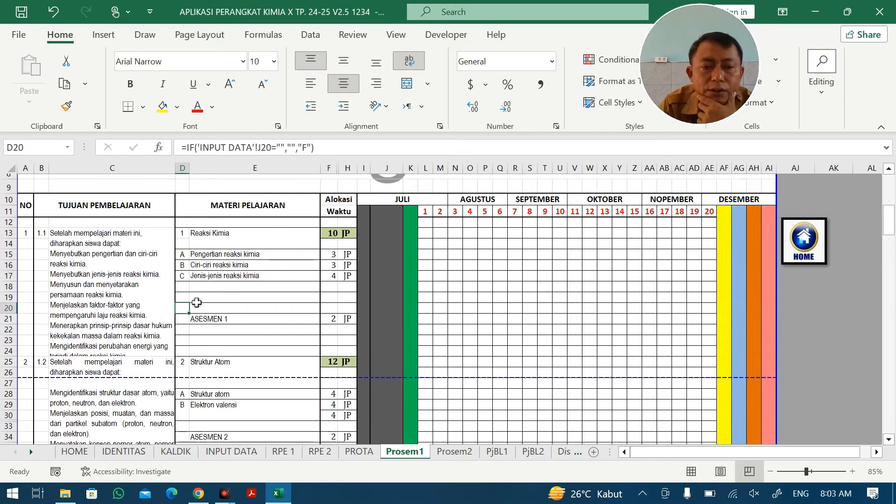
left_click(199, 300)
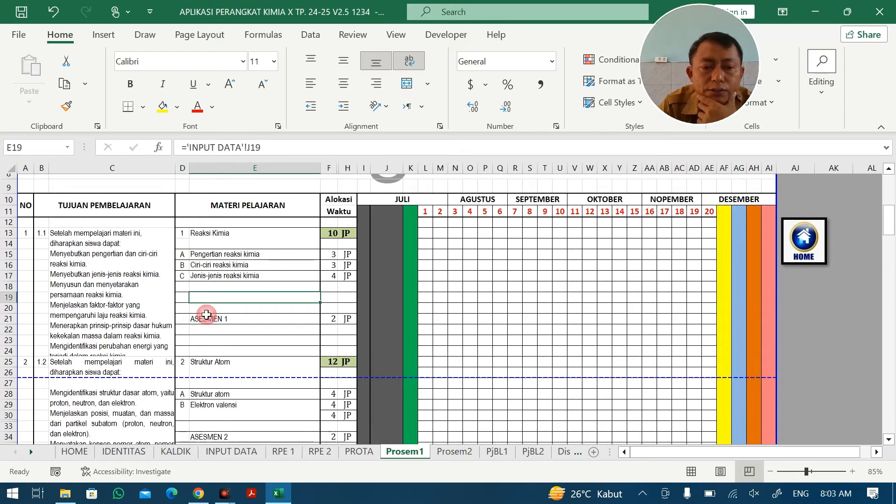
left_click(209, 357)
left_click(186, 290)
left_click(194, 232)
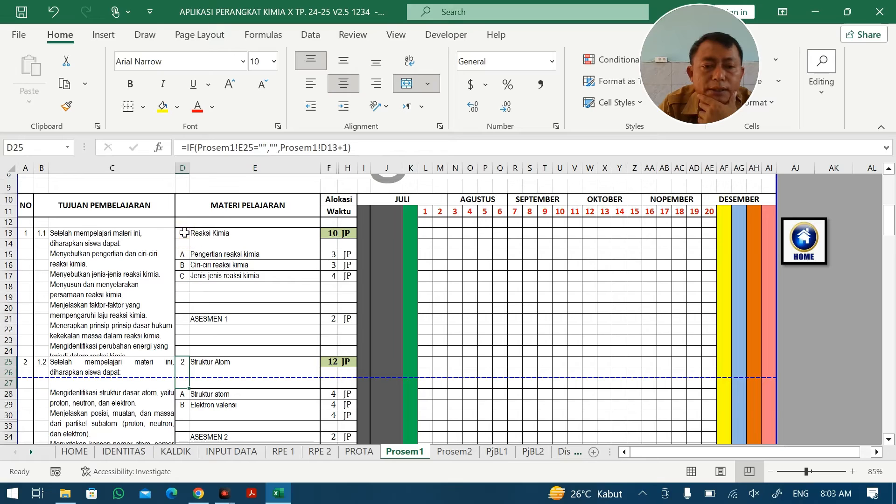
left_click(184, 365)
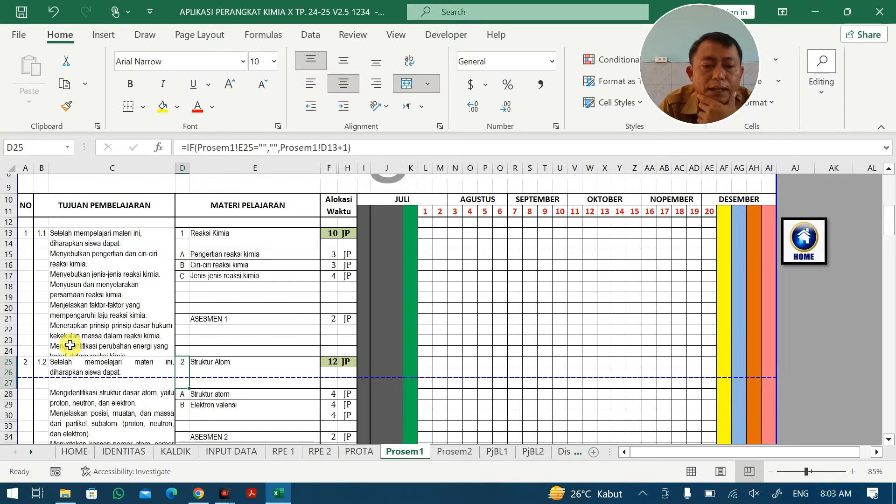
Insert three rows at row 22, beneath ASESMEN 1, so the first learning objective's cell has more height
left_click(9, 351)
right_click(6, 350)
key("Escape")
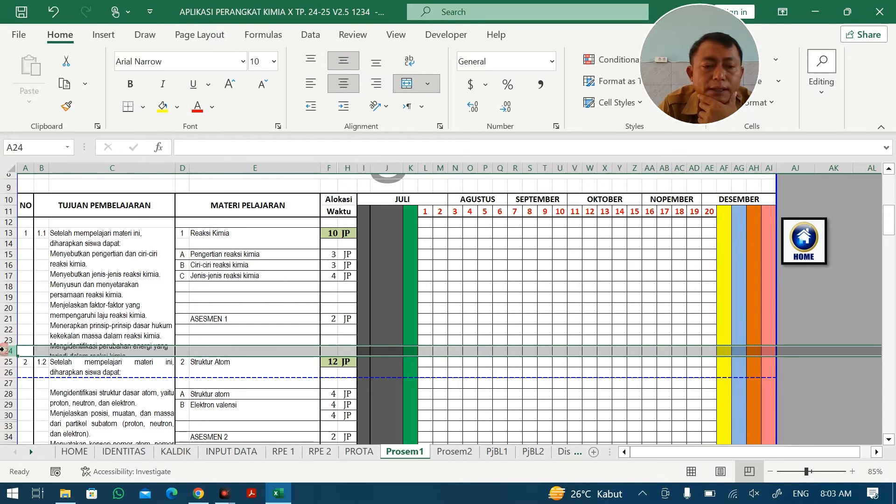
left_click_drag(6, 345, 6, 331)
right_click(5, 332)
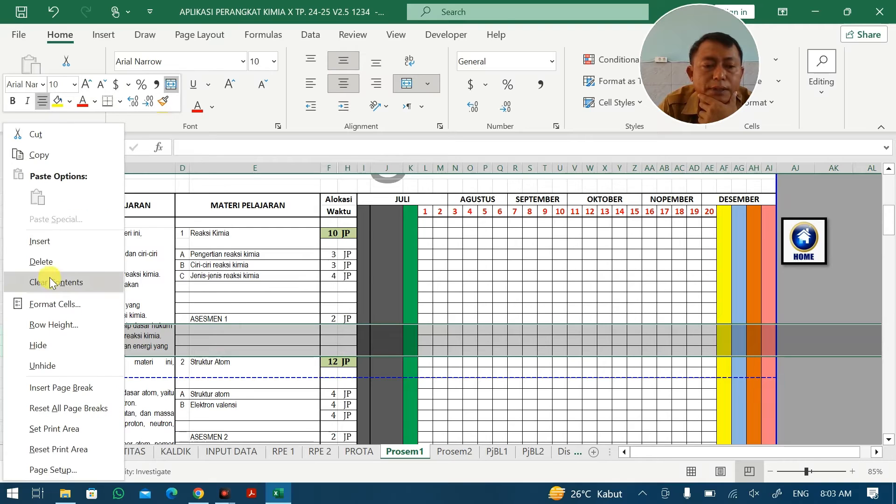
left_click(55, 242)
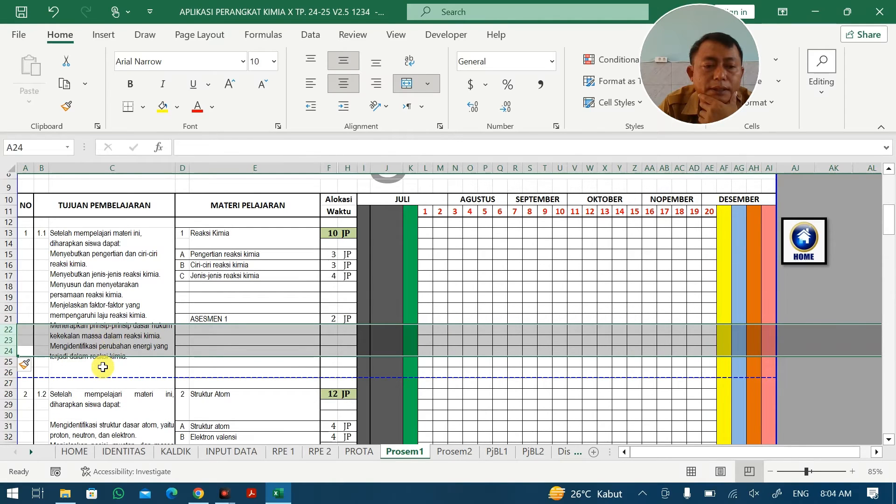
left_click(103, 367)
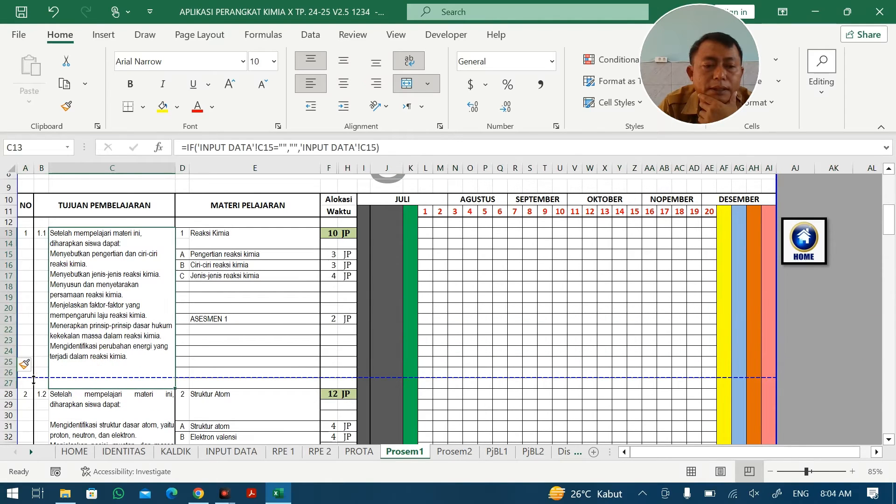
Delete the surplus empty row 26 above the Struktur Atom section
left_click(6, 372)
right_click(6, 372)
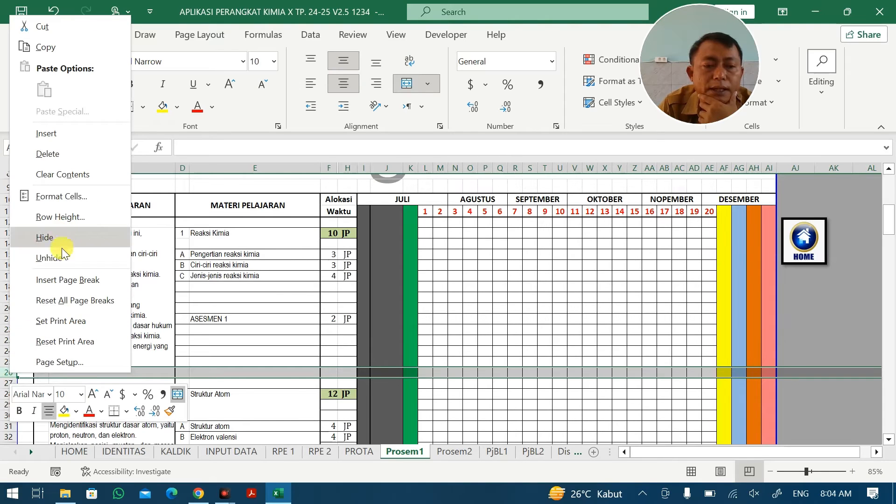
left_click(59, 156)
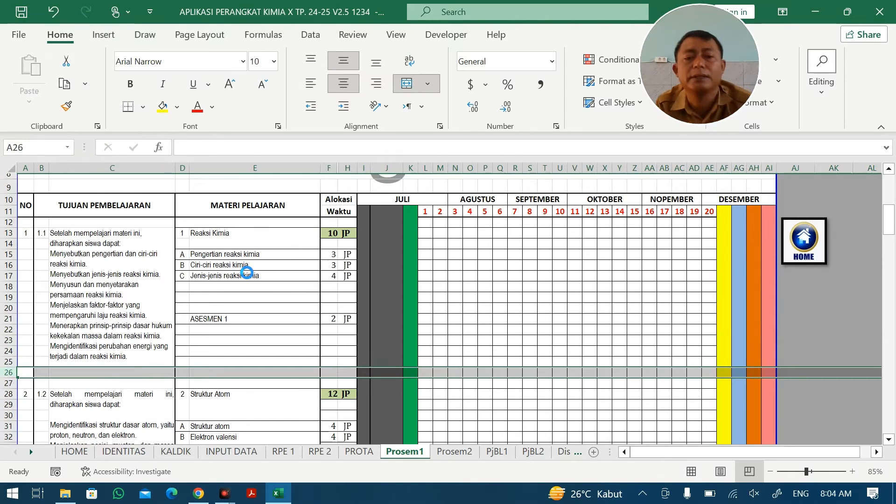
left_click(243, 275)
left_click(231, 274)
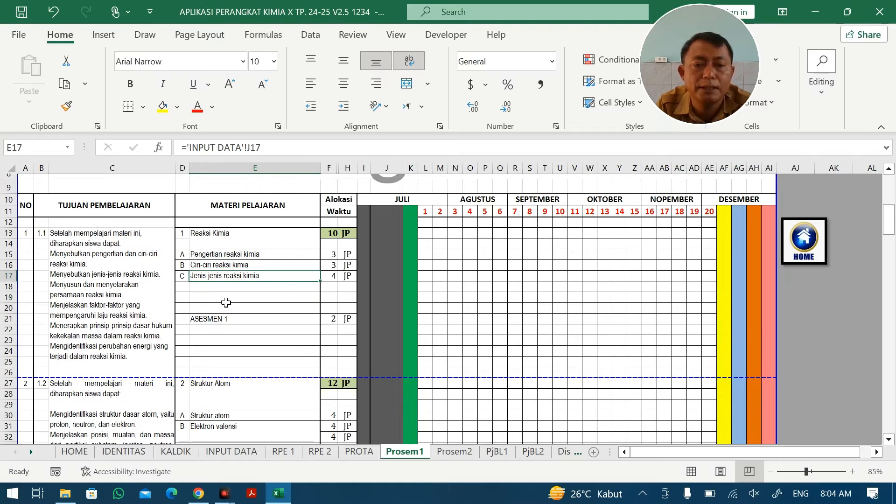
left_click(226, 299)
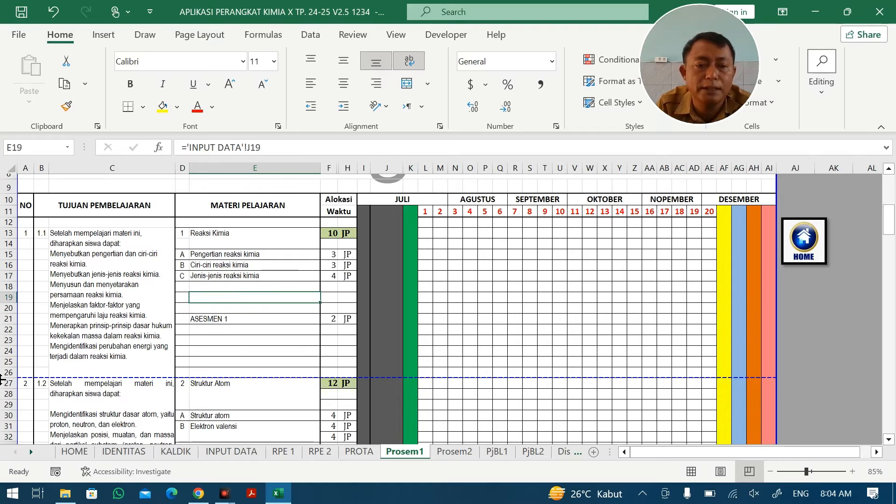
left_click(222, 330)
left_click(210, 372)
left_click(183, 331)
left_click(182, 361)
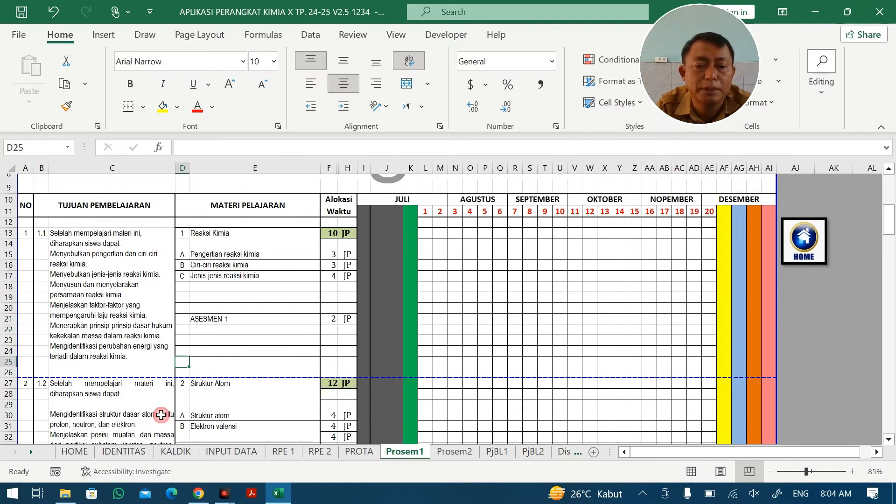
On the INPUT DATA sheet, remove the blank line after "diharapkan siswa dapat:" in the Struktur Atom objective in C21
scroll(161, 411, "down", 4)
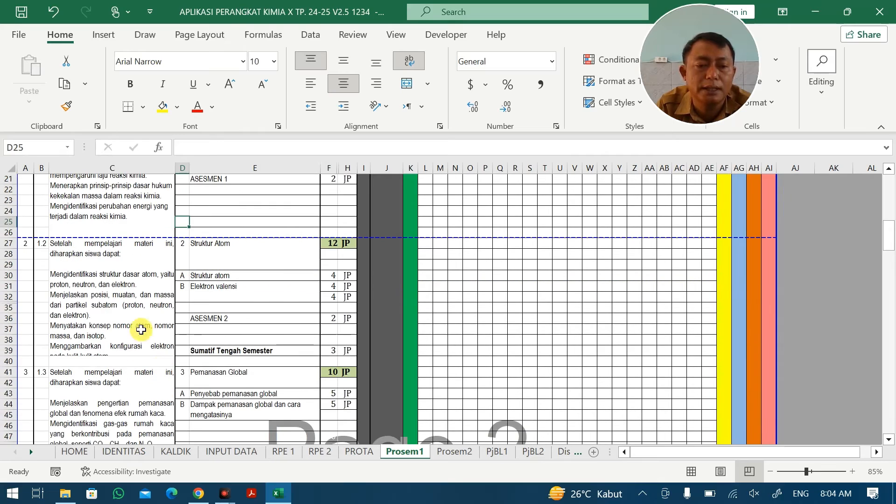
left_click(60, 264)
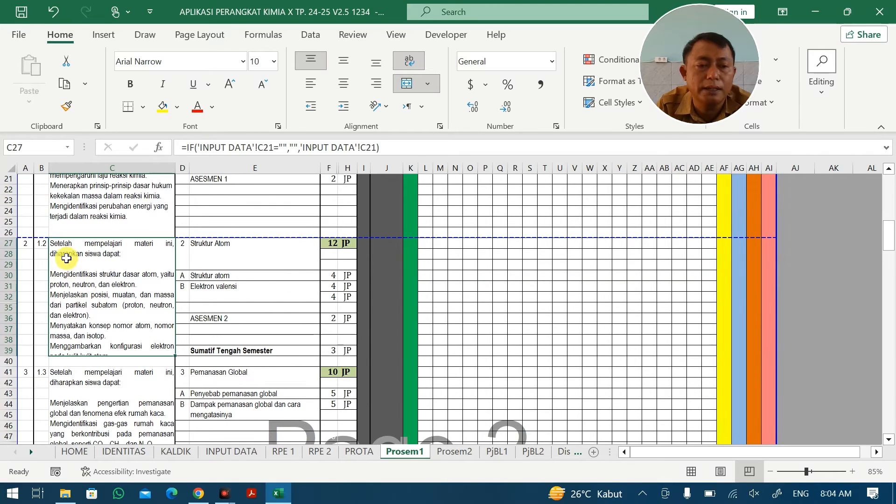
left_click(231, 452)
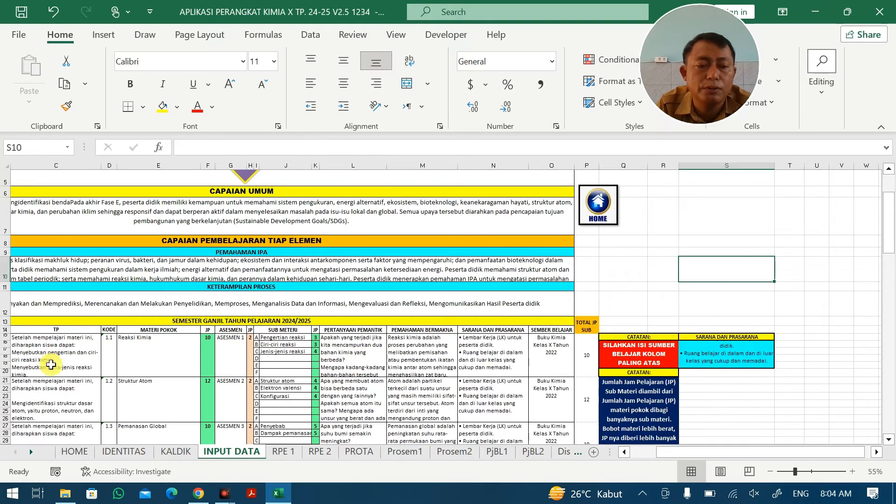
left_click(26, 401)
double_click(25, 395)
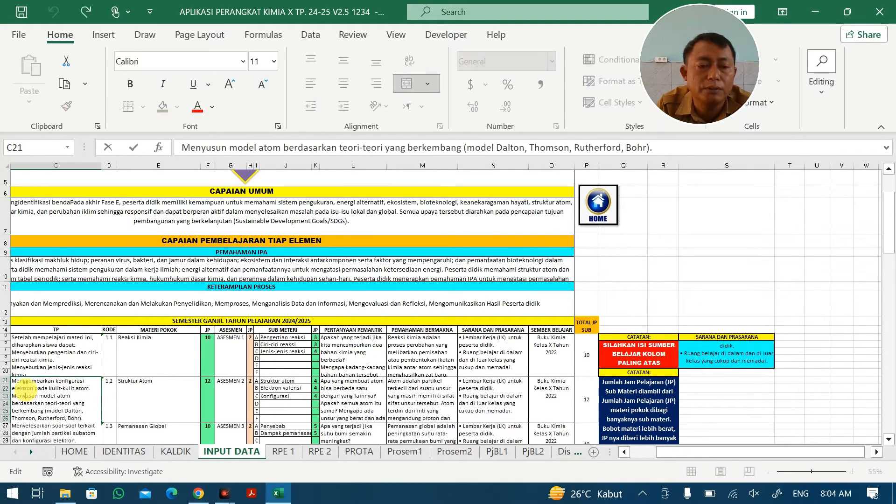
scroll(27, 391, "up", 2)
scroll(198, 328, "down", 5)
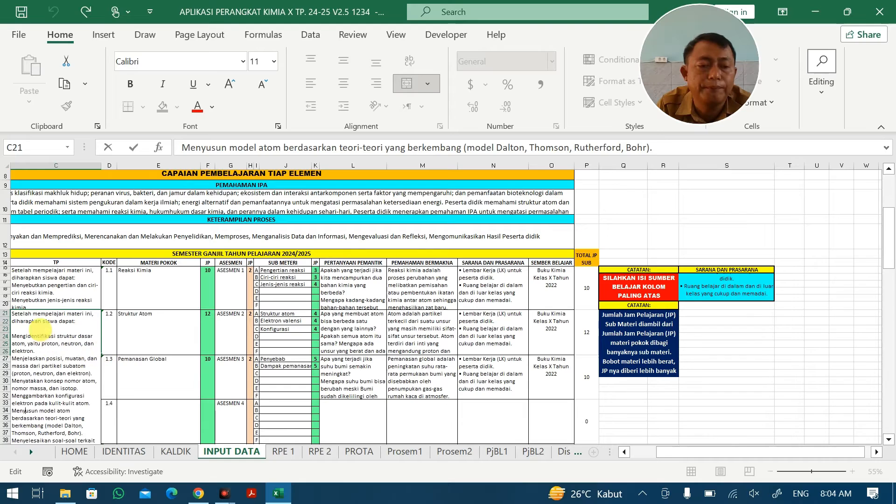
left_click(37, 323)
left_click(36, 329)
key("Delete")
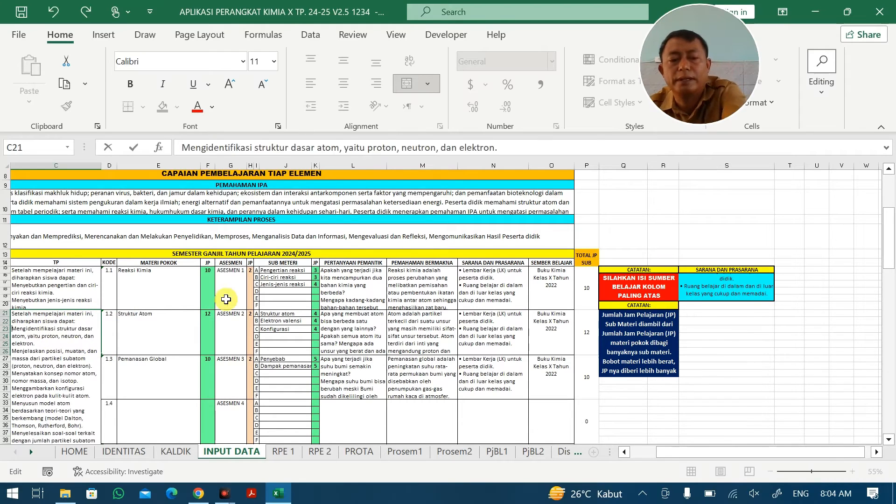
left_click(226, 300)
Remove the blank line after "diharapkan siswa dapat:" in the Pemanasan Global objective in C27
scroll(184, 320, "down", 1)
double_click(58, 306)
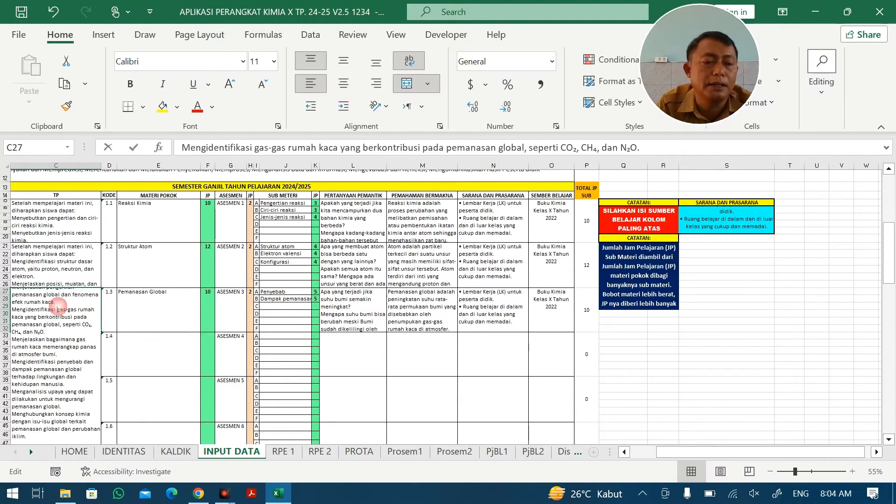
scroll(58, 307, "up", 2)
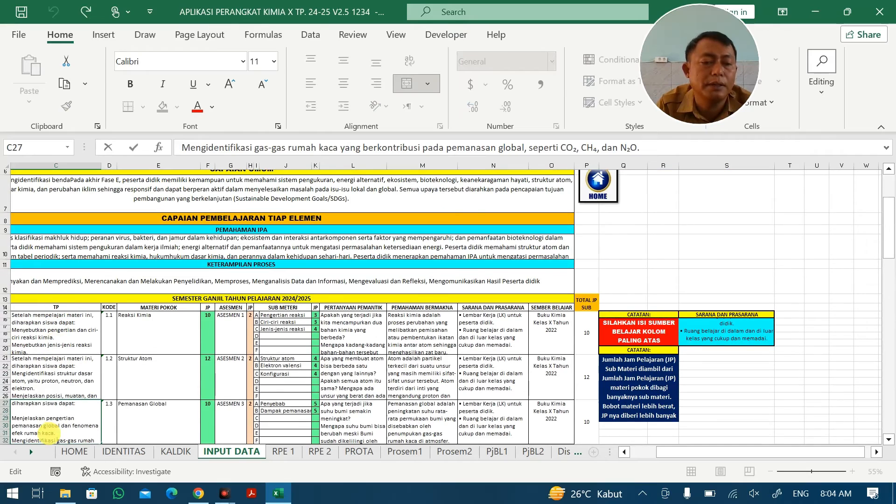
left_click(34, 410)
key("Delete")
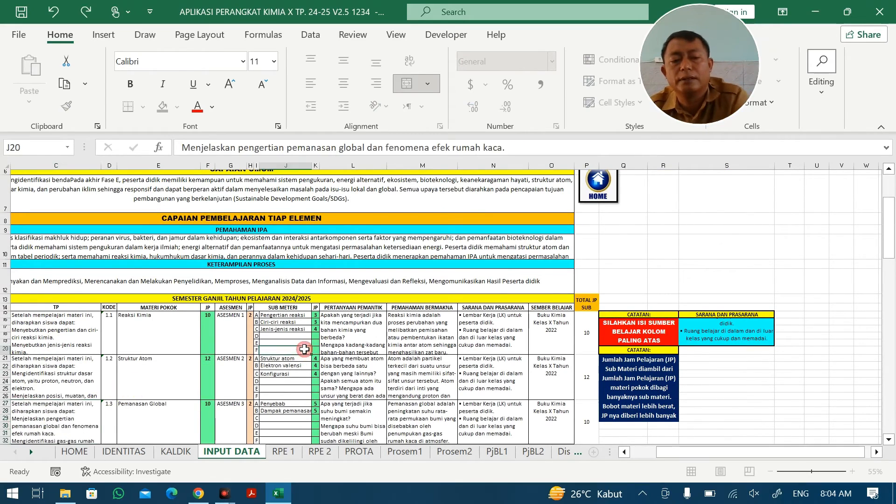
Inspect the source references of the empty JP cells F34, F35 and F15 on the Prosem2 sheet
scroll(194, 378, "down", 2)
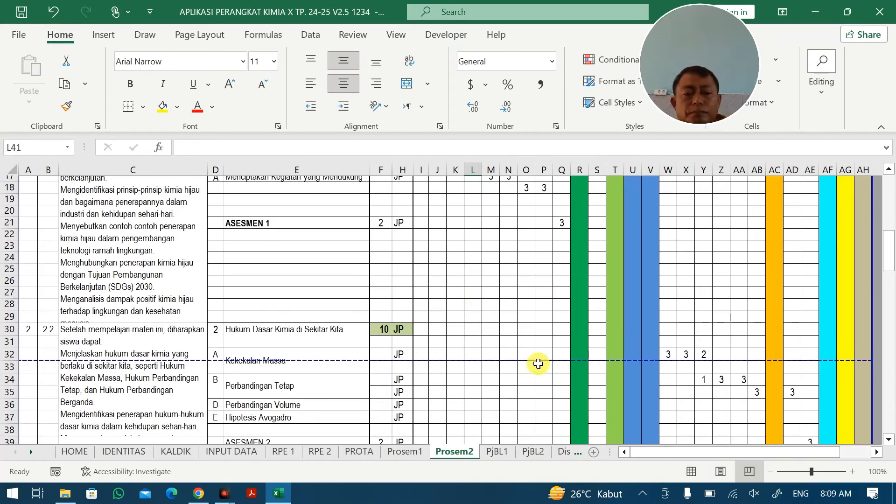
left_click(377, 383)
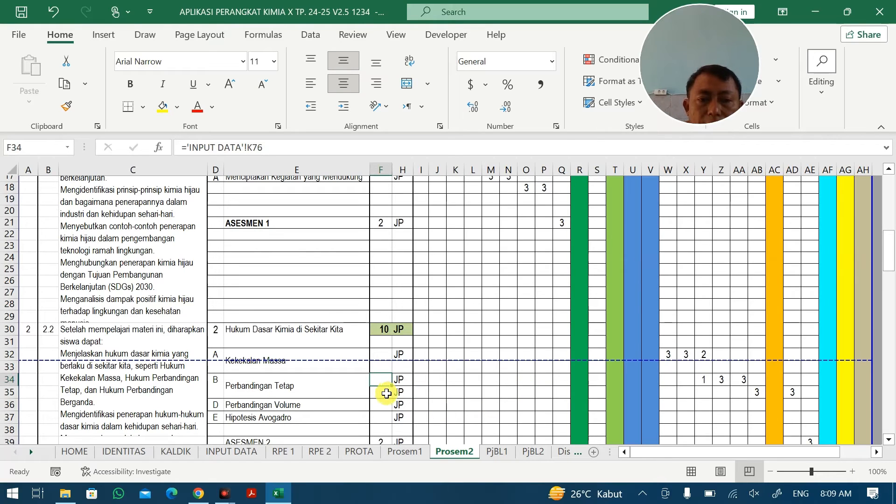
left_click(387, 395)
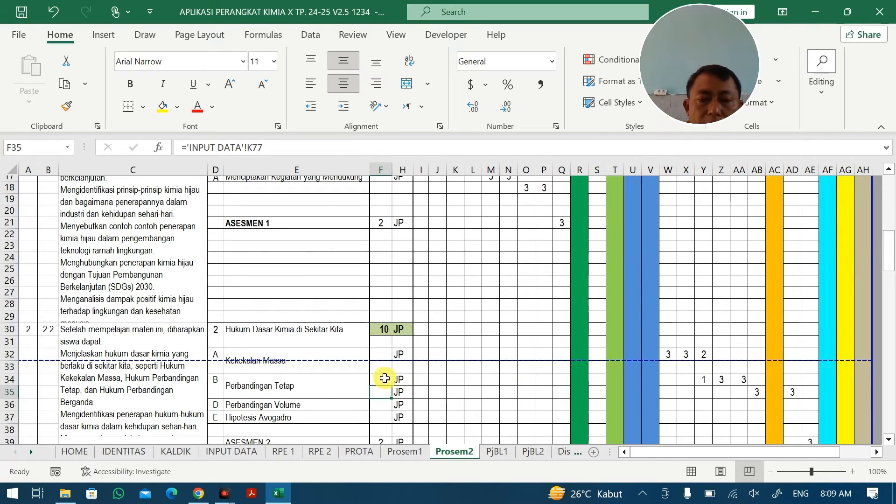
scroll(385, 378, "up", 2)
left_click(386, 235)
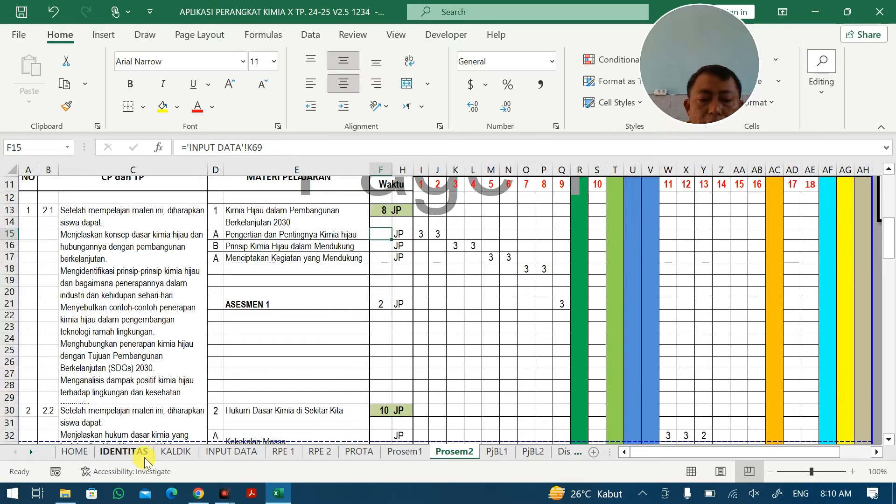
On the INPUT DATA sheet, enter JP values 3, 4 and 3 for the Kimia Hijau sub-materials in K69:K71
left_click(258, 453)
scroll(399, 397, "down", 4)
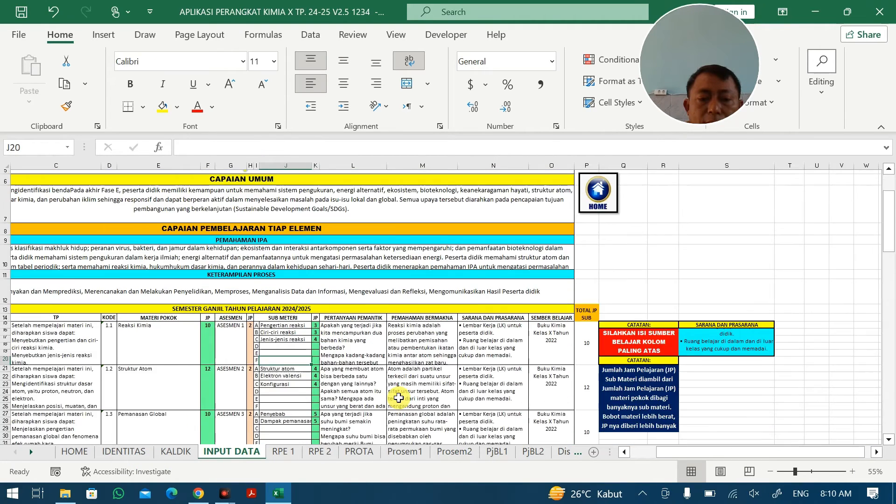
scroll(399, 397, "down", 14)
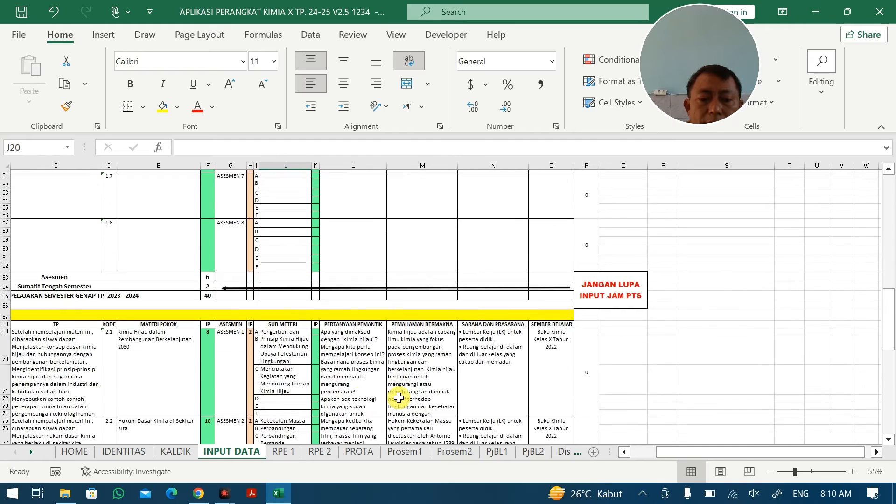
left_click(316, 327)
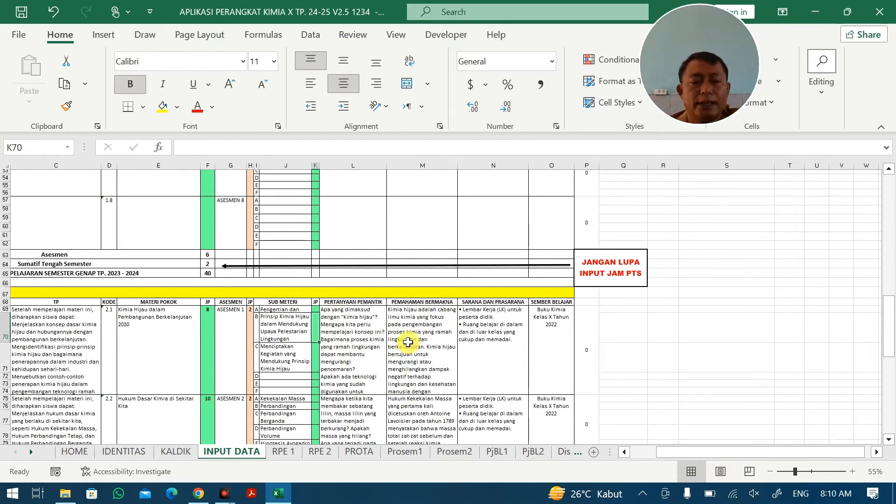
left_click(318, 309)
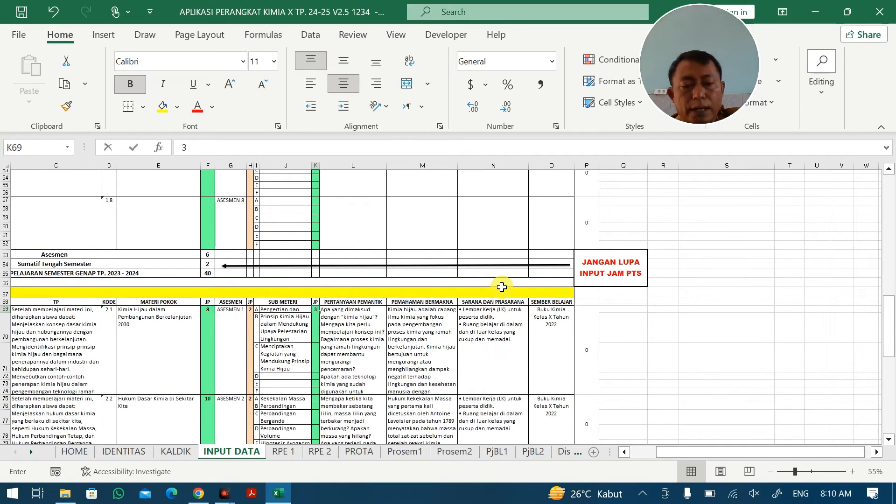
key("Return")
type("3")
key("Return")
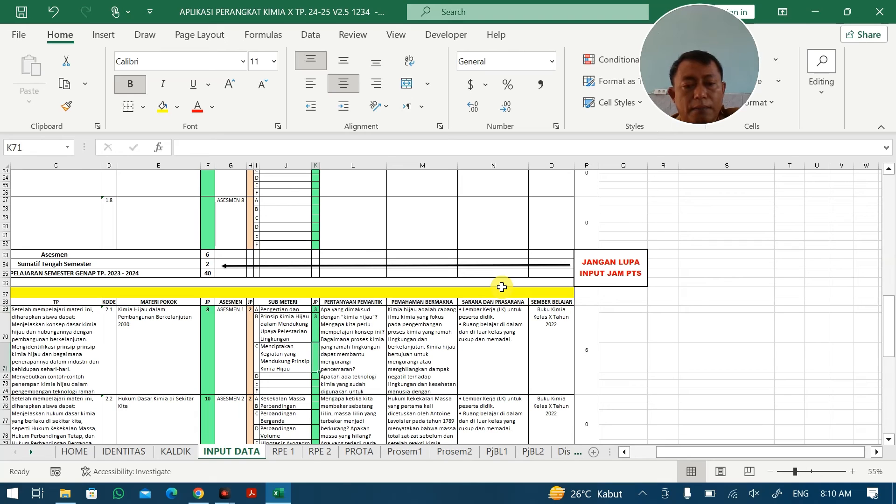
key("Up")
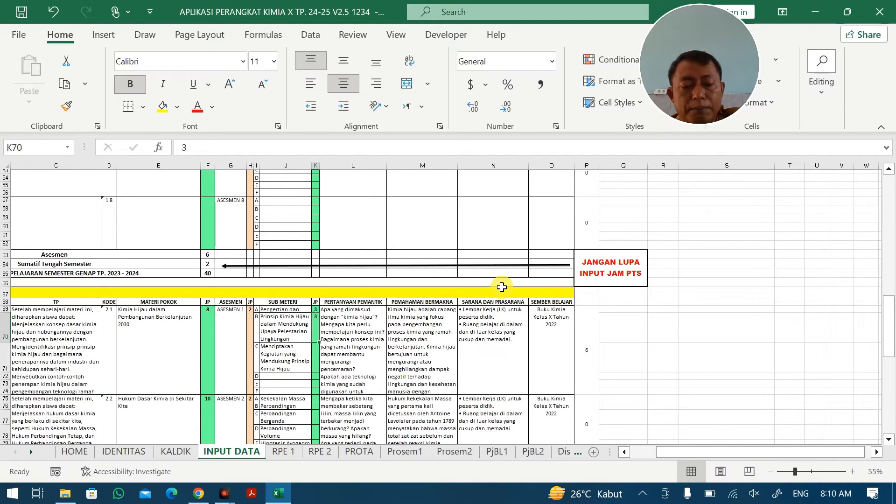
type("4")
key("Return")
type("3")
key("Return")
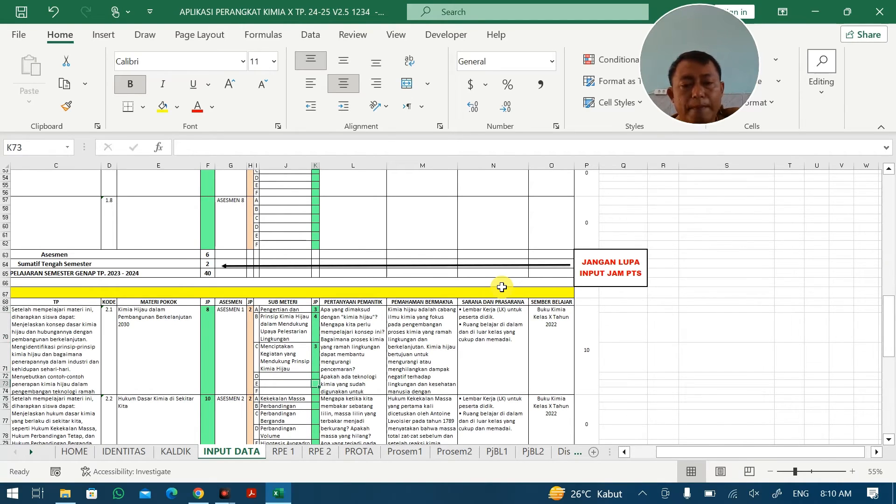
Change the JP of the first two Kimia Hijau sub-materials to 2 in K69 and 3 in K70
left_click(314, 309)
type("2")
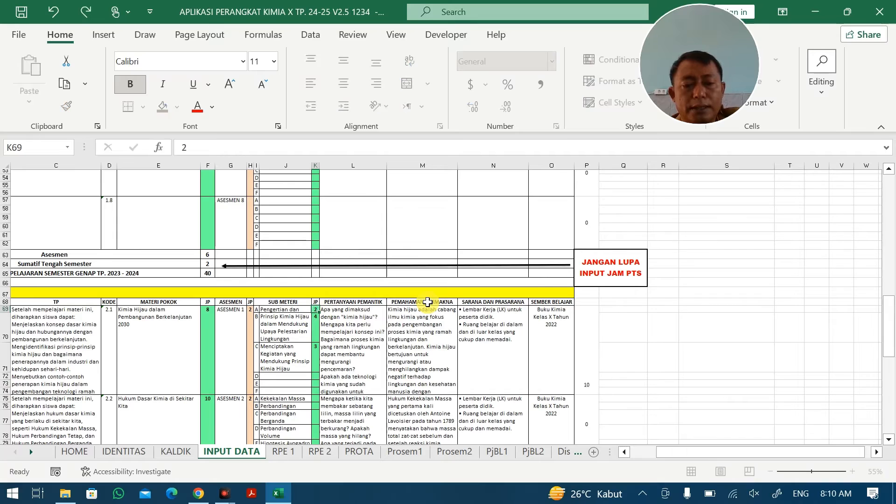
key("Return")
type("3")
key("Return")
key("Return")
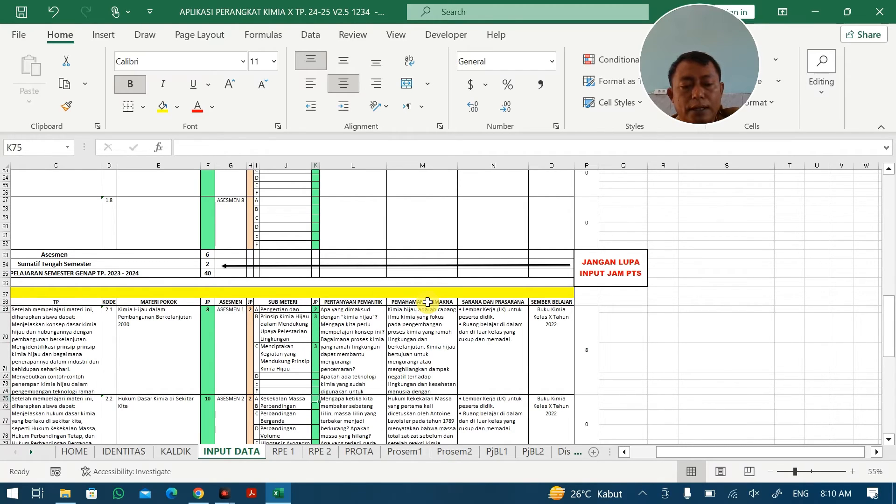
type("3")
key("Return")
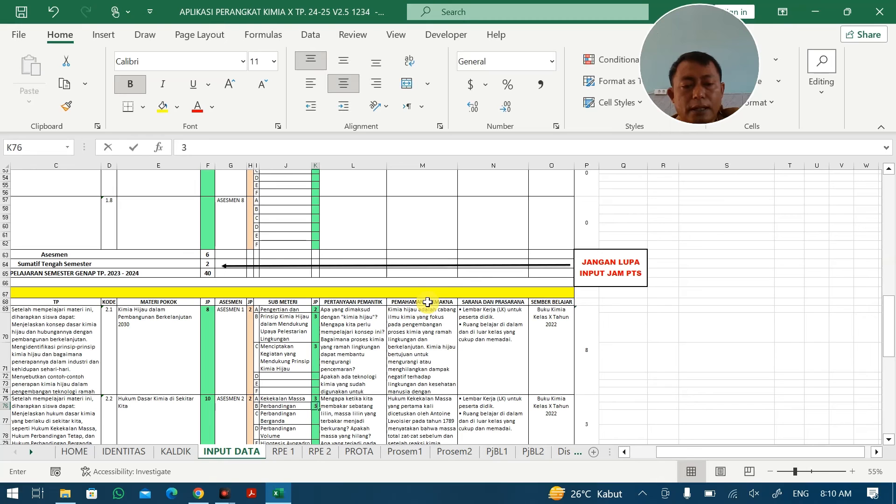
key("Return")
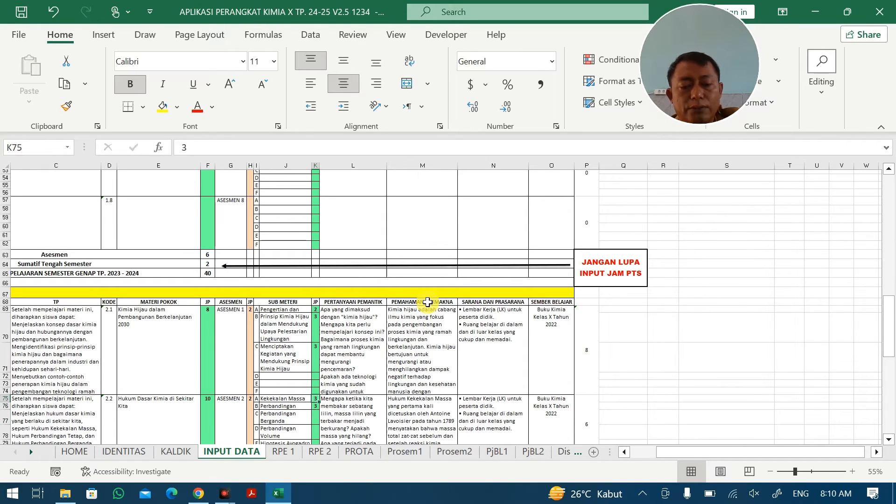
Enter 2 JP for each of the five Hukum Dasar Kimia sub-materials in K75:K79
type("2")
key("Return")
type("2")
key("Return")
type("2")
key("Return")
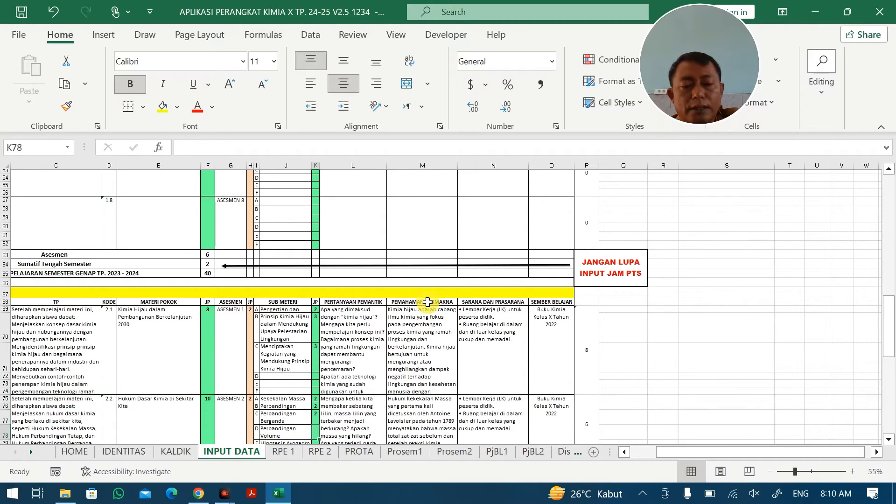
key("Return")
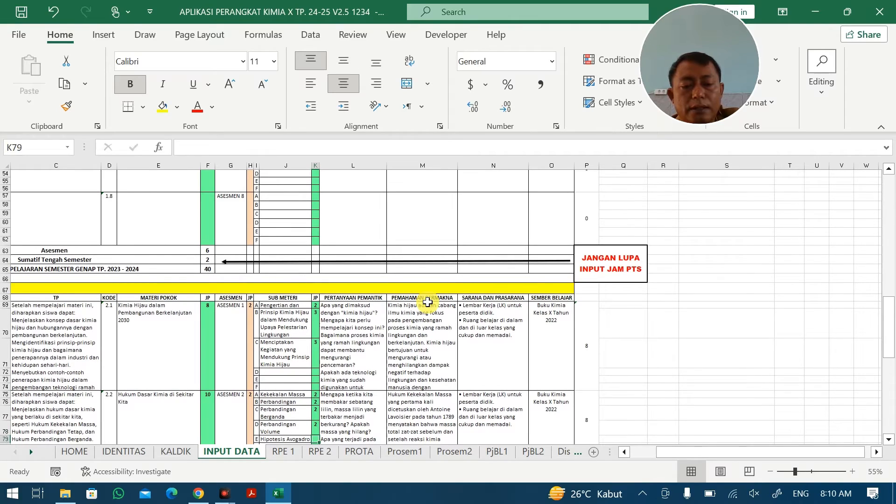
type("2")
key("Return")
Enter 2 JP for each of the five Struktur Atom - Keunggulan Nanomaterial sub-materials in K81:K85
key("Return")
key("Return")
key("Return")
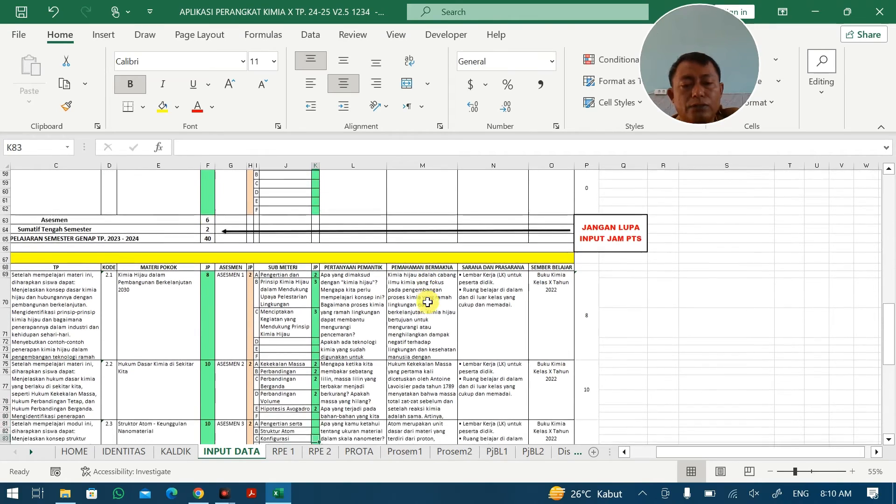
key("Return")
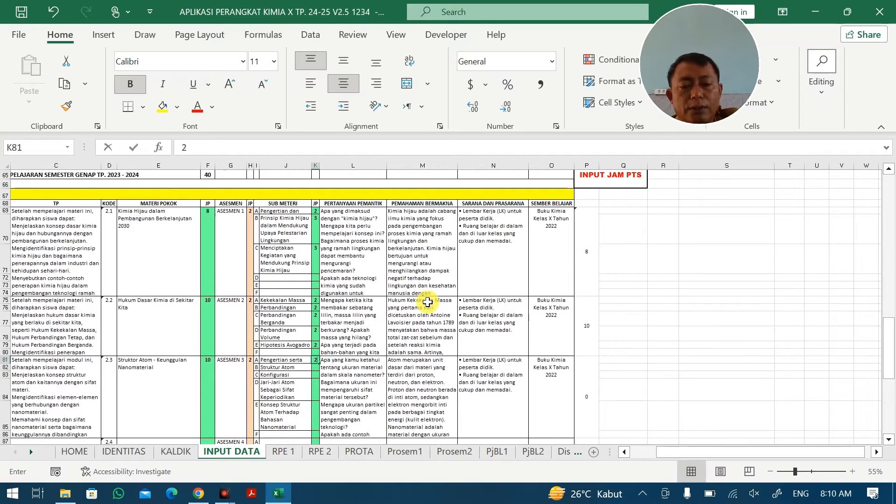
key("Return")
type("2")
key("Return")
type("2")
key("Return")
type("2")
key("Return")
key("2")
key("Return")
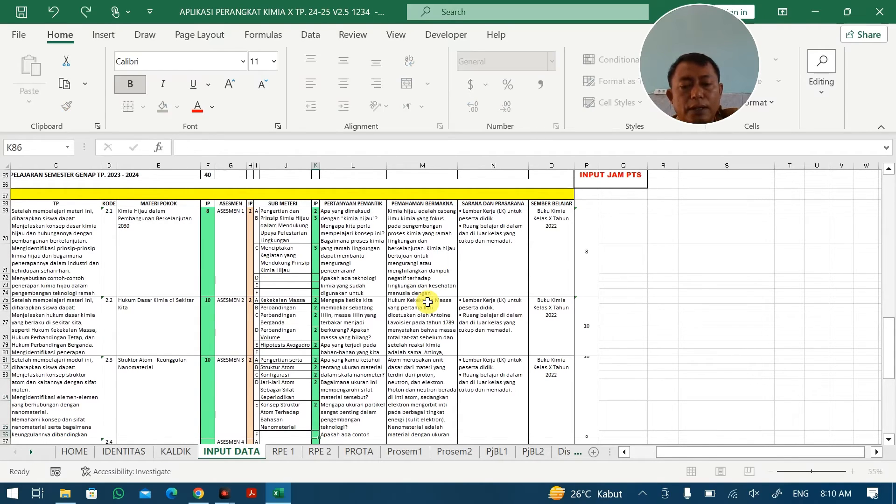
key("Return")
key("Return")
key("Return")
key("Return")
key("Return")
key("Return")
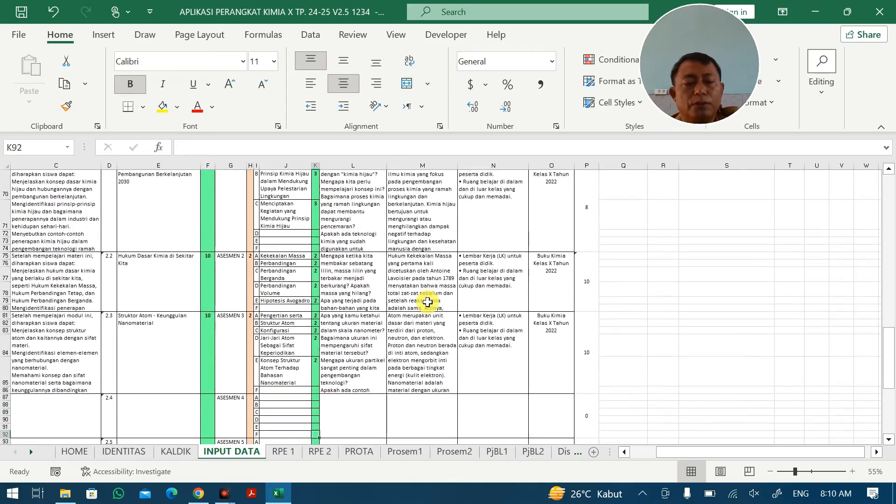
On the Prosem1 sheet, schedule the Struktur atom sub-material with 2 JP each in S30 and T30
scroll(422, 303, "up", 8)
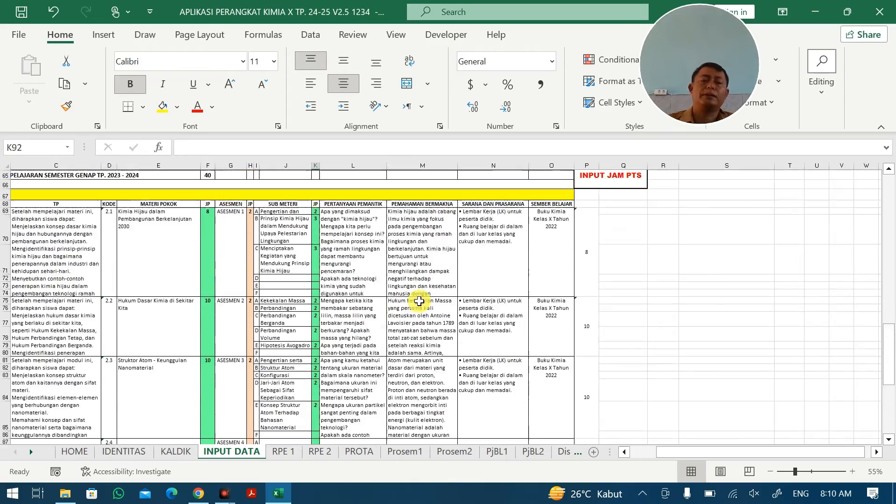
scroll(433, 290, "up", 10)
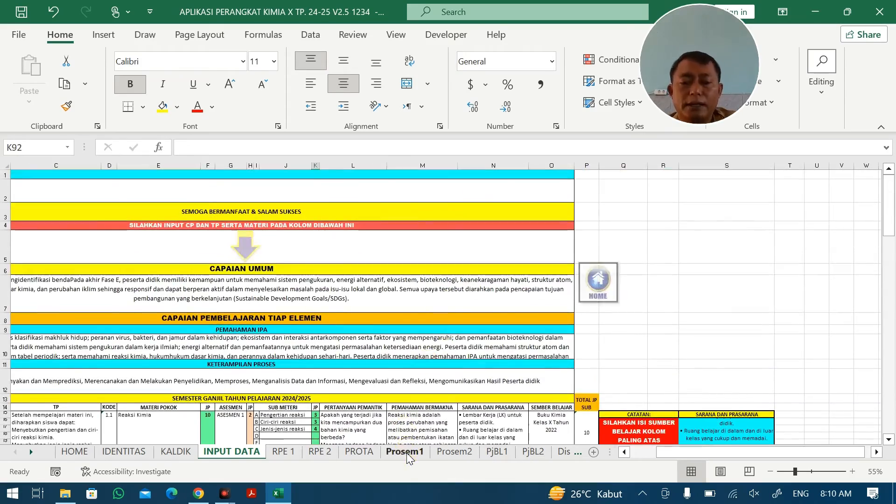
left_click(405, 452)
scroll(386, 371, "up", 5)
scroll(472, 352, "down", 7)
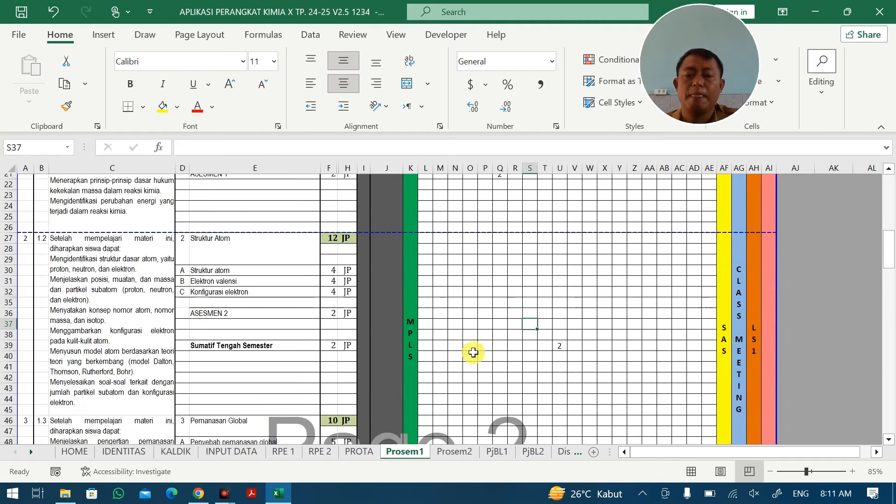
scroll(544, 252, "up", 1)
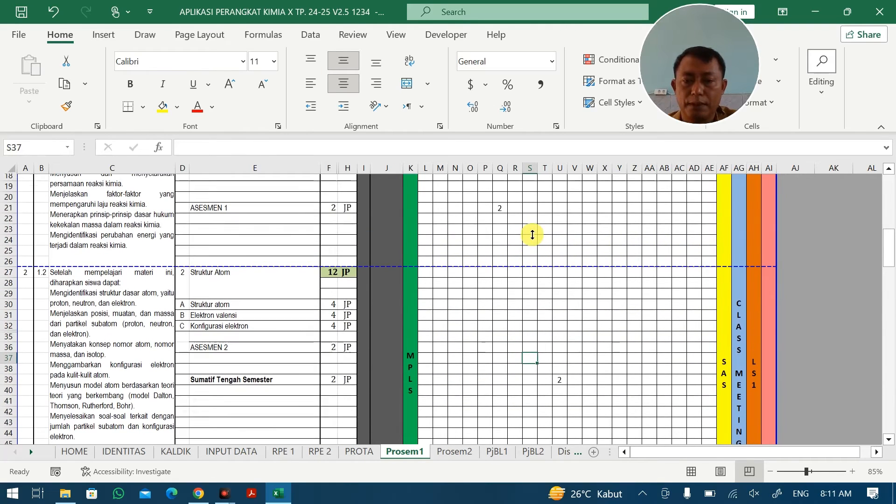
left_click(529, 307)
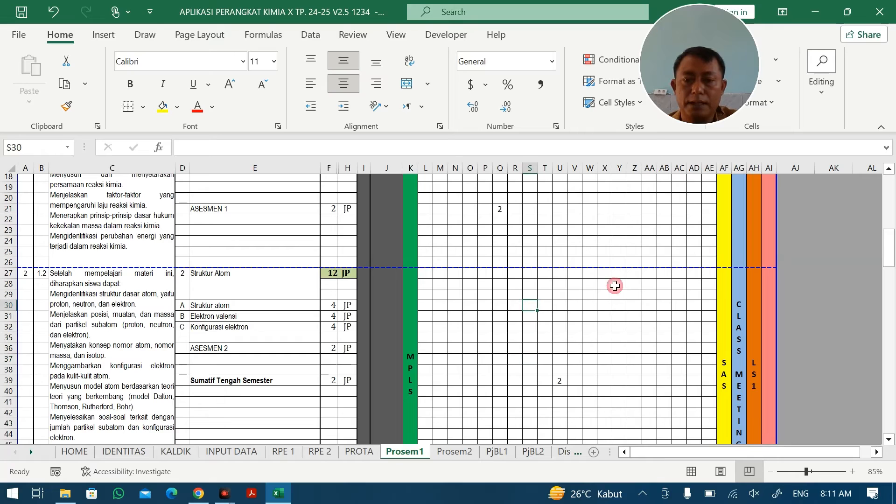
type("2")
key("Tab")
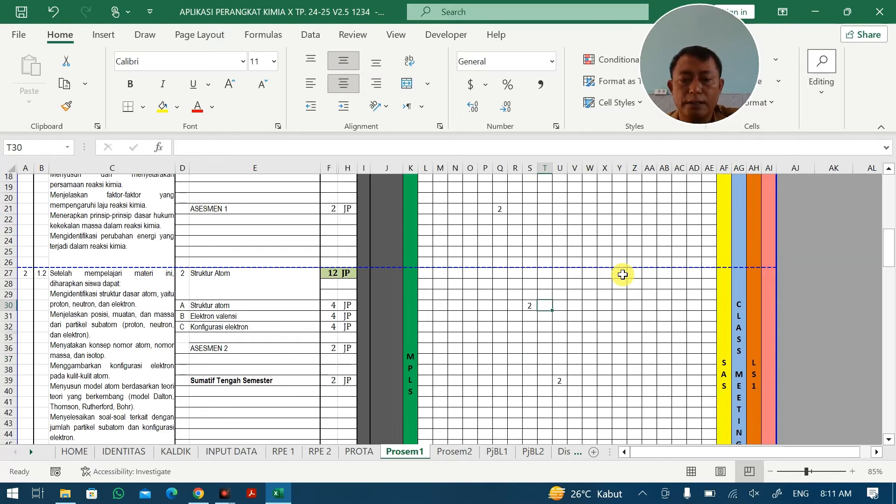
Schedule the Elektron valensi sub-material with 2 JP each in V31 and W31
key("Down")
key("Down")
key("Down")
key("Right")
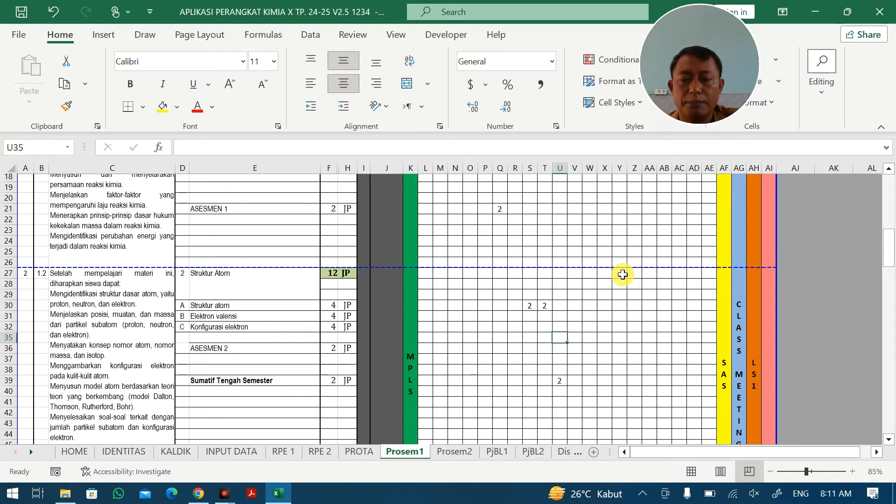
key("Right")
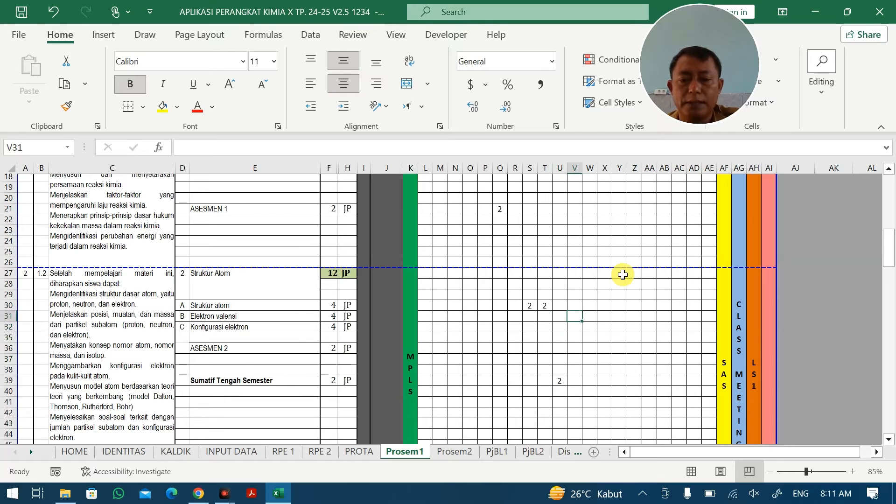
type("2")
key("Tab")
type("2")
key("Return")
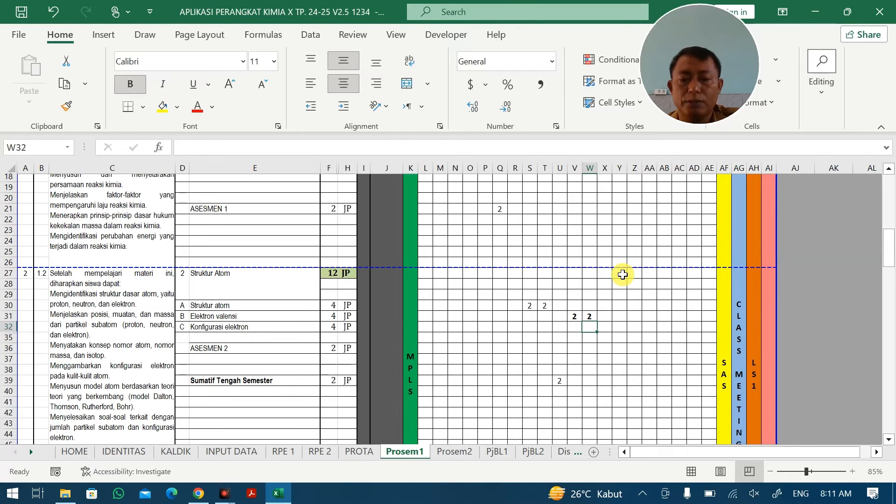
Schedule the Konfigurasi elektron sub-material with 2 JP each in X32 and Y32
key("Right")
type("2")
key("Tab")
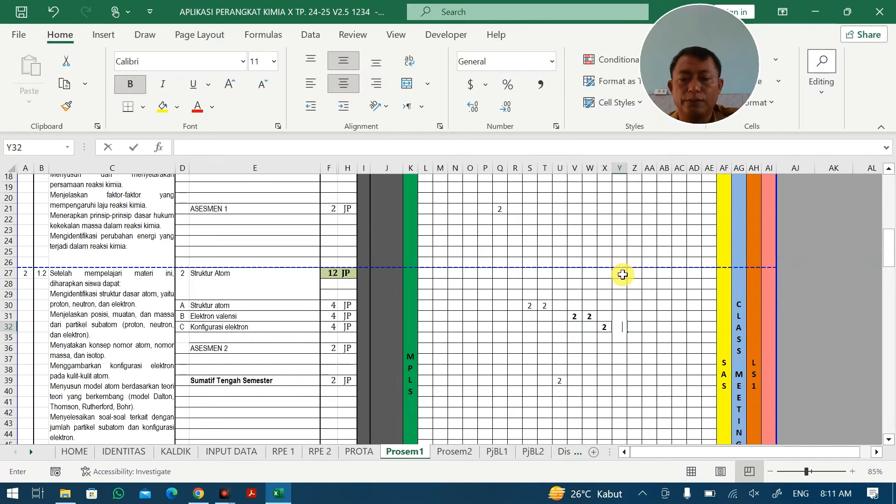
type("2")
key("Tab")
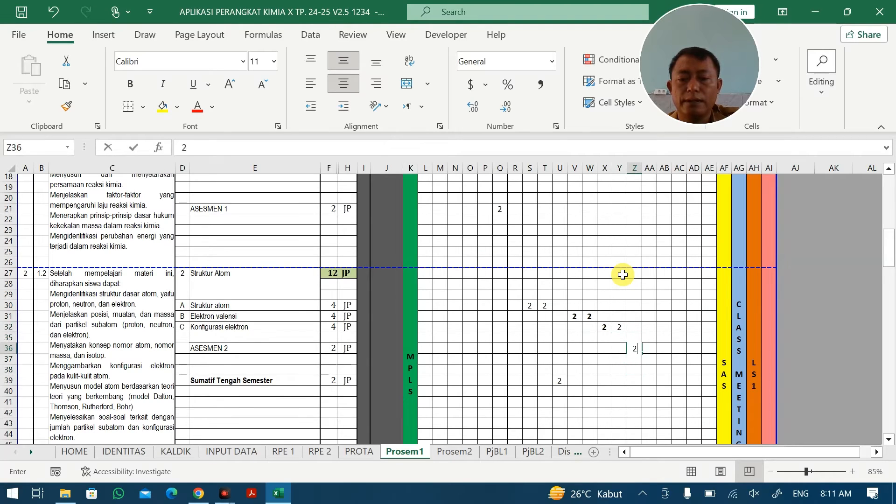
Schedule ASESMEN 2 with 2 JP in Z36
type("2")
key("Return")
key("Down")
key("Down")
key("Down")
key("Down")
key("Down")
key("Down")
key("Down")
key("Down")
key("Down")
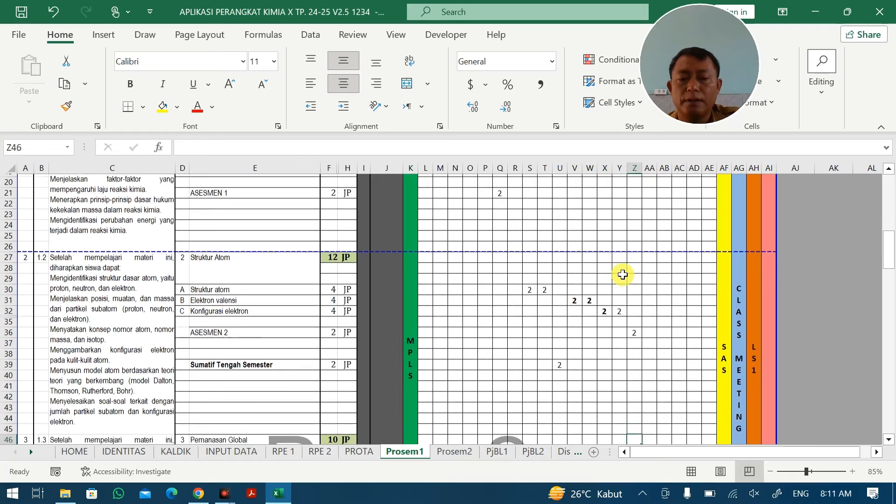
Remove the bold formatting from the scheduled hours in U29:Y32 on Prosem1
scroll(623, 274, "down", 2)
left_click(566, 235)
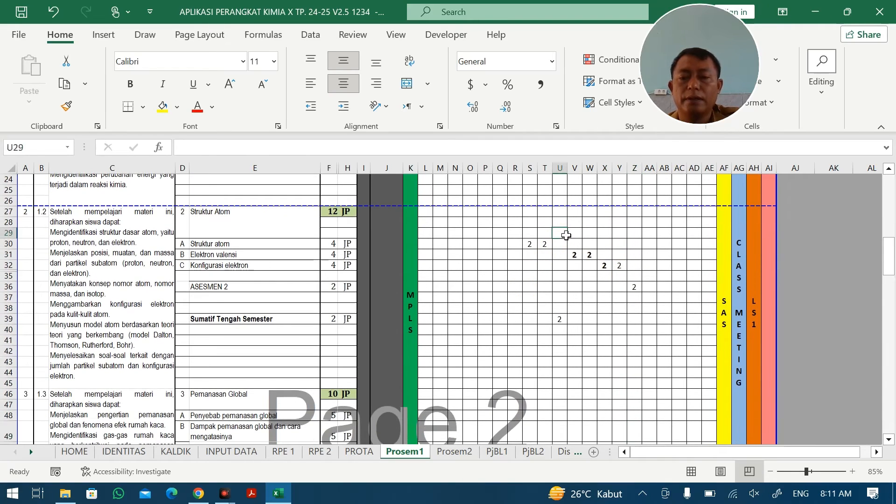
left_click_drag(566, 235, 619, 266)
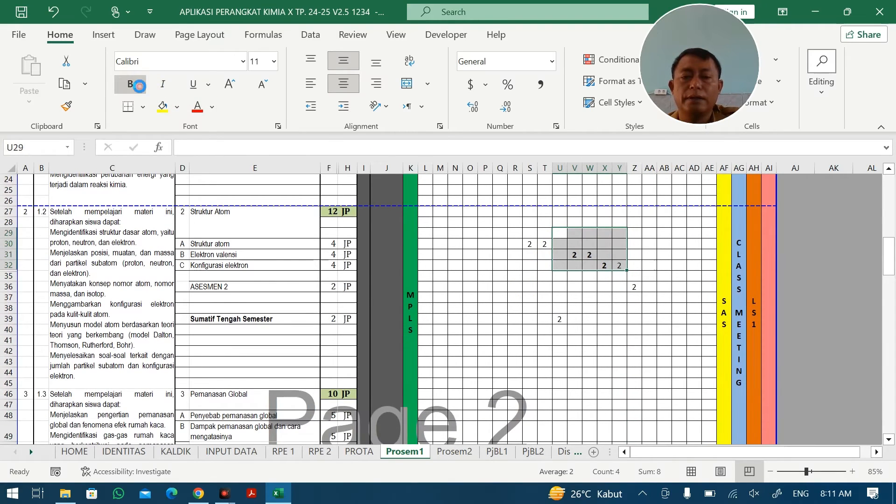
left_click(138, 86)
Schedule the Penyebab pemanasan global sub-material with 2 JP each in AA48 and AB48 and 1 JP in AC48
scroll(602, 357, "down", 4)
scroll(603, 358, "up", 3)
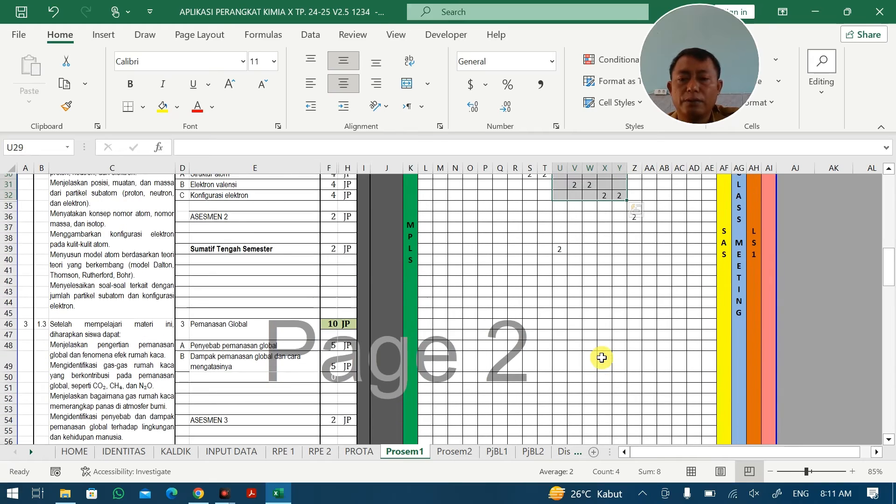
left_click(651, 327)
left_click(650, 346)
type("2")
left_click(667, 345)
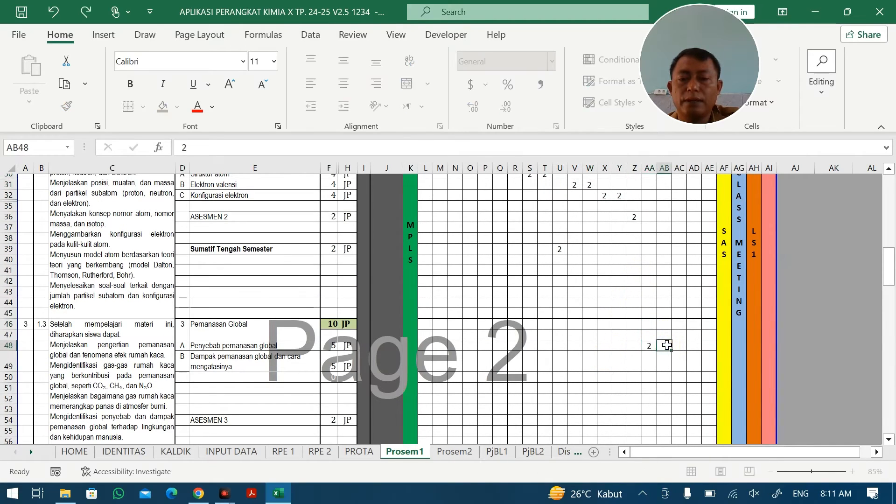
left_click(679, 346)
type("1")
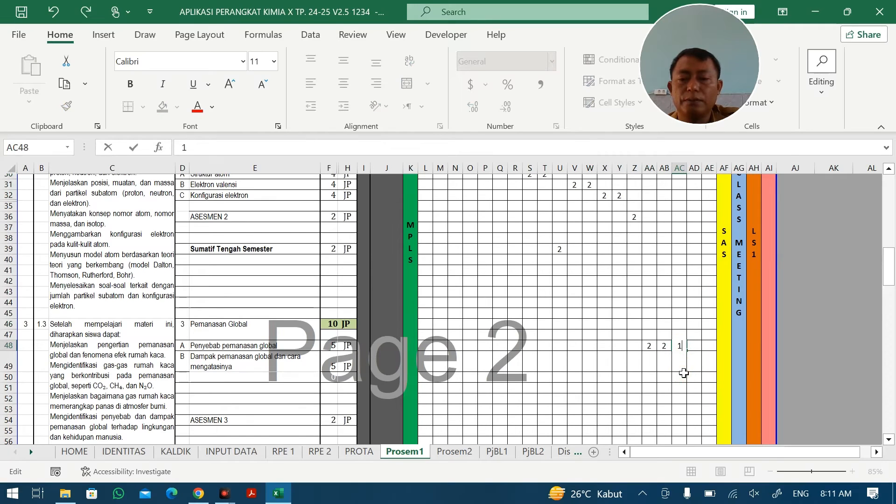
Schedule the Dampak pemanasan global sub-material with 1 JP in AC49 and 2 JP each in AD49 and AE49
left_click(683, 373)
left_click(680, 362)
type("1")
left_click(694, 362)
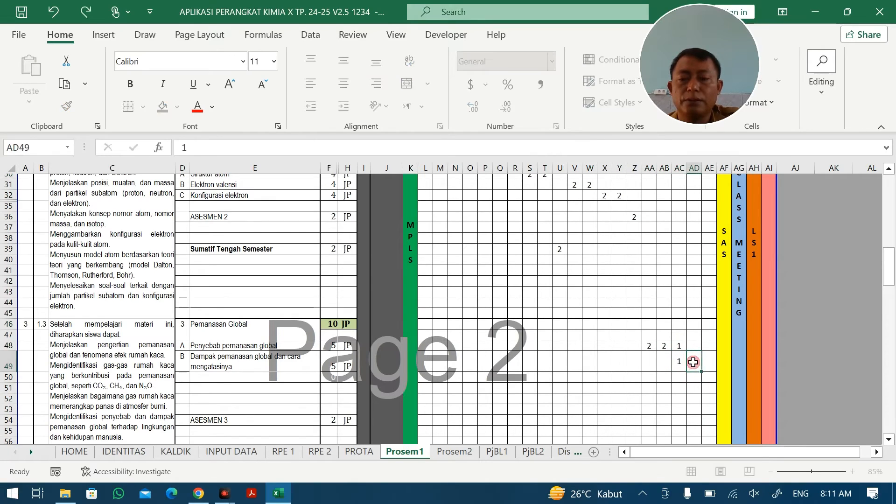
type("2")
left_click(708, 366)
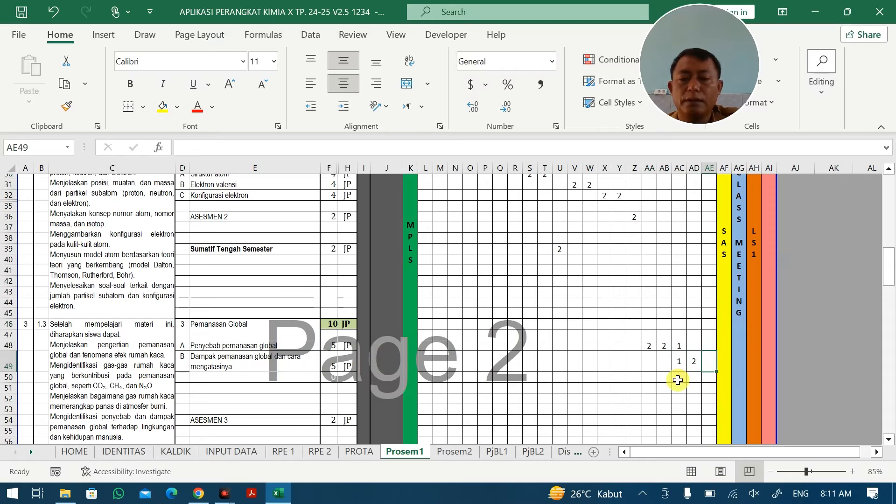
type("2")
left_click(660, 387)
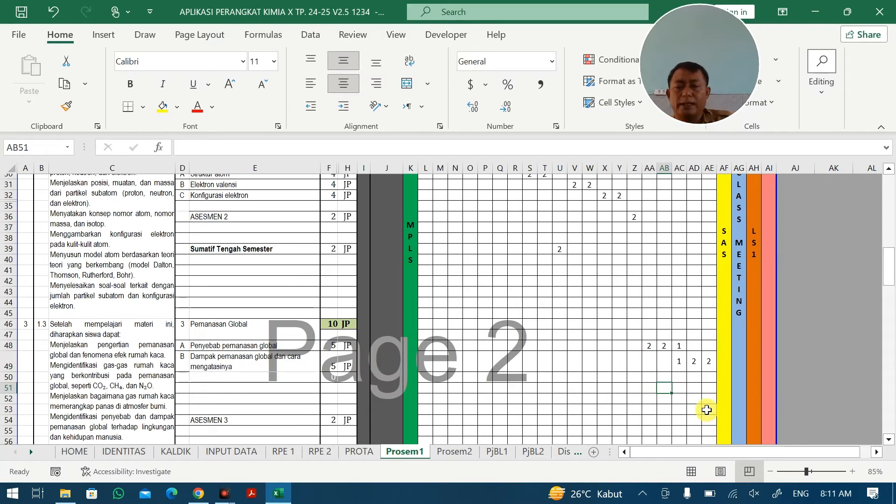
Compare the entered schedule with the weekly totals in the JUMLAH JAM PELAJARAN row to find weeks without hours
left_click(706, 410)
scroll(665, 406, "up", 4)
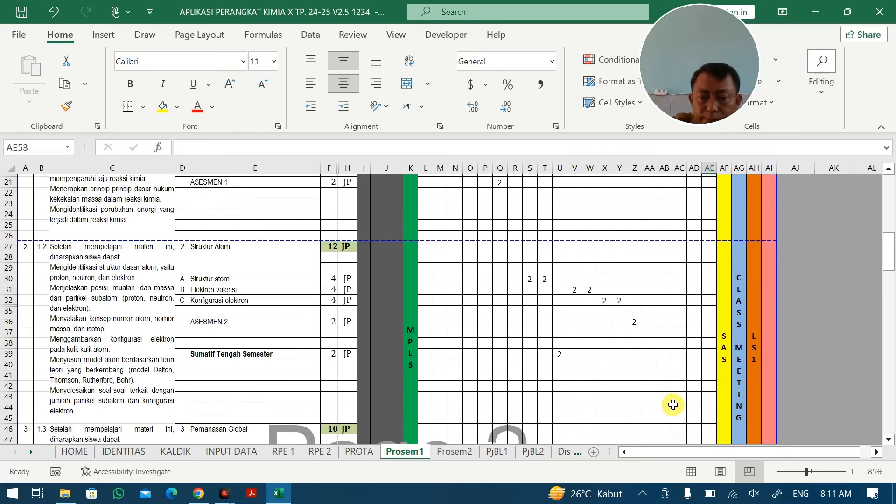
scroll(671, 425, "up", 3)
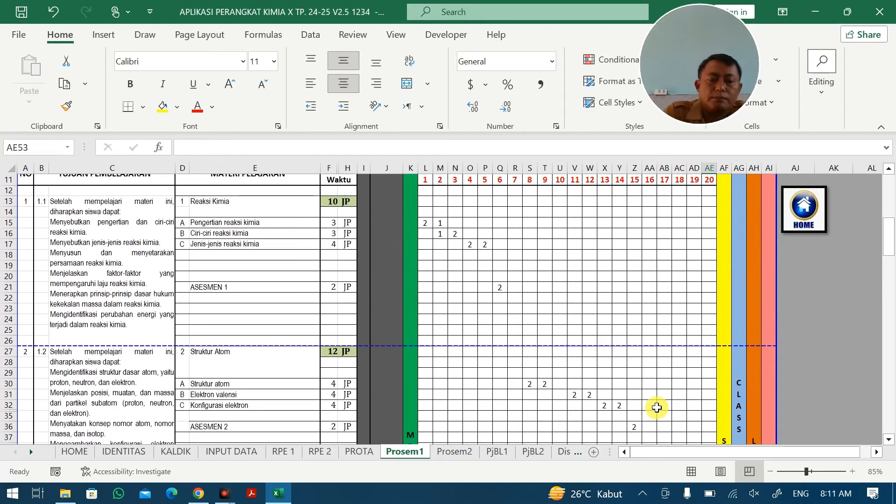
scroll(651, 402, "up", 1)
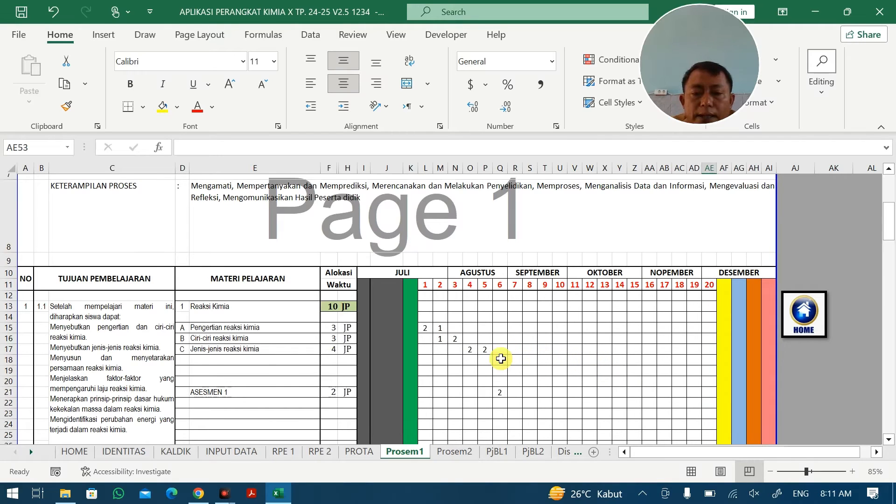
scroll(547, 362, "down", 1)
scroll(510, 330, "down", 15)
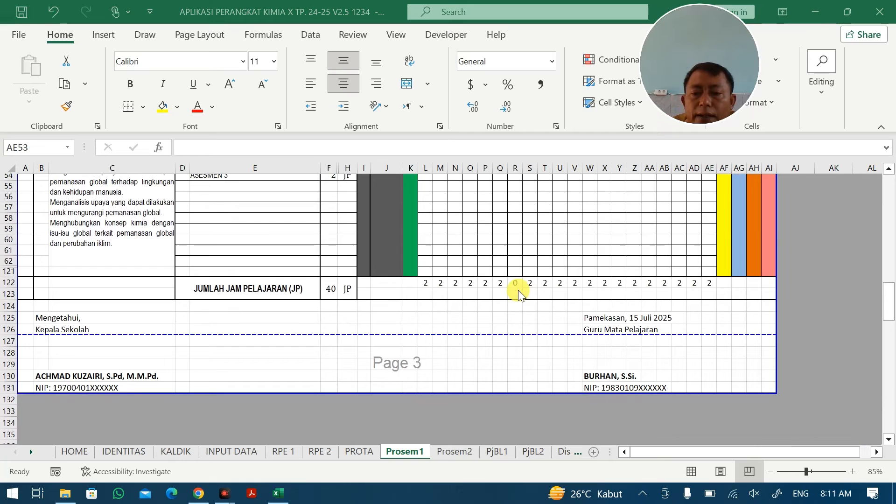
left_click(519, 293)
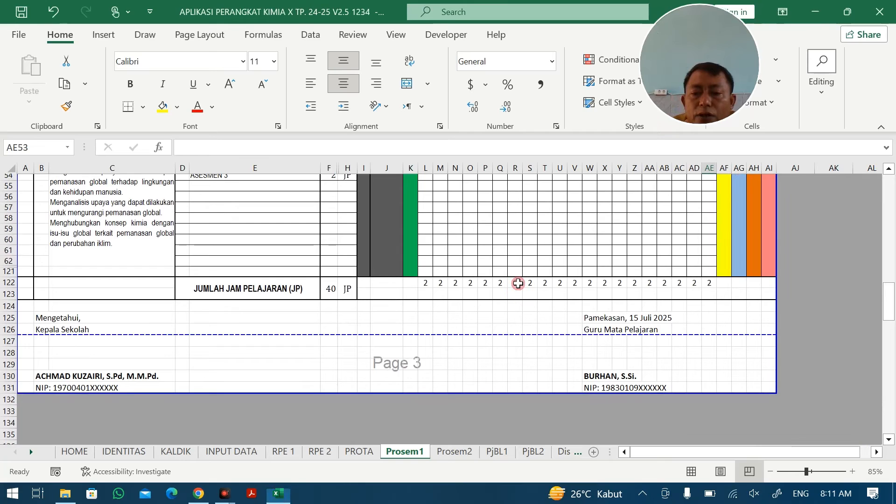
Shift the Struktur atom schedule one week earlier, with 2 JP each in R30 and S30, leaving T30 empty
scroll(520, 297, "up", 1)
scroll(521, 300, "up", 10)
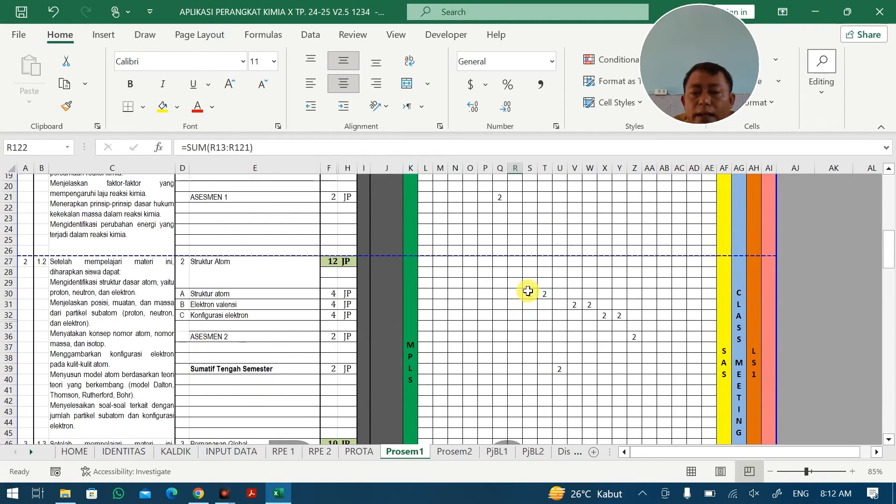
left_click(528, 292)
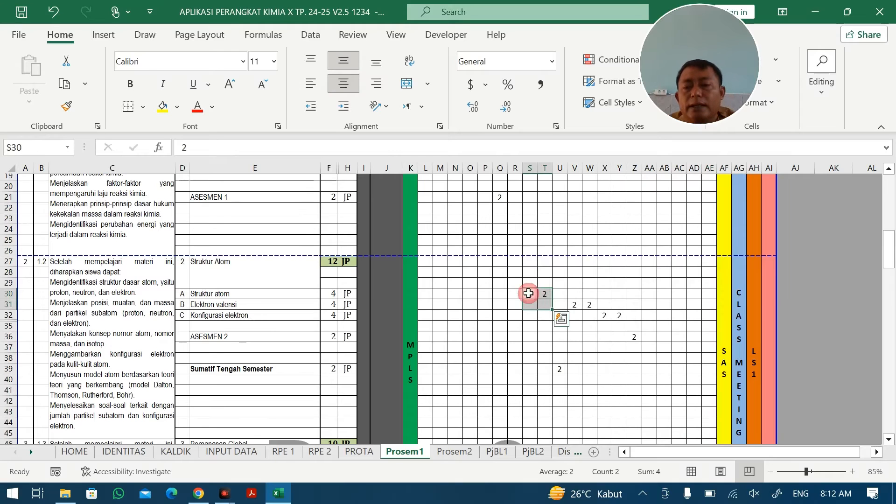
left_click(520, 297)
type("2")
key("Right")
key("Right")
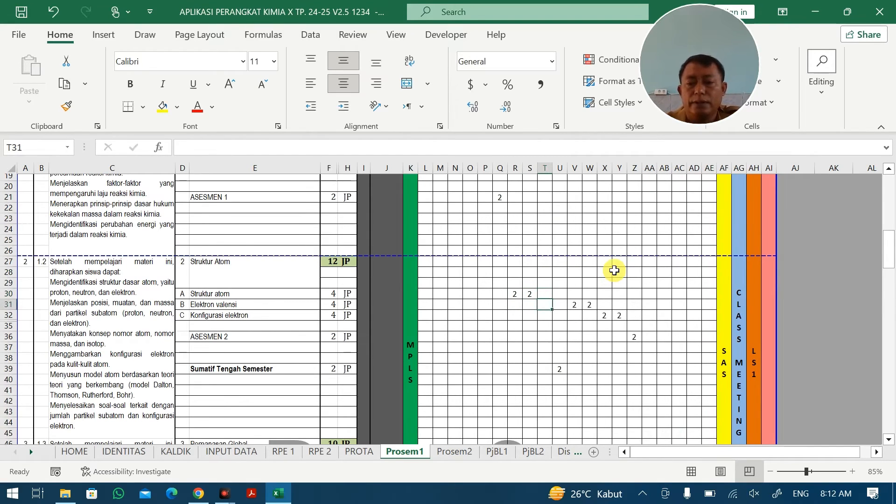
Enter 2 JP in T31 for the Elektron valensi sub-material
type("2")
key("Right")
key("Right")
key("Right")
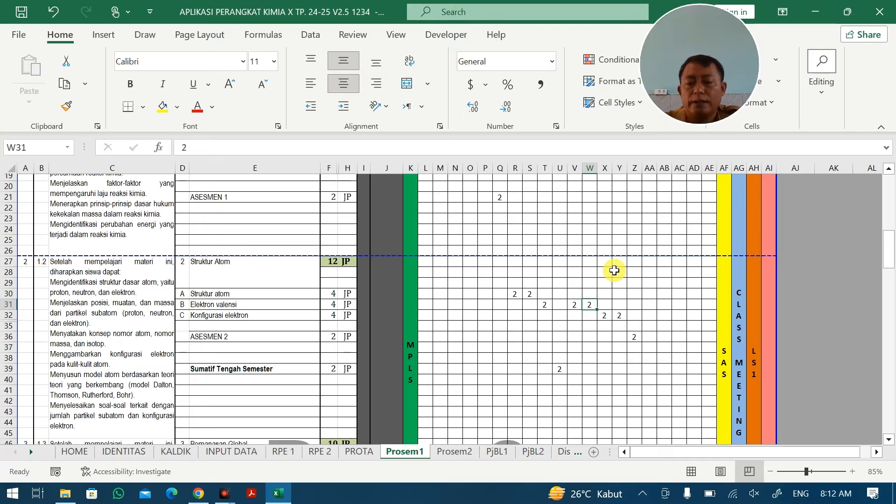
Clear the Elektron valensi hours in W31 and enter 2 JP for Konfigurasi elektron in W32
key("Down")
type("2")
key("Right")
key("Right")
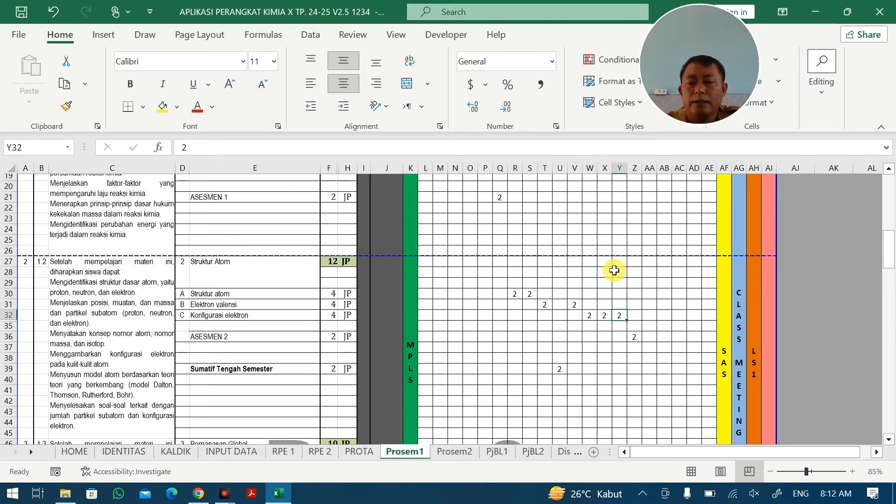
Clear Y32 and add 2 JP in Y35 and in AA36 on the ASESMEN 2 row
key("Down")
type("2")
key("Right")
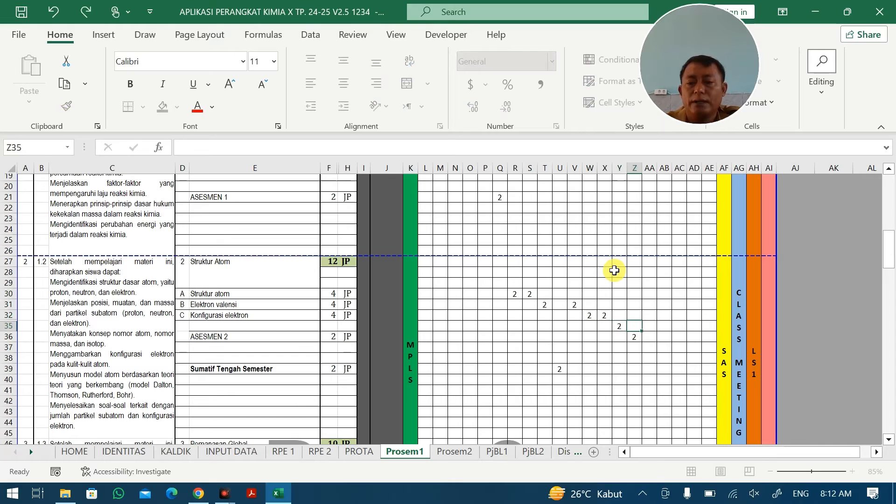
key("Down")
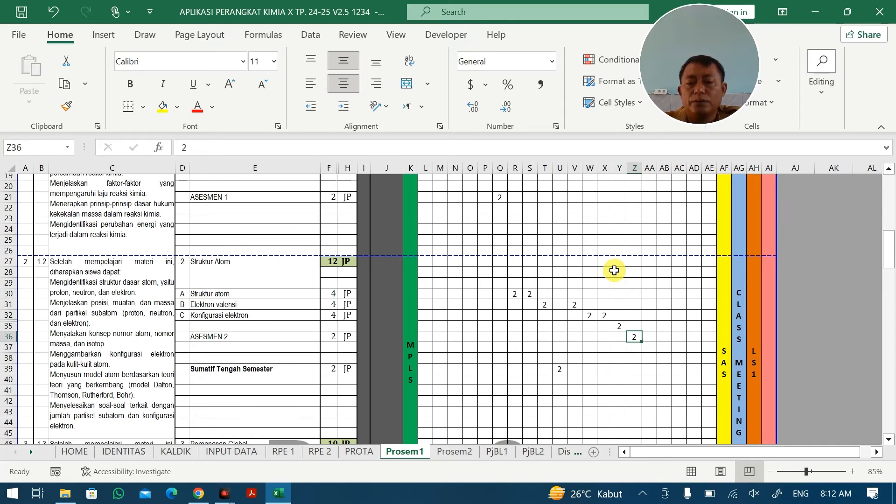
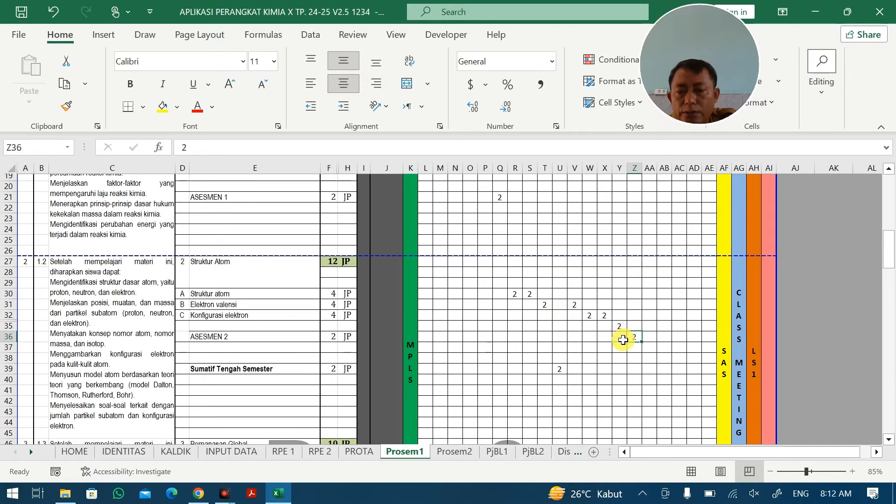
left_click(646, 337)
type("2")
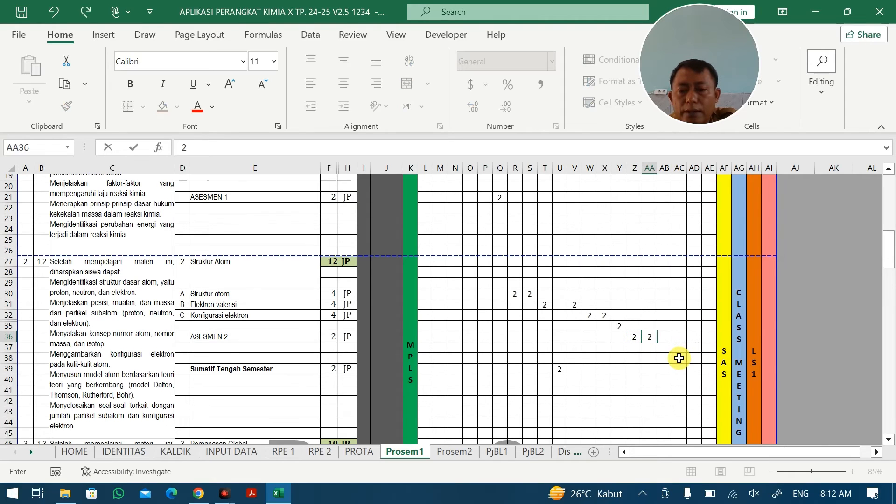
Shift the Penyebab pemanasan global hours by clearing AA48 and entering 2 JP in AC48
scroll(676, 359, "down", 3)
left_click(652, 358)
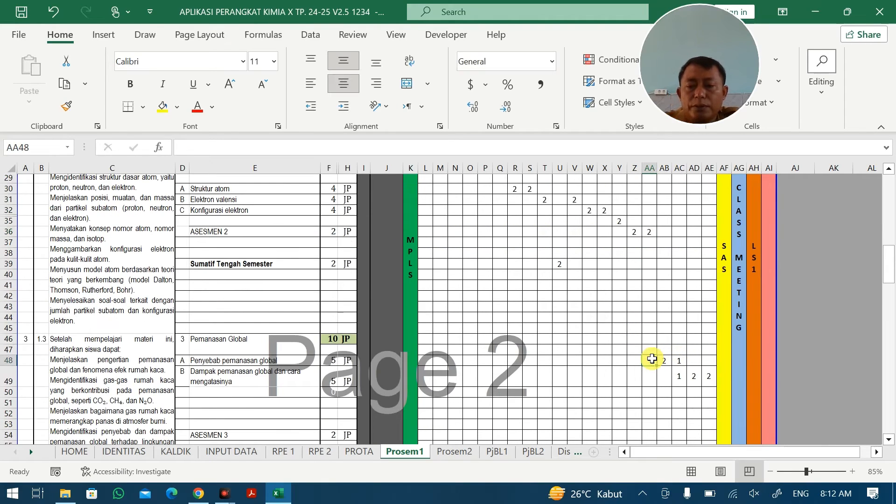
left_click(671, 360)
left_click(682, 361)
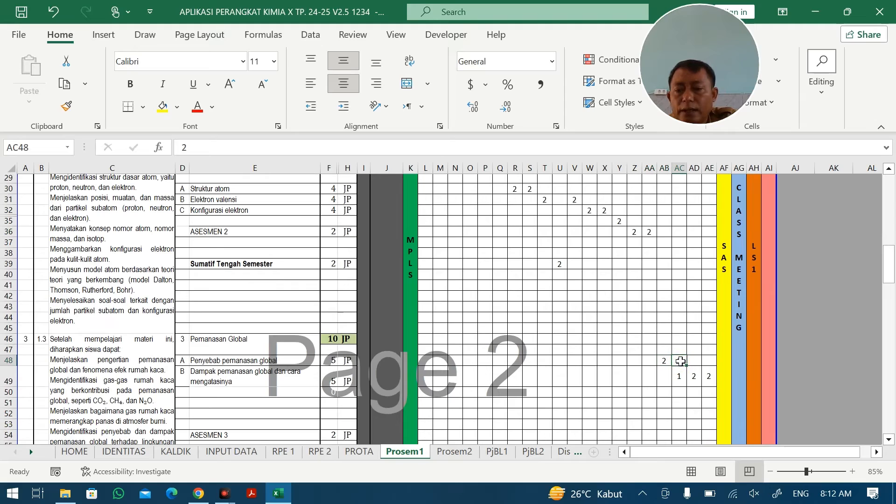
type("2")
left_click(693, 361)
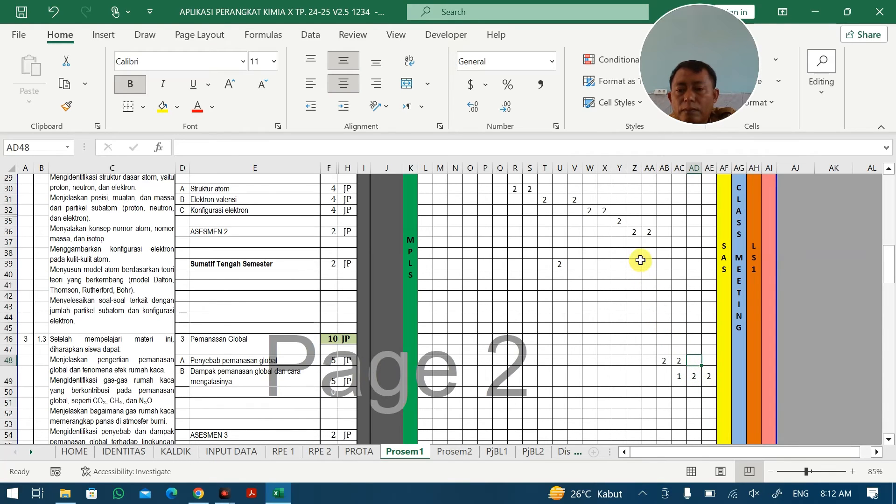
Clear the Dampak pemanasan global hours in AC49 and enter 1 JP for Penyebab pemanasan global in AD48
scroll(648, 362, "down", 10)
scroll(649, 361, "up", 6)
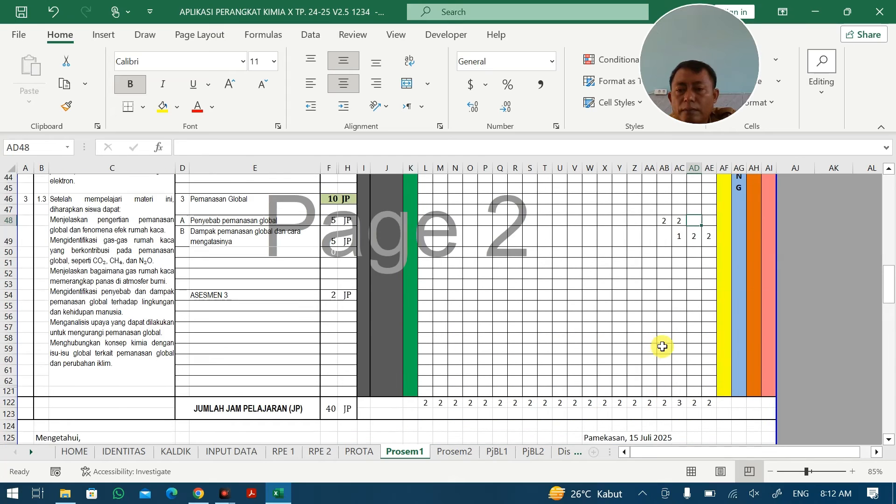
left_click(680, 236)
key("Delete")
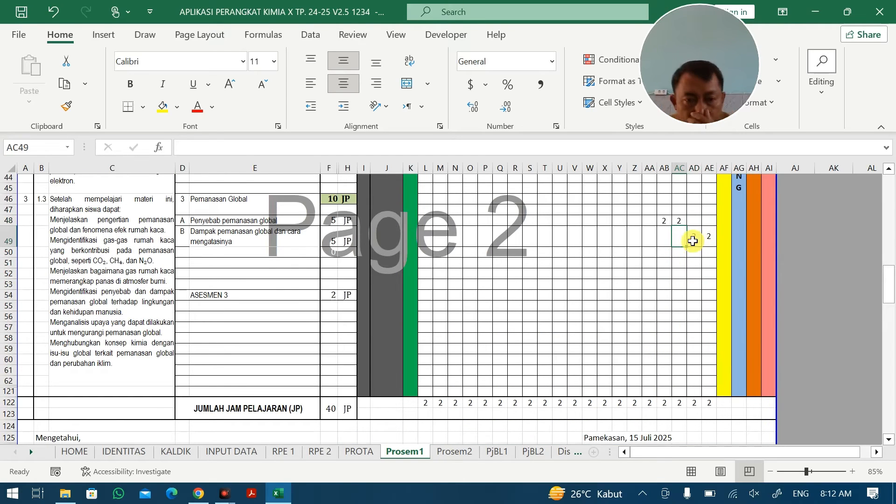
left_click(696, 225)
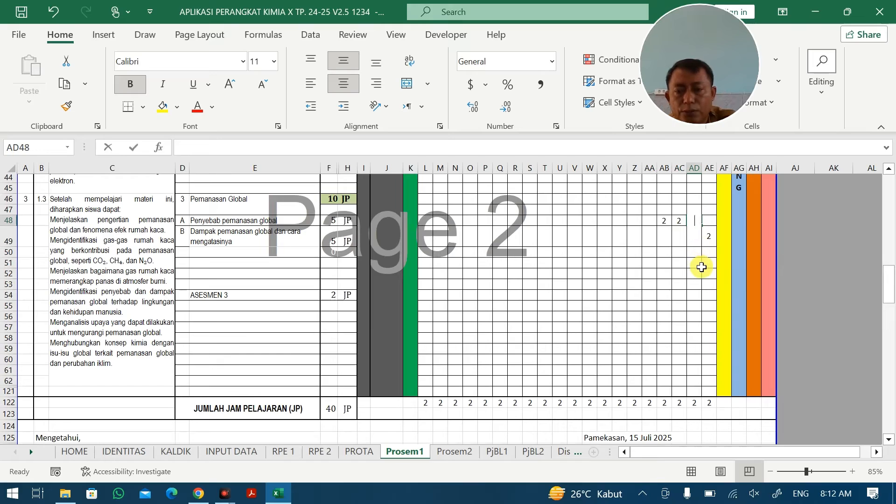
type("1")
key("Return")
Set the Dampak pemanasan global hours to 1 JP in AD49 and 2 JP in AE49
type("1")
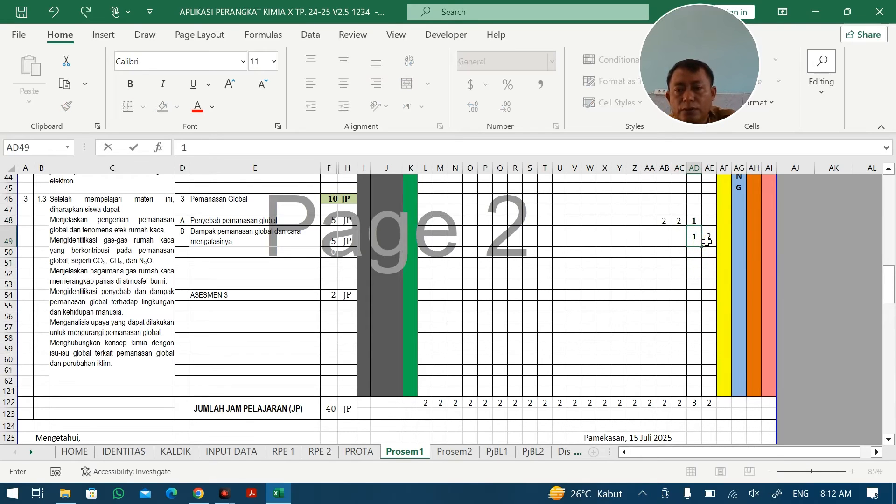
key("Tab")
type("2")
left_click(676, 272)
left_click(651, 276)
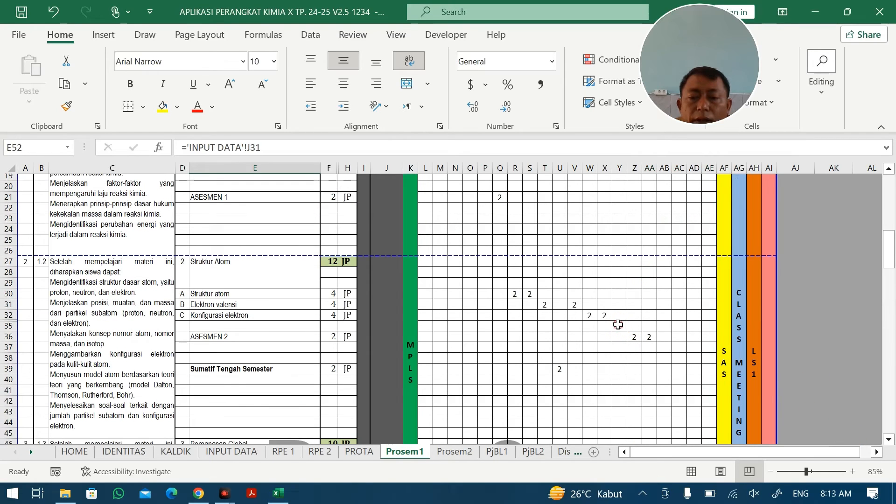
Copy the ASESMEN 2 hours from Z36:AA36 one week earlier to Y36:Z36 and clear AA36
left_click(620, 326)
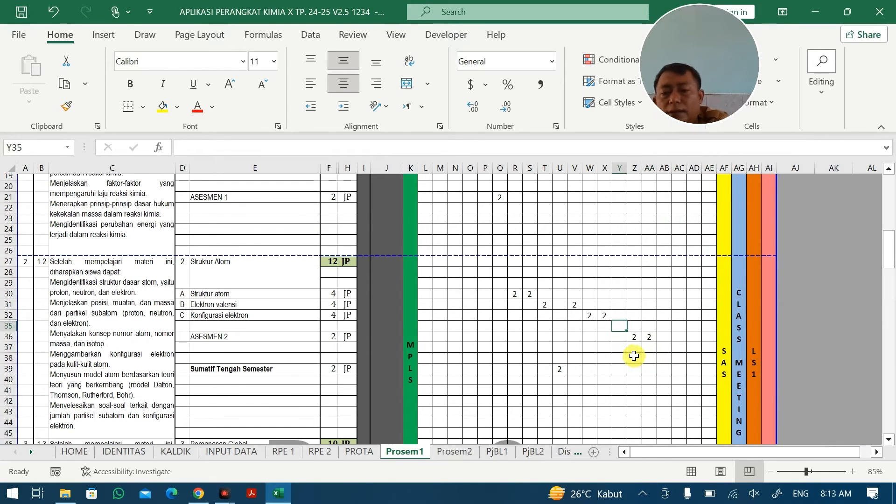
left_click_drag(629, 335, 649, 366)
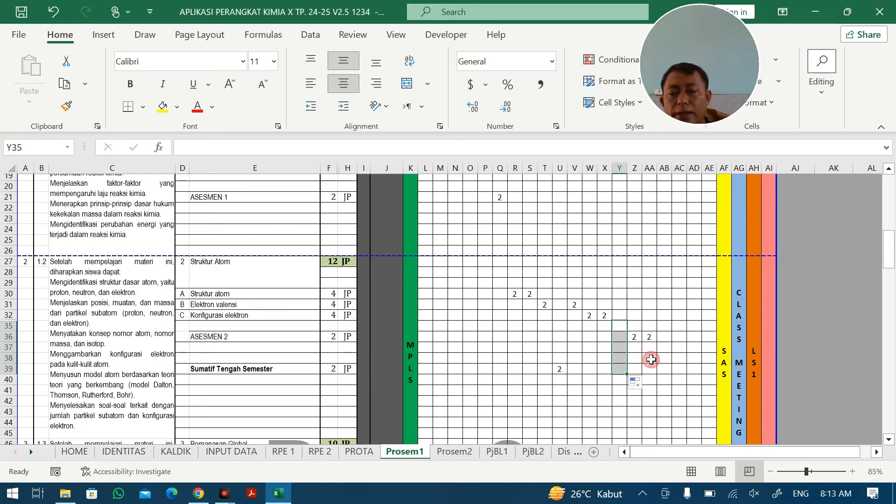
left_click(650, 359)
left_click_drag(638, 336, 649, 344)
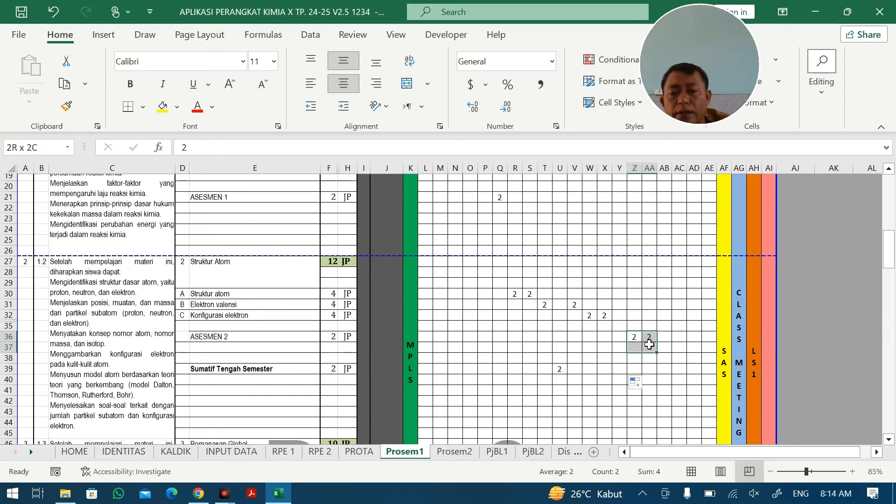
key("ctrl+c")
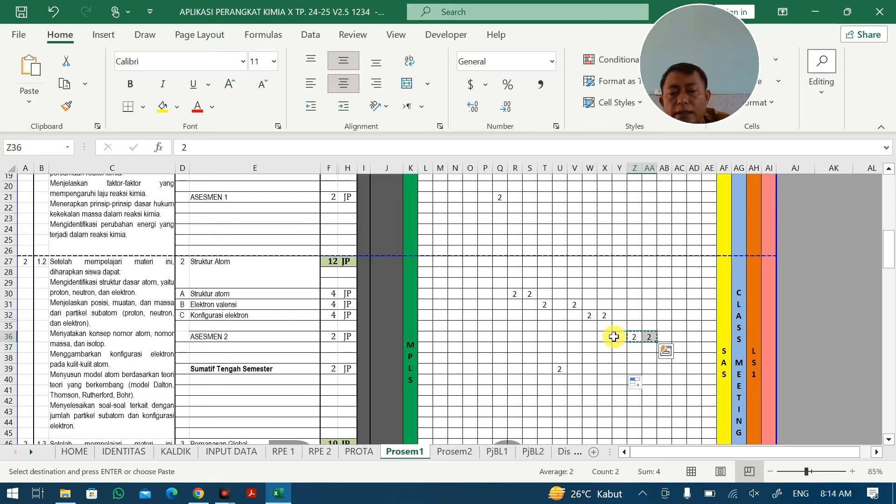
left_click(619, 336)
key("ctrl+v")
left_click(648, 336)
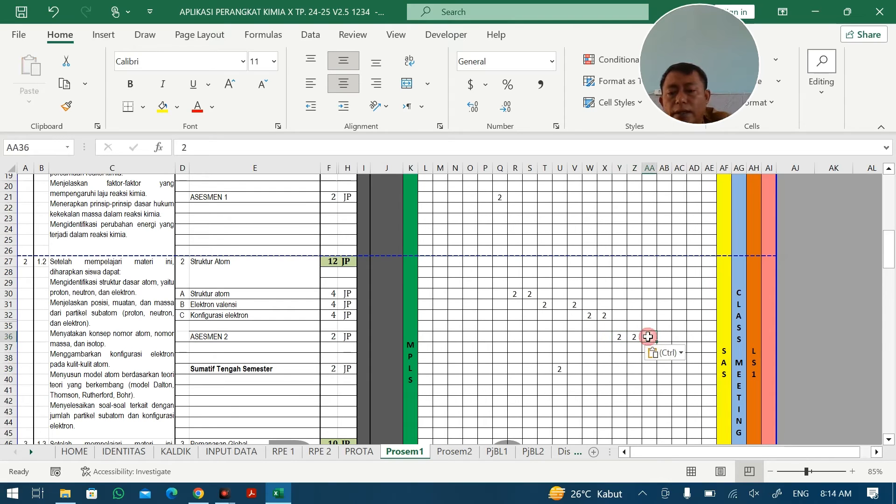
Copy the Pemanasan Global hours from AB48:AE49 one week earlier, starting at AA48
scroll(629, 336, "down", 2)
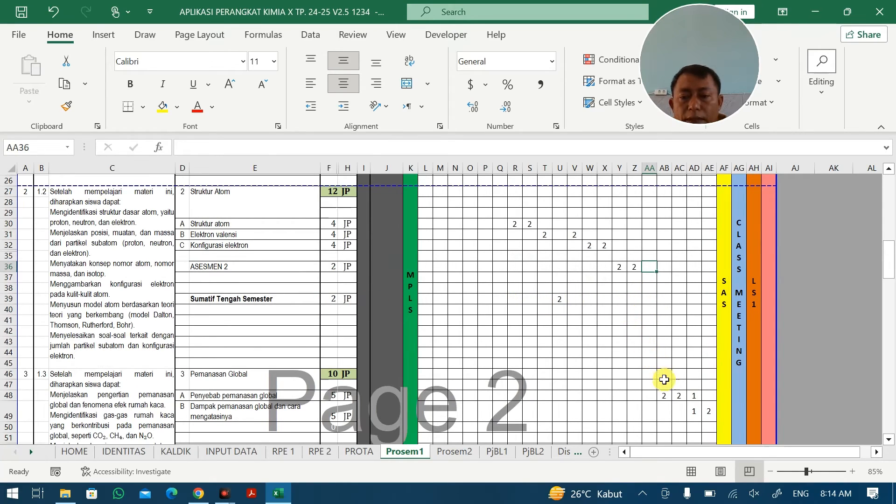
left_click_drag(667, 392, 707, 417)
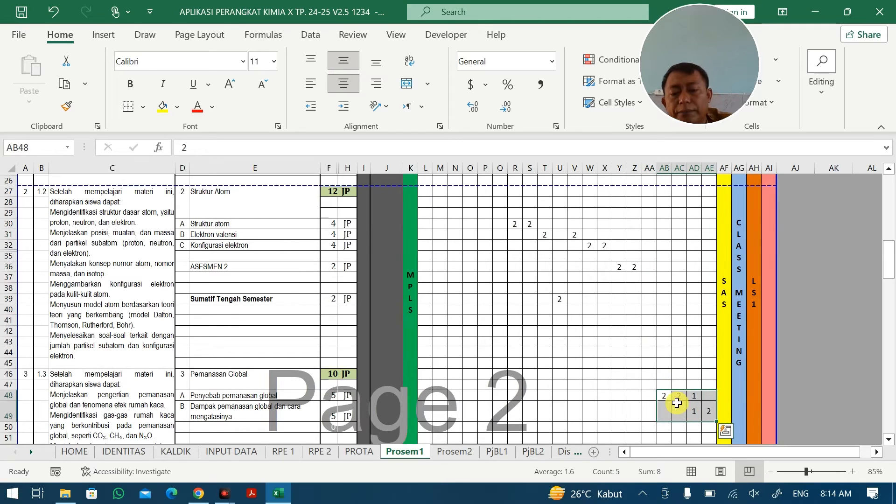
key("ctrl+c")
left_click(650, 397)
key("ctrl+v")
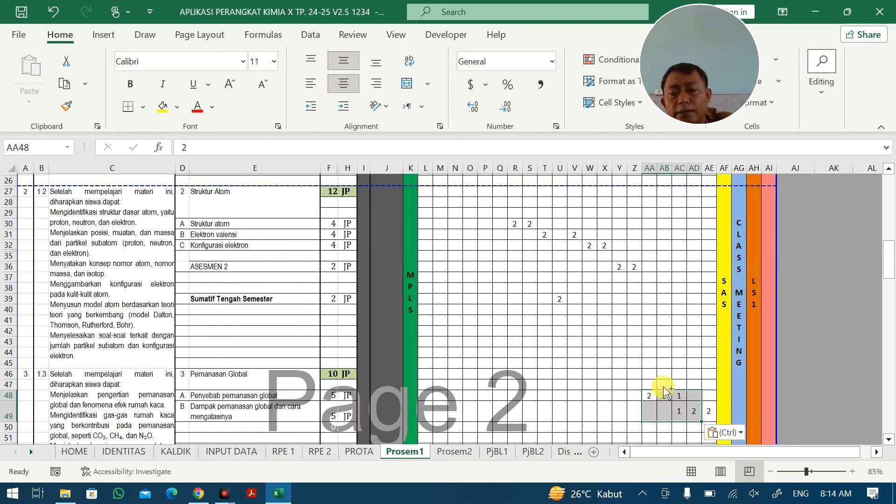
key("Escape")
scroll(686, 390, "down", 2)
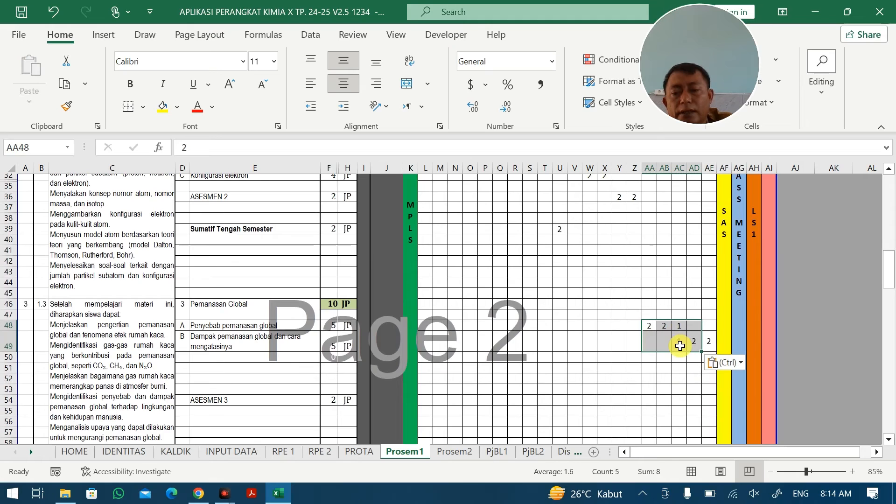
left_click(680, 345)
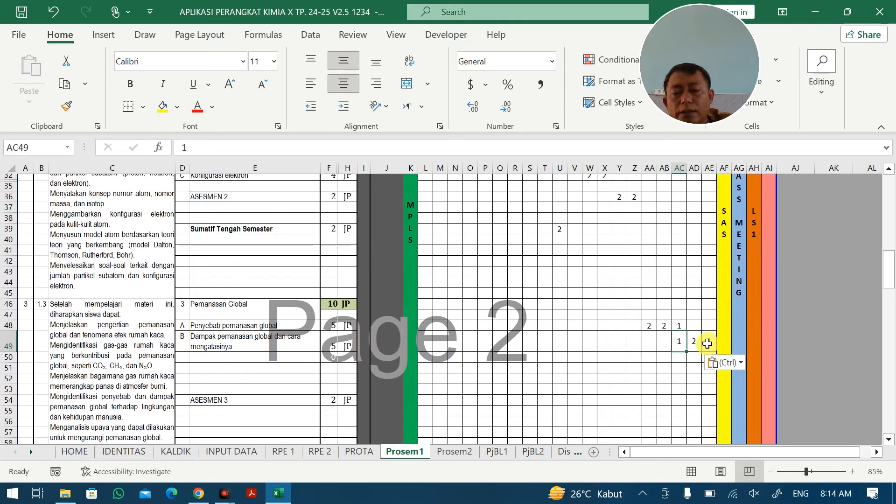
left_click(708, 344)
Check the weekly JP totals and clear the surplus ASESMEN 2 hours in Z36
scroll(679, 343, "down", 10)
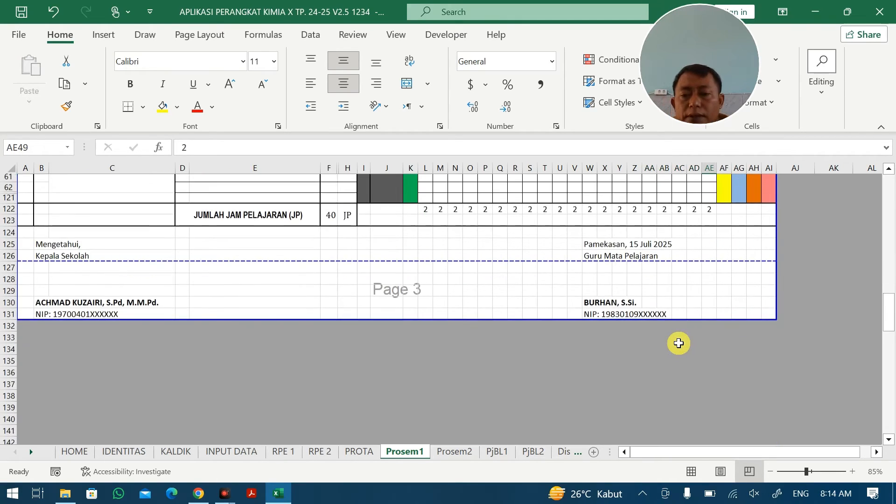
scroll(679, 343, "up", 3)
scroll(679, 343, "up", 5)
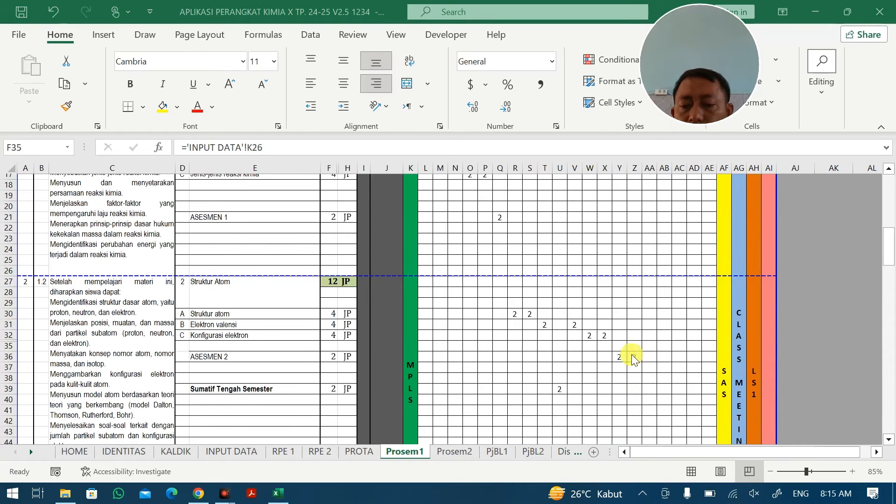
left_click(343, 357)
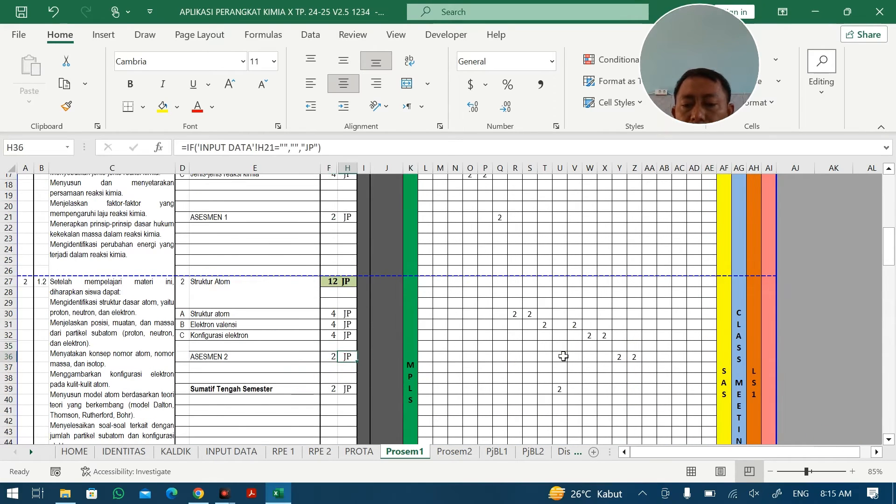
left_click(629, 359)
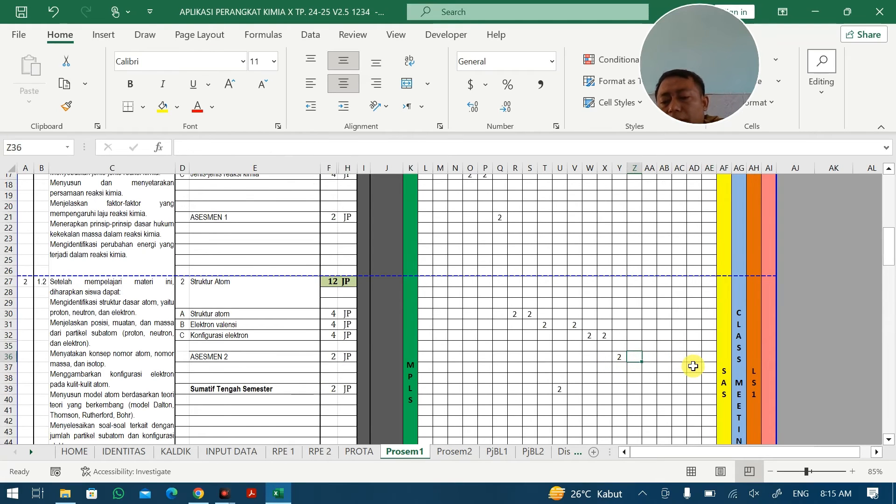
Copy the Pemanasan Global hours from AA48:AE52 one week earlier, starting at Z48, and clear the leftover in AE49
scroll(693, 366, "down", 5)
left_click_drag(650, 348, 705, 396)
key("ctrl+c")
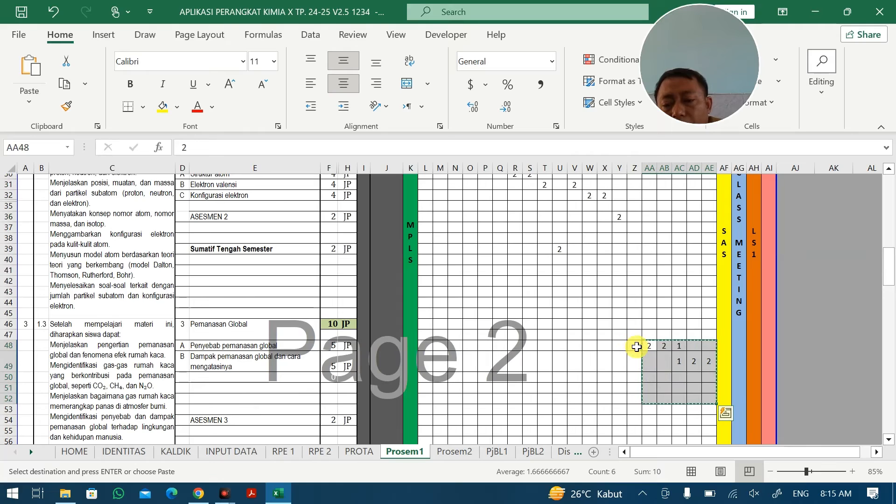
left_click(635, 347)
key("ctrl+v")
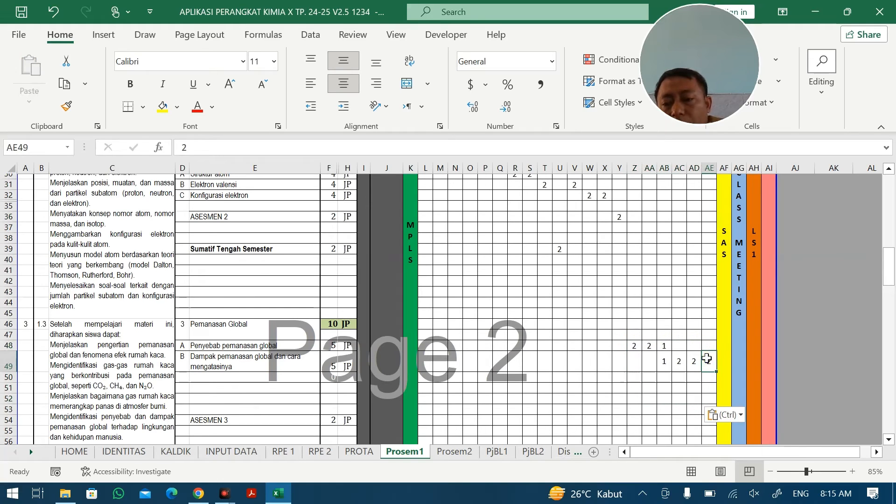
left_click(706, 360)
key("Delete")
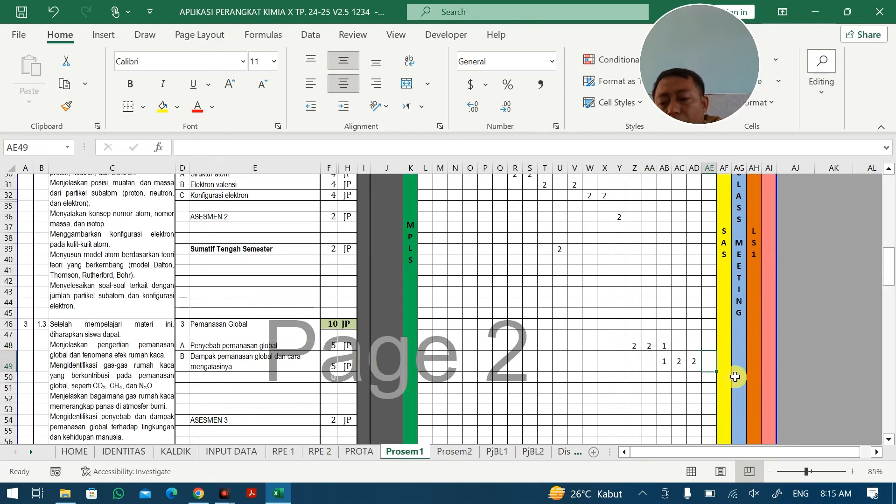
Enter 2 JP for ASESMEN 3 in AE53 and check the weekly totals in the JUMLAH JAM PELAJARAN row
left_click(711, 410)
type("2")
left_click(620, 399)
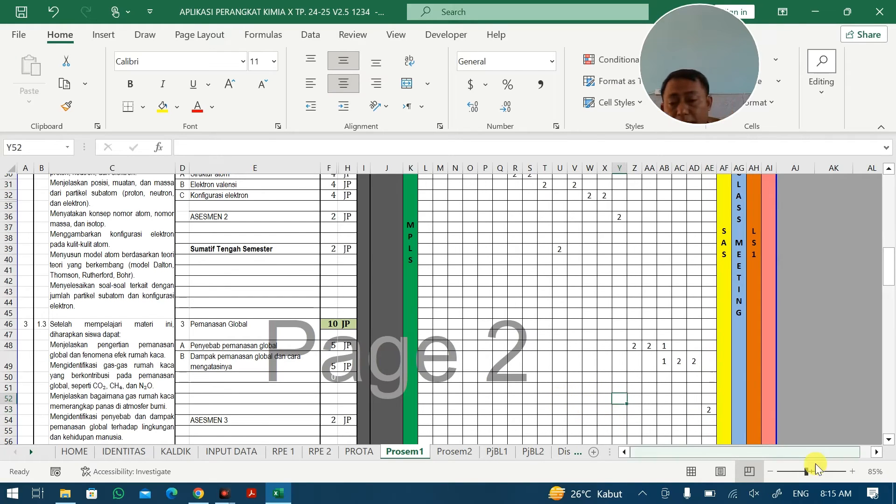
scroll(621, 373, "down", 8)
scroll(625, 382, "down", 2)
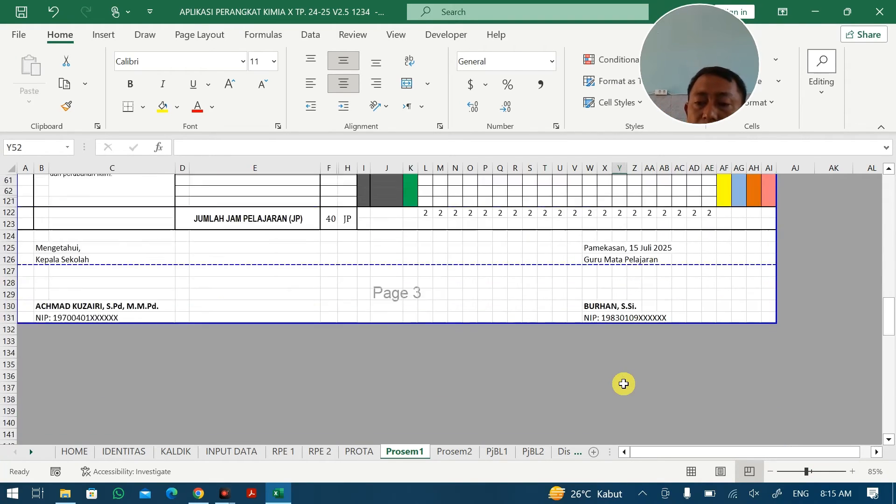
scroll(514, 327, "up", 2)
scroll(729, 238, "up", 6)
Reduce the heights of rows 7 and 8 to fit the PEMAHAMAN IPA and KETERAMPILAN PROSES texts
scroll(737, 243, "up", 10)
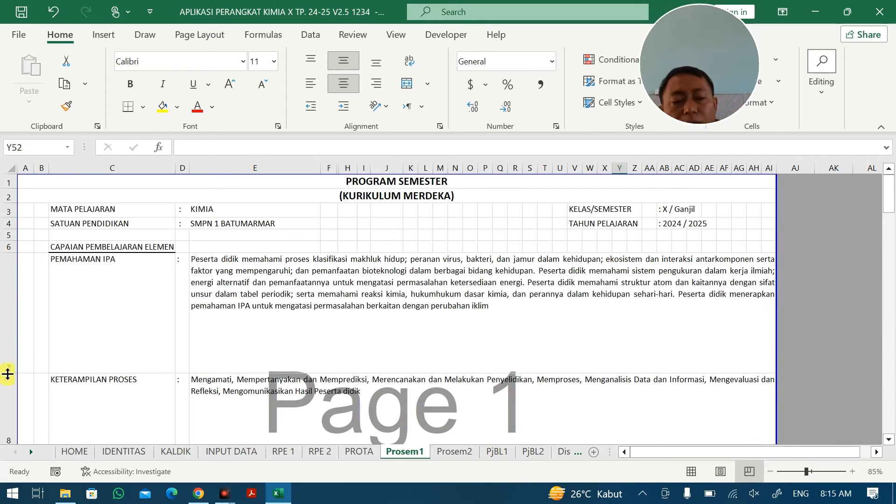
left_click_drag(8, 373, 8, 322)
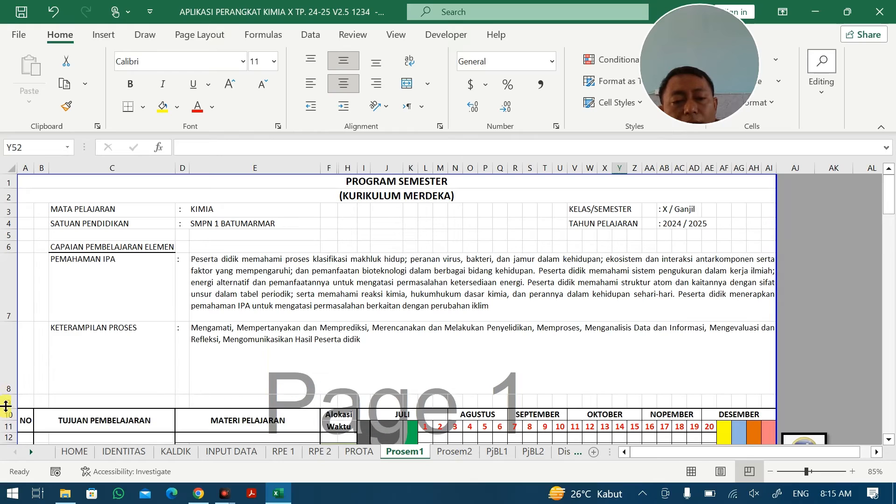
left_click_drag(8, 398, 16, 350)
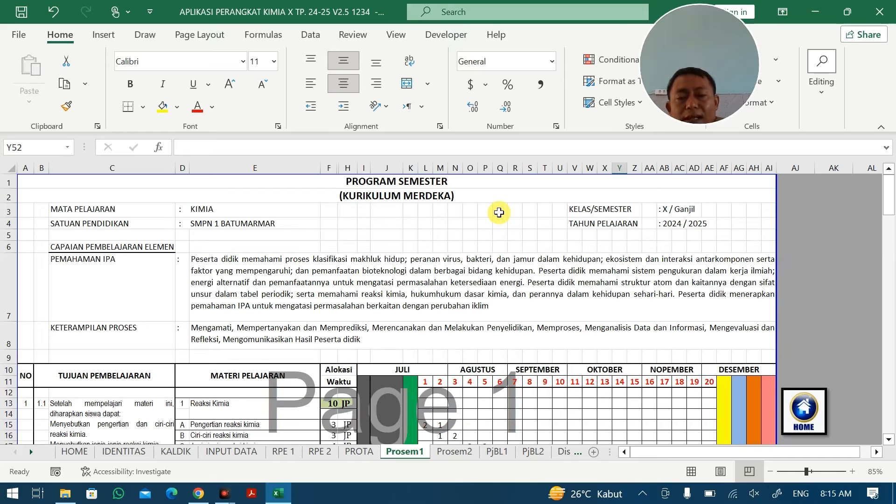
left_click(498, 210)
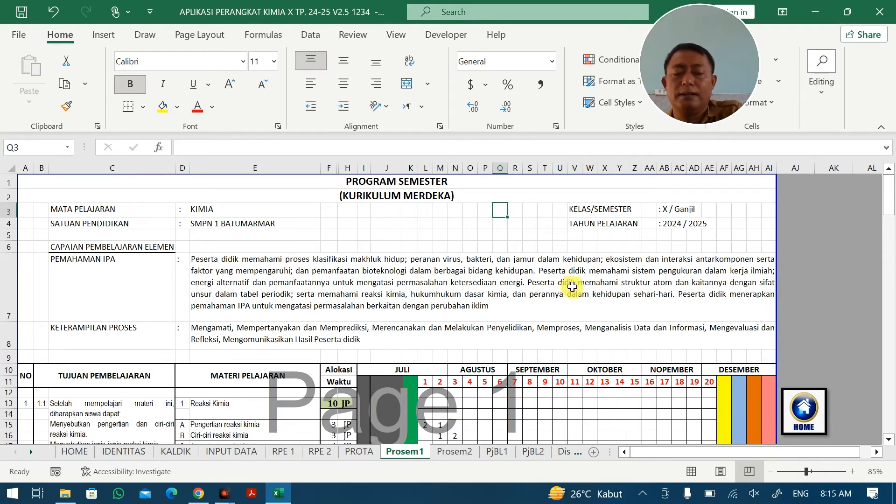
left_click(592, 292)
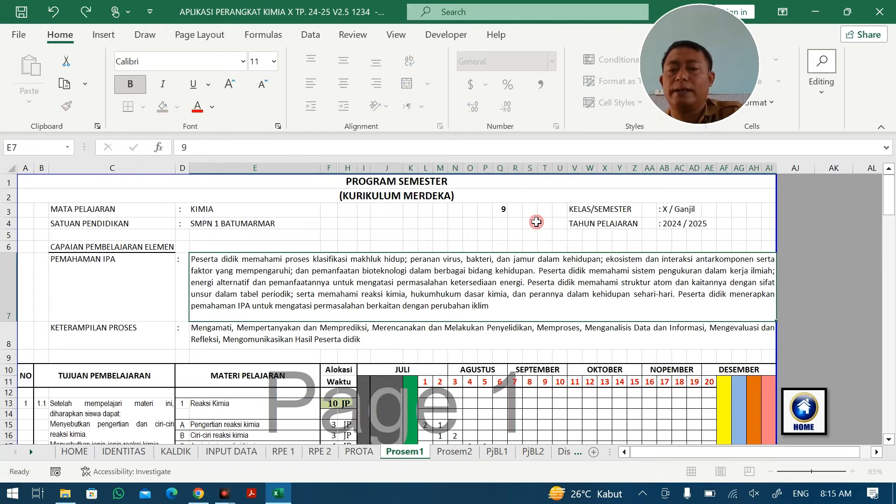
left_click(499, 209)
key("Delete")
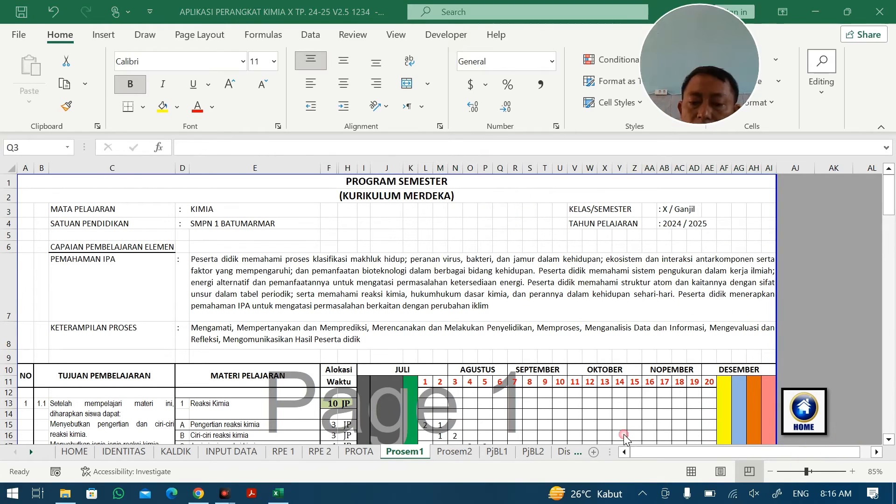
Open the Prosem2 sheet and clear the old weekly hours of the Kimia Hijau topics and ASESMEN 1 in columns I to Q
scroll(515, 327, "down", 8)
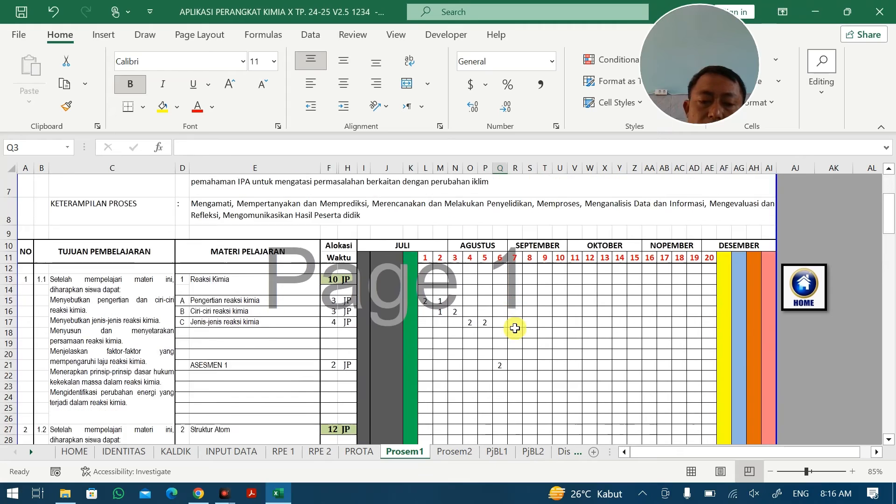
scroll(516, 328, "down", 8)
scroll(327, 397, "down", 1)
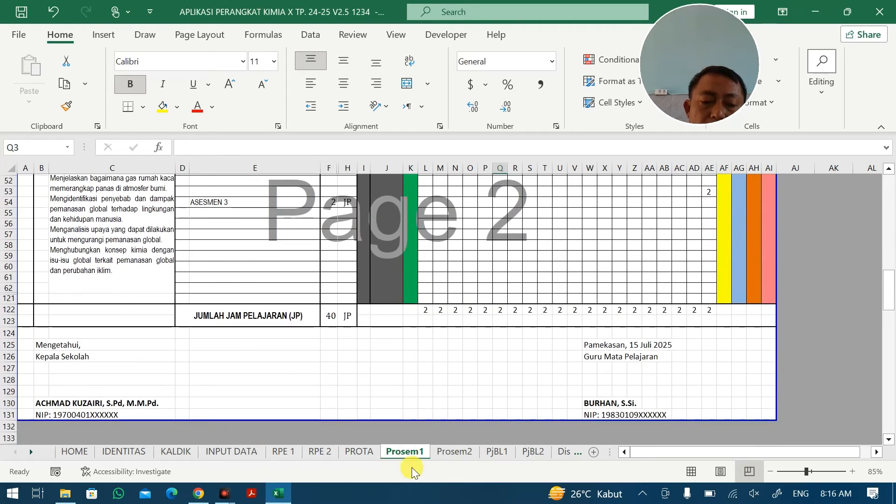
left_click(450, 451)
scroll(330, 300, "up", 2)
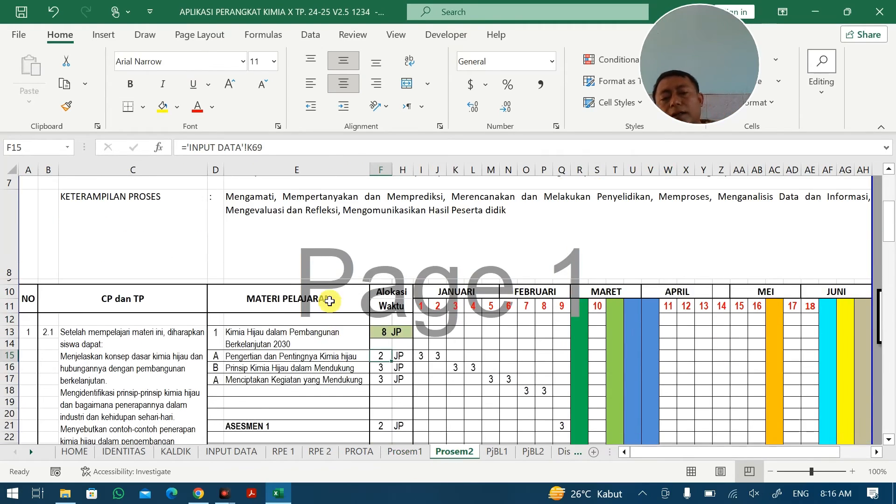
scroll(398, 360, "down", 1)
left_click(387, 341)
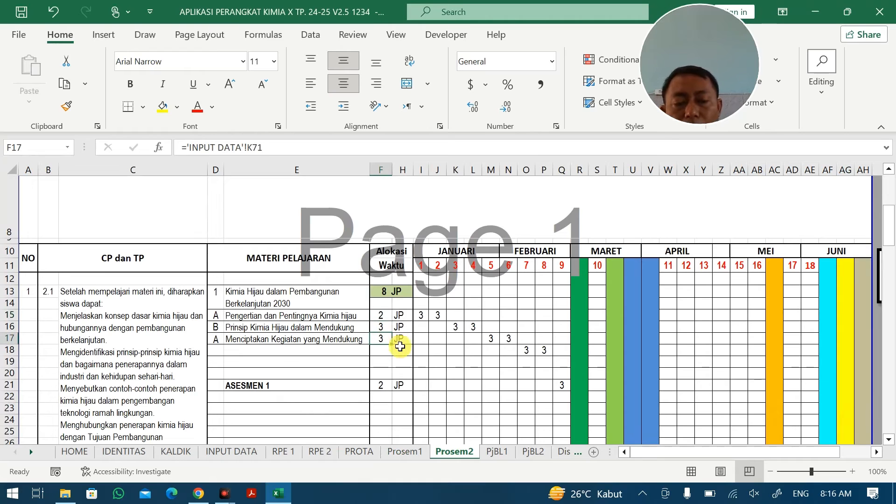
scroll(400, 346, "down", 1)
left_click_drag(424, 221, 556, 327)
Clear the old Hukum Dasar Kimia and ASESMEN 2 hours in W31:AB38 and from AD35 to AE39
scroll(541, 338, "down", 5)
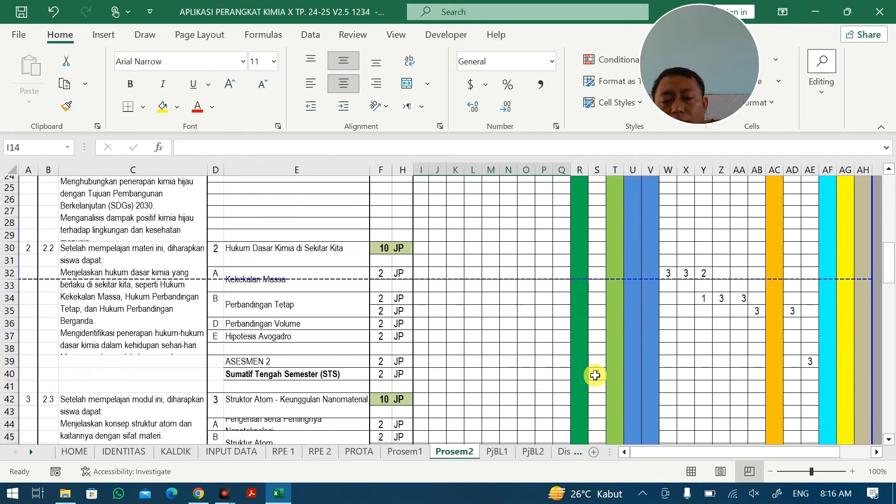
left_click_drag(670, 262, 753, 344)
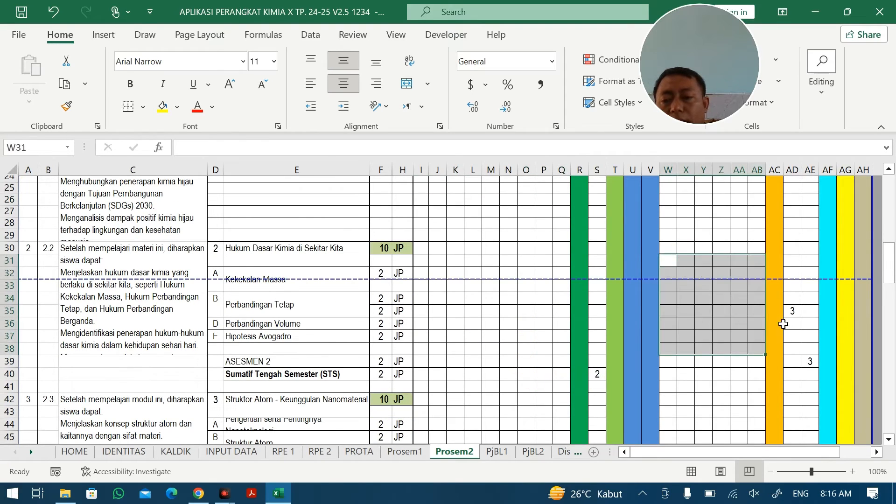
left_click_drag(792, 311, 811, 362)
Enter 2 JP in I15 for Pengertian dan Pentingnya Kimia hijau, and 2 JP in J16 and 1 JP in K16 for Prinsip Kimia Hijau
scroll(505, 309, "up", 5)
scroll(505, 309, "up", 1)
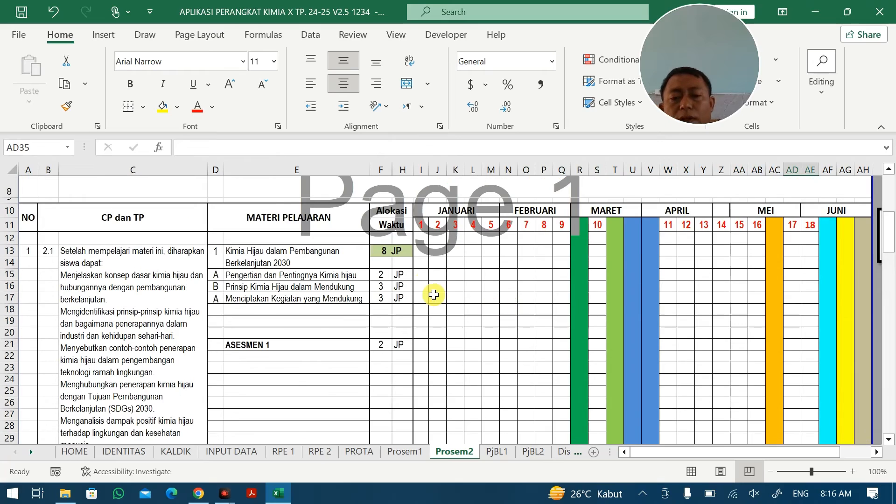
left_click(423, 274)
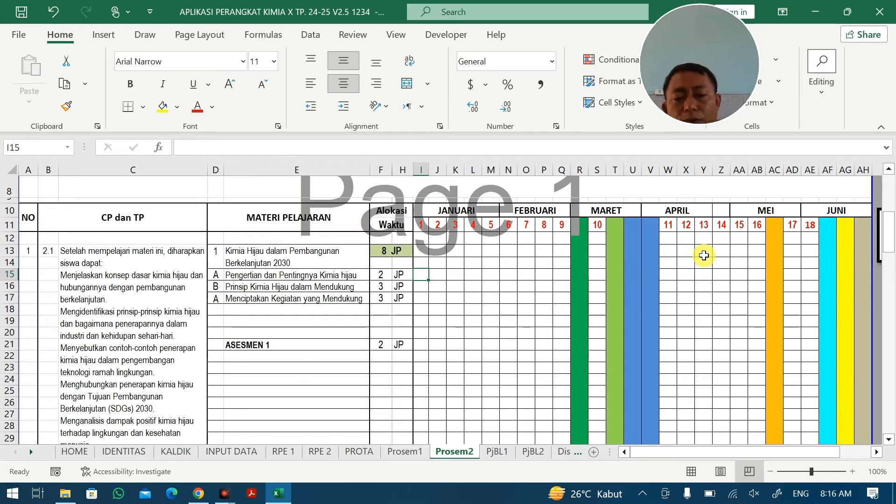
type("2")
key("Tab")
type("2")
key("Tab")
type("1")
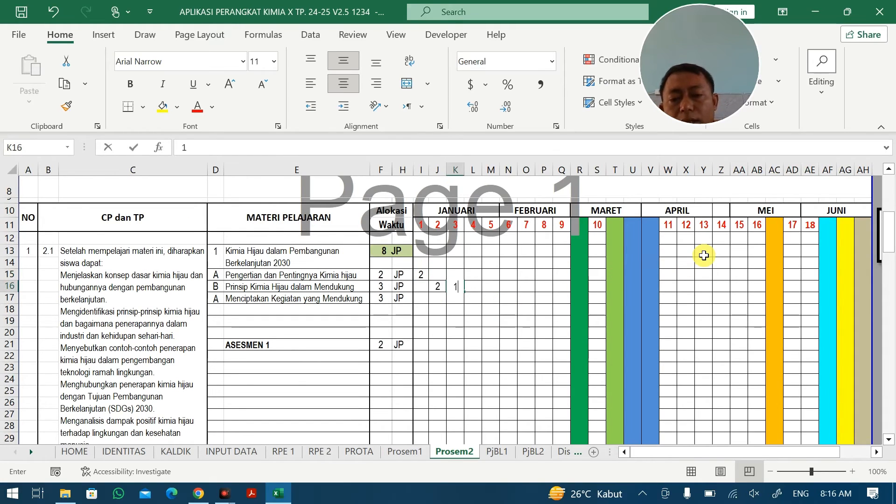
Enter 1 JP in K17 and 2 JP in L17 for Menciptakan Kegiatan yang Mendukung
key("Down")
type("1")
key("Tab")
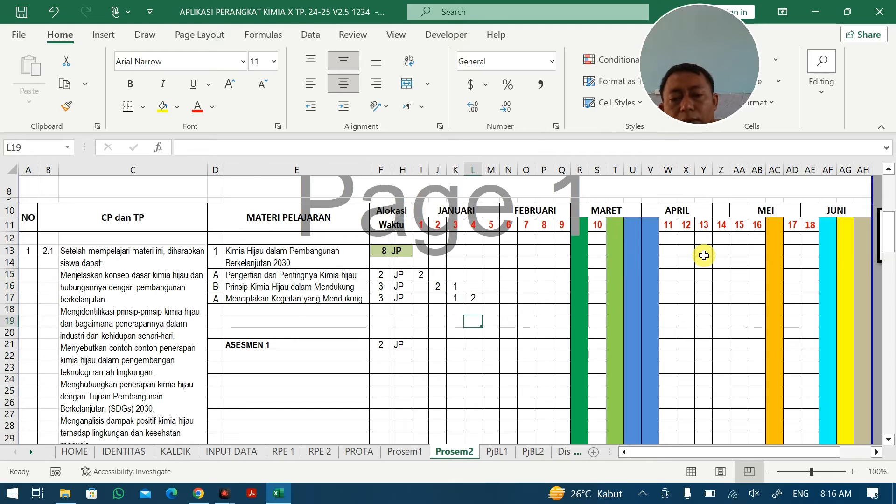
Enter 2 JP in M21 for ASESMEN 1
key("Right")
type("2")
key("Return")
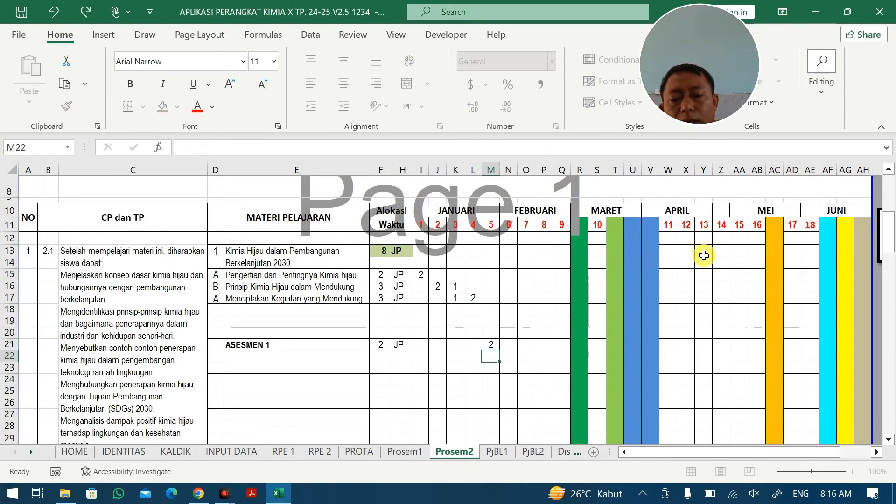
Enter 2 JP in N32 for Kekekalan Massa
key("Down")
key("Right")
key("Down")
key("Down")
key("Down")
key("Down")
key("Down")
key("Down")
key("Down")
key("Down")
key("Down")
key("Down")
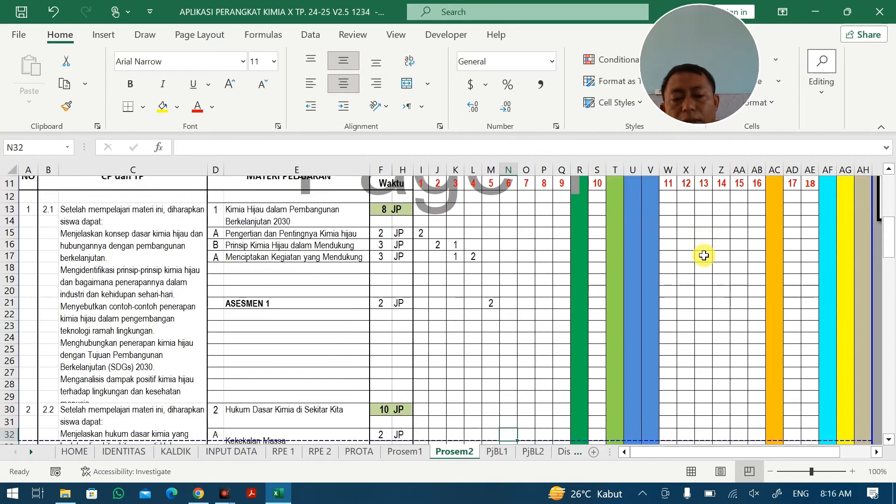
type("2")
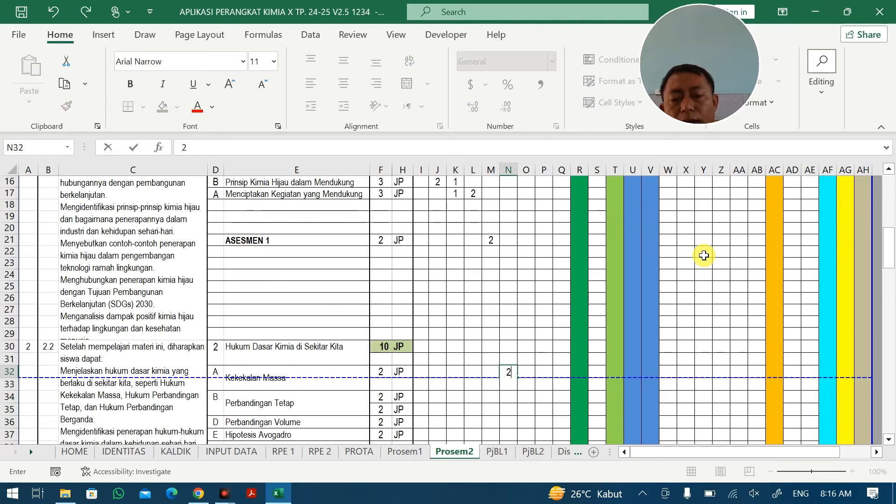
key("Return")
Enter 2 JP in O34 and 2 JP in P35 for the two Perbandingan Tetap rows
key("Right")
type("2")
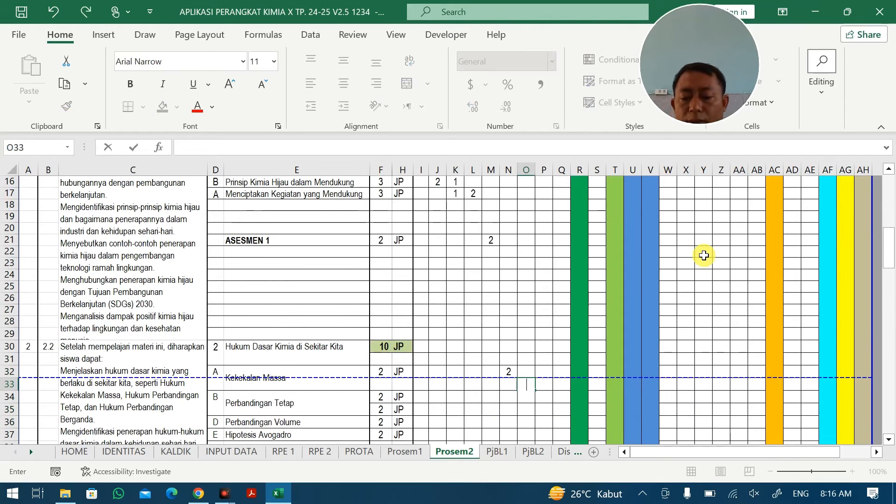
key("Return")
type("2")
key("Return")
key("Right")
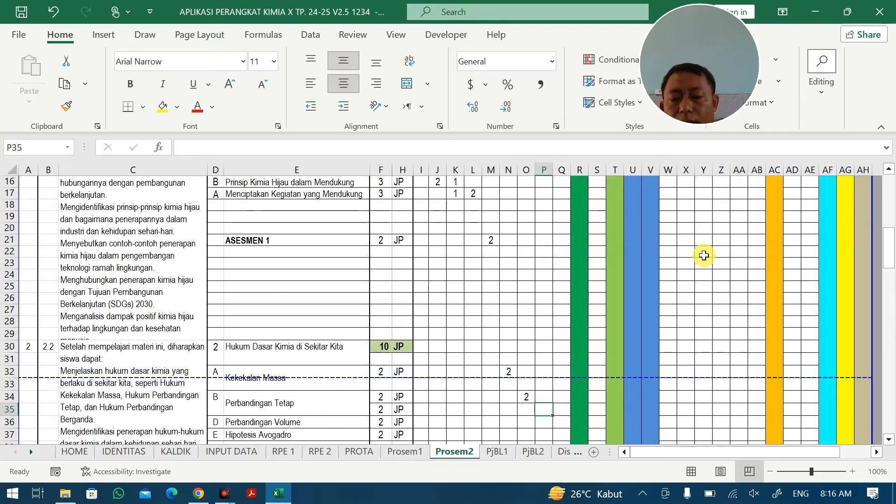
type("2")
key("Return")
Enter 2 JP in Q36 for Perbandingan Volume and 2 JP in S37 for Hipotesis Avogadro
key("Right")
type("2")
key("Return")
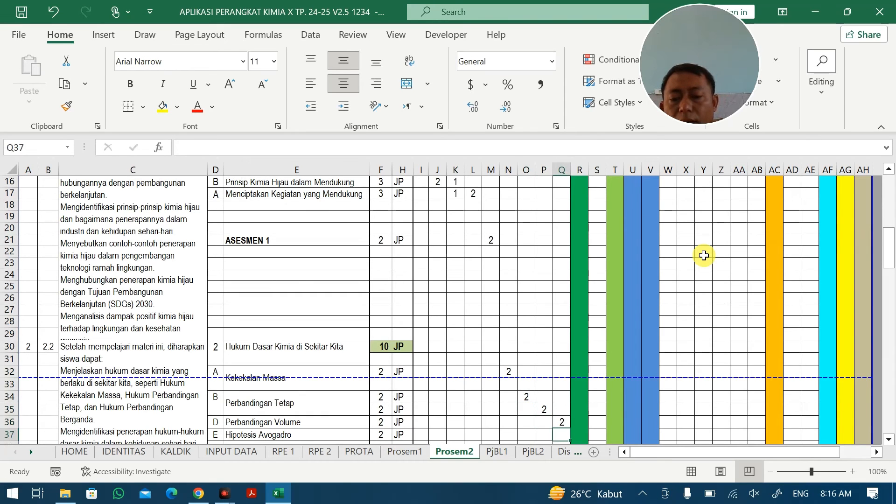
key("Right")
key("Right")
type("2")
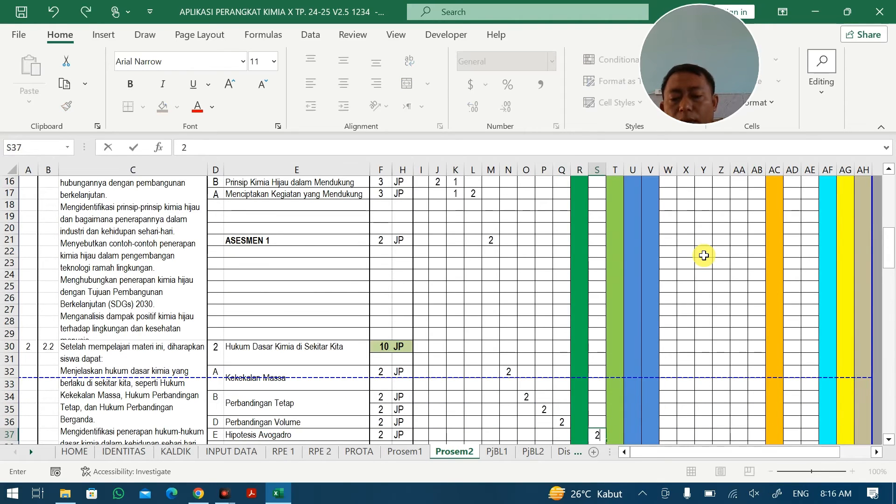
scroll(704, 255, "down", 3)
left_click(717, 338)
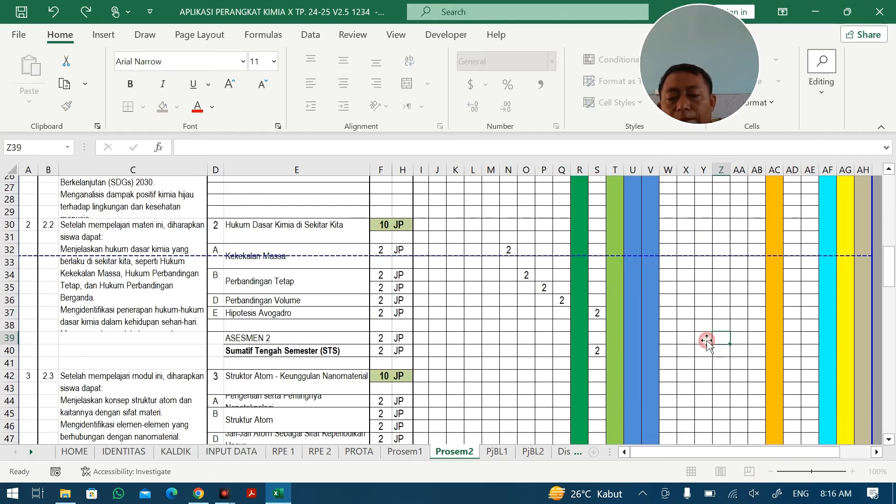
Replace the old Sumatif Tengah Semester entry in S40 with 2 JP in X40, and enter 2 JP in W39 for ASESMEN 2
left_click(598, 350)
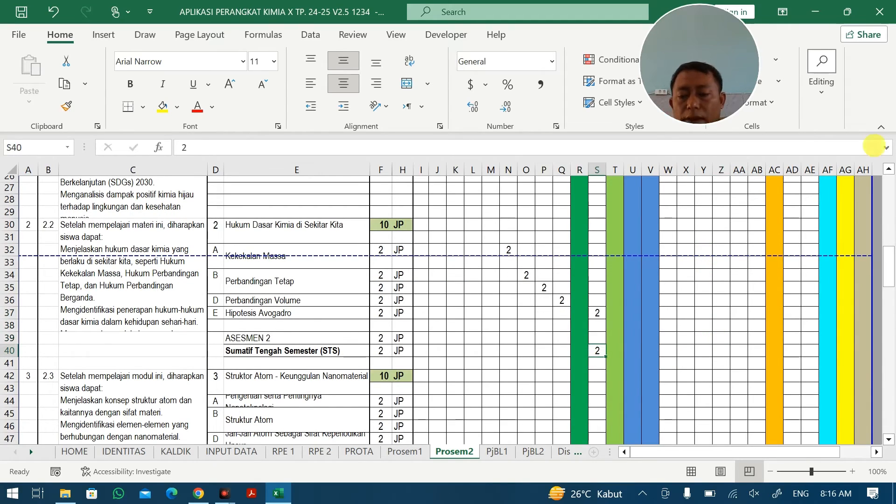
key("Delete")
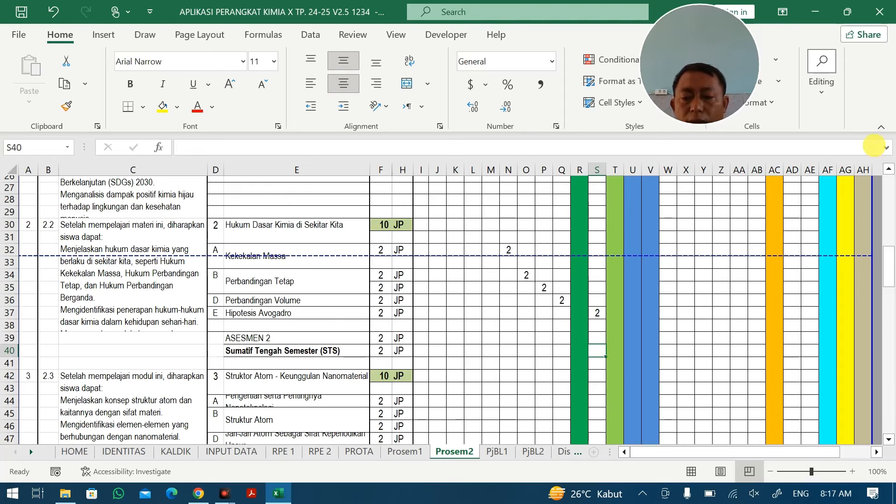
left_click(672, 337)
type("2")
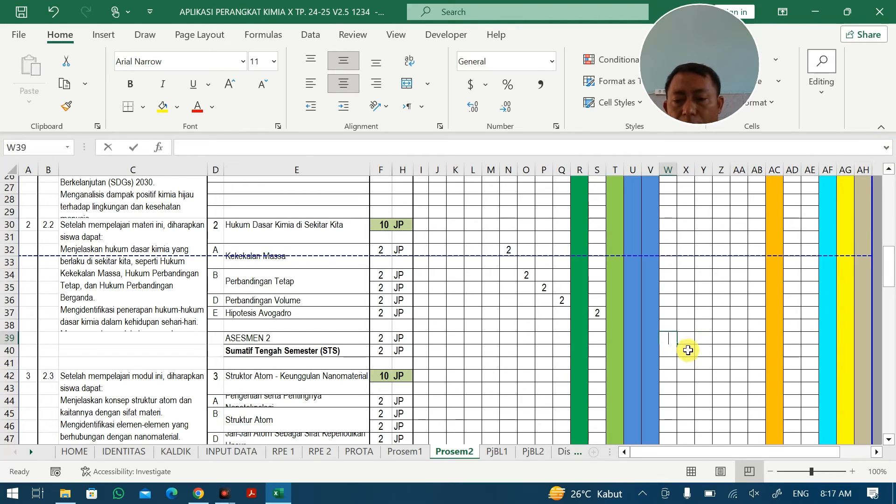
left_click(690, 352)
type("2")
Enter 2 JP each in Y43, Z44, AA45 and AB46 for the Struktur Atom unit
left_click(702, 389)
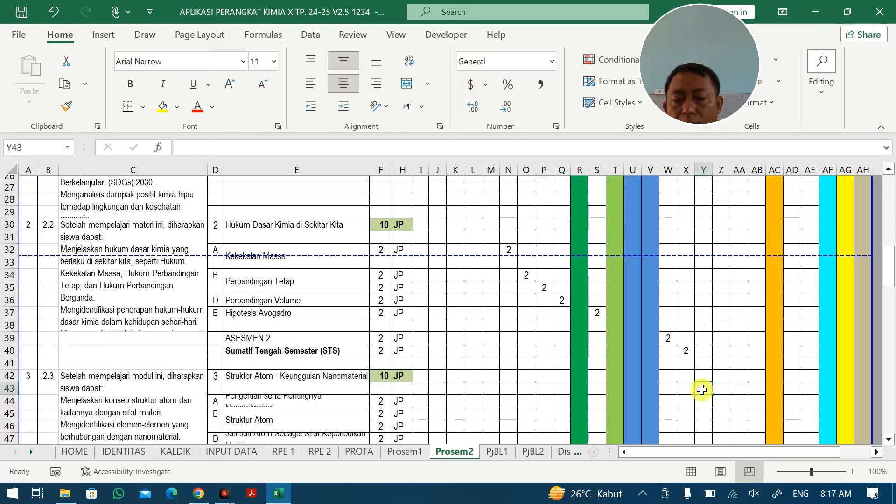
type("2")
left_click(721, 401)
type("2")
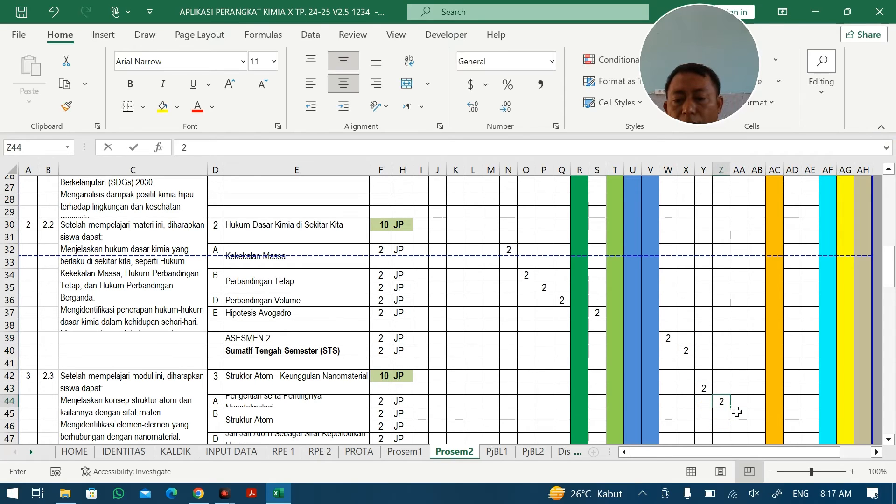
left_click(740, 415)
type("2")
left_click(758, 425)
type("2")
scroll(747, 420, "down", 3)
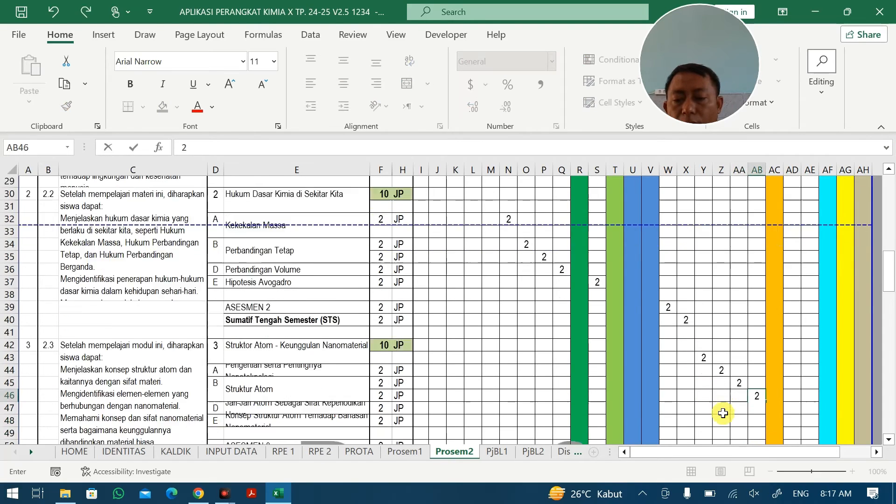
Enter 2 JP in AD47 and 2 JP in AE49 to finish the Struktur Atom unit's hours
left_click(739, 405)
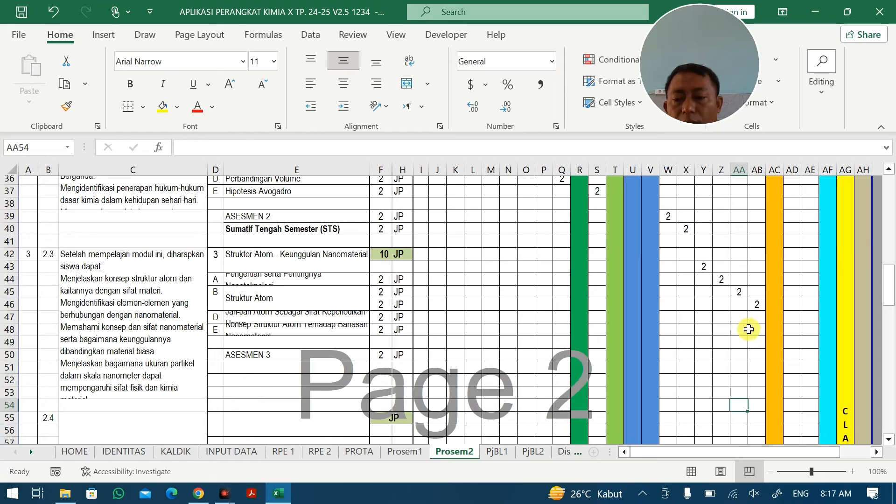
left_click(759, 306)
left_click_drag(510, 304, 396, 304)
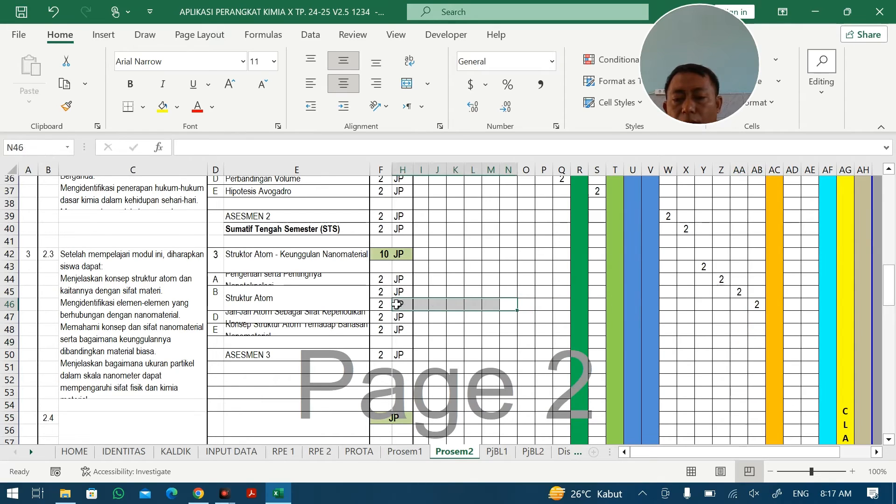
left_click(792, 316)
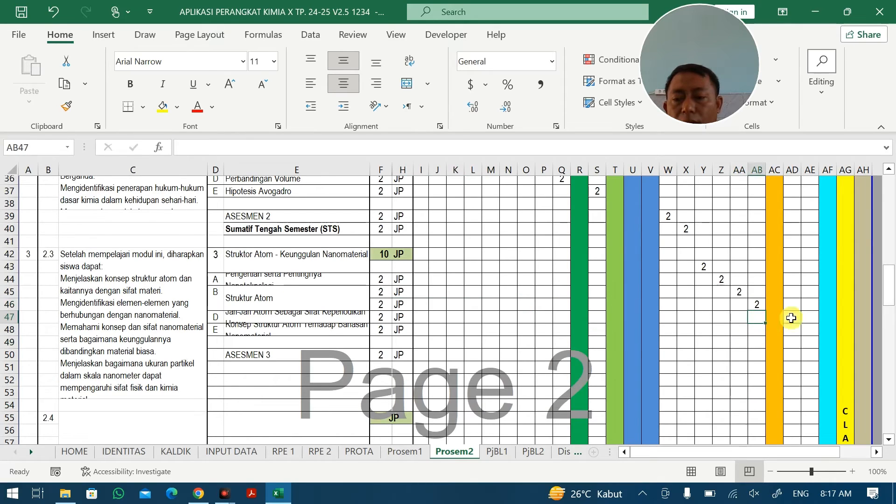
type("2")
left_click(807, 340)
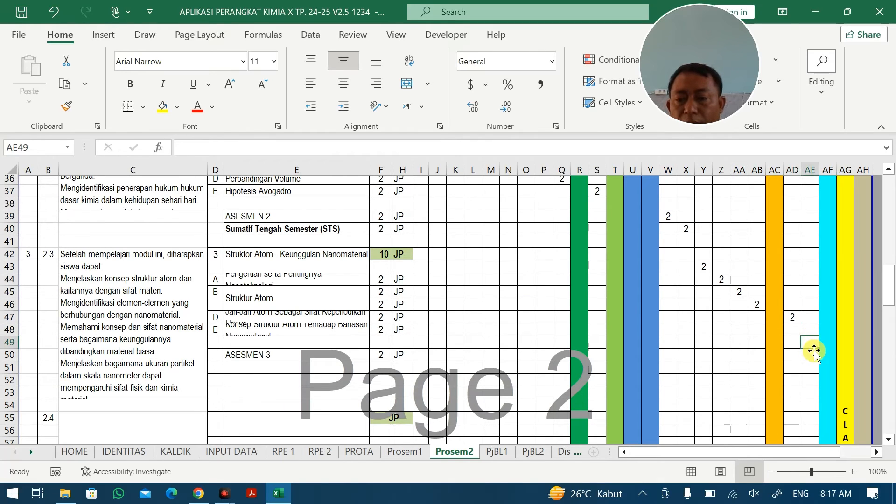
left_click(726, 403)
Check the weekly sums in the JUMLAH JAM PELAJARAN row and clear the sum formula in S111
scroll(728, 400, "down", 12)
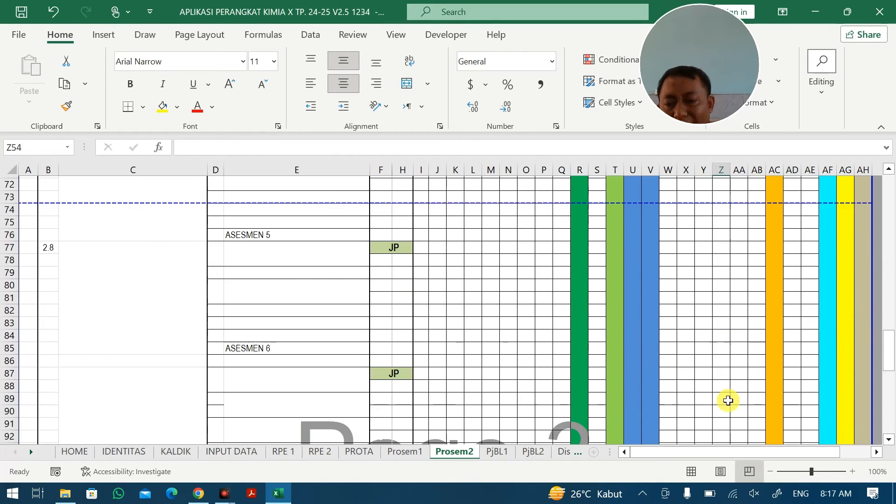
scroll(729, 401, "down", 16)
scroll(728, 400, "up", 5)
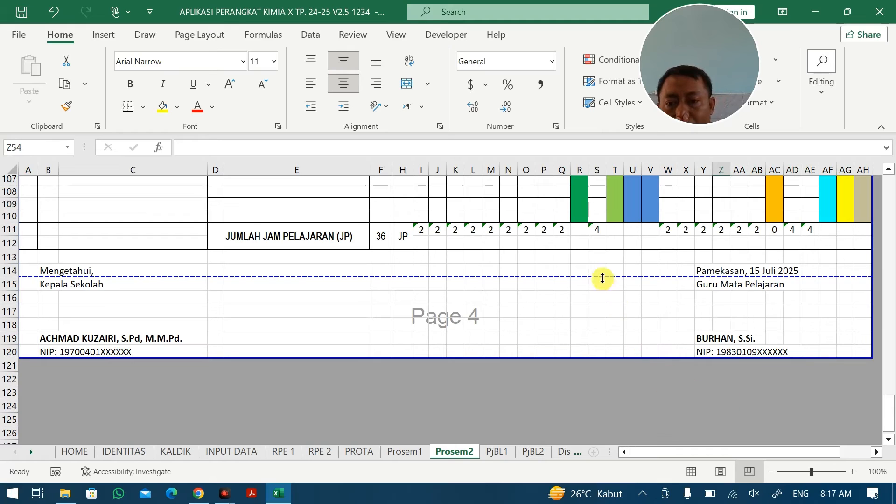
left_click(598, 227)
scroll(608, 243, "up", 17)
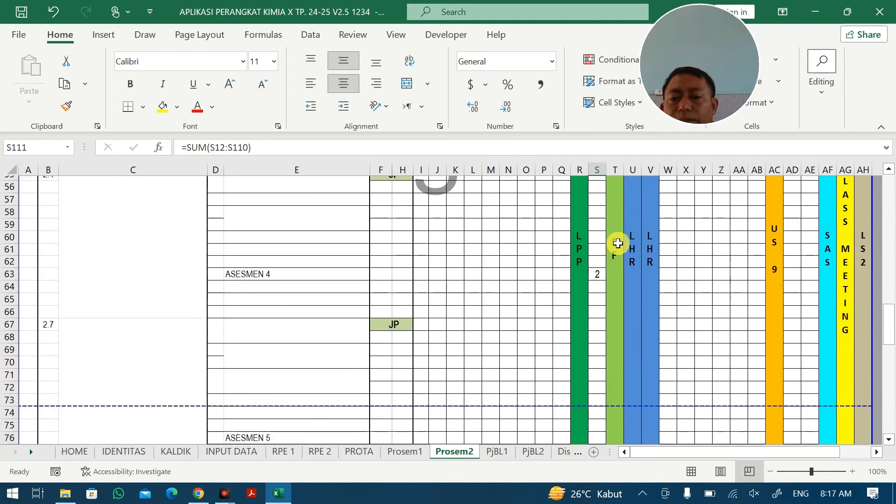
scroll(618, 243, "up", 5)
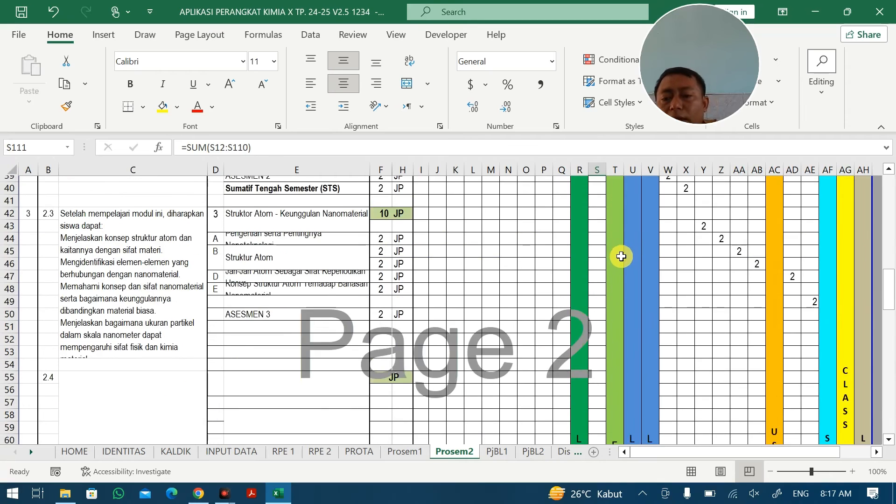
scroll(621, 256, "down", 4)
scroll(534, 316, "down", 16)
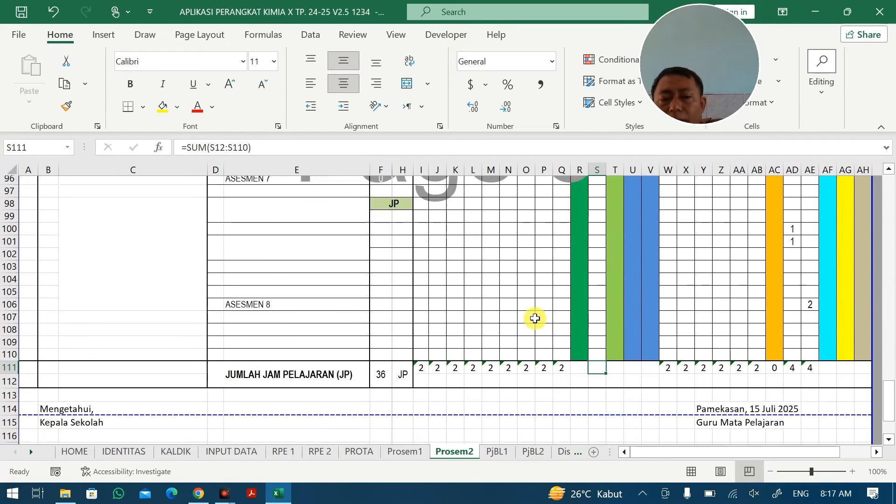
Examine the rows from Hukum Dasar Kimia down to ASESMEN 5 for leftover weekly hours
scroll(444, 301, "up", 8)
scroll(252, 304, "up", 7)
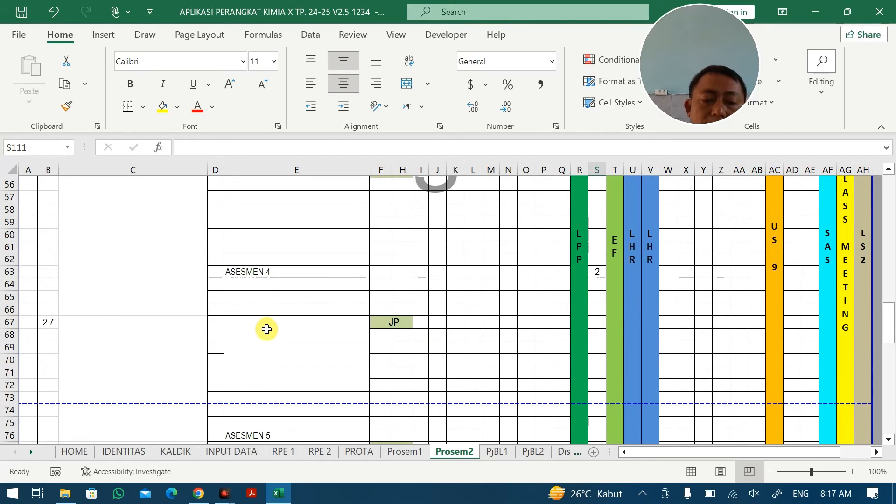
left_click(265, 327)
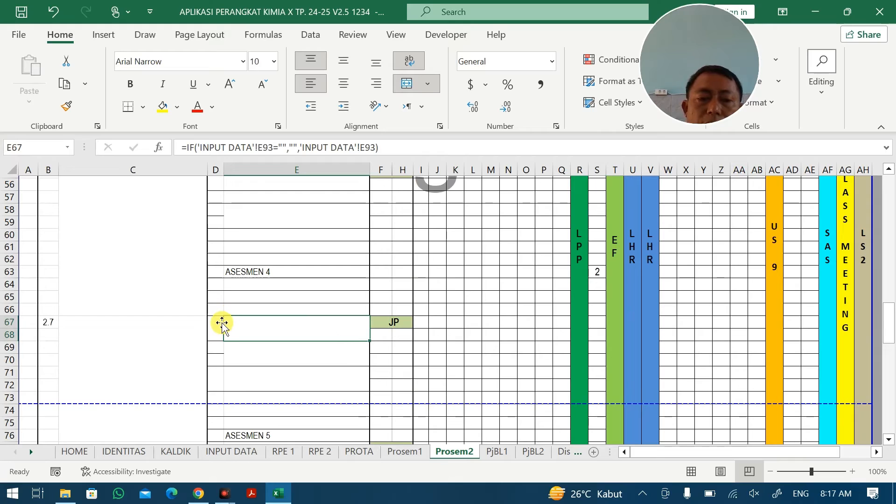
left_click(237, 312)
left_click(240, 323)
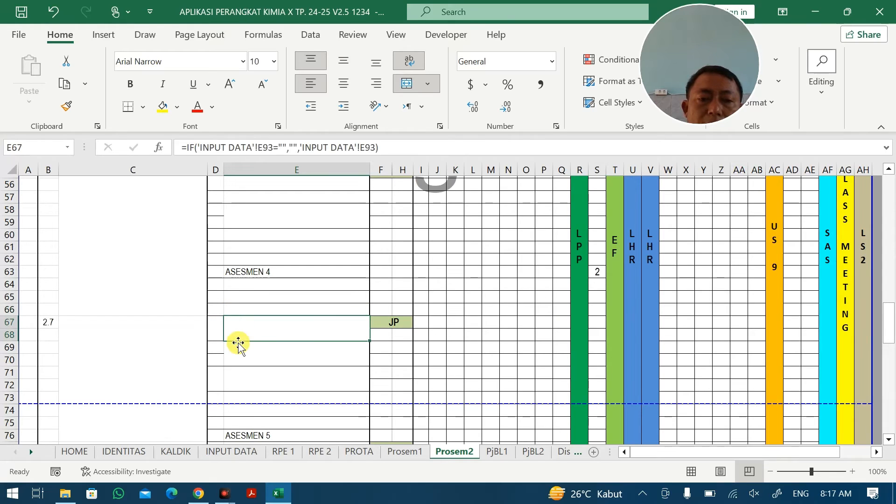
left_click(238, 346)
left_click(244, 324)
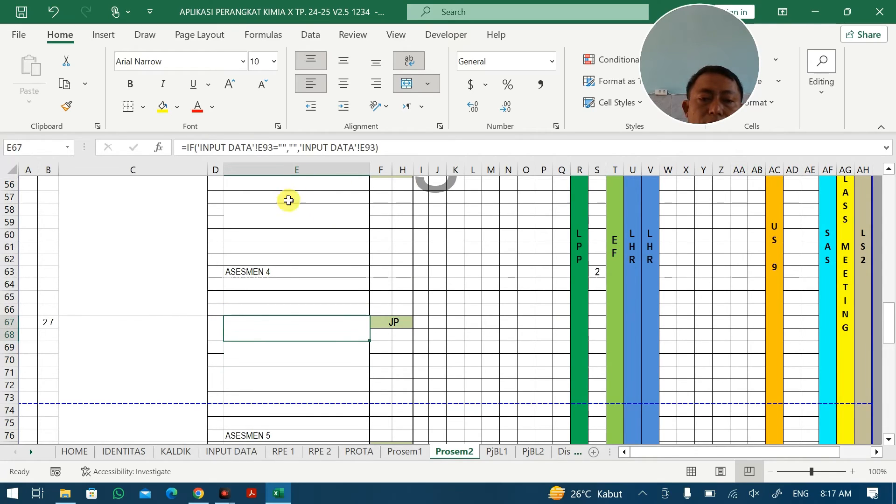
left_click(274, 306)
left_click(276, 296)
scroll(710, 289, "up", 1)
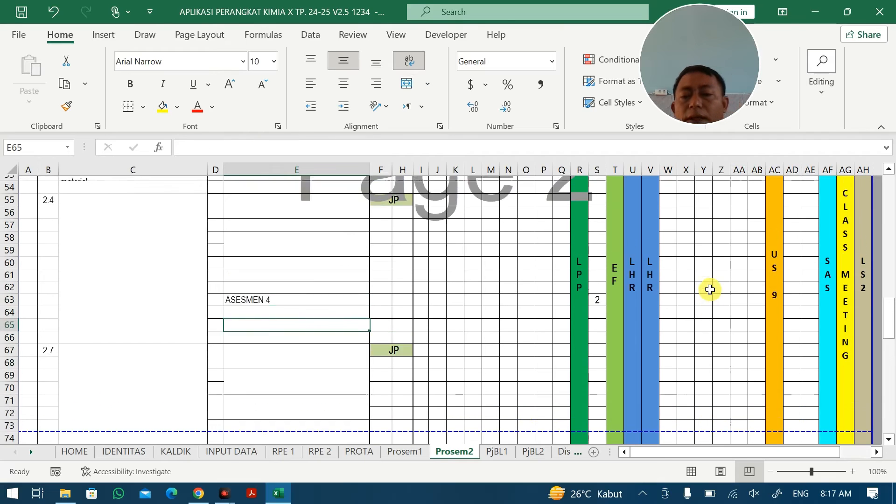
scroll(710, 290, "up", 4)
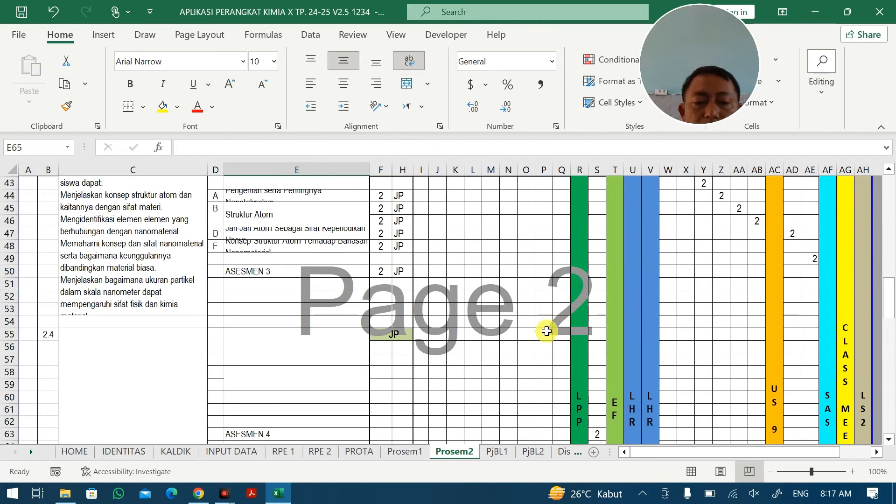
scroll(591, 315, "up", 4)
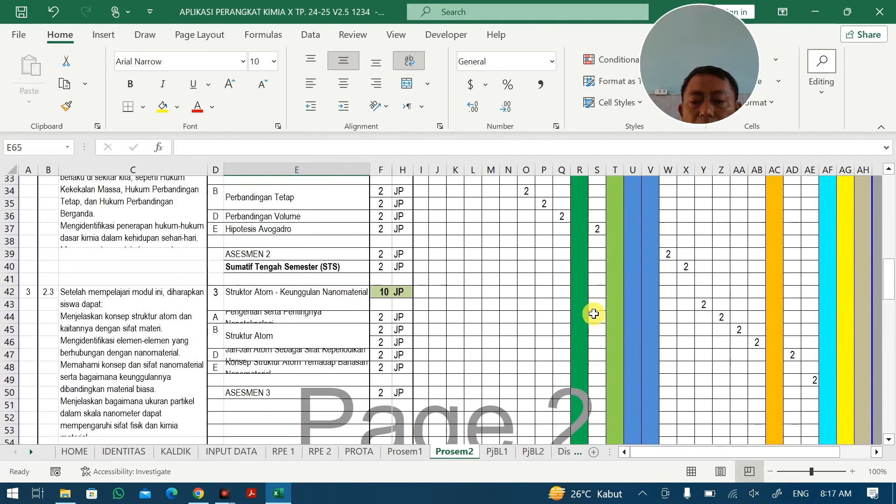
Clear the leftover hours in AD100:AE106 around ASESMEN 8
scroll(594, 314, "down", 20)
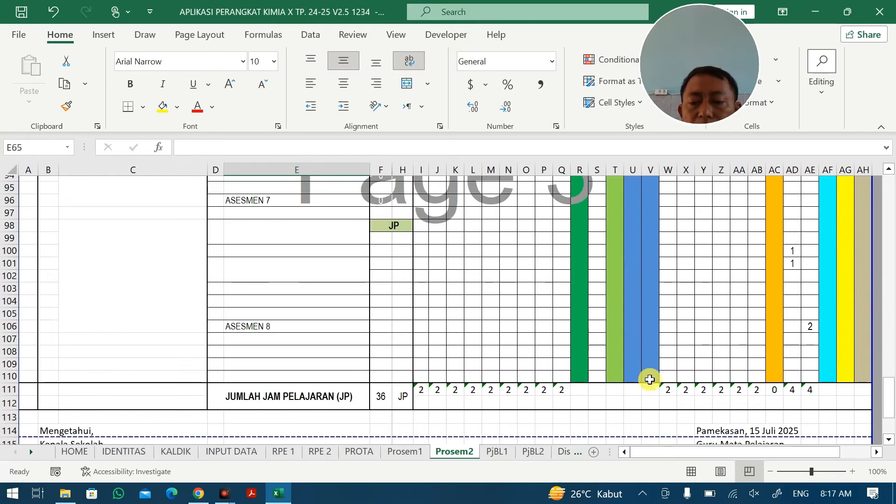
left_click(810, 389)
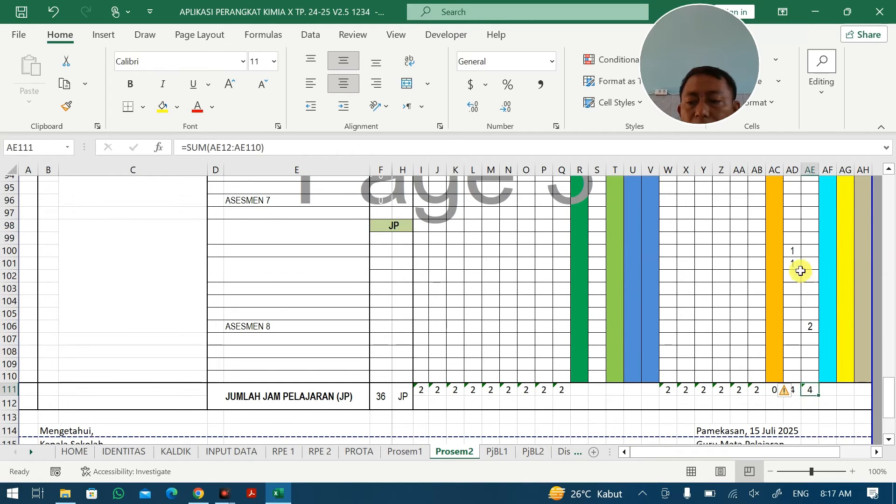
left_click_drag(792, 251, 812, 330)
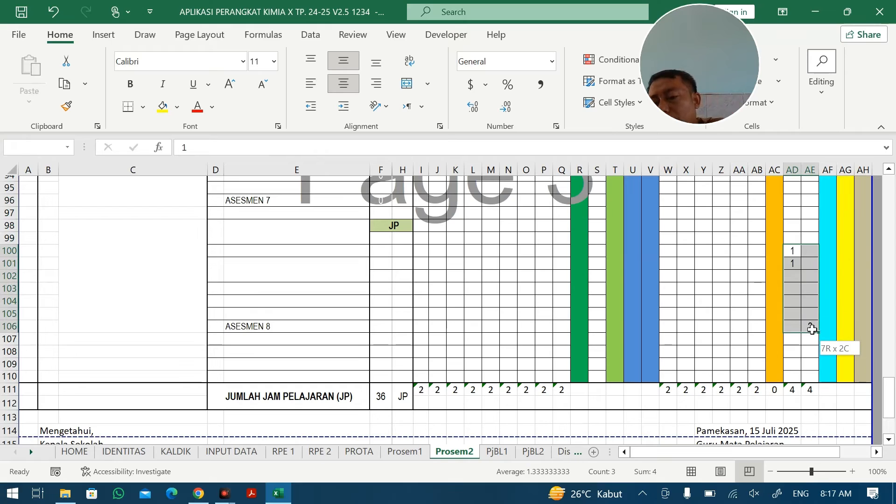
key("Delete")
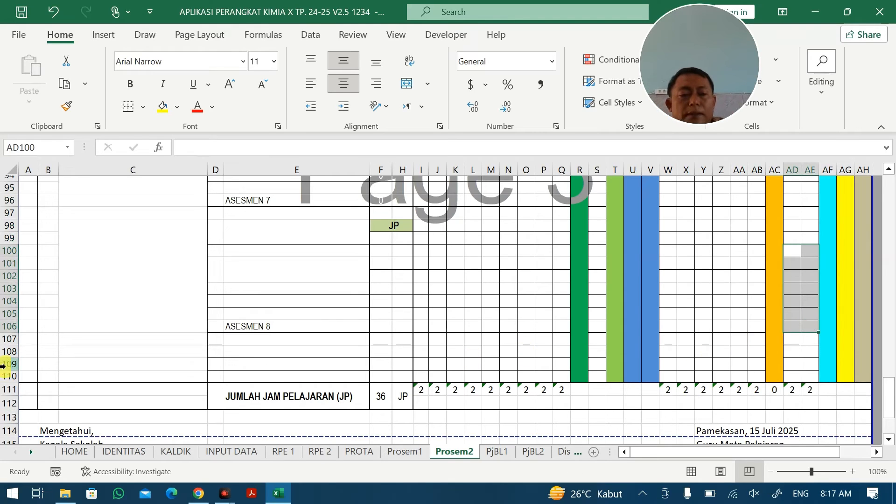
scroll(310, 344, "up", 15)
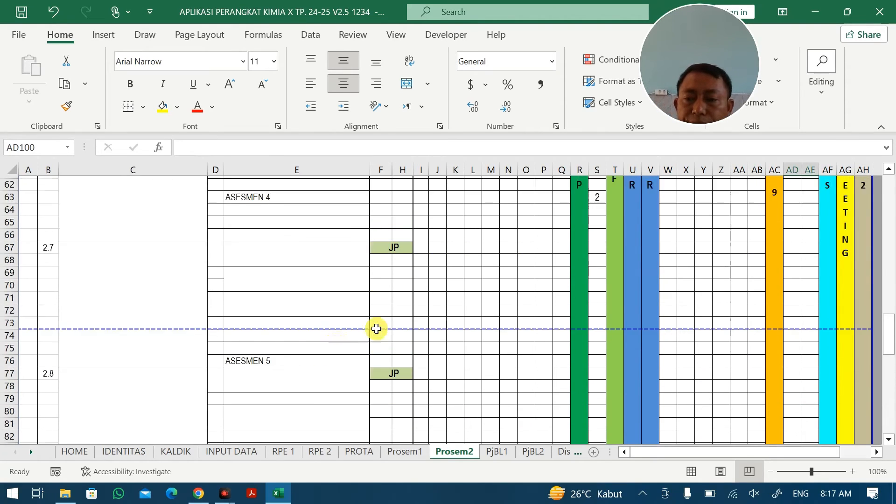
Clear the leftover 2 JP in S37 on the Hipotesis Avogadro row
scroll(533, 349, "up", 4)
scroll(535, 351, "down", 6)
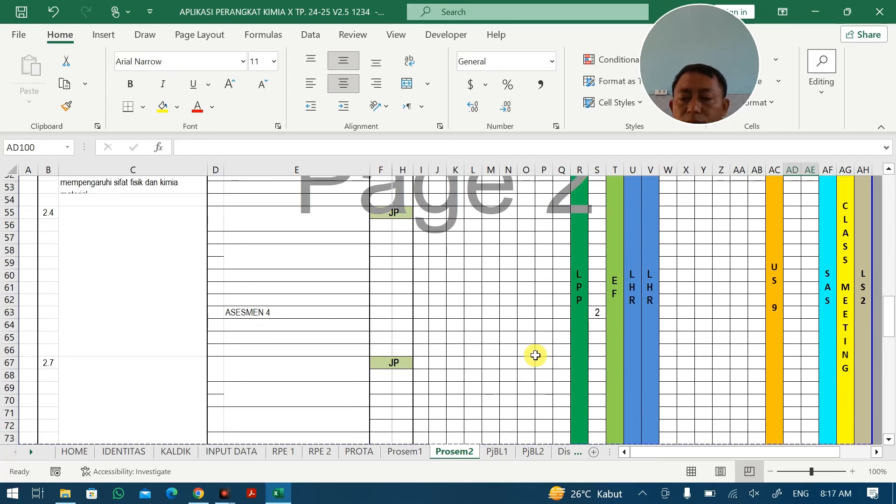
scroll(535, 355, "up", 5)
scroll(536, 354, "up", 3)
scroll(583, 280, "down", 2)
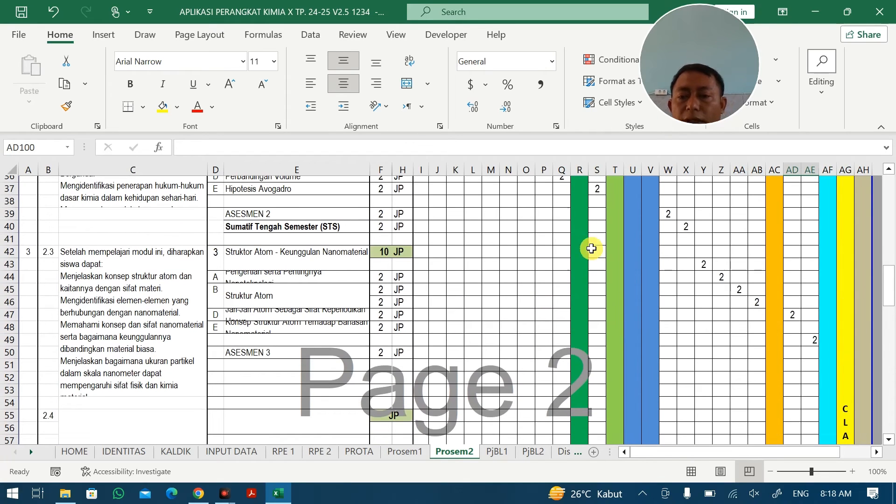
left_click(597, 187)
key("Delete")
Clear the leftover 2 JP in S63 on the ASESMEN 4 row
scroll(632, 280, "down", 10)
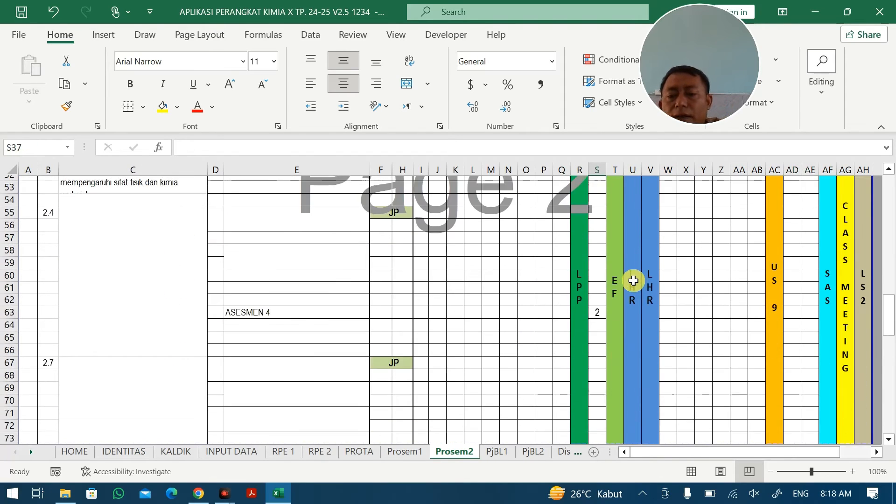
scroll(632, 285, "up", 3)
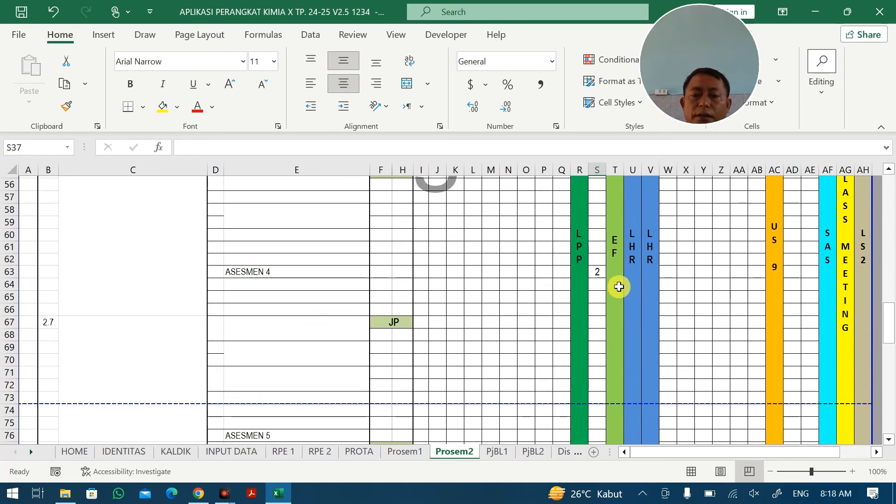
key("Delete")
scroll(597, 274, "up", 6)
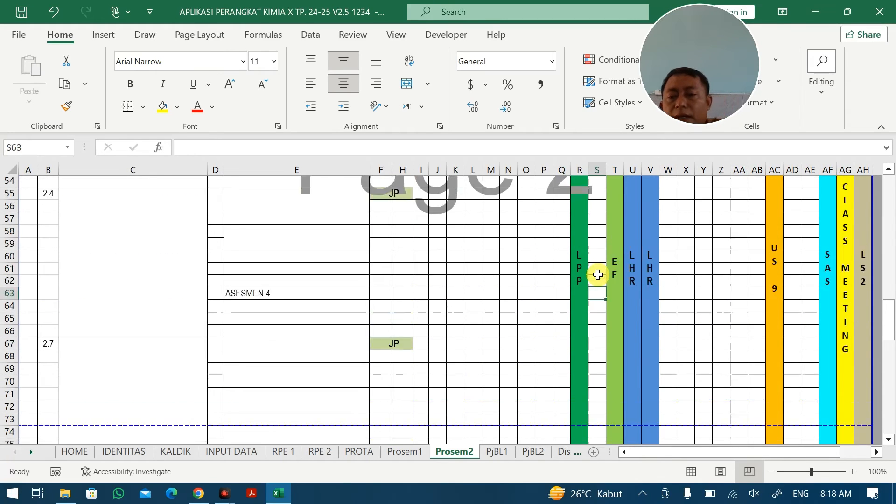
scroll(598, 275, "up", 1)
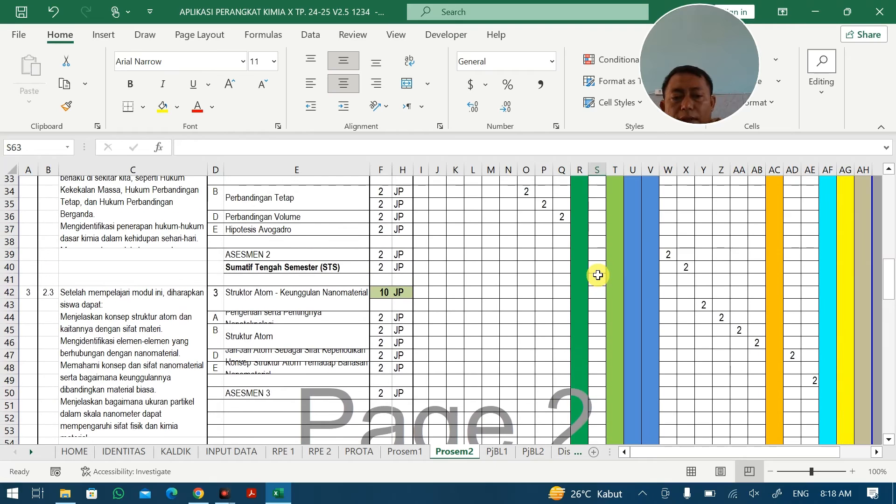
left_click(508, 307)
Clear the sum formula in AC111 beneath the US 9 column
scroll(513, 299, "down", 20)
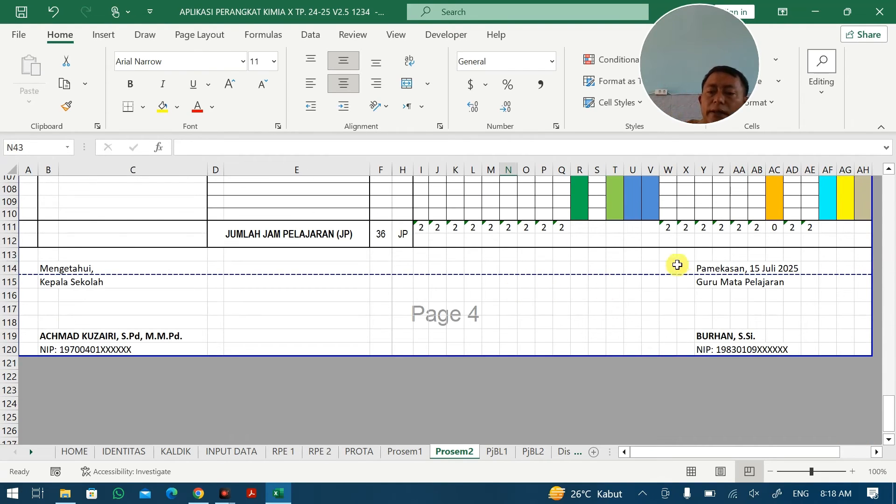
left_click(779, 235)
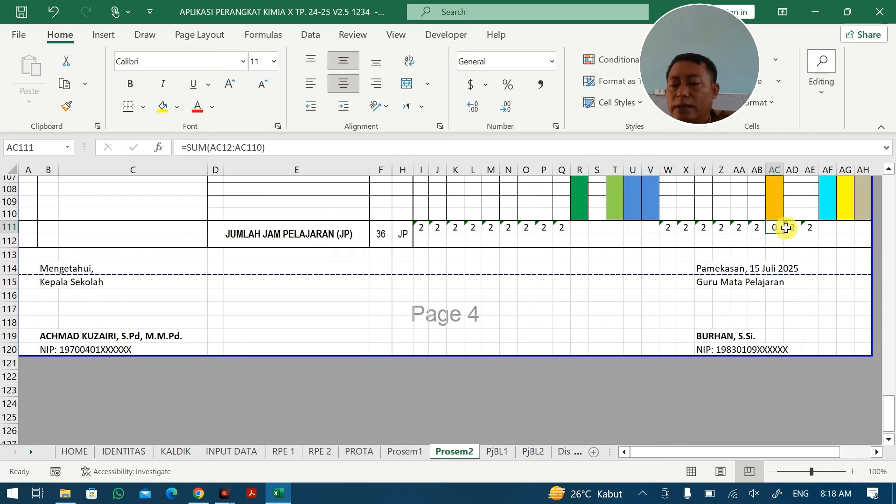
key("Delete")
Examine the US 9 column in the May weeks from its header down to the JUMLAH JAM PELAJARAN row
scroll(803, 275, "up", 19)
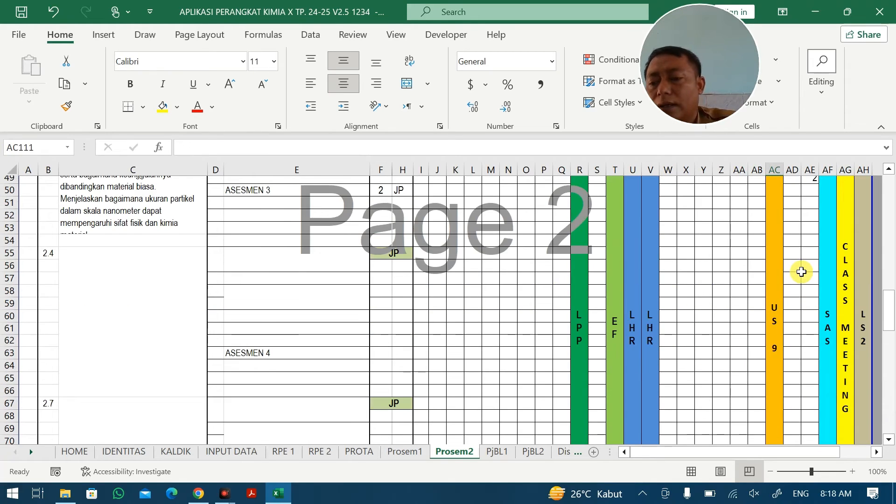
scroll(801, 272, "up", 1)
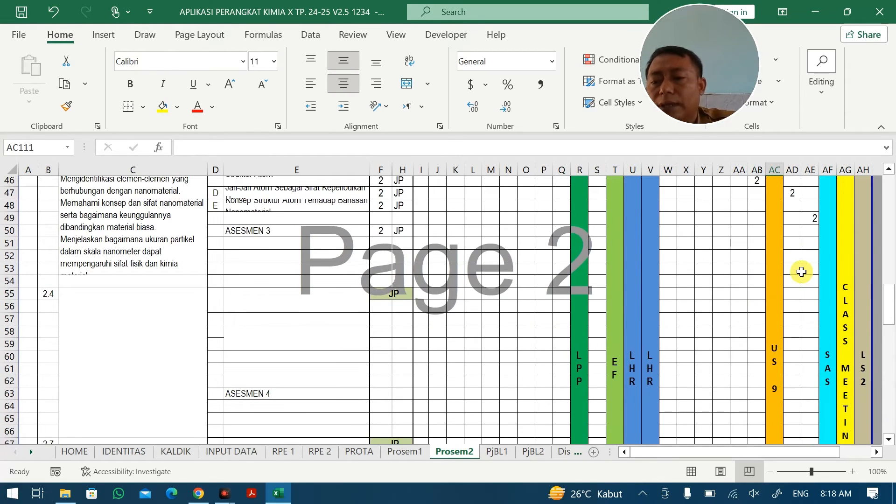
scroll(802, 272, "up", 1)
scroll(801, 272, "up", 11)
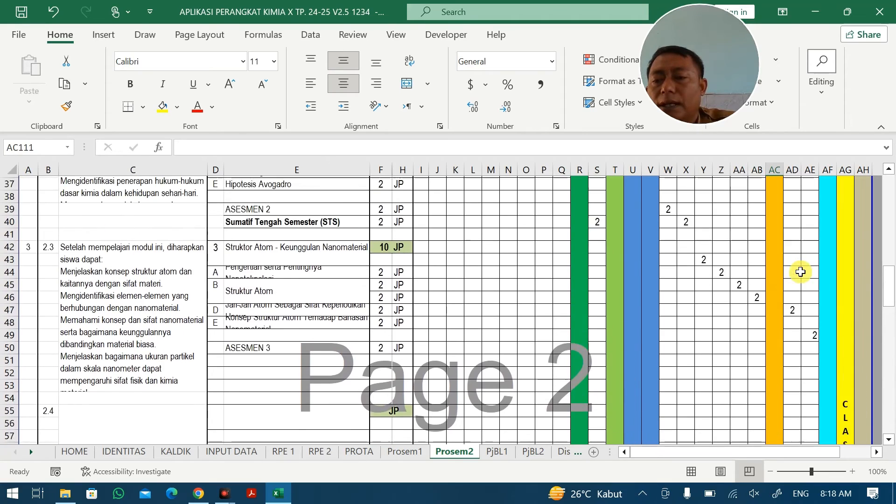
scroll(801, 272, "up", 1)
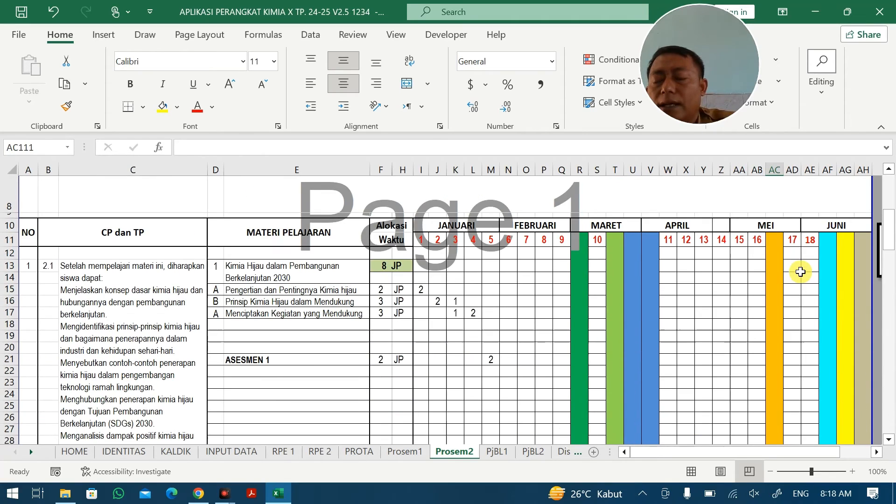
left_click(774, 246)
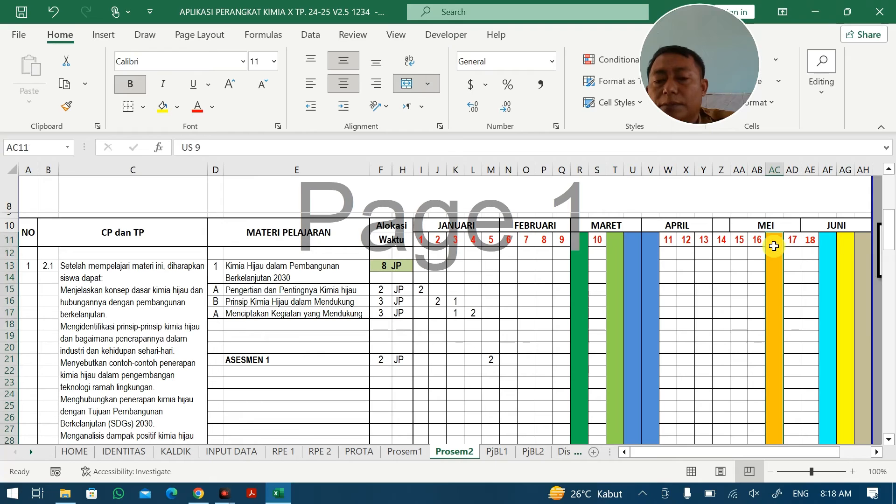
scroll(773, 252, "down", 20)
scroll(773, 258, "down", 6)
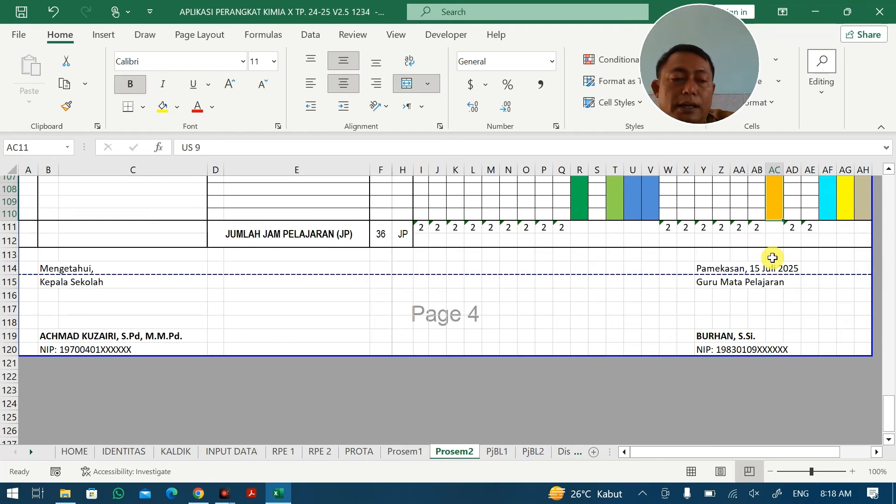
scroll(773, 257, "up", 20)
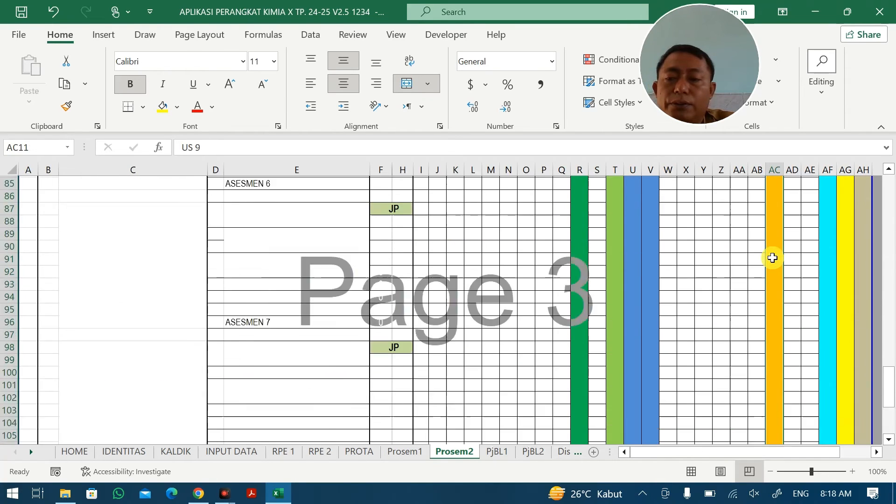
scroll(736, 261, "up", 8)
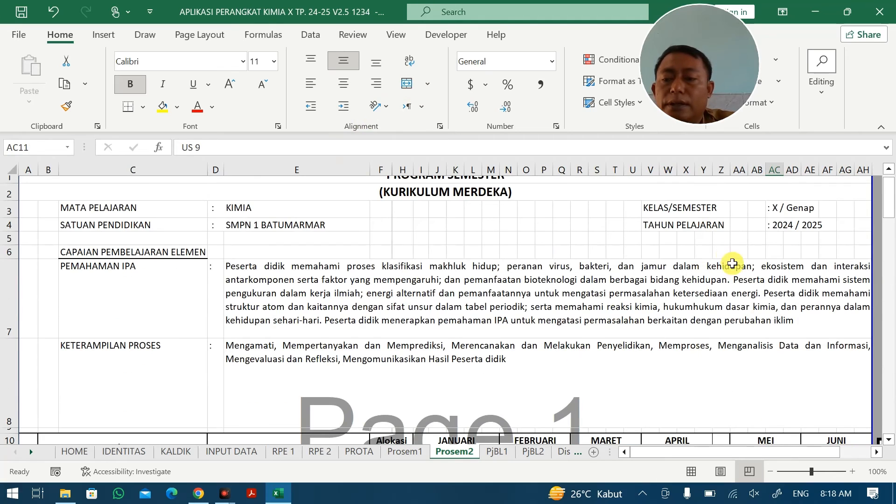
Try to replace the US 9 column by copying the week 17 column from AD11 down onto AC11
scroll(769, 326, "down", 3)
left_click_drag(794, 253, 796, 403)
key("ctrl+c")
scroll(786, 401, "up", 20)
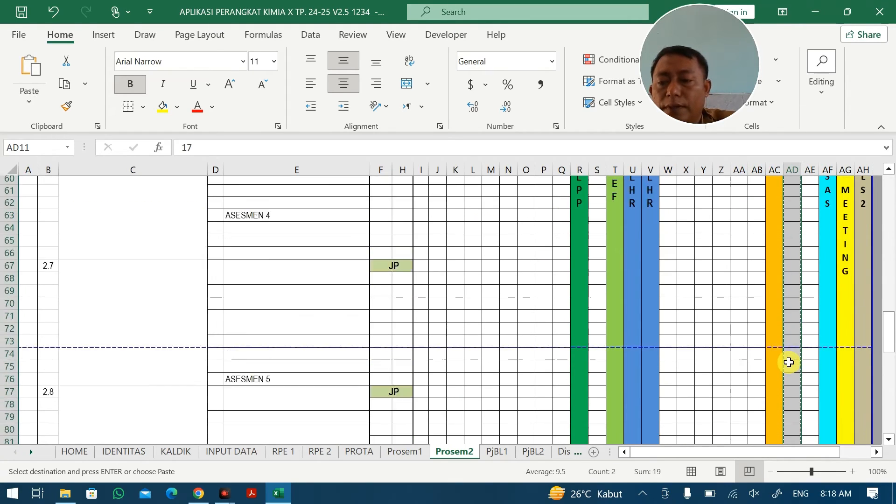
scroll(776, 255, "up", 6)
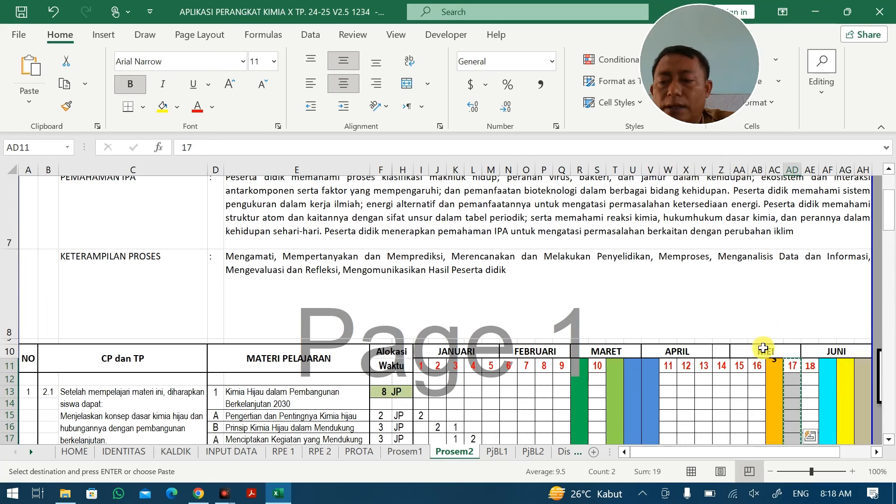
left_click(771, 365)
key("ctrl+v")
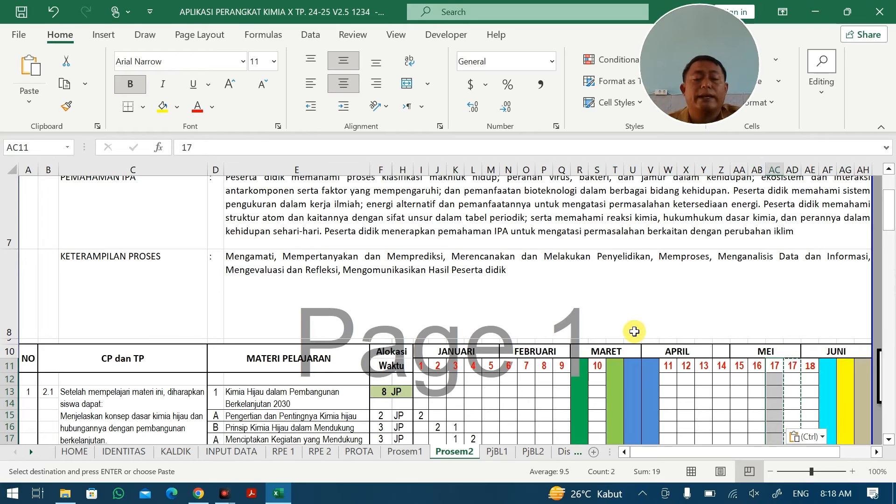
Examine the non-effective weeks on the RPE 2 sheet, especially the Ujian Sekolah Kelas IX row
left_click(320, 452)
scroll(84, 342, "down", 5)
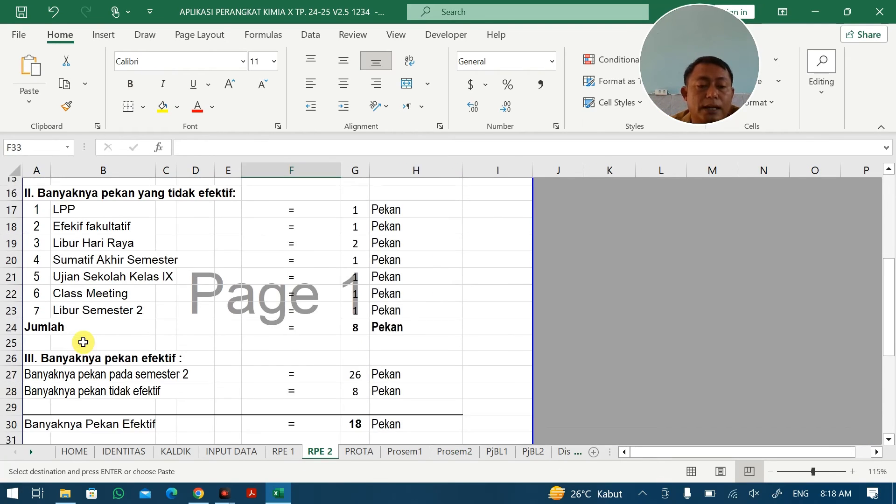
scroll(83, 342, "down", 1)
left_click(108, 266)
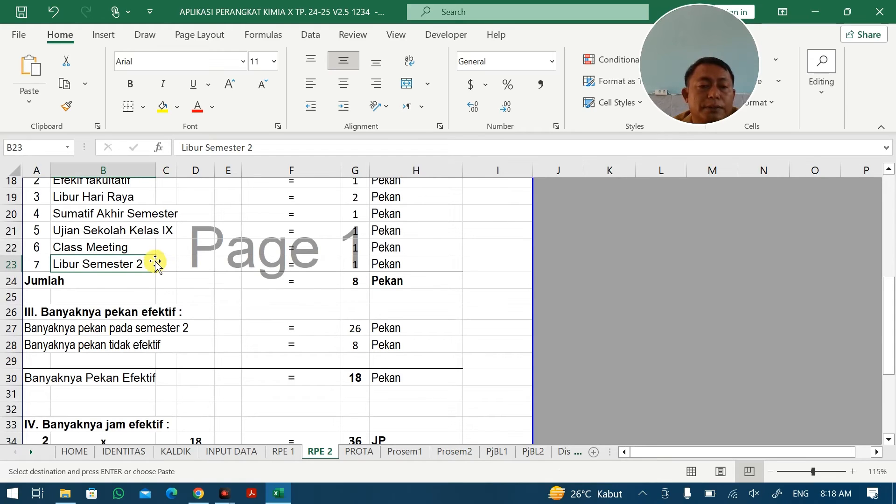
scroll(156, 261, "up", 1)
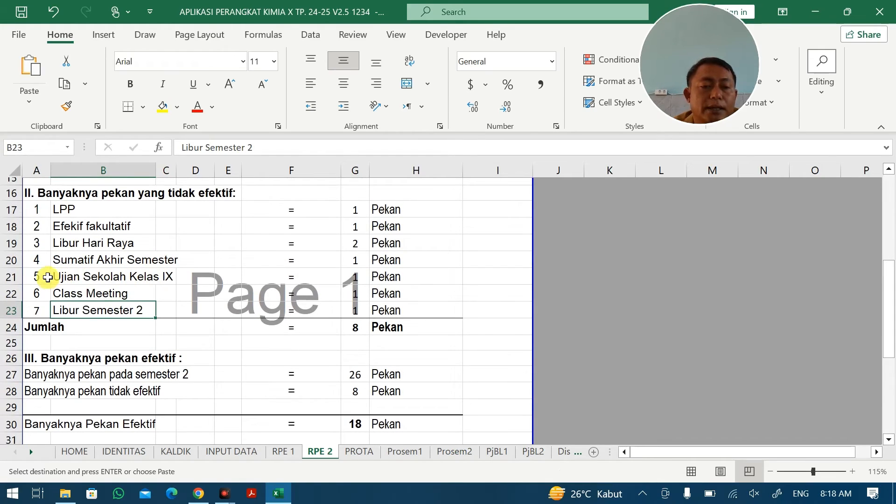
left_click(66, 277)
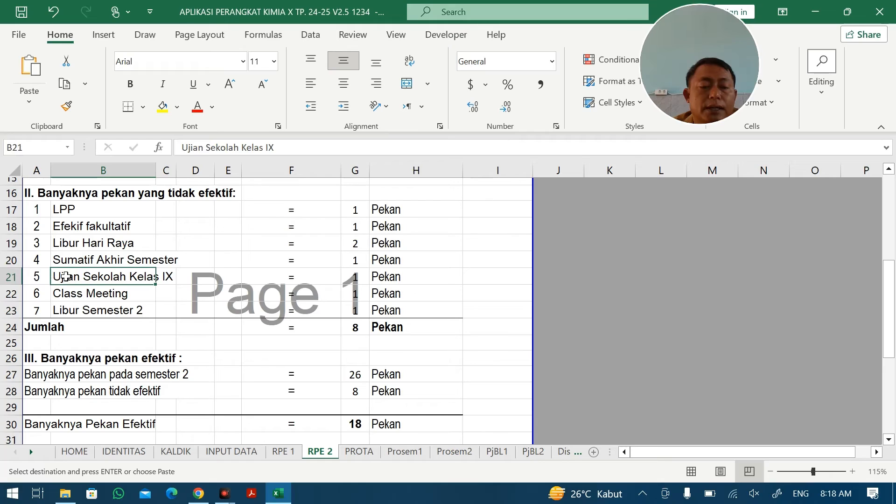
left_click(358, 278)
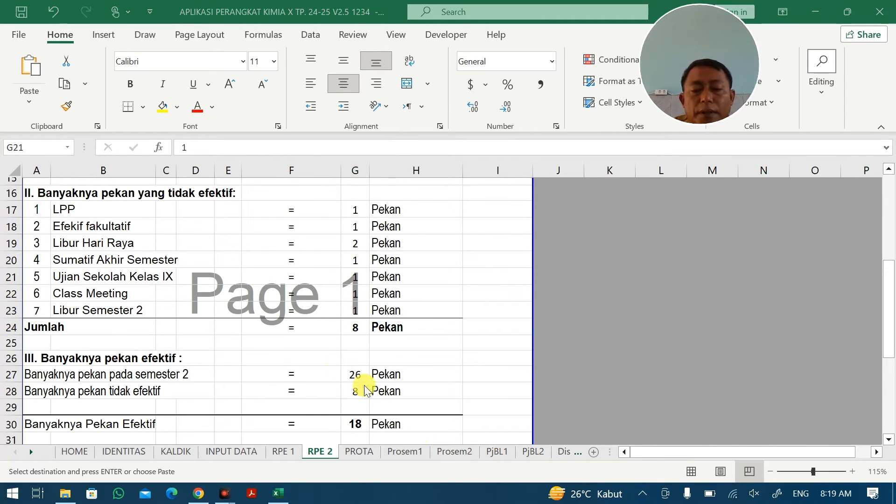
left_click(195, 291)
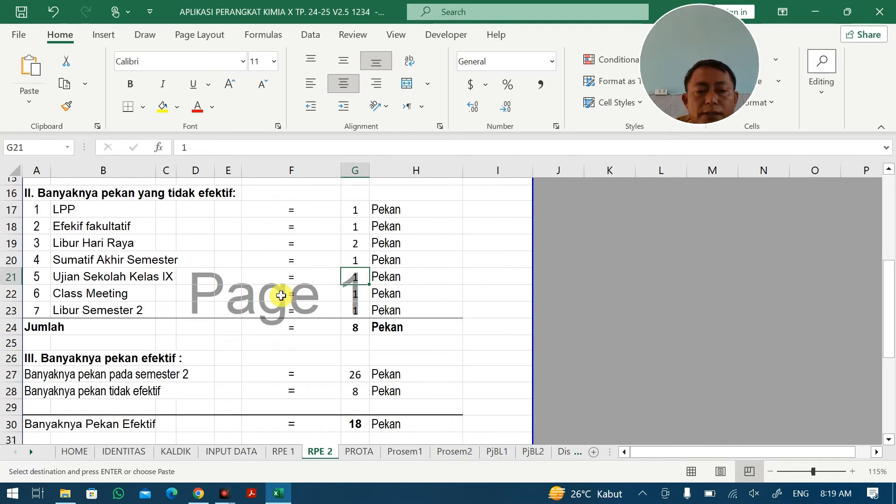
left_click(299, 282)
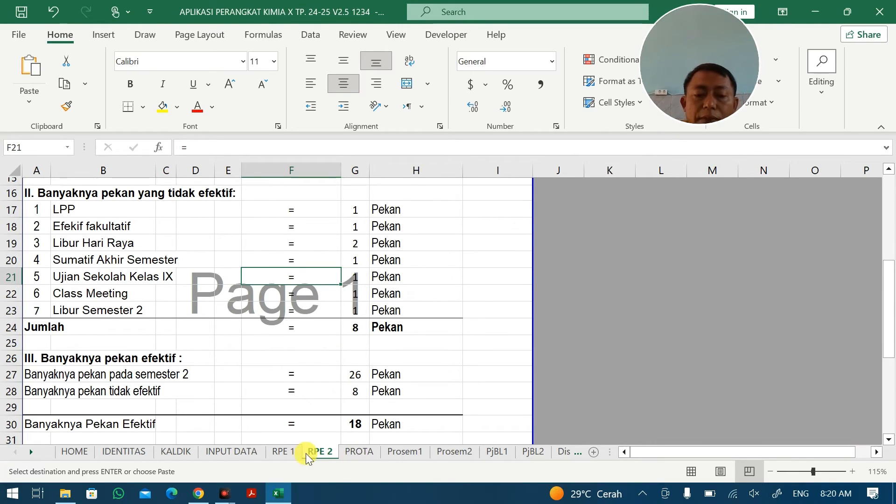
Return to the Prosem2 sheet and undo the paste over the US 9 column and the clearing of AC111
left_click(443, 451)
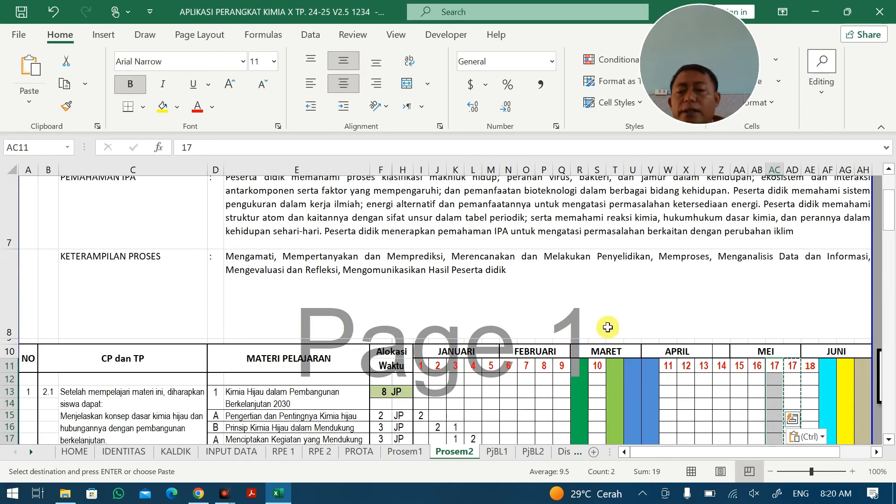
key("ctrl+z")
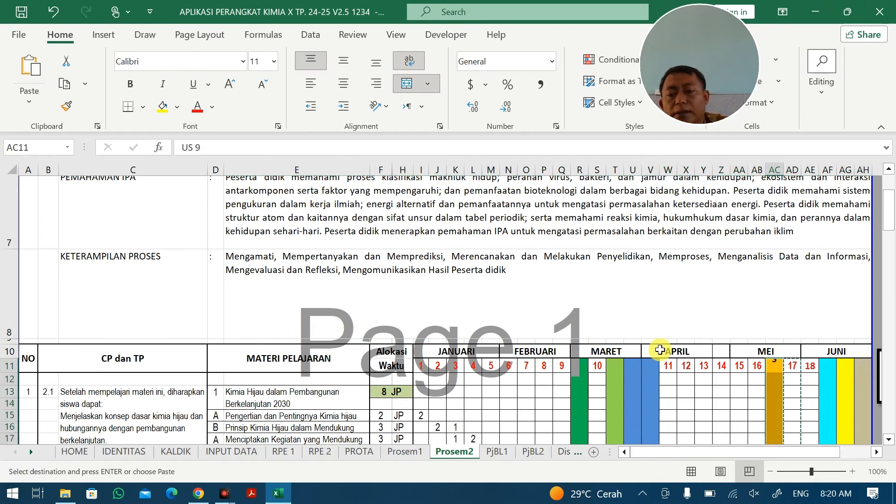
left_click(659, 350)
key("ctrl+z")
key("ctrl+Down")
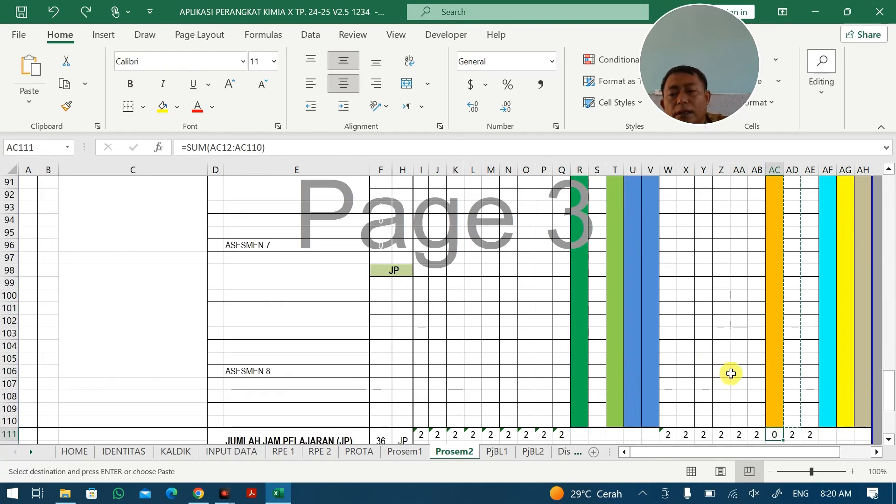
Remove the SUM formula from AC111 in the JUMLAH JAM PELAJARAN row for the US 9 week
scroll(760, 348, "up", 4)
scroll(760, 348, "down", 3)
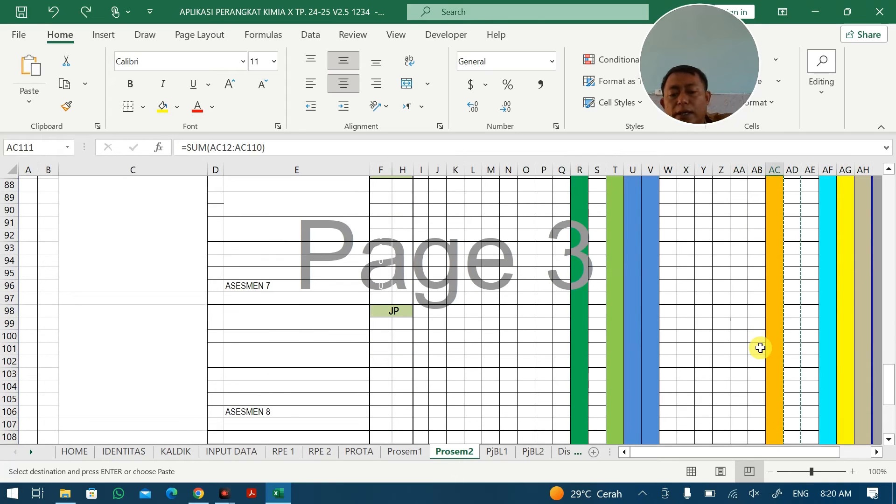
scroll(760, 348, "down", 4)
key("Delete")
scroll(732, 324, "up", 4)
scroll(734, 325, "down", 3)
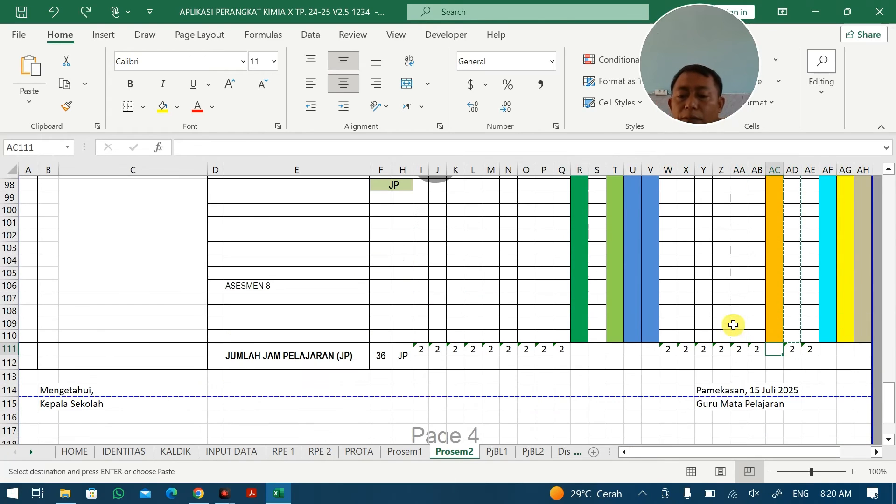
Enter 2 JP for Hipotesis Avogadro in week 11, cell W37
scroll(700, 360, "up", 4)
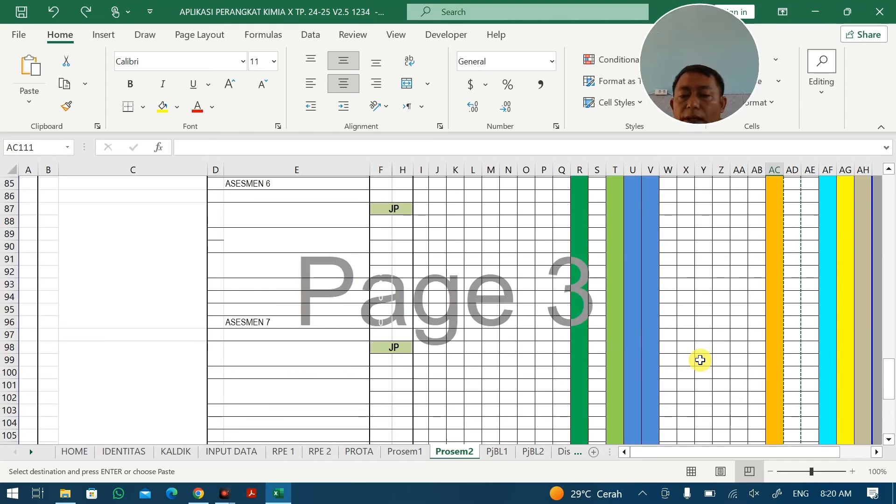
scroll(700, 360, "up", 20)
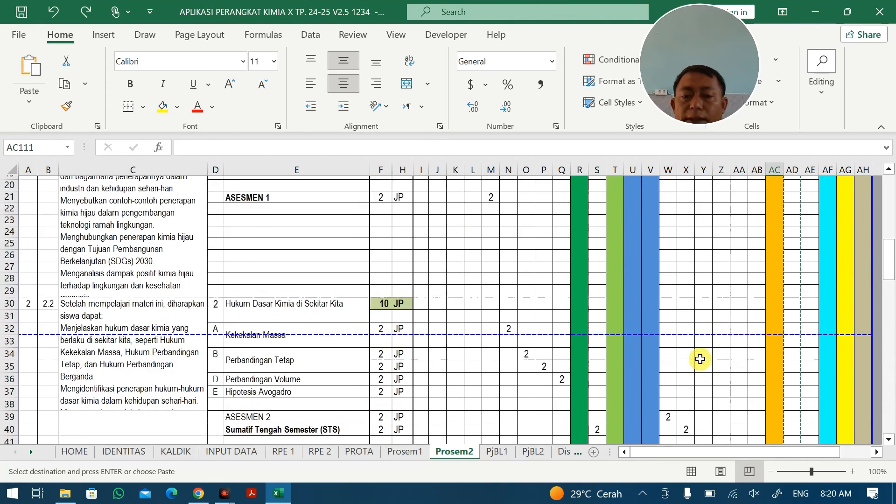
scroll(701, 359, "up", 5)
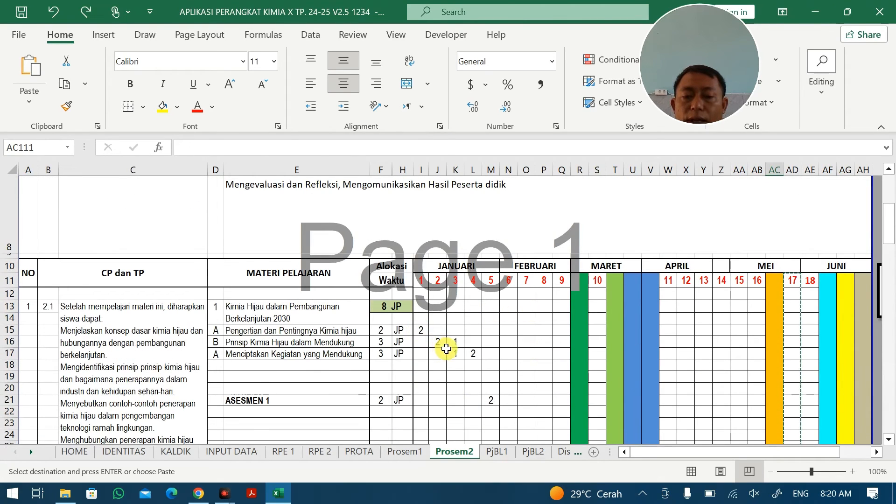
scroll(486, 362, "down", 2)
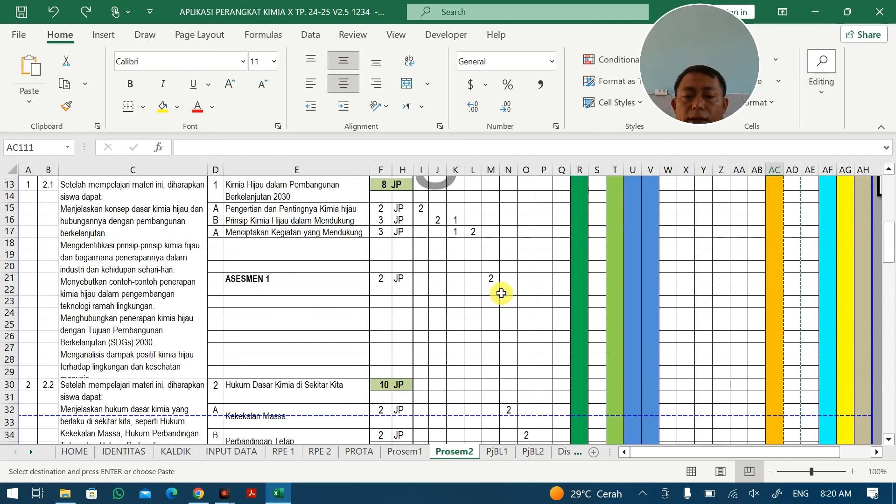
scroll(513, 351, "down", 2)
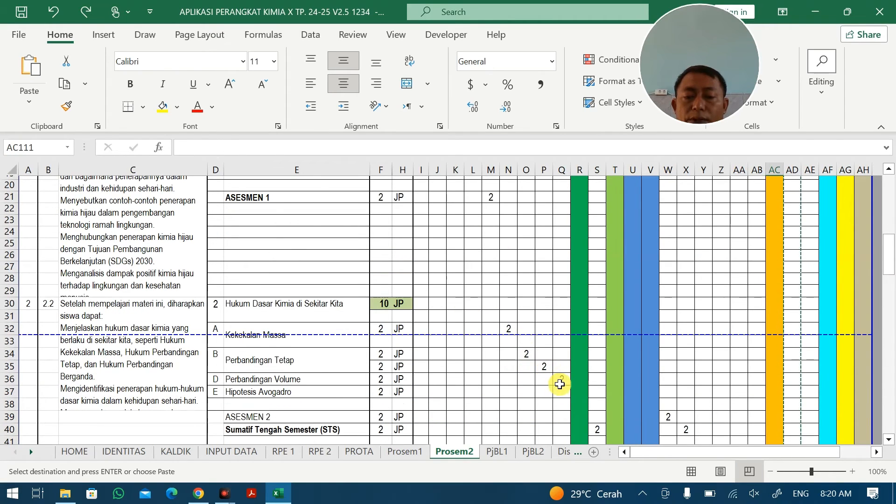
left_click(601, 429)
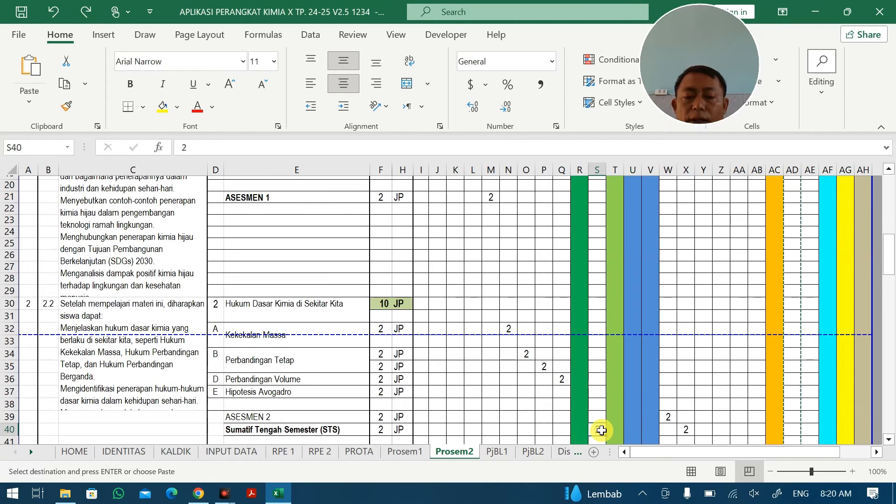
left_click(669, 415)
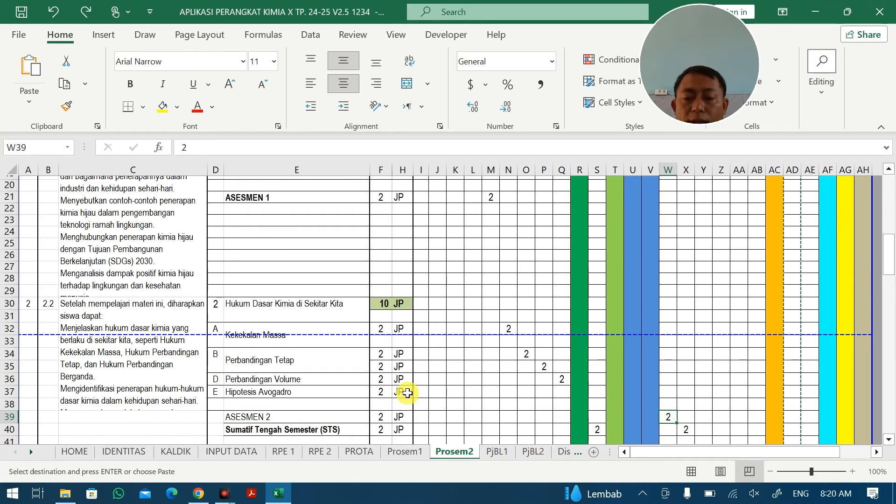
left_click_drag(421, 393, 563, 395)
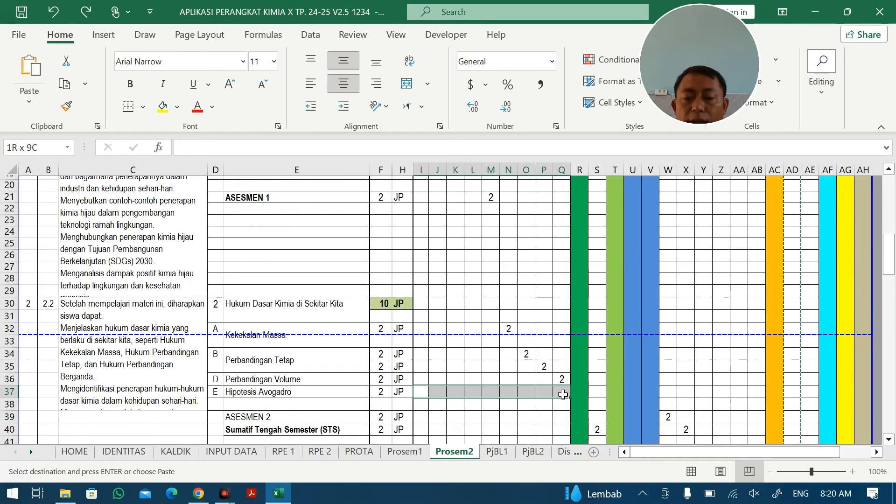
left_click(667, 391)
type("2")
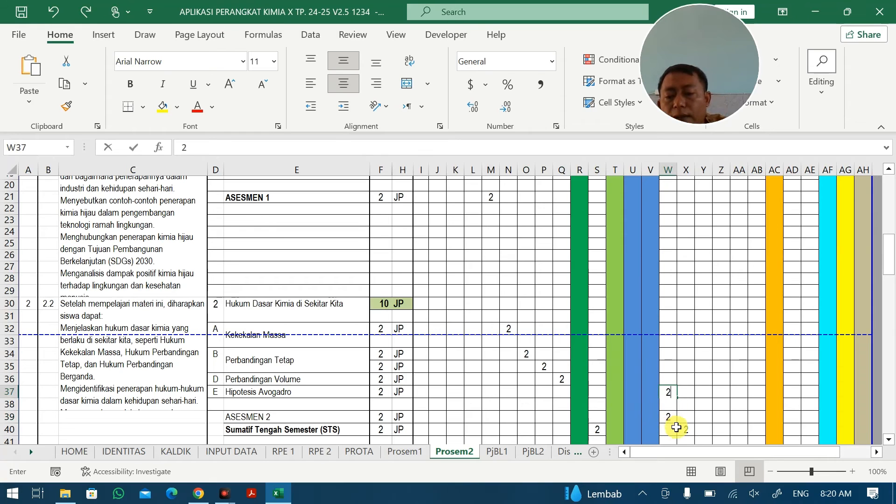
Clear W39:X40 and enter 2 JP for ASESMEN 2 in week 12, cell X39
left_click_drag(669, 418, 682, 428)
key("Delete")
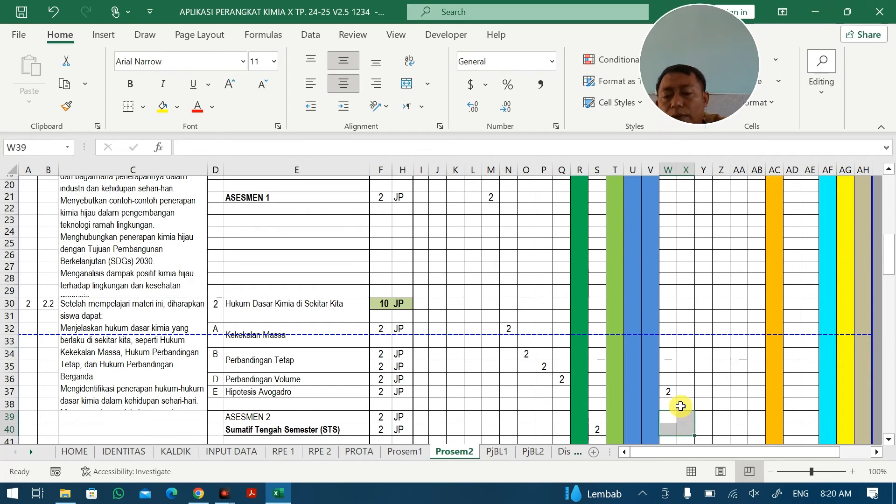
scroll(681, 406, "down", 1)
scroll(681, 406, "down", 1)
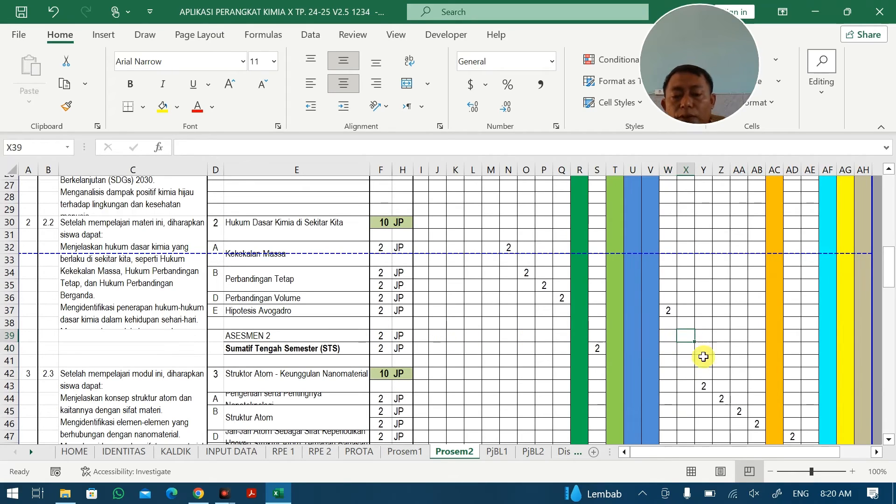
left_click(738, 375)
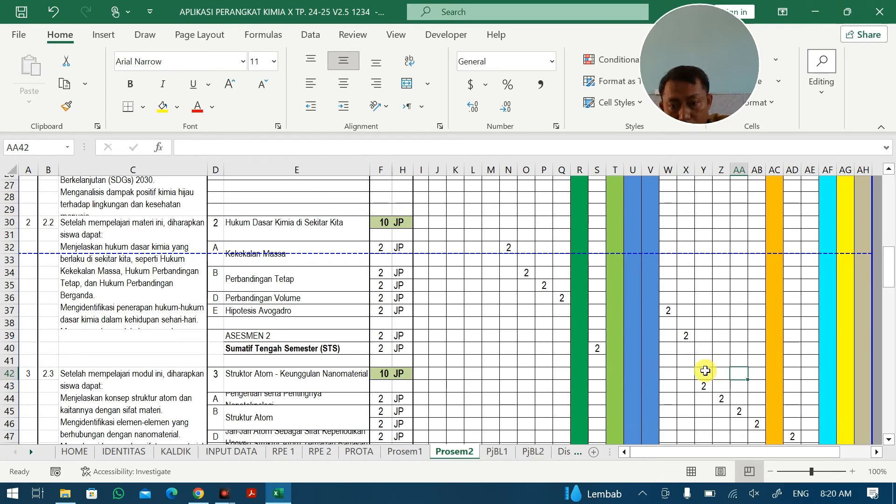
Move the week 18 allocation of 2 JP from AE49 up to AE48, the row of subtopic E under Struktur Atom
left_click(706, 388)
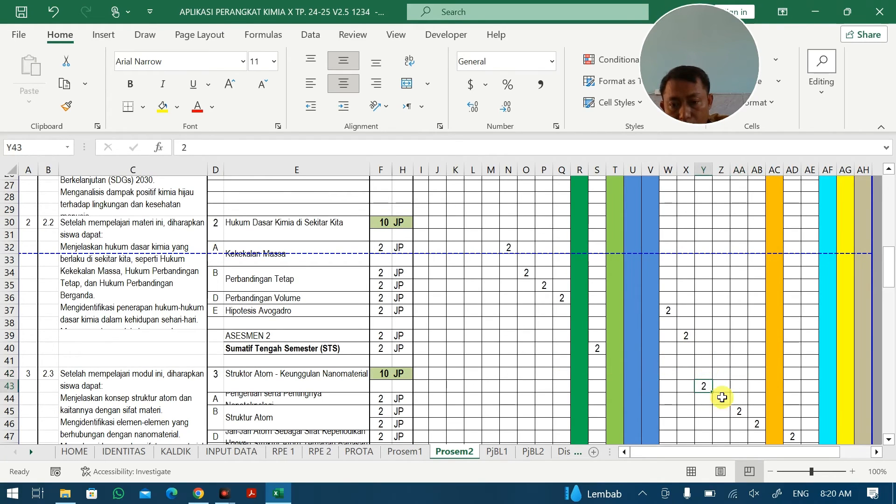
left_click(721, 398)
left_click(738, 411)
left_click(755, 423)
scroll(755, 421, "down", 2)
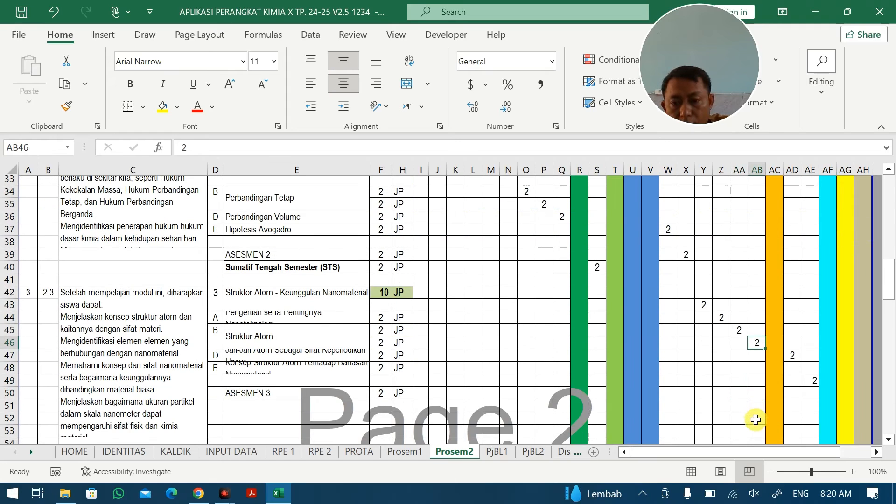
left_click(795, 354)
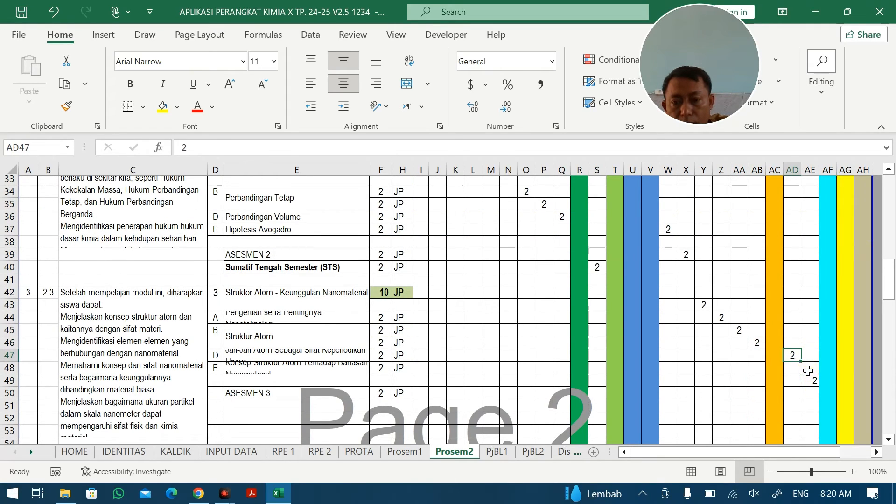
left_click(809, 370)
type("2")
left_click(815, 397)
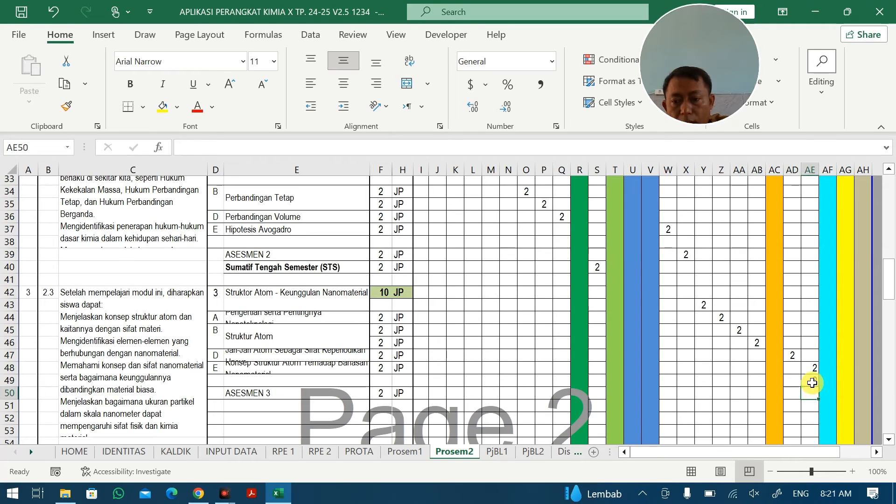
left_click(812, 382)
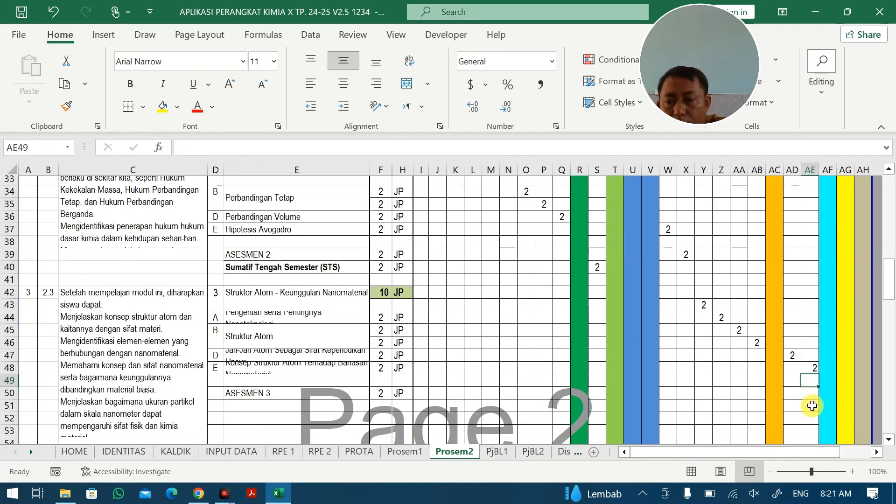
left_click(811, 394)
Check the weekly totals in the JUMLAH JAM PELAJARAN row against the non-effective week columns
scroll(747, 382, "down", 4)
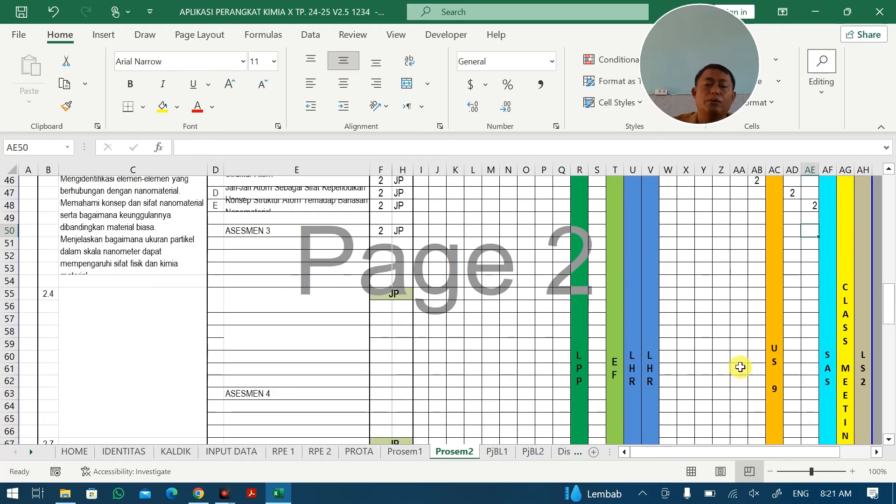
scroll(740, 367, "down", 4)
scroll(740, 367, "up", 8)
scroll(741, 364, "down", 9)
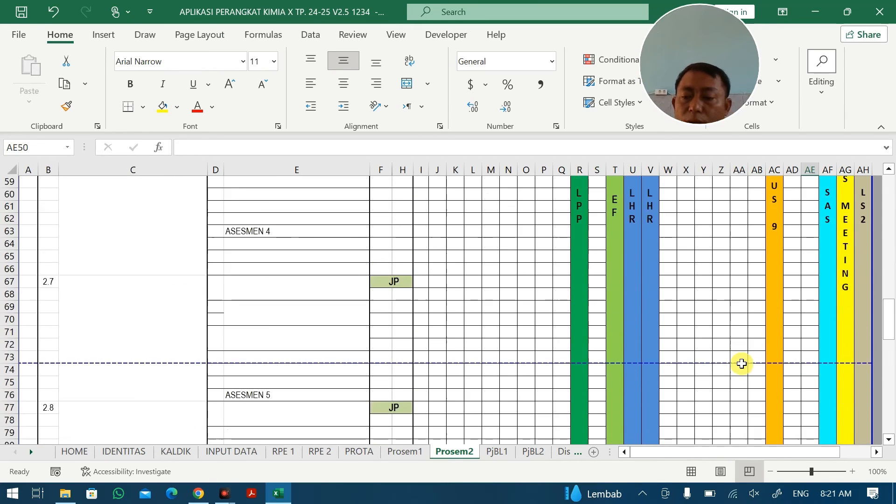
scroll(742, 363, "down", 14)
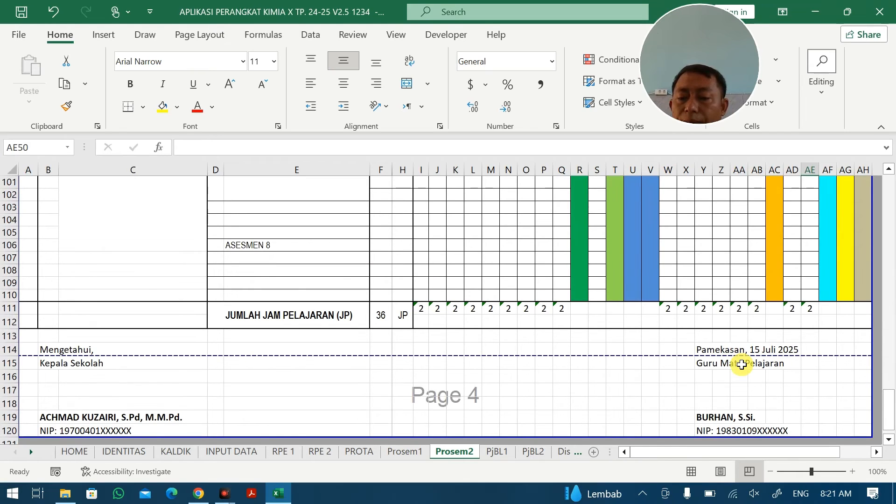
Unmerge the cells in D32:E33, centre the letter in D32 and left-align Kekekalan Massa in E32
key("ctrl+z")
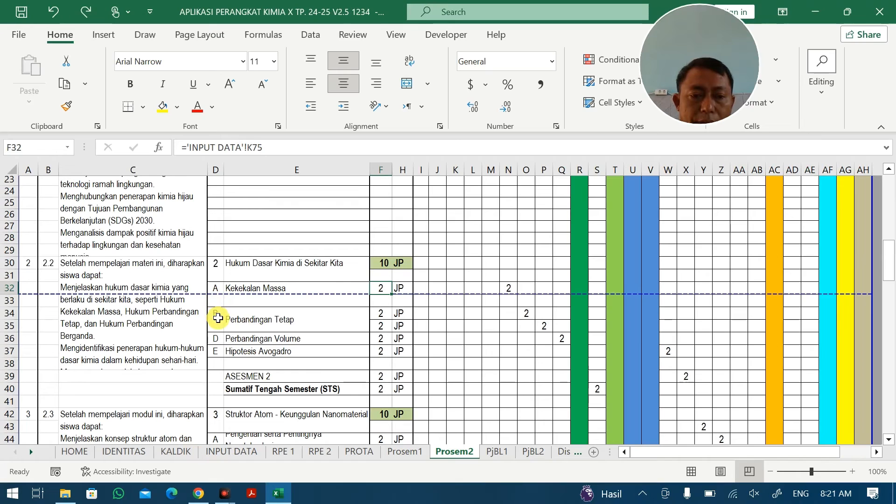
left_click(217, 290)
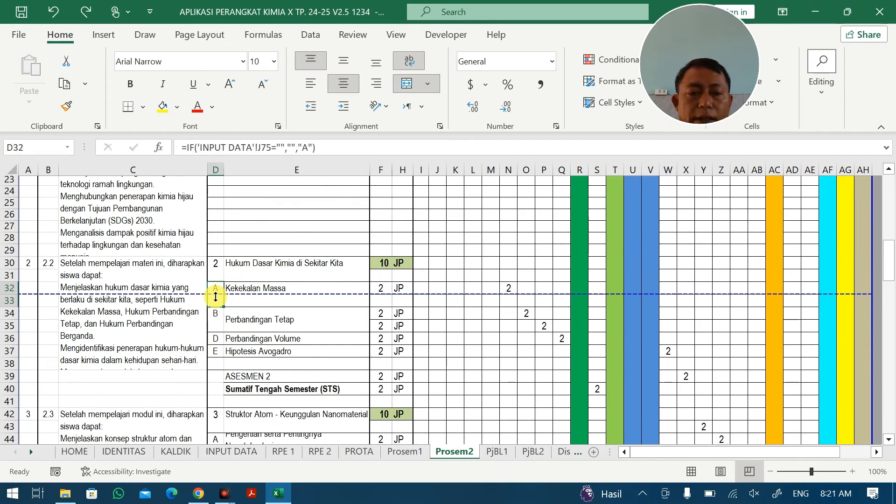
left_click_drag(218, 286, 269, 287)
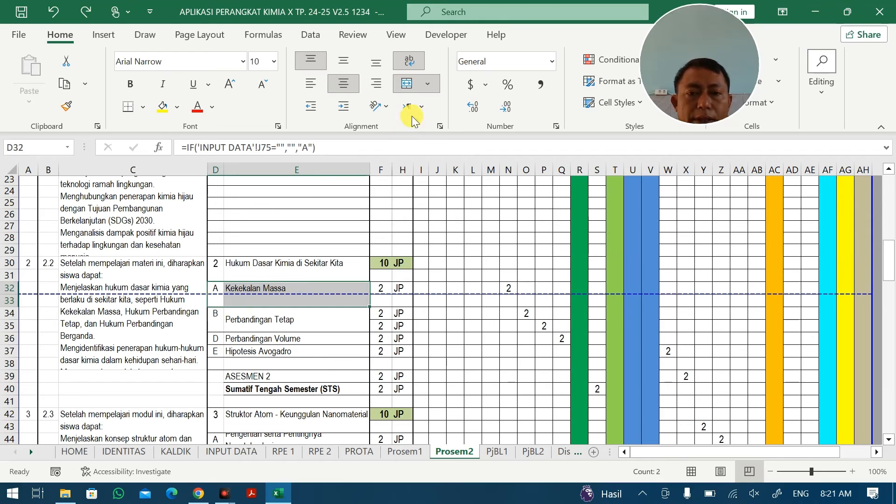
left_click(407, 89)
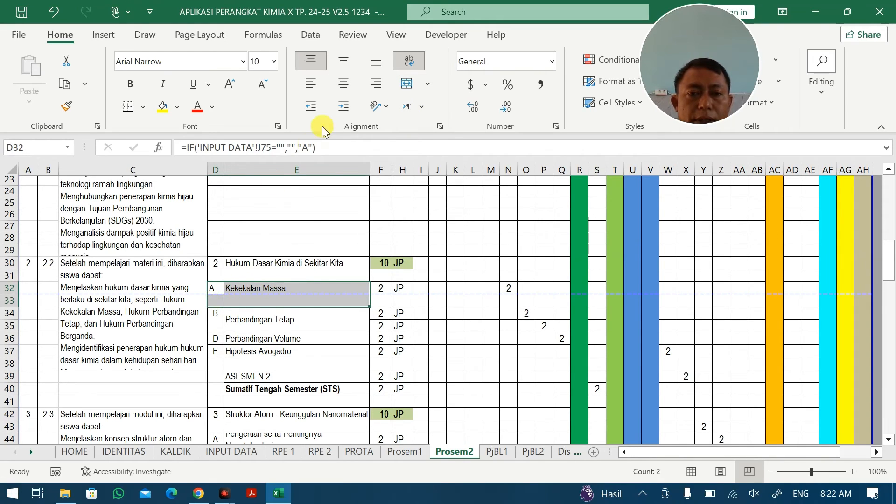
left_click(342, 83)
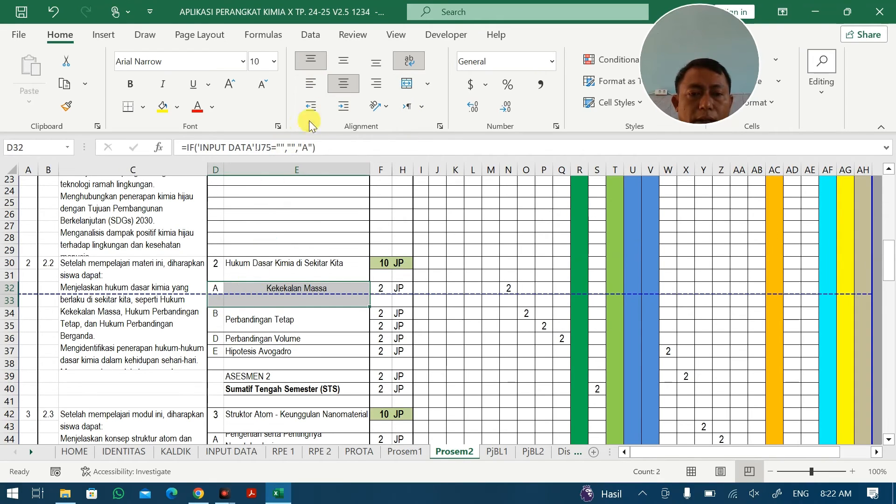
left_click(302, 290)
left_click(316, 78)
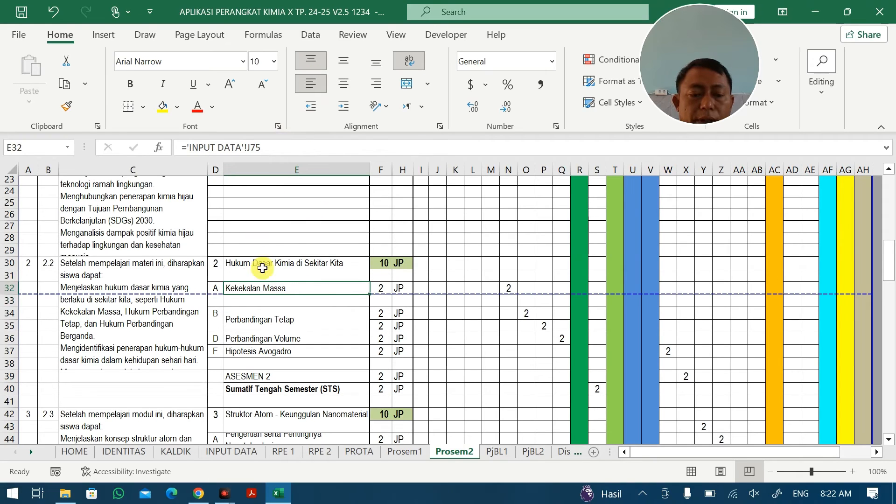
Unmerge the Perbandingan Tetap cells in D34:E35 and centre the letter in D34
left_click(216, 288)
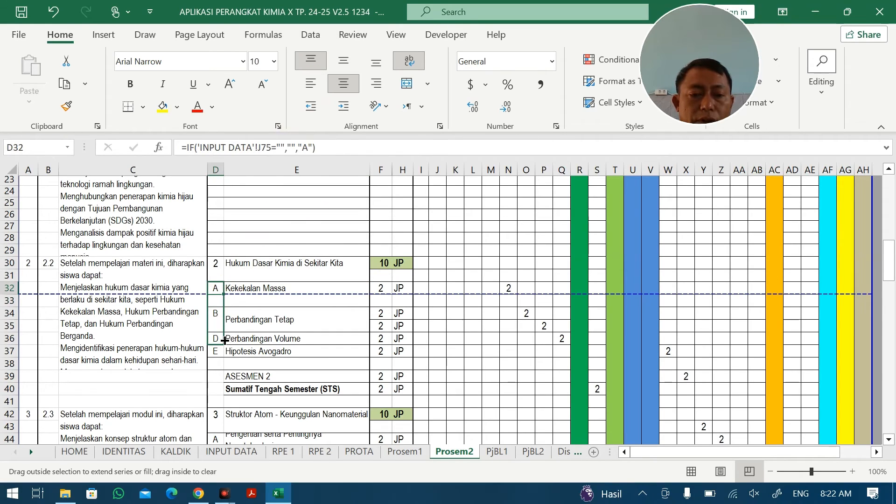
left_click_drag(224, 337, 252, 321)
left_click(454, 287)
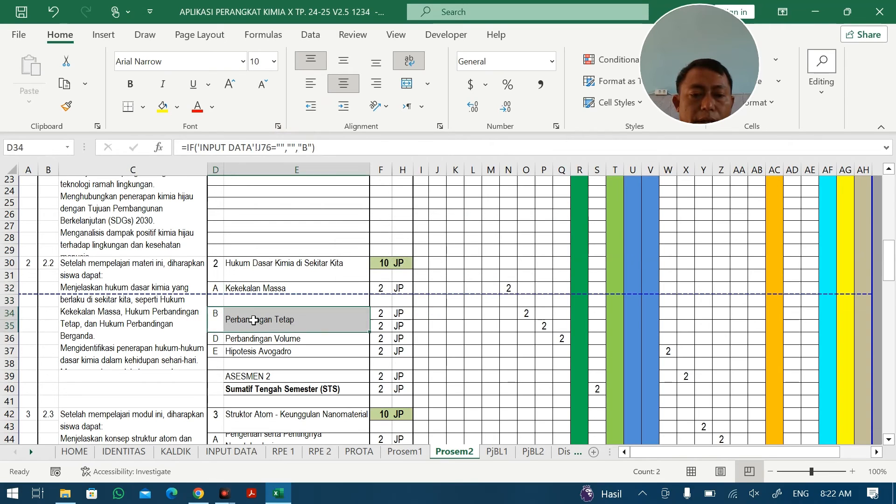
left_click(407, 83)
left_click(215, 312)
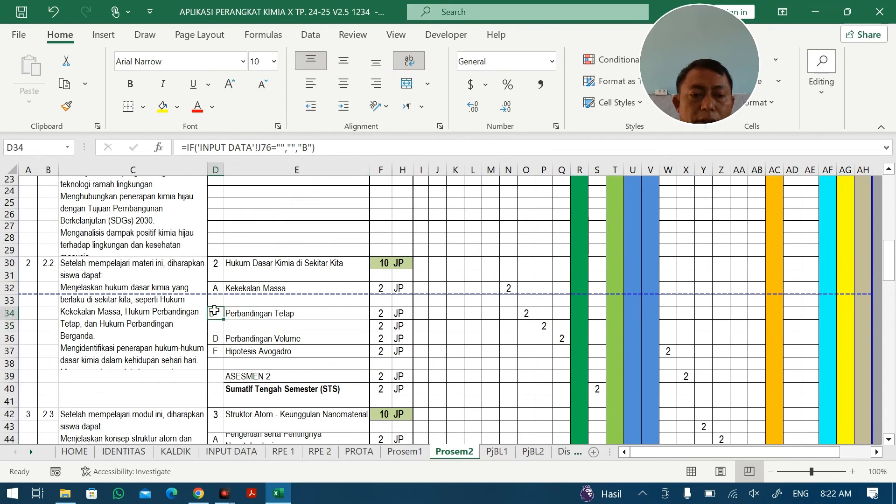
left_click(345, 83)
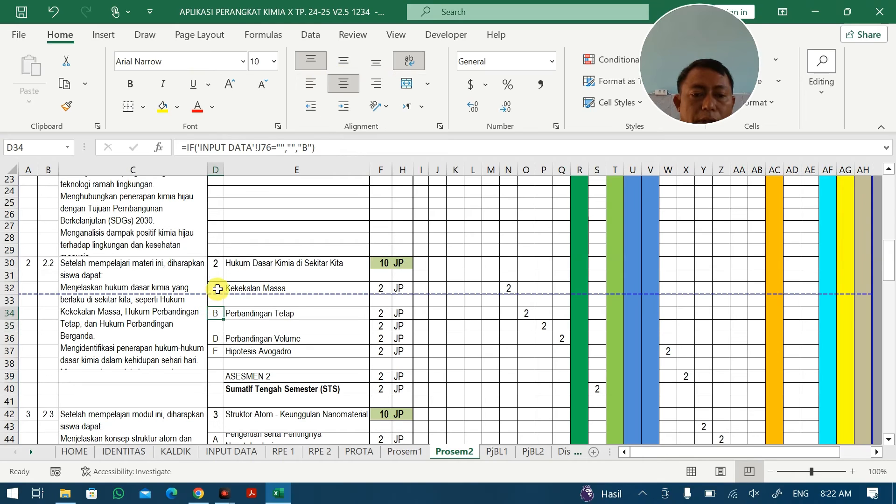
Fill the letter formula from D32 down through D35
left_click(218, 289)
left_click_drag(225, 294, 224, 326)
key("Return")
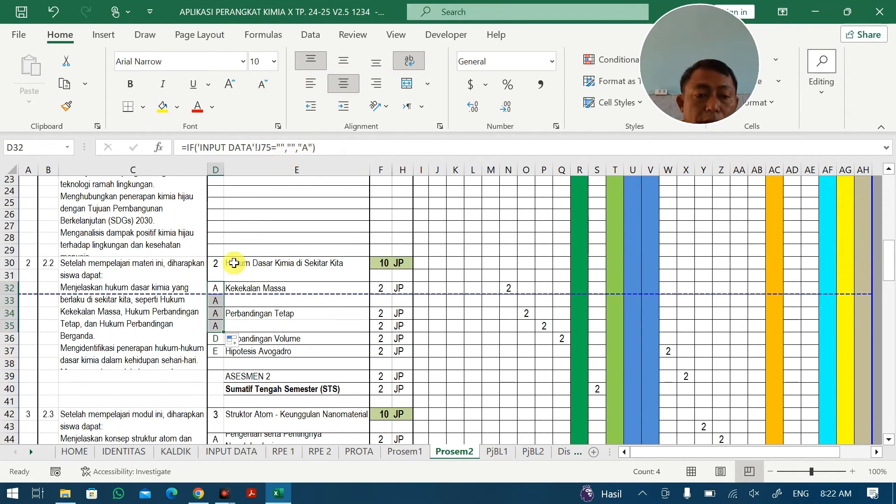
Change the letter returned by the IF formula to "B" in D33 and "C" in D34
left_click(218, 301)
left_click(309, 148)
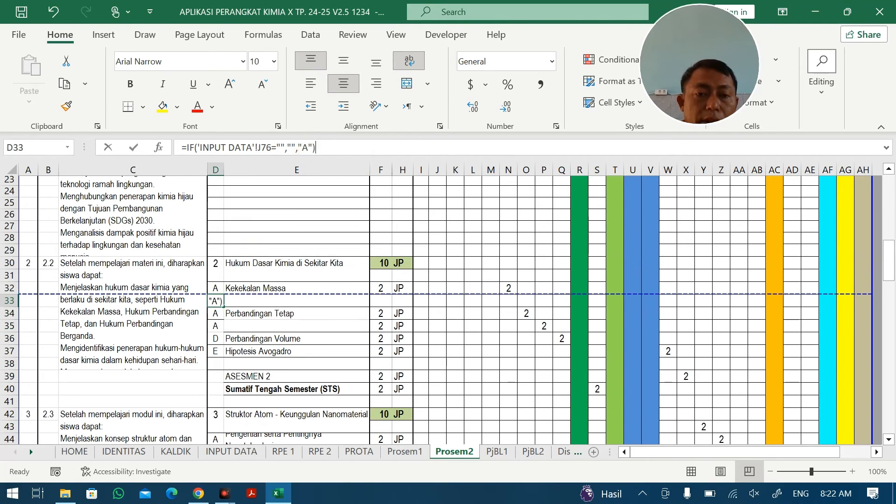
key("BackSpace")
type("B")
key("Return")
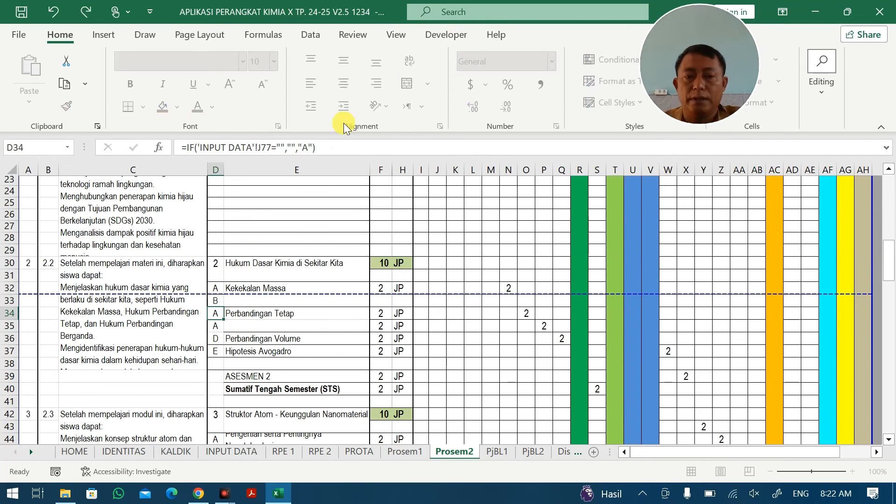
left_click(314, 148)
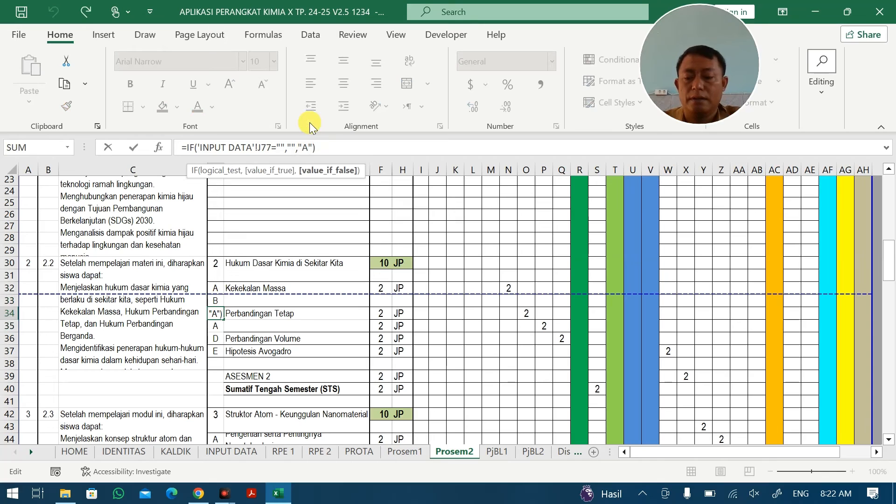
type("C")
key("Return")
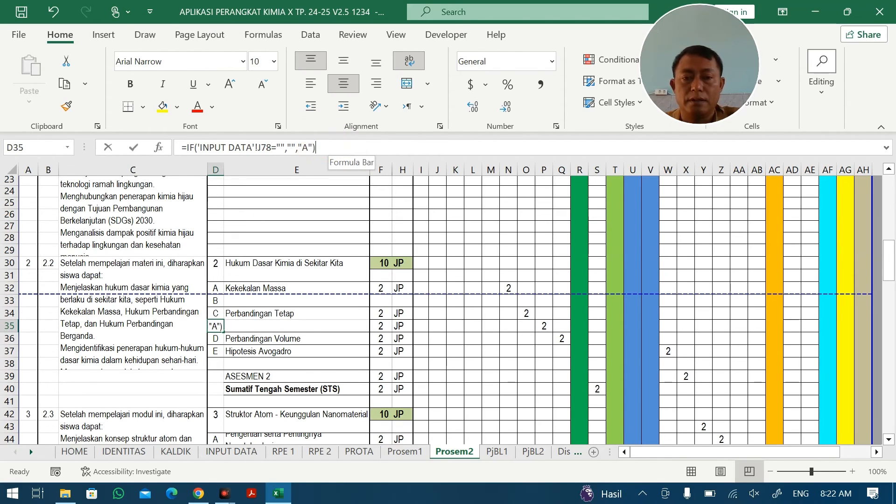
Change the letter returned by the IF formula to "D" in D35 and "E" in D36
left_click(307, 147)
type("D")
key("Return")
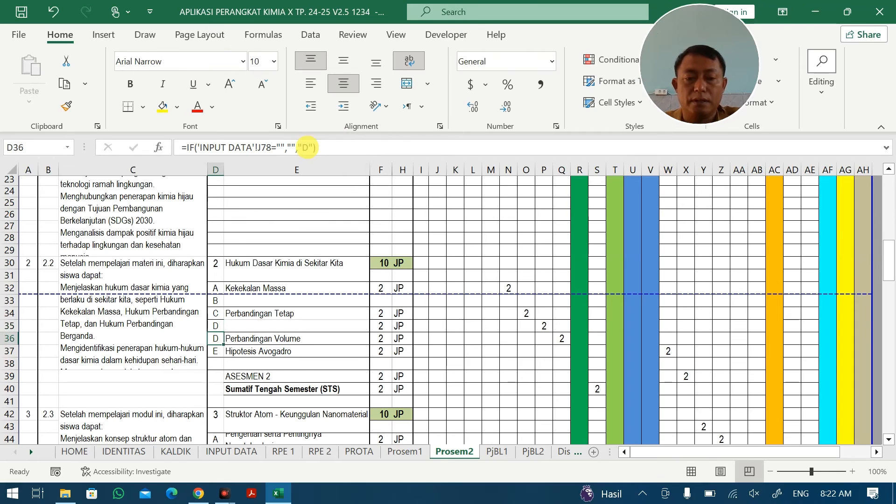
left_click(307, 147)
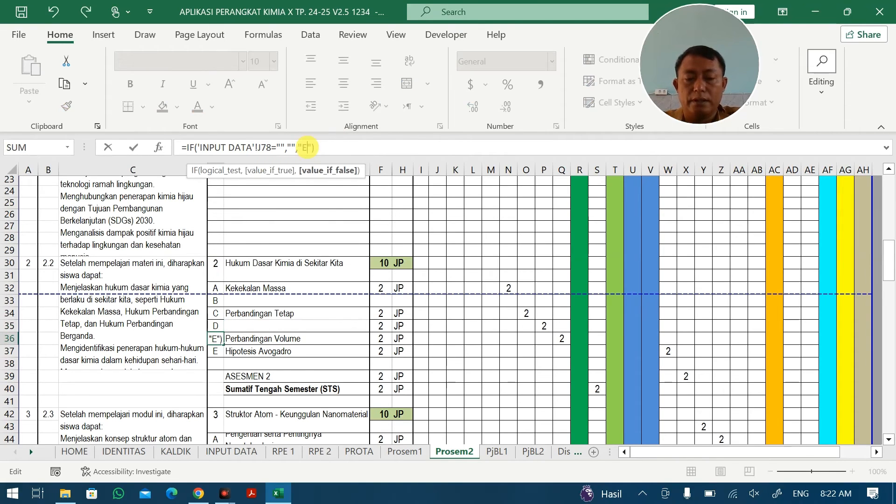
type("E")
key("Return")
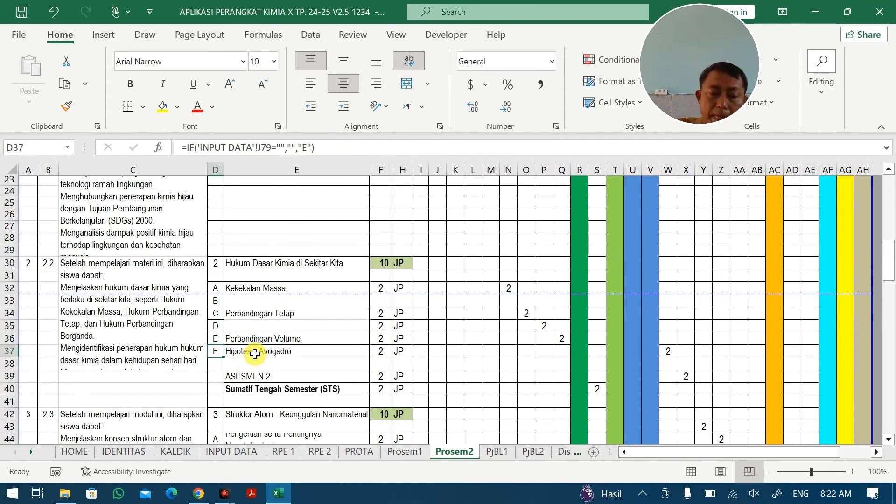
Fill the subtopic formula from E32 down through E37 and clear the surplus letter and JP cells D37 and F37:H37
left_click(283, 288)
left_click_drag(379, 287, 368, 355)
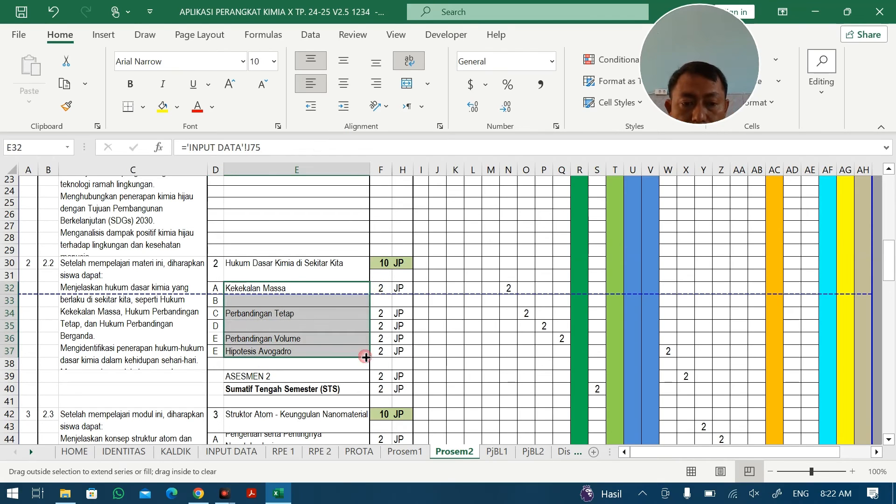
left_click(214, 350)
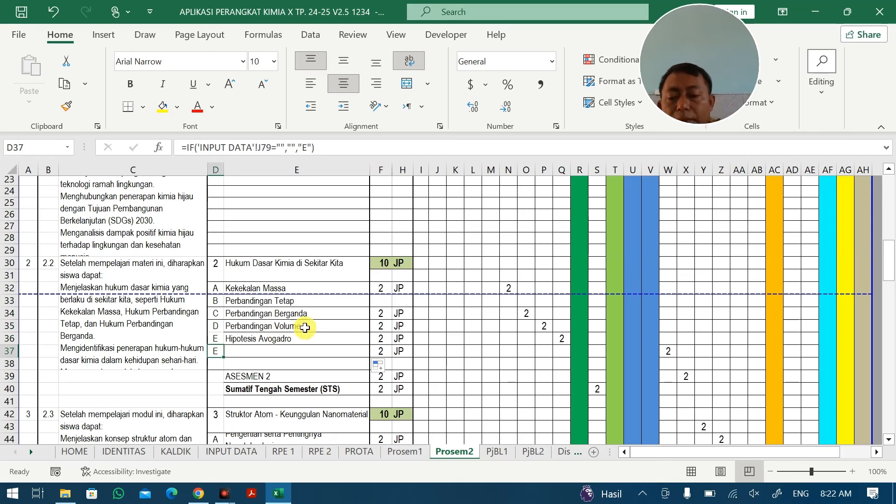
key("Delete")
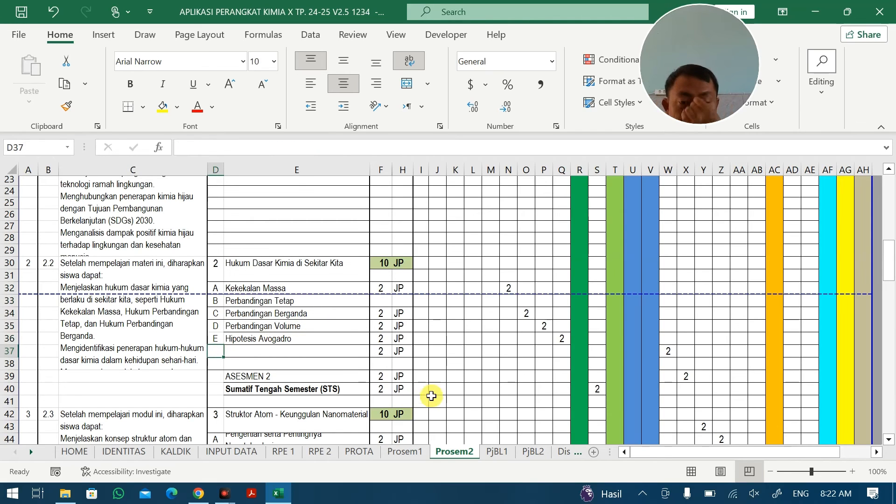
left_click_drag(381, 351, 400, 354)
key("Delete")
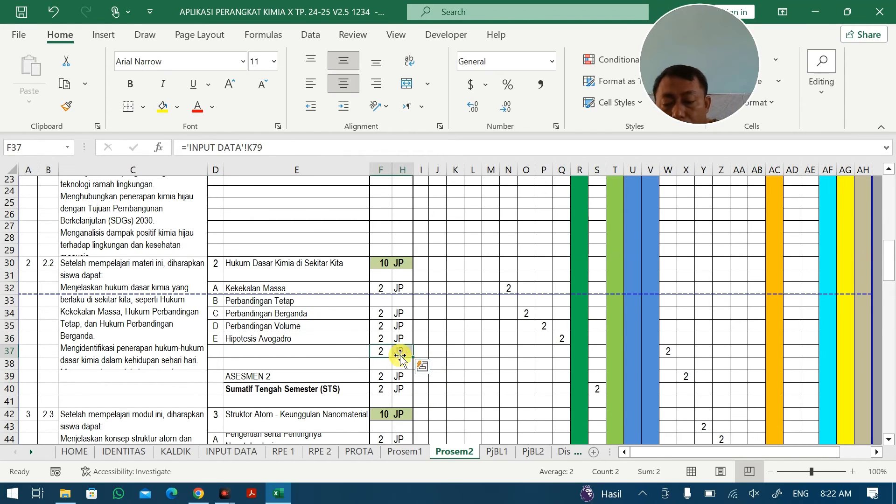
Fill the hours and the JP unit from F32 and H32 down through row 34
left_click(382, 286)
left_click_drag(391, 295, 415, 321)
left_click(401, 288)
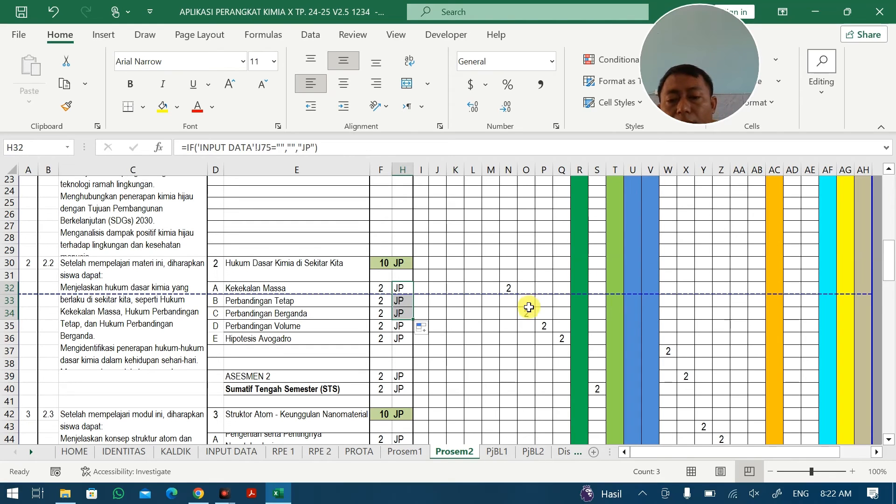
Copy the weekly hours in O34:Q36 up one row to O33 and clear the leftover value in Q36
left_click_drag(529, 309, 558, 340)
key("ctrl+c")
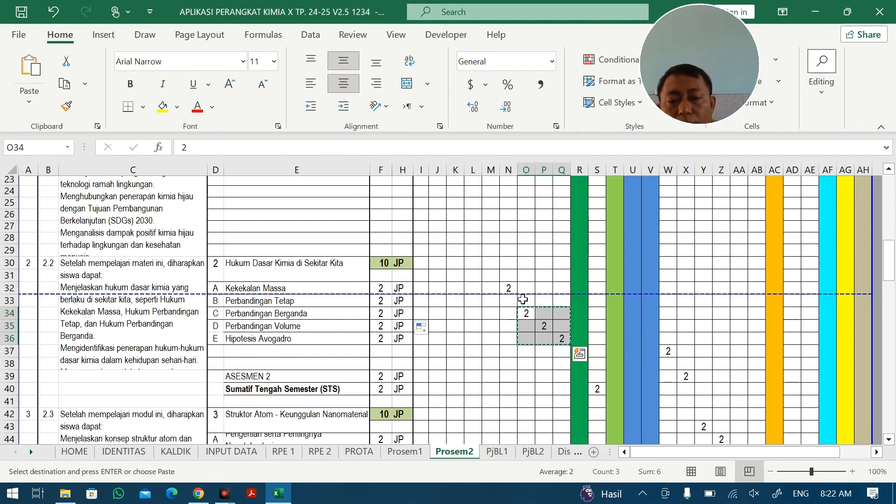
left_click(523, 299)
key("Return")
left_click(560, 338)
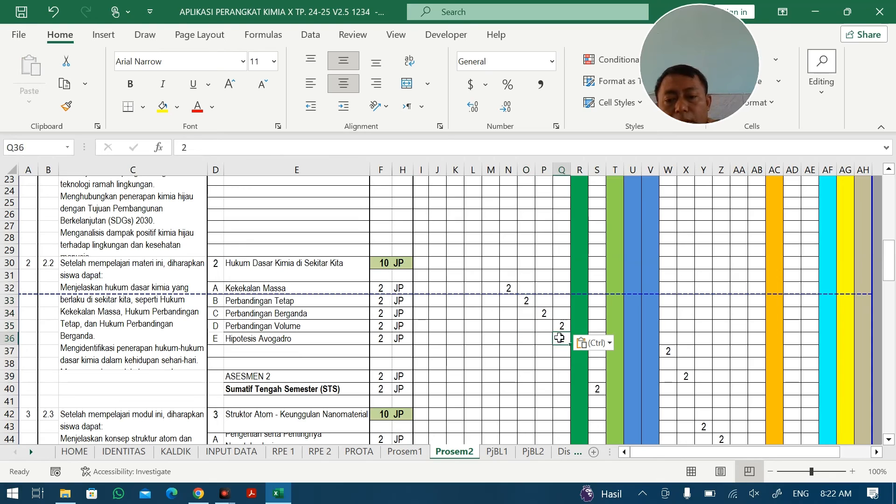
left_click(601, 393)
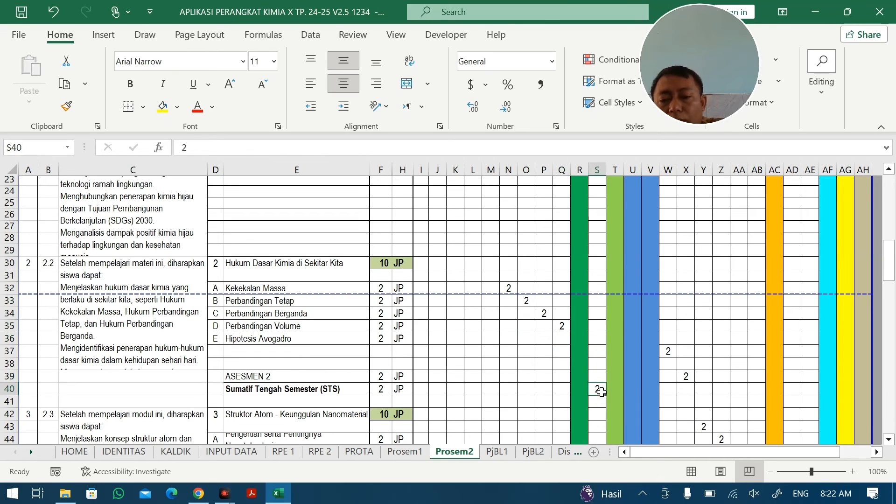
left_click_drag(659, 337, 753, 421)
key("ctrl+c")
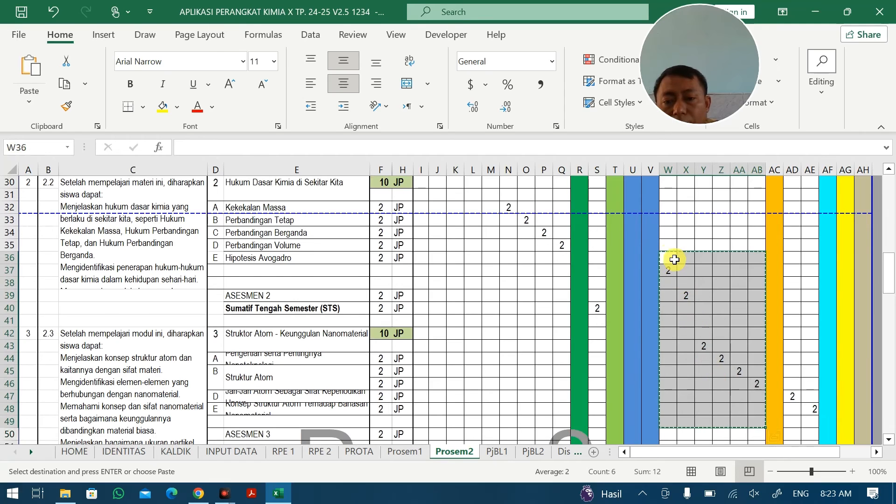
key("ctrl+v")
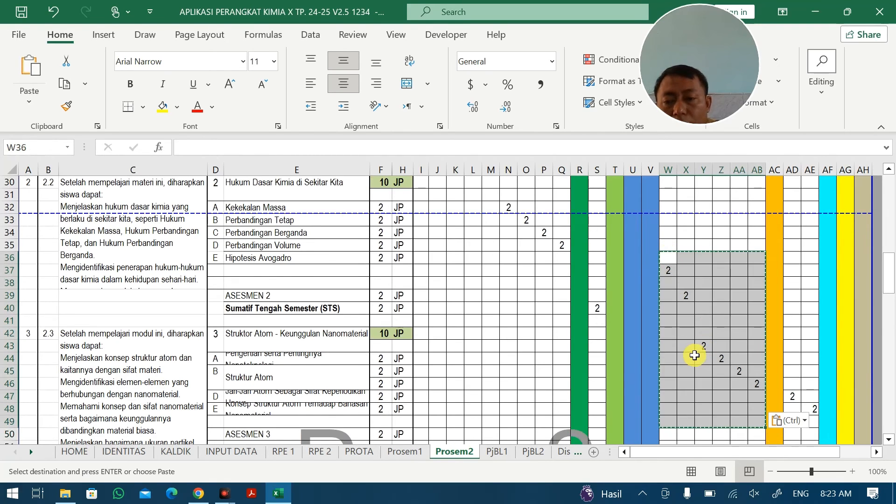
Copy the weekly hours in W37:AB46 and paste them one row higher, starting at W36
left_click_drag(674, 269, 758, 386)
key("ctrl+c")
left_click(672, 259)
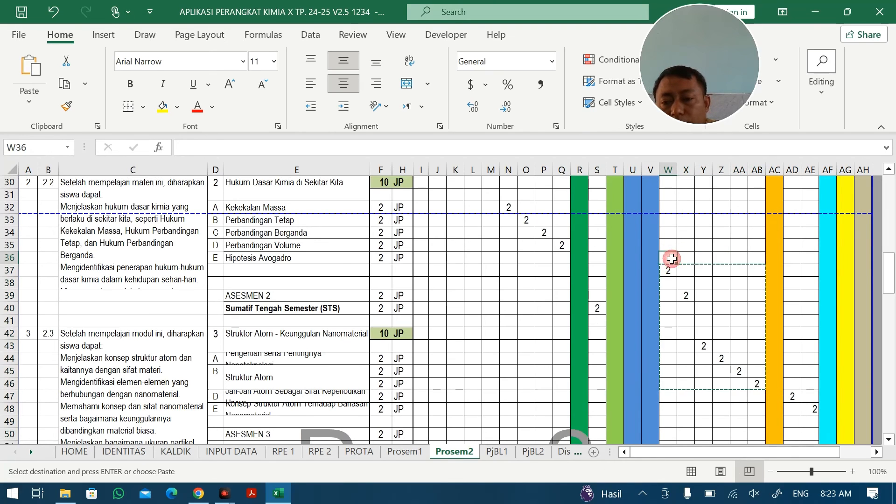
key("Return")
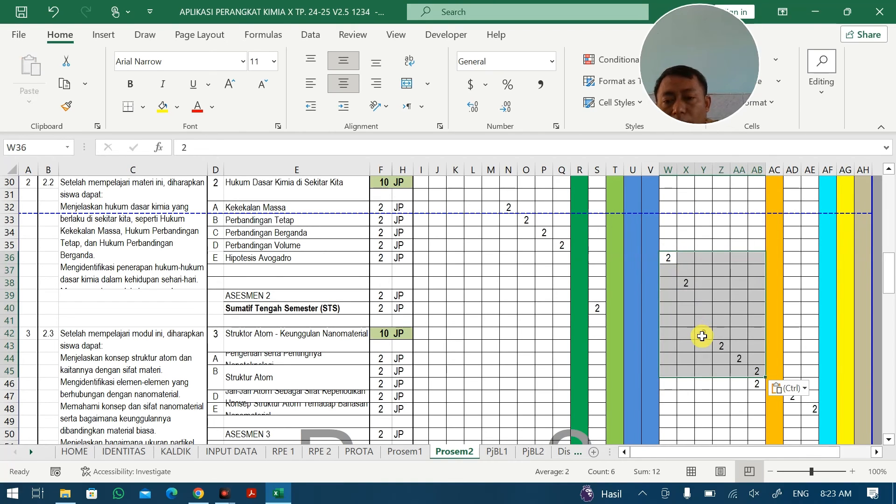
Clear X38 and enter 2 in X39 for ASESMEN 2
left_click(685, 282)
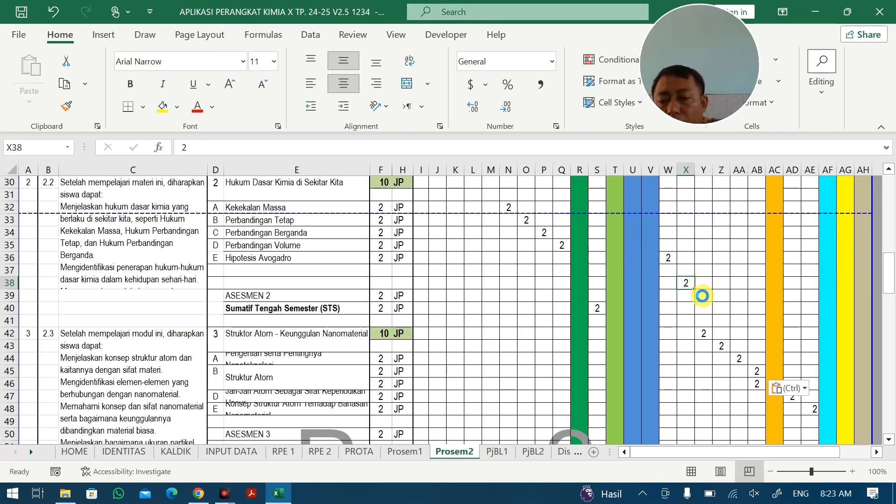
key("Delete")
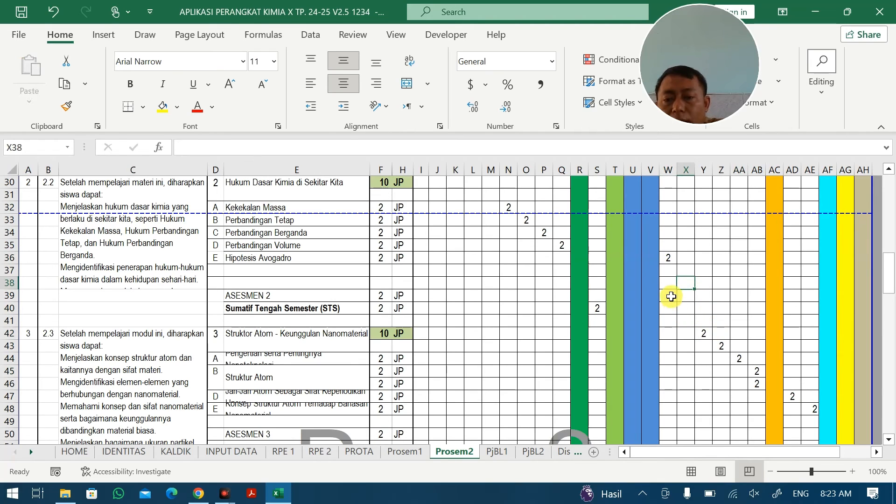
type("2")
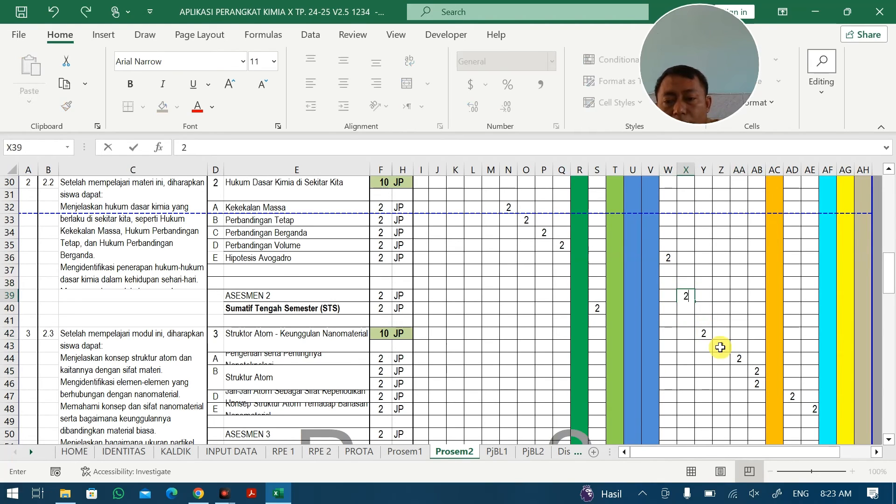
Clear the hours in Y42:AB47 and enter 2 in Y44, Z45, AA46 and AB47
left_click(720, 346)
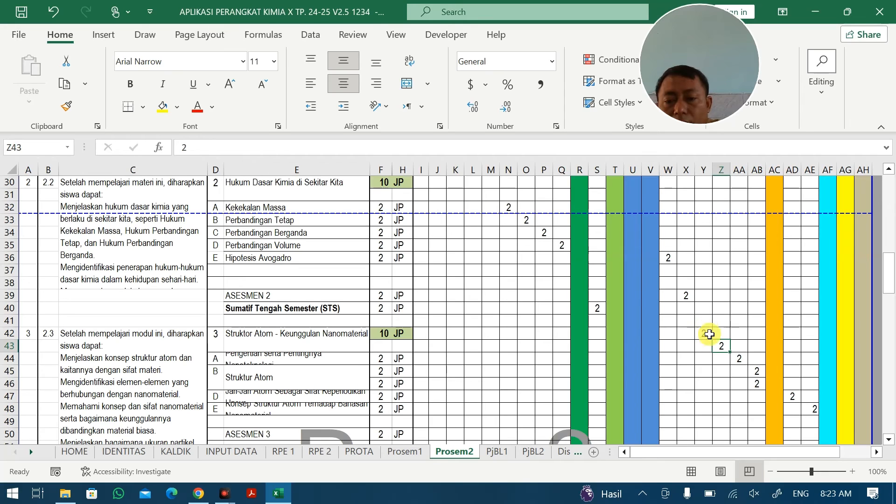
left_click_drag(705, 335, 754, 393)
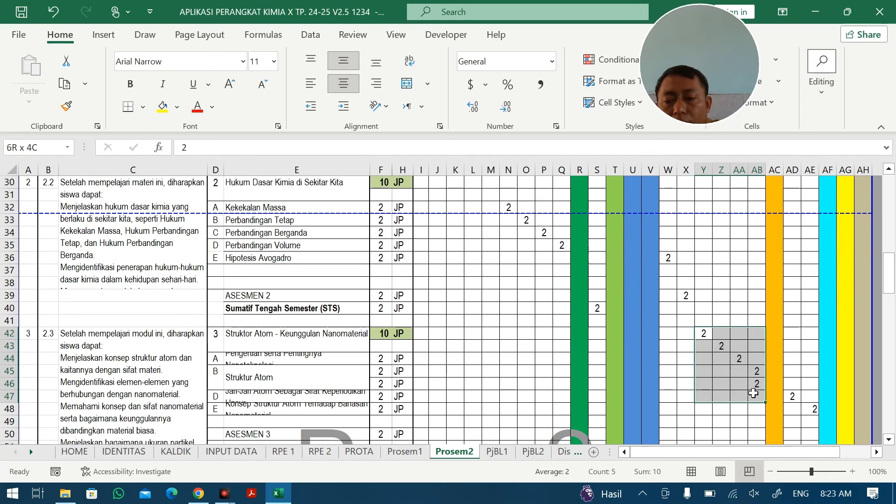
key("Delete")
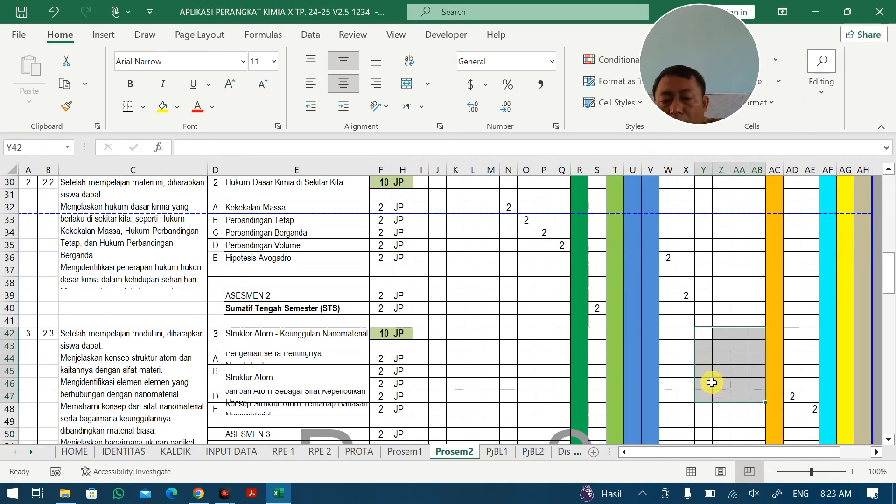
left_click(701, 358)
type("2")
key("Return")
key("Right")
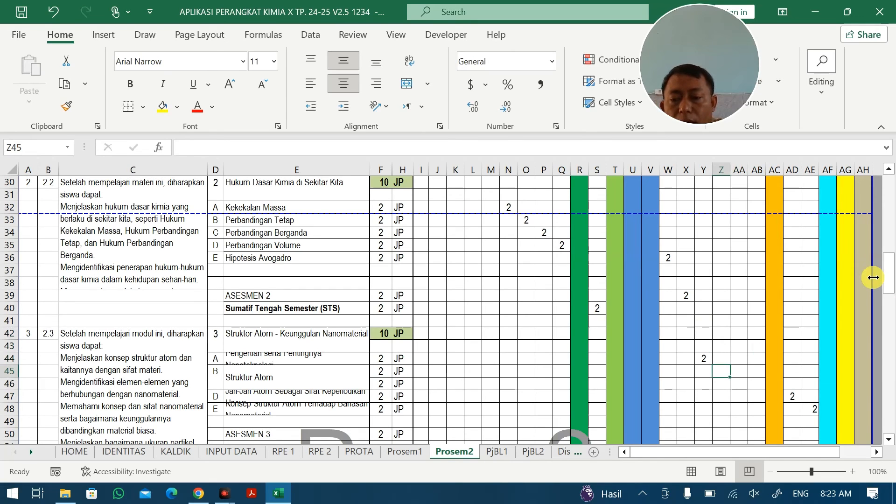
type("2")
key("Return")
key("Right")
type("2")
key("Return")
key("Right")
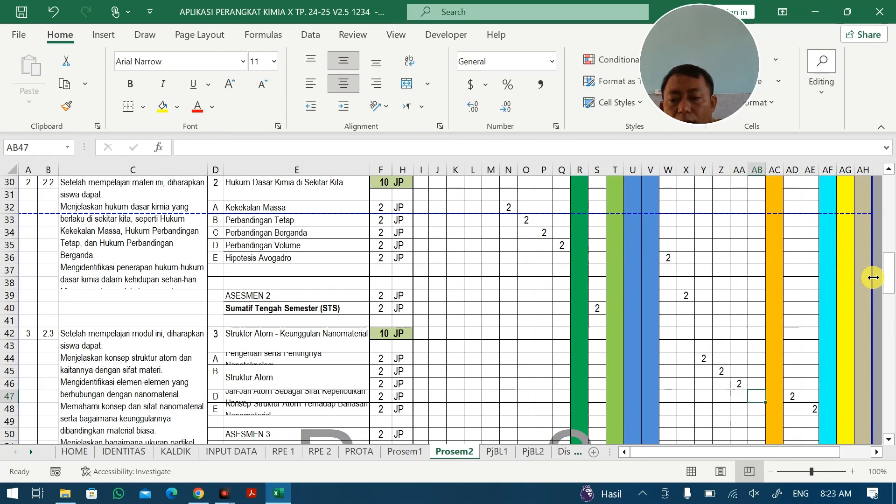
type("2")
key("Return")
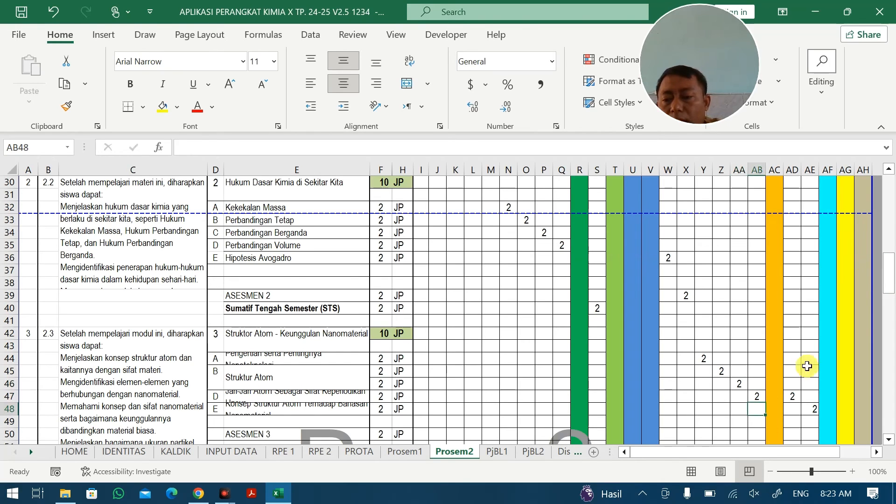
Clear AD47:AE48 and enter 2 in AD48 and in AE50 for ASESMEN 3
left_click_drag(792, 396, 810, 411)
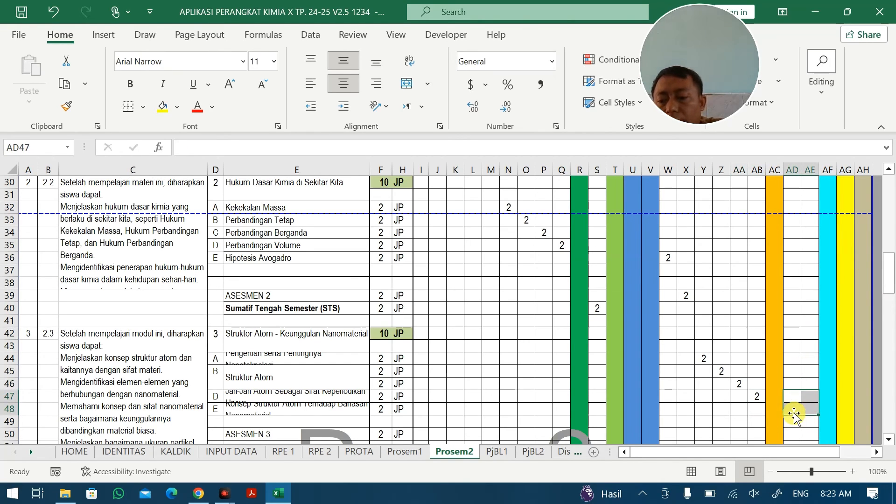
left_click(786, 408)
type("2")
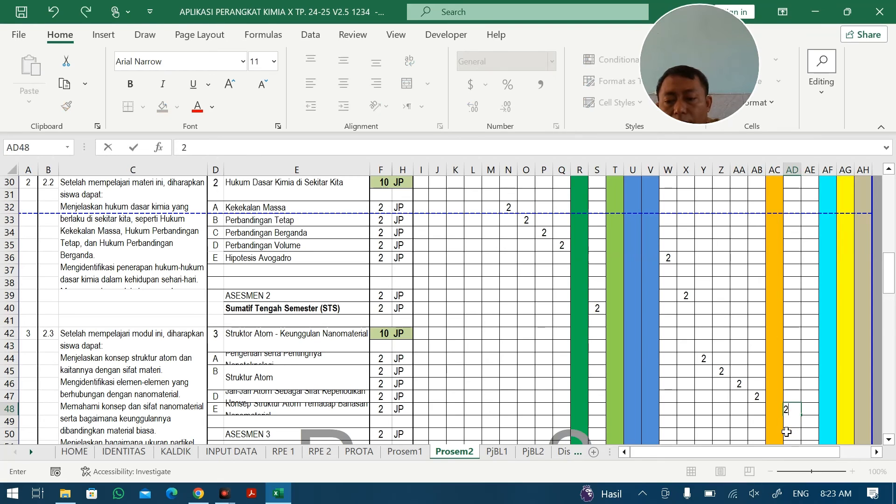
left_click(793, 432)
scroll(803, 411, "down", 1)
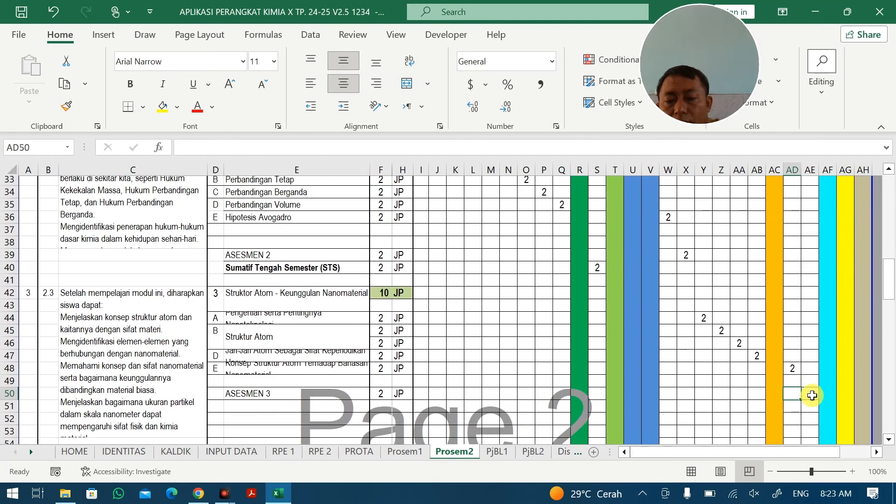
left_click(813, 397)
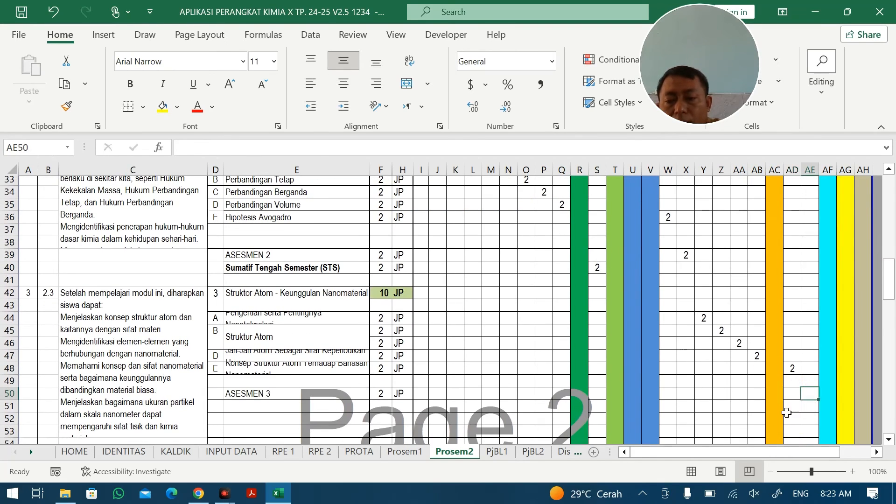
type("2")
left_click(787, 414)
Check the row 48 hours and the weekly totals in the JUMLAH JAM PELAJARAN (JP) row
left_click_drag(395, 371, 539, 372)
left_click_drag(659, 370, 782, 370)
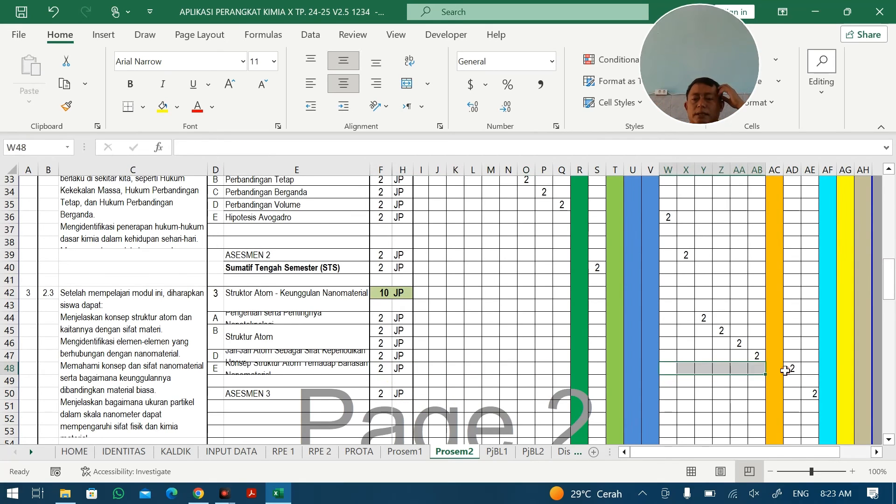
left_click(790, 372)
scroll(790, 372, "down", 6)
scroll(772, 390, "down", 14)
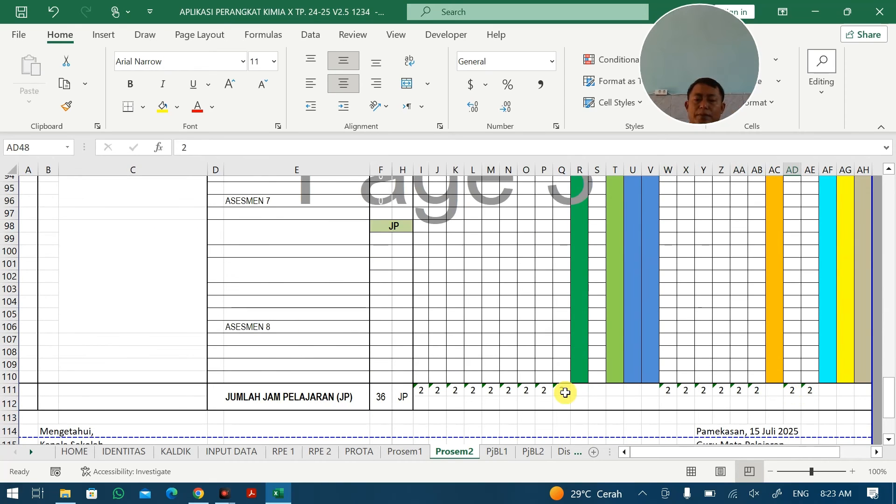
scroll(490, 396, "up", 5)
scroll(422, 402, "down", 5)
Hide the unused rows 55 to 110 above the JUMLAH JAM PELAJARAN (JP) row
left_click_drag(6, 378, 2, 207)
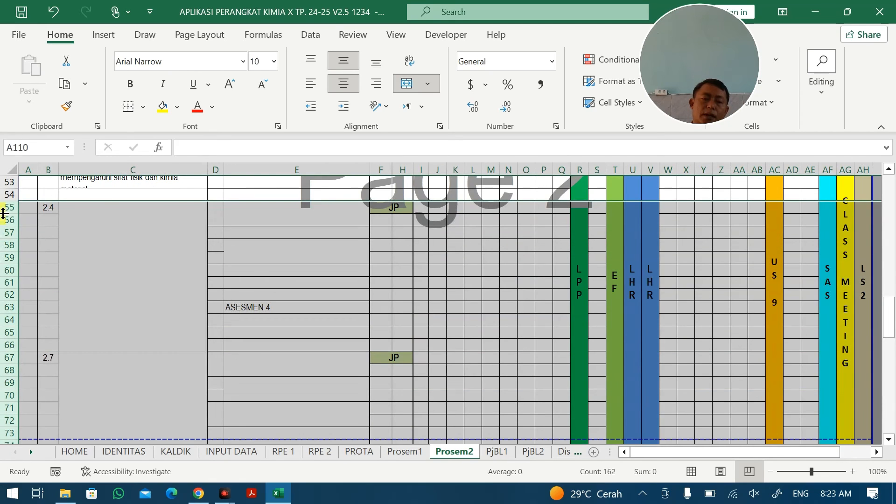
right_click(4, 207)
left_click(44, 341)
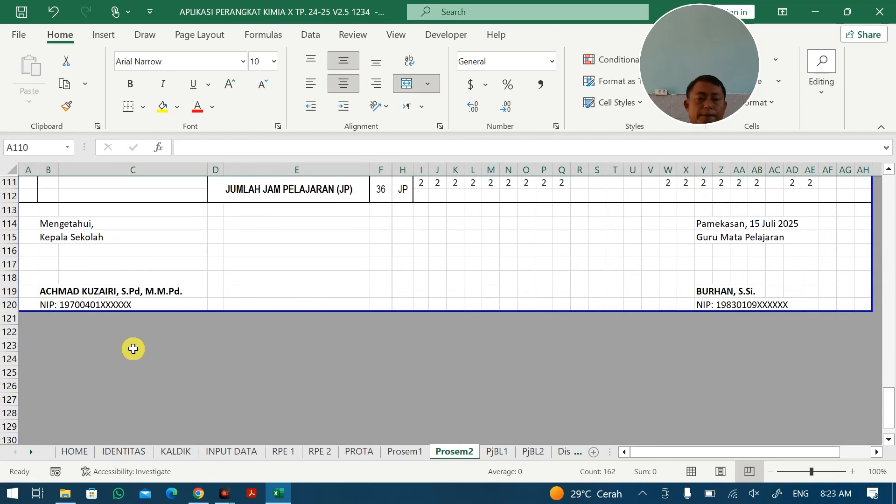
scroll(126, 351, "up", 8)
scroll(77, 374, "down", 3)
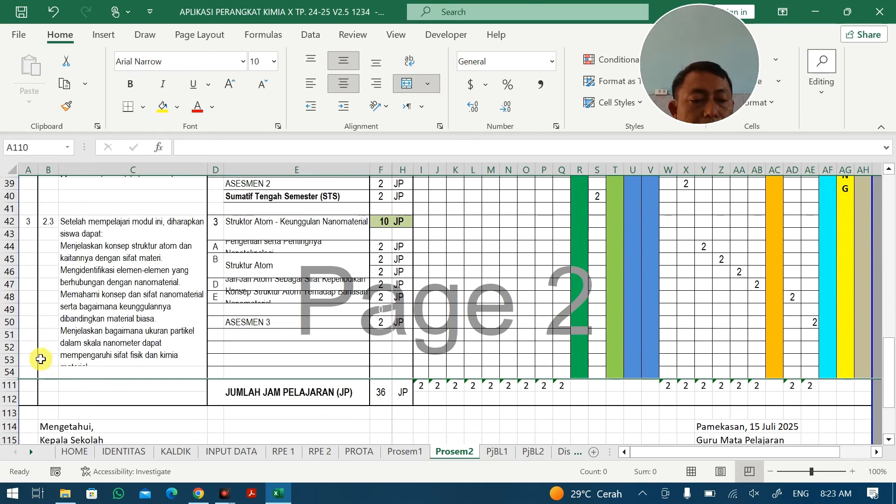
Insert three blank rows at rows 51 to 53, below ASESMEN 3
left_click_drag(12, 364, 10, 336)
key("ctrl+z")
right_click(6, 336)
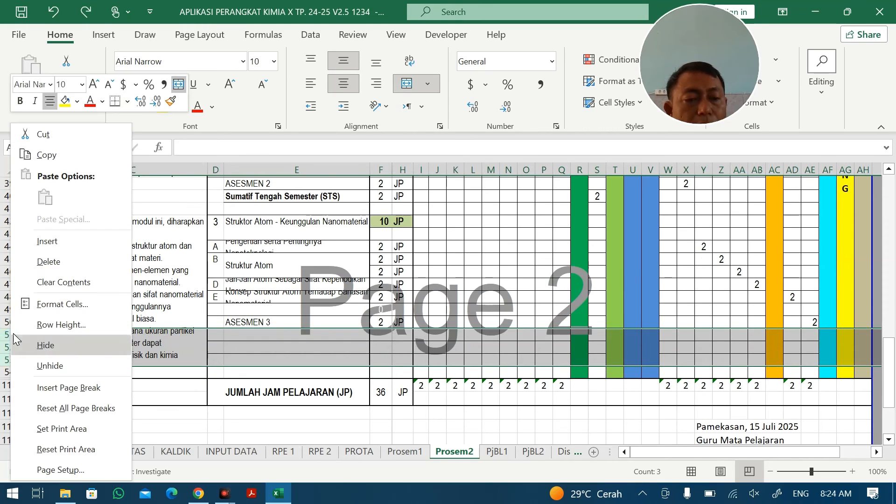
left_click(94, 366)
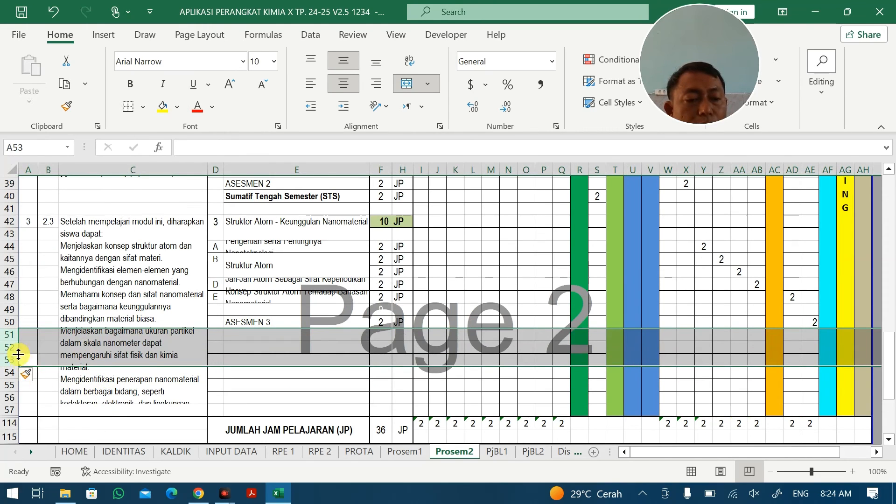
Insert two more sets of three blank rows at row 51, below ASESMEN 3
right_click(15, 356)
left_click(84, 380)
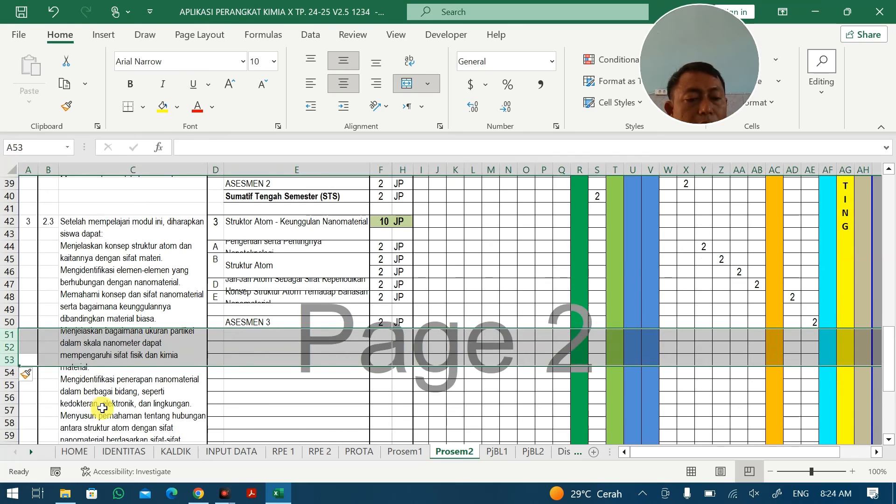
scroll(98, 395, "down", 3)
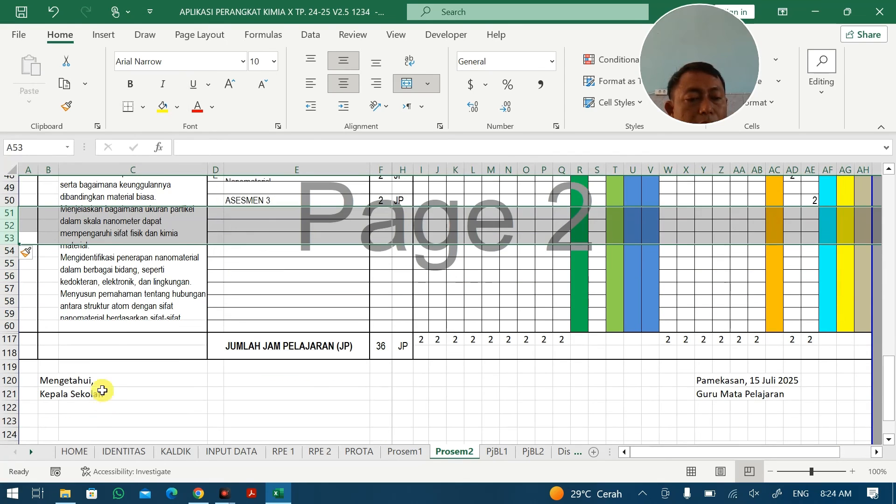
right_click(4, 236)
left_click(41, 241)
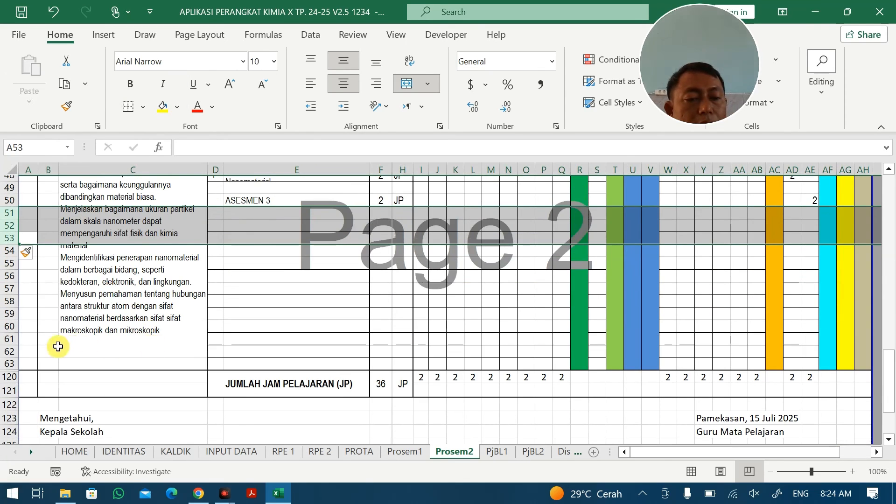
Try to delete the blank rows 61 and 62 above the JUMLAH JAM PELAJARAN (JP) row
left_click_drag(11, 350, 9, 338)
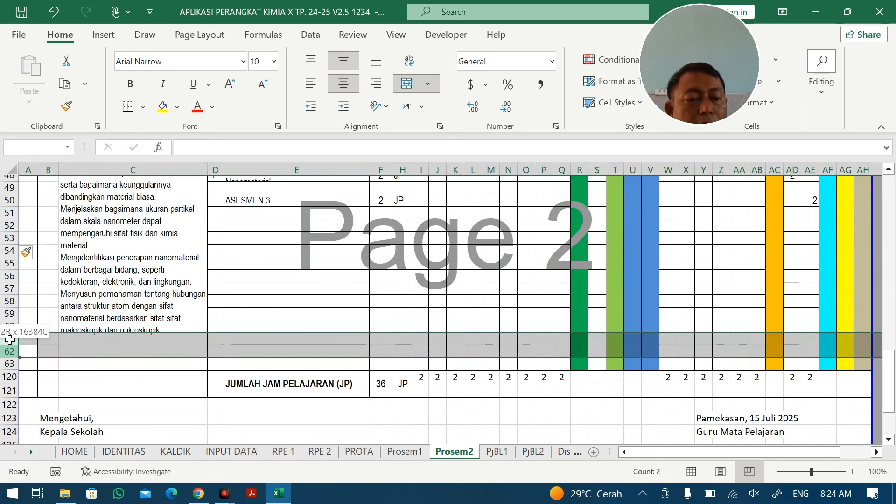
right_click(10, 338)
left_click(60, 268)
left_click(246, 299)
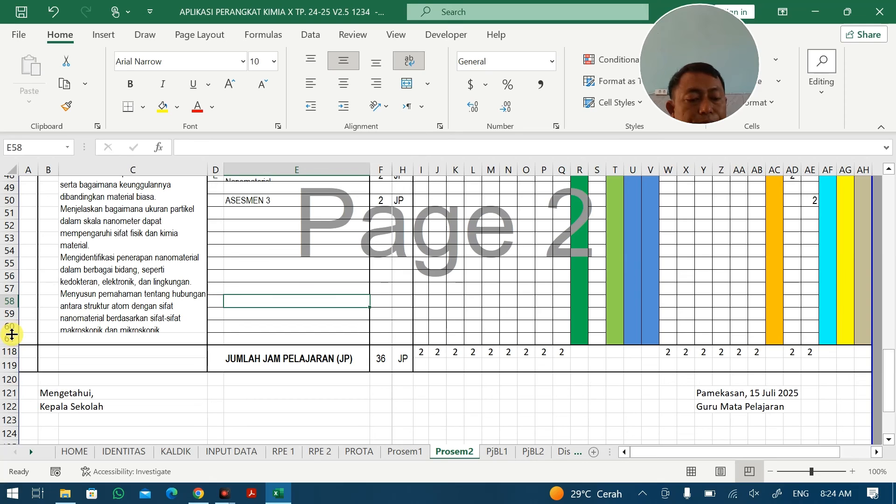
key("ctrl+z")
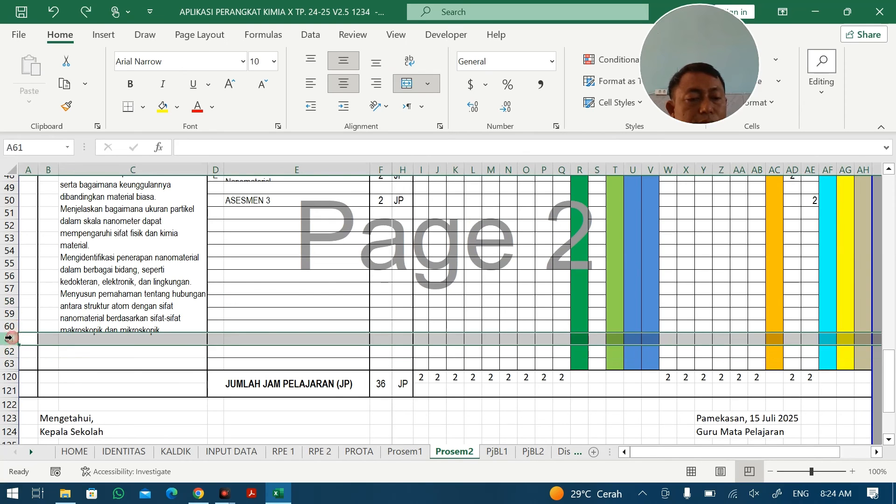
Delete the single blank row 61 above the JUMLAH JAM PELAJARAN (JP) row
right_click(11, 339)
left_click(52, 258)
Merge C30:C41 into one cell for the learning objectives of item 2.2
scroll(132, 302, "up", 8)
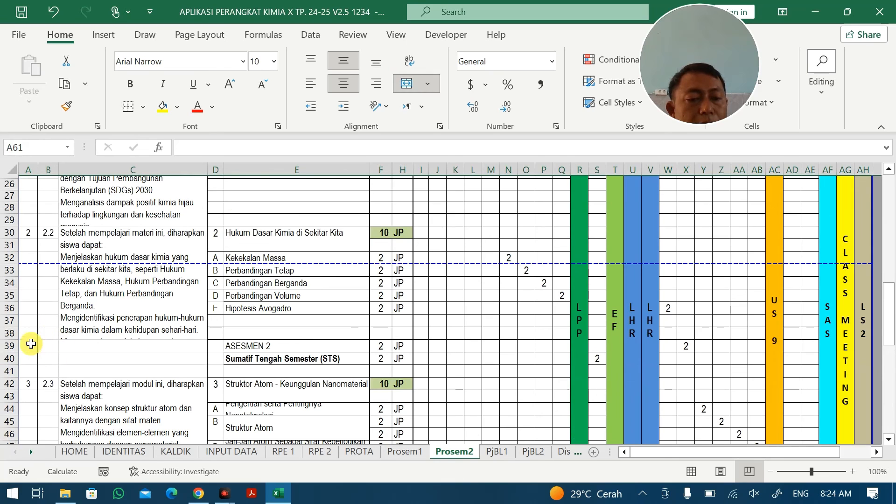
left_click_drag(90, 333, 104, 370)
left_click(410, 86)
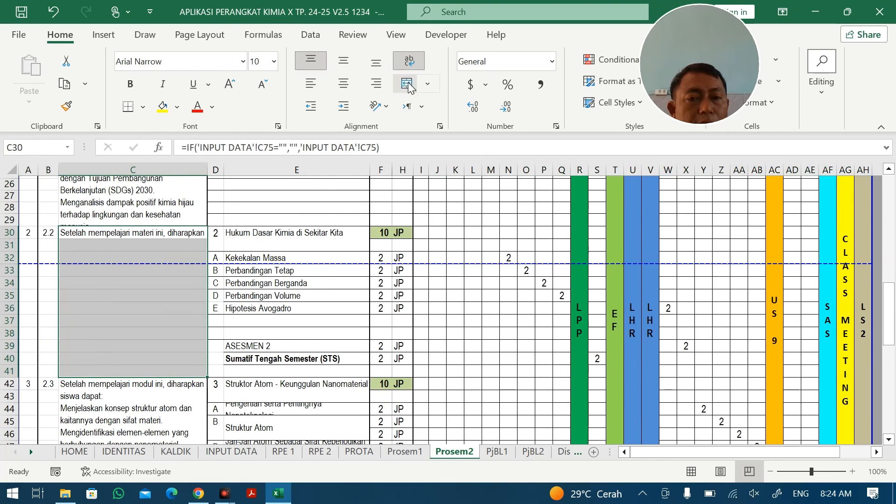
left_click(404, 83)
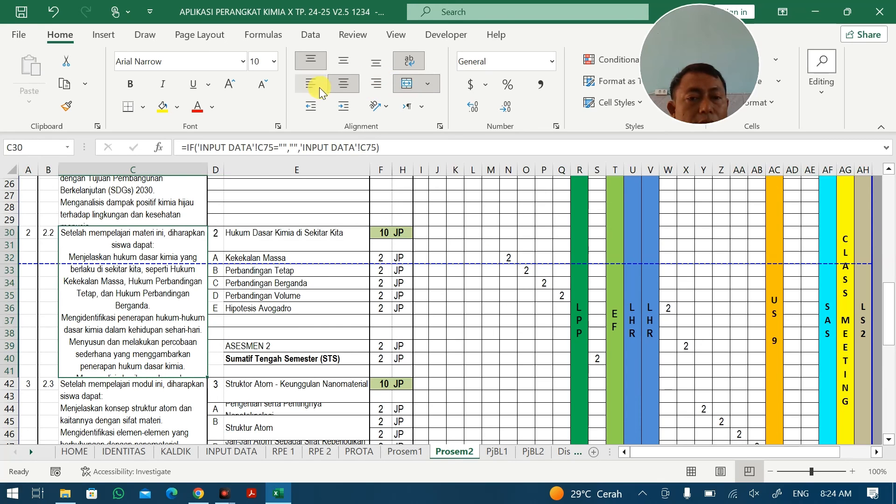
Set the horizontal alignment of the merged objectives cell C30 to Justify
right_click(164, 294)
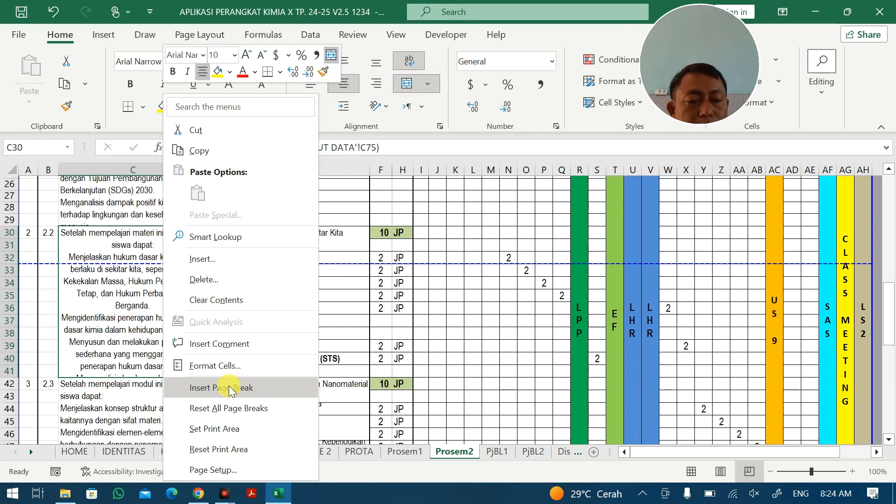
left_click(229, 367)
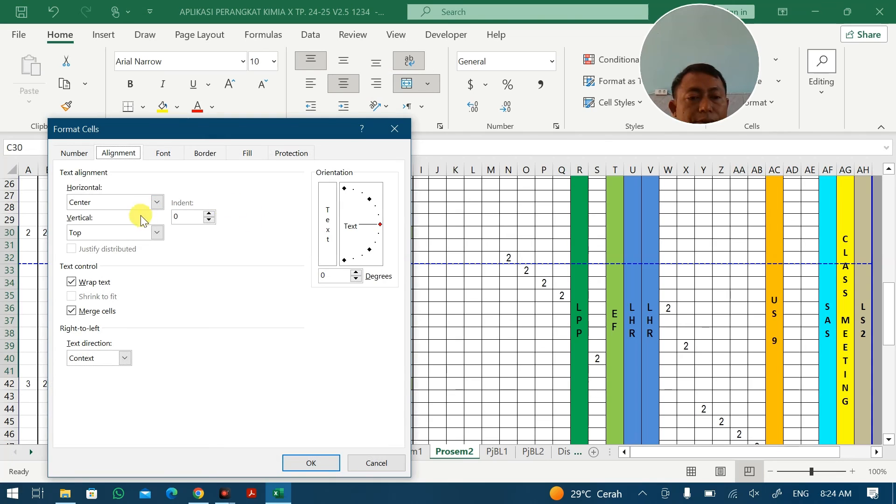
left_click(141, 205)
left_click(136, 264)
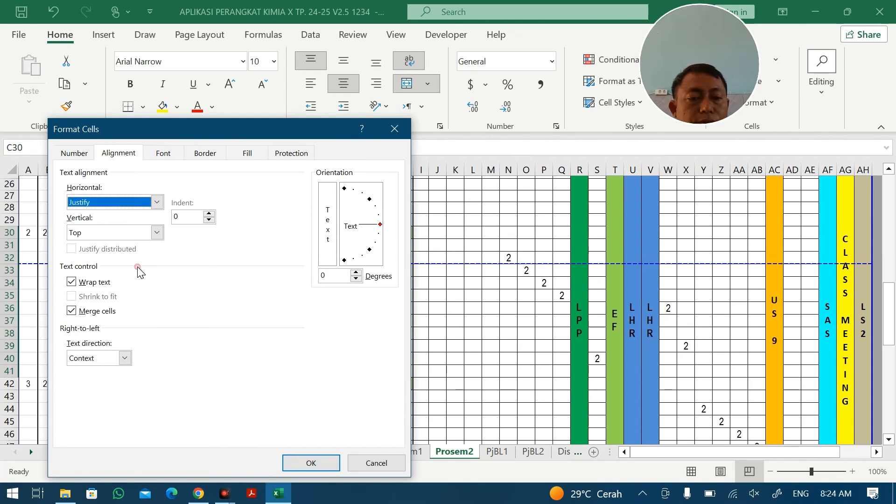
left_click(294, 463)
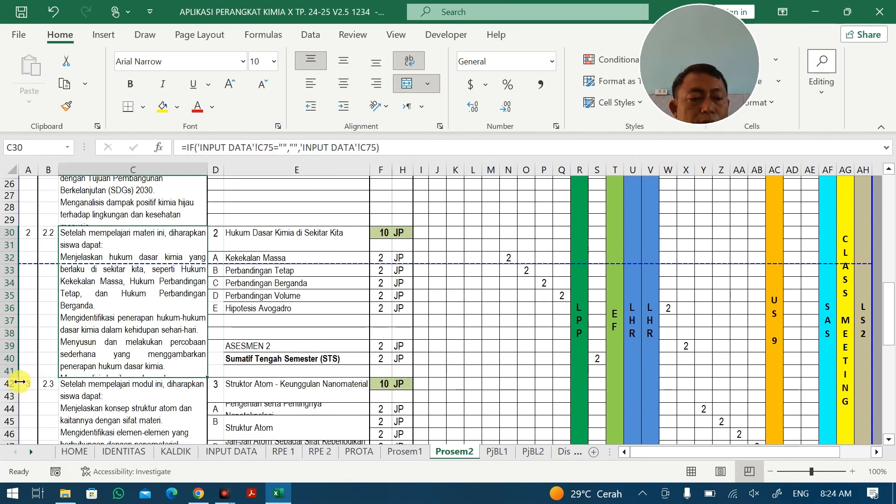
Insert three blank rows at row 41, below Sumatif Tengah Semester (STS)
left_click(6, 372)
right_click(6, 372)
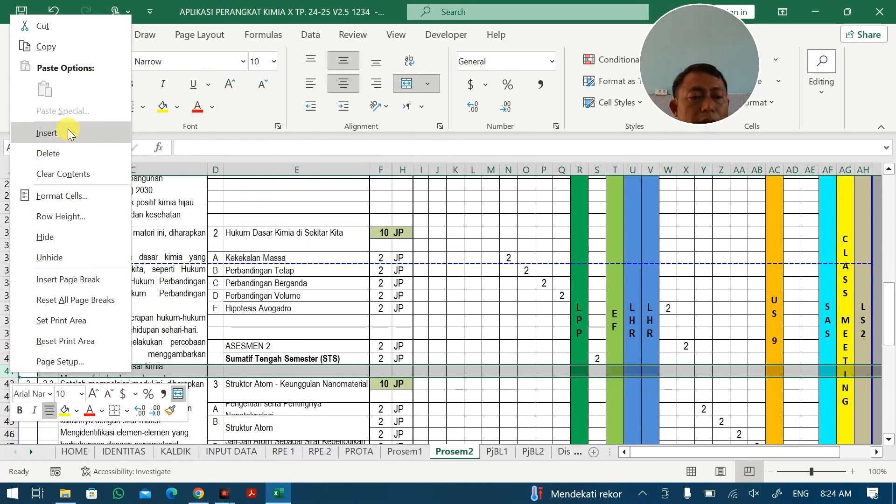
left_click(46, 133)
left_click_drag(8, 372, 8, 384)
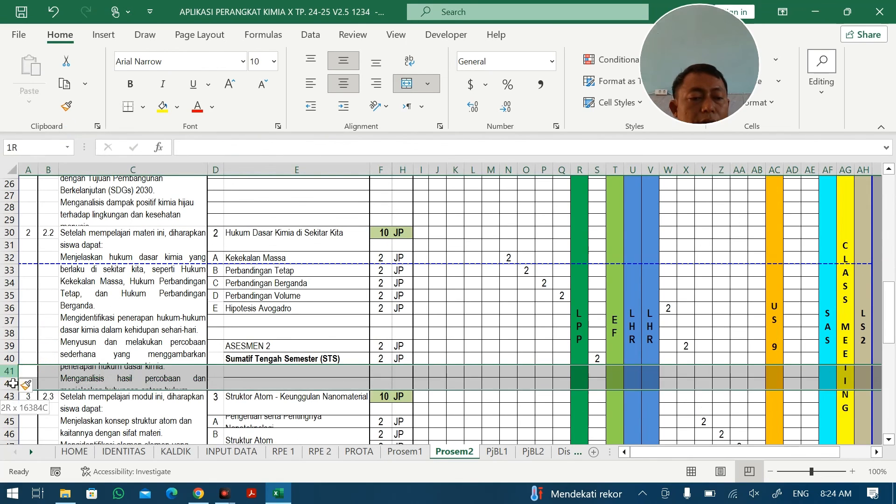
right_click(10, 384)
left_click(49, 148)
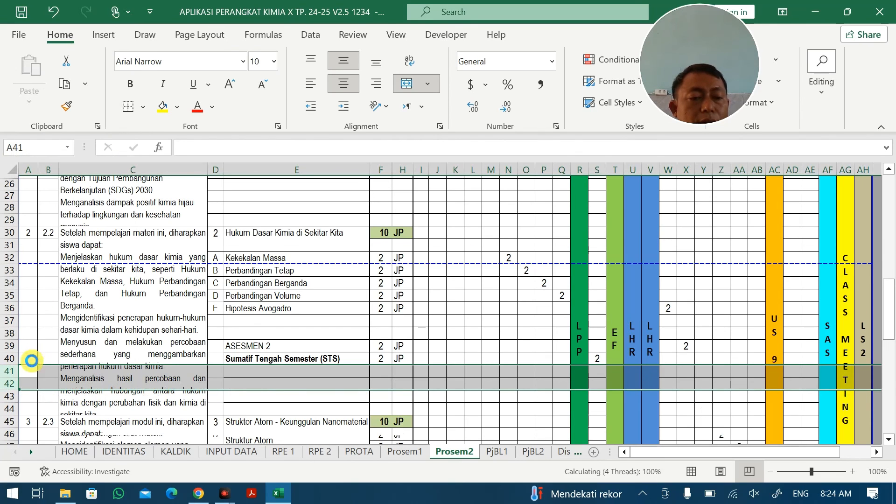
Insert eight more blank rows at row 41 to make room for the full item 2.2 objectives text
left_click_drag(9, 371, 12, 404)
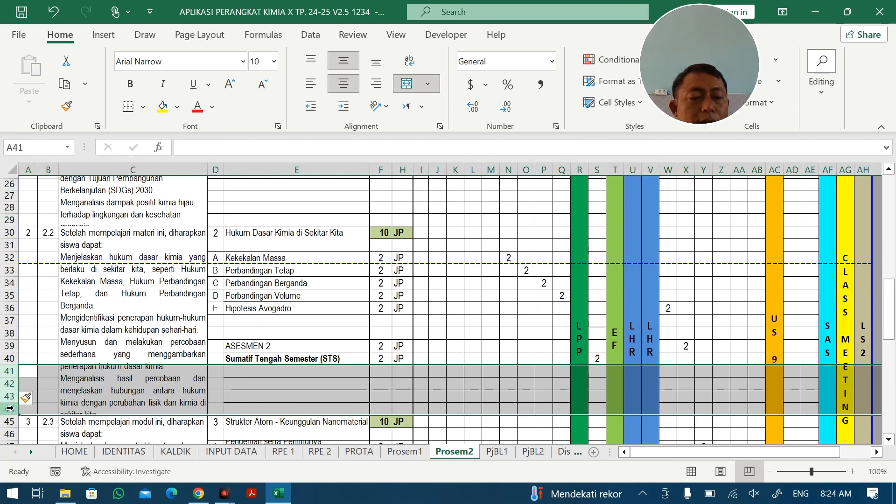
right_click(12, 403)
left_click(49, 161)
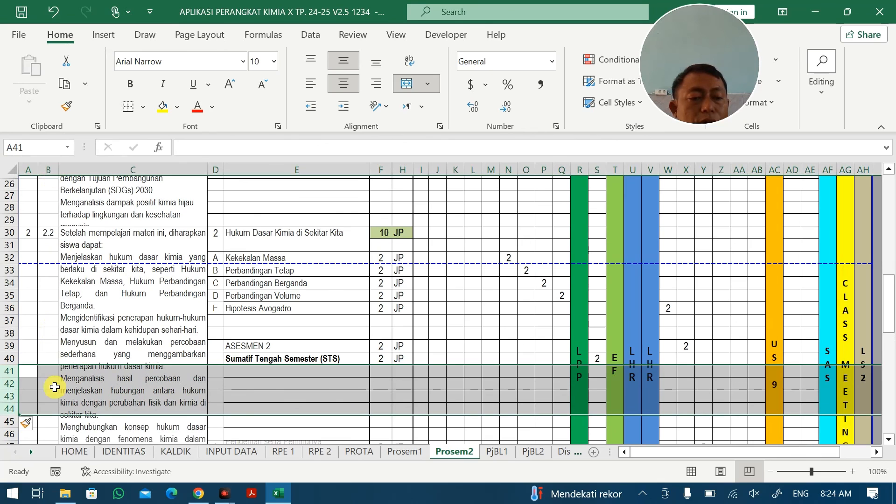
scroll(60, 415, "down", 3)
right_click(3, 287)
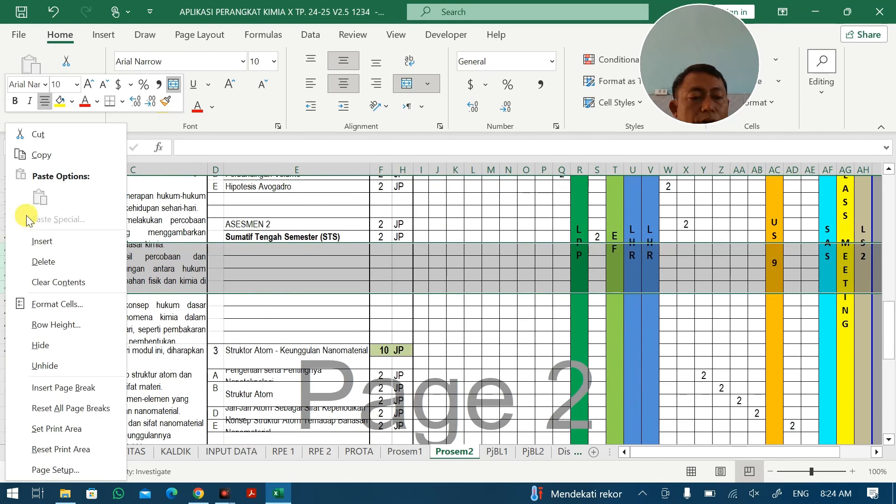
left_click(40, 240)
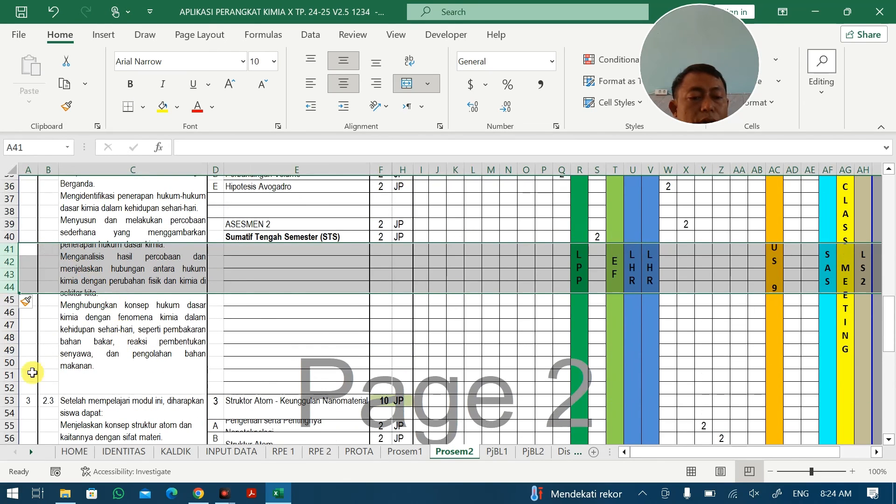
Delete the surplus blank row 51 above topic 3, Struktor Atom - Keunggulan Nanomaterial
right_click(5, 379)
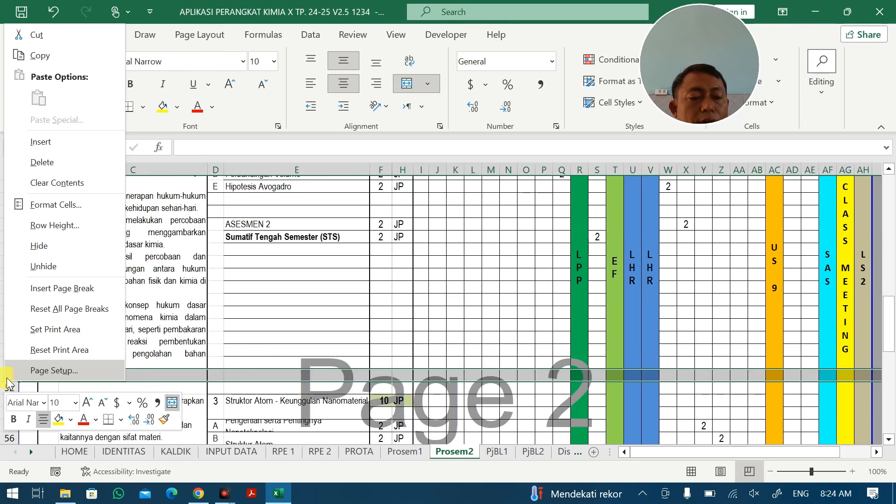
left_click(58, 159)
left_click(222, 300)
Apply all borders to D40:E46, from the Sumatif Tengah Semester (STS) row through the blank rows below it
scroll(222, 296, "up", 5)
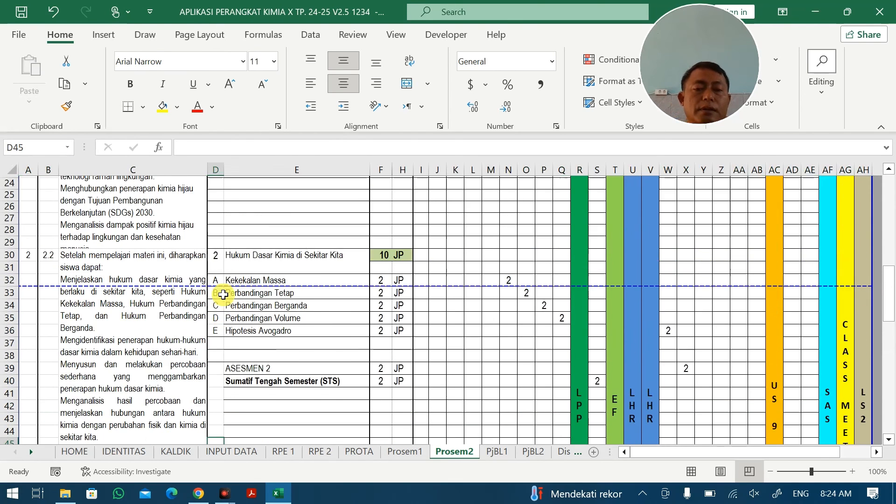
scroll(222, 293, "up", 2)
scroll(222, 291, "down", 3)
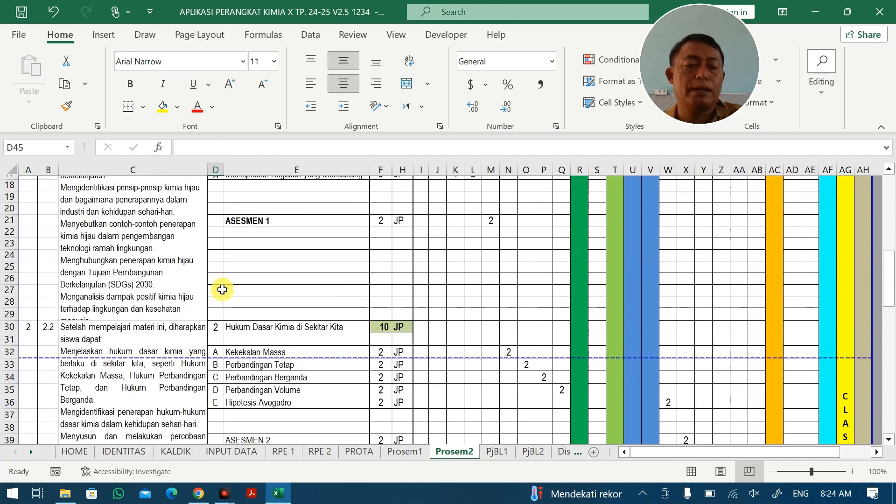
left_click_drag(215, 362, 292, 432)
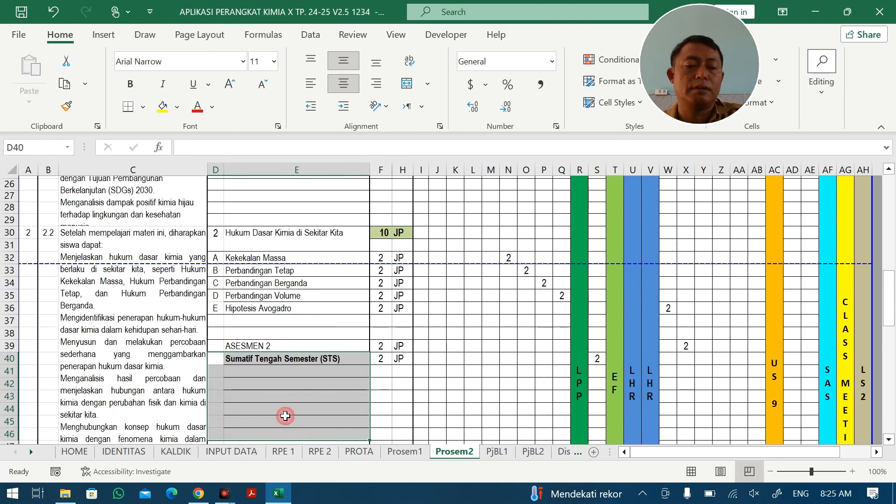
scroll(285, 416, "down", 2)
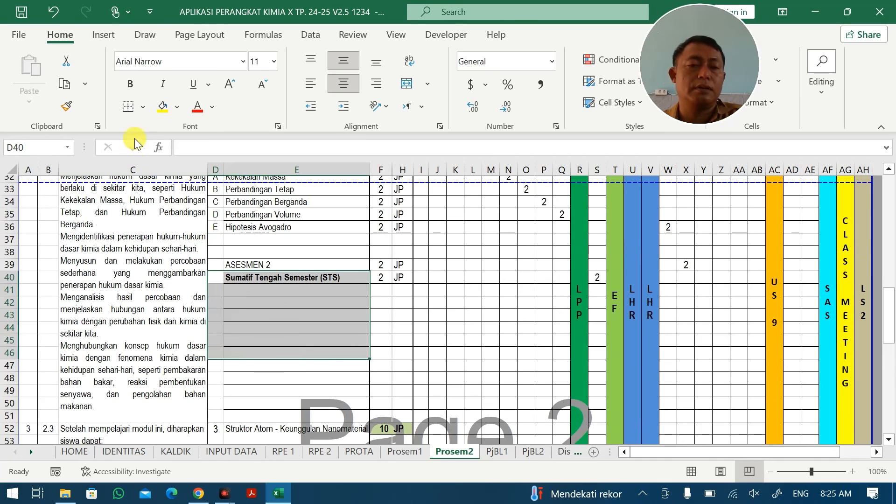
left_click(142, 108)
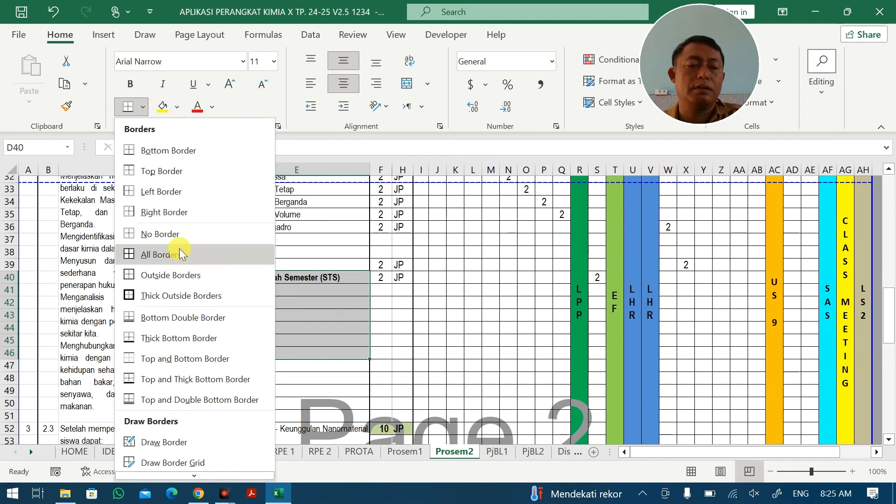
left_click(180, 249)
left_click(250, 311)
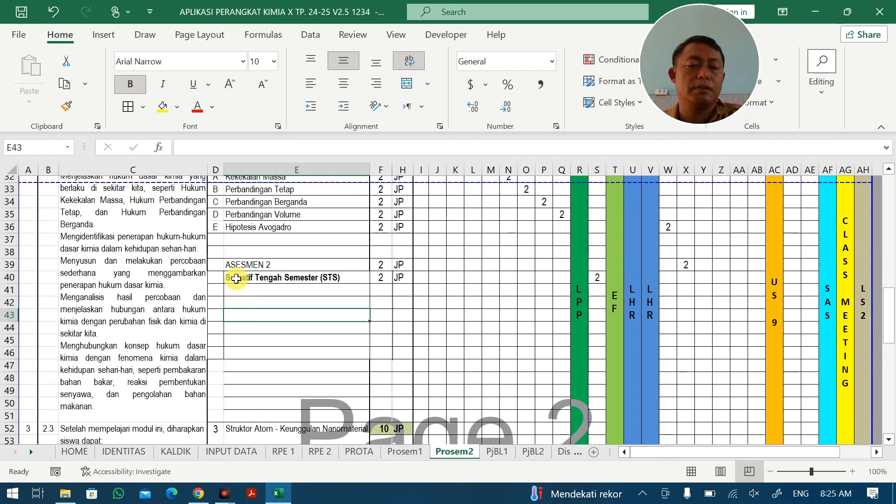
left_click_drag(214, 241, 404, 239)
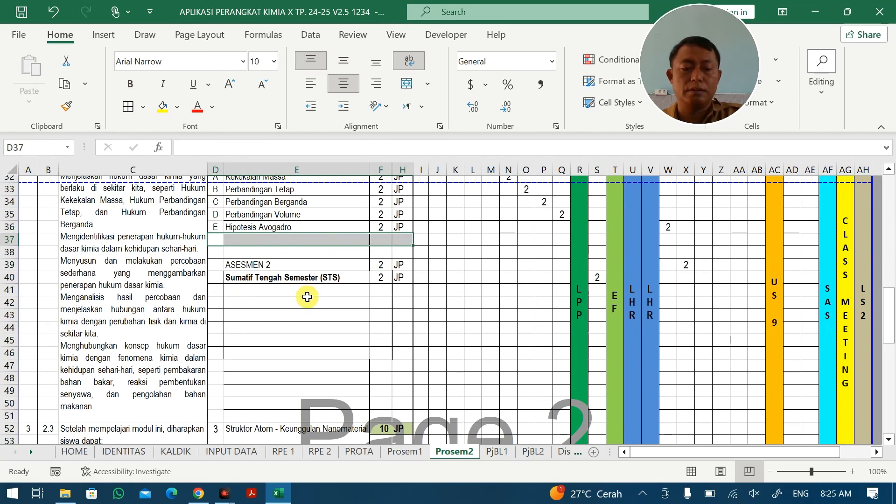
key("ctrl+c")
left_click(214, 286)
left_click_drag(215, 287, 413, 410)
key("ctrl+c")
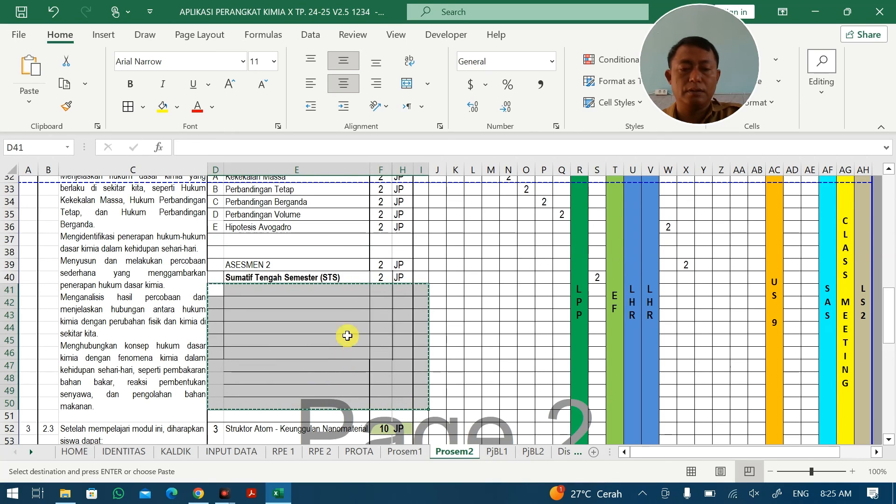
Copy the blank cells D37:H37 with their formatting into D41:H51
left_click_drag(213, 239, 403, 239)
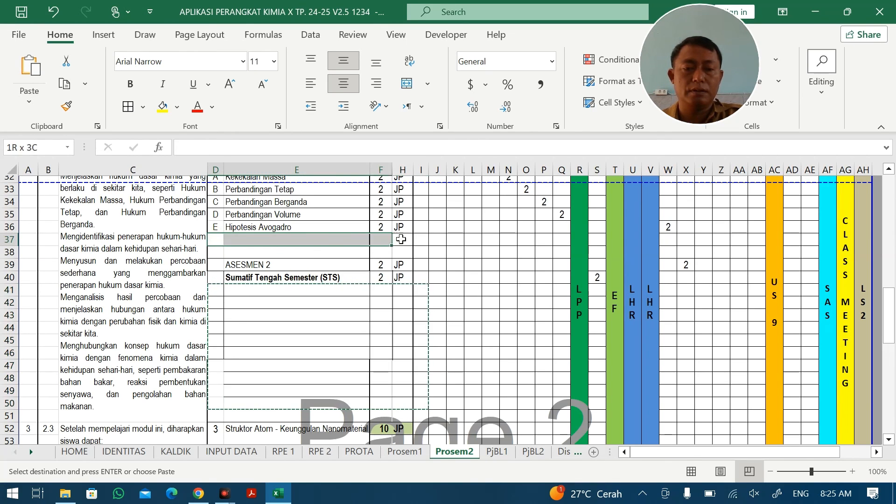
key("Escape")
key("ctrl+c")
left_click_drag(221, 288, 408, 414)
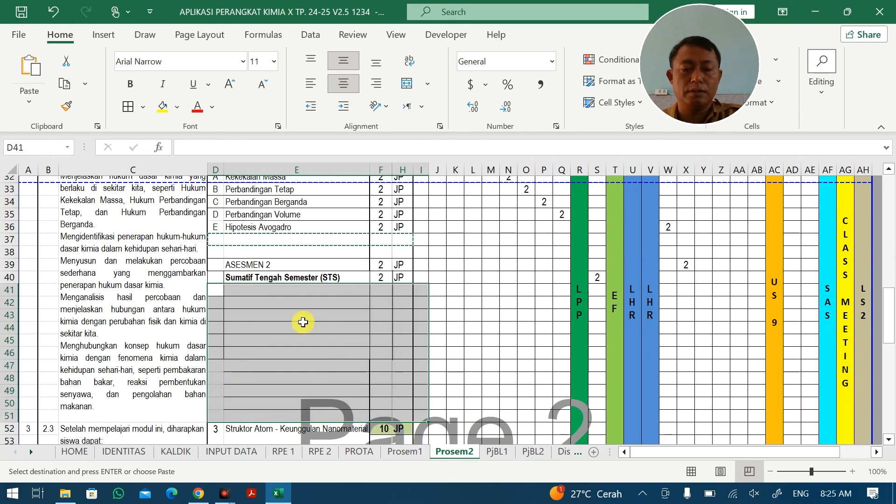
left_click_drag(218, 290, 407, 410)
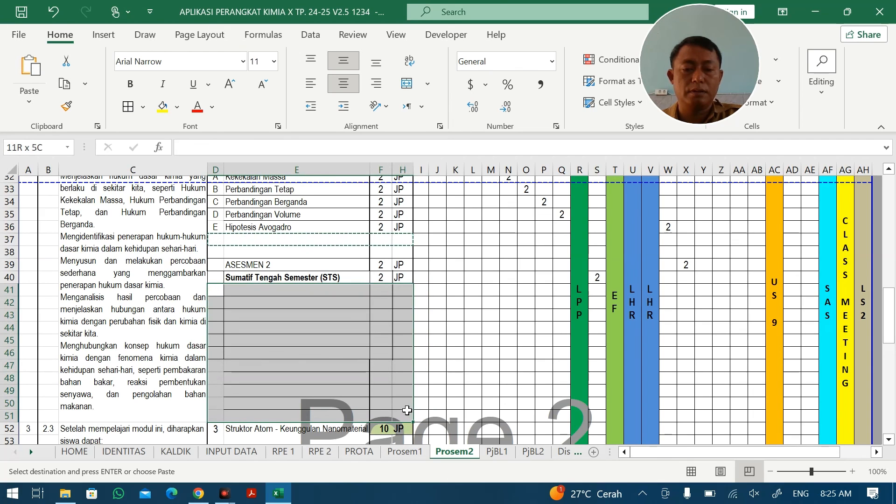
key("ctrl+v")
left_click(453, 369)
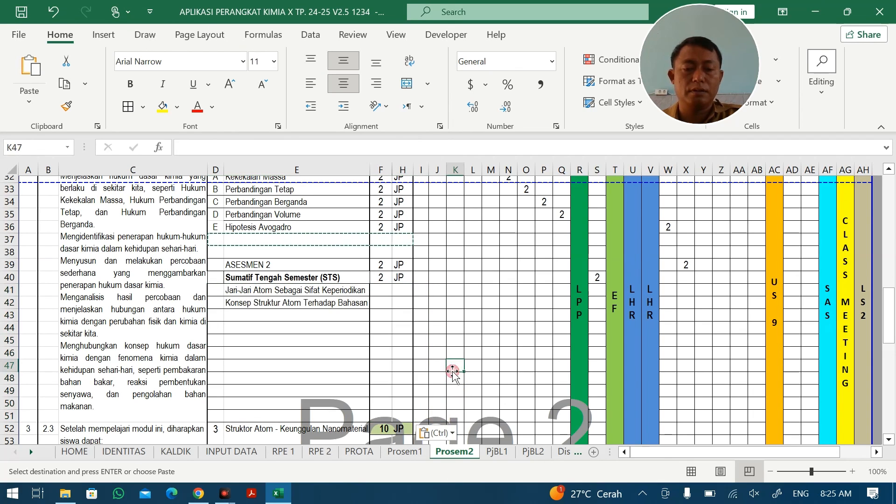
Clear the pasted subtopic texts from E41:E42 below Sumatif Tengah Semester (STS)
left_click(260, 289)
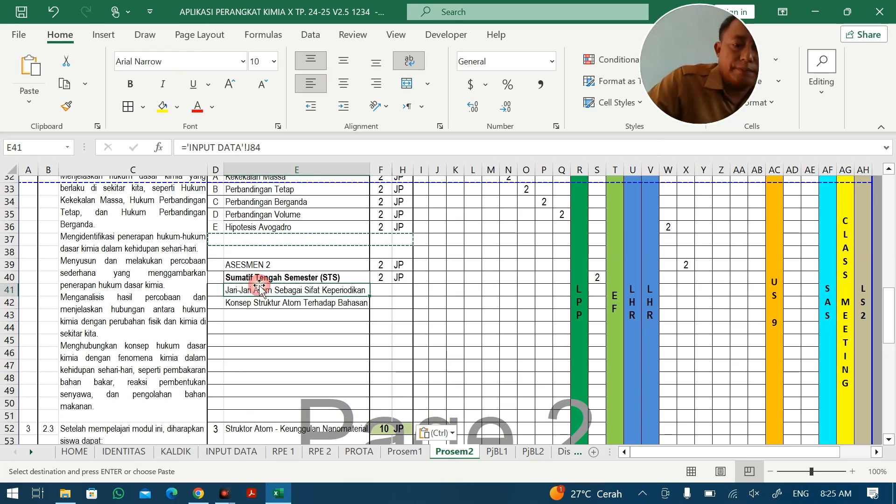
left_click(276, 304, "shift")
key("Return")
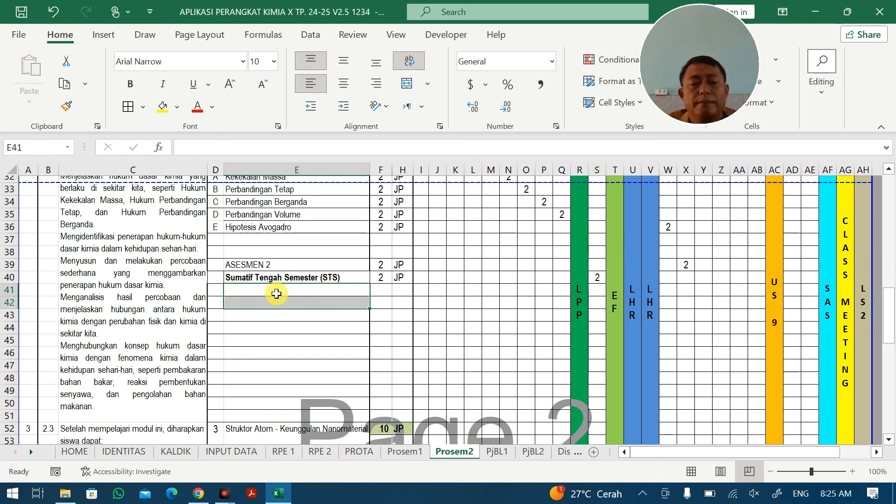
Delete the extra blank row 51 above topic 3 so one spare row remains below the topic 2 objectives
left_click(216, 293)
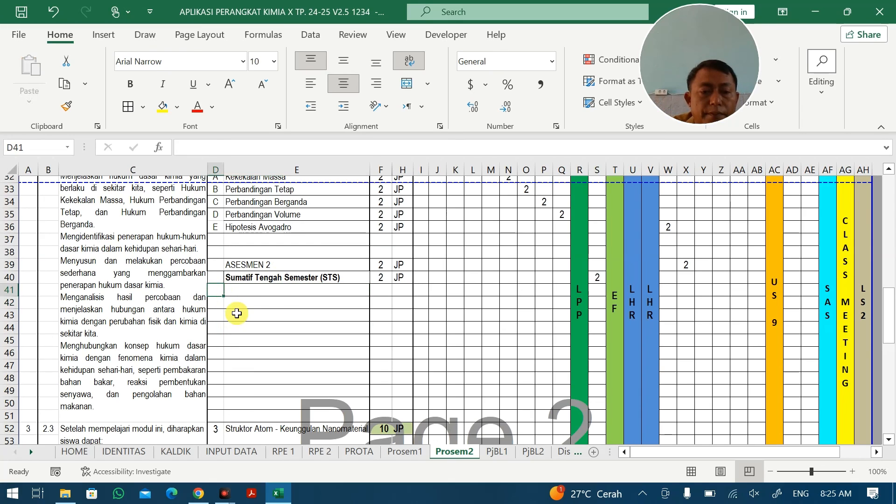
left_click(217, 277)
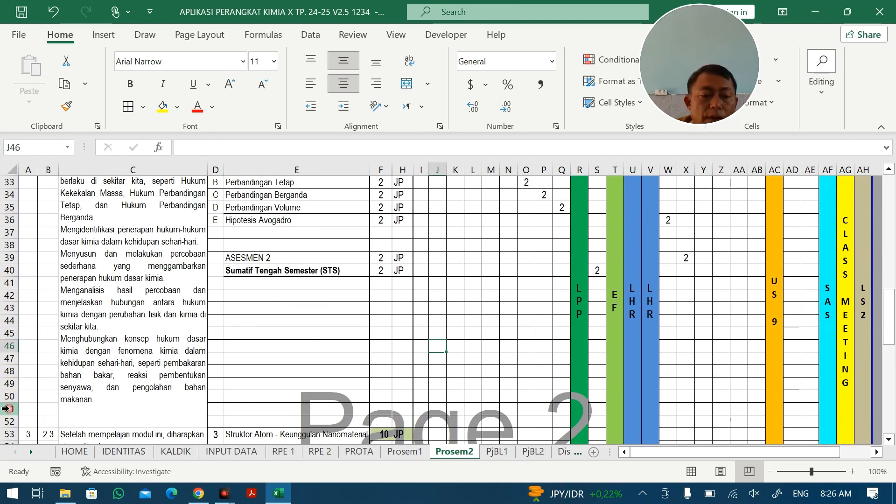
left_click(10, 410)
right_click(10, 410)
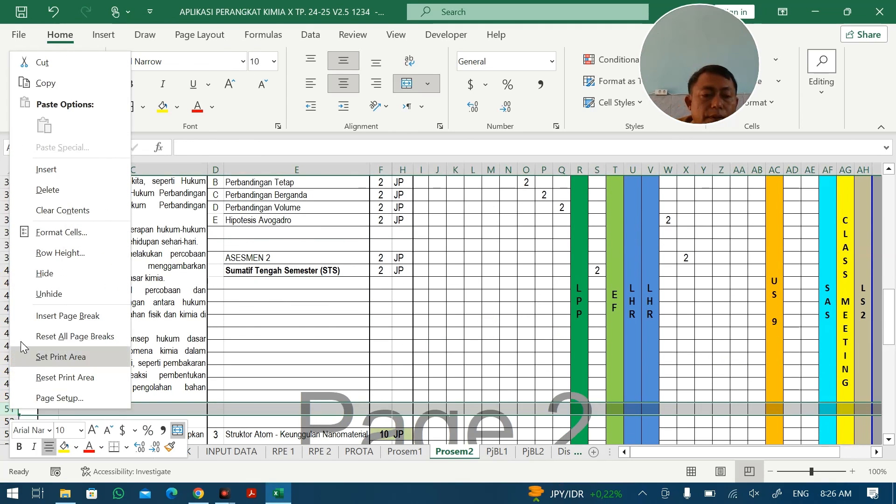
left_click(46, 192)
Insert five blank rows at rows 25 to 29, above topic 2, to make room for the topic 1 objectives text
scroll(49, 357, "up", 8)
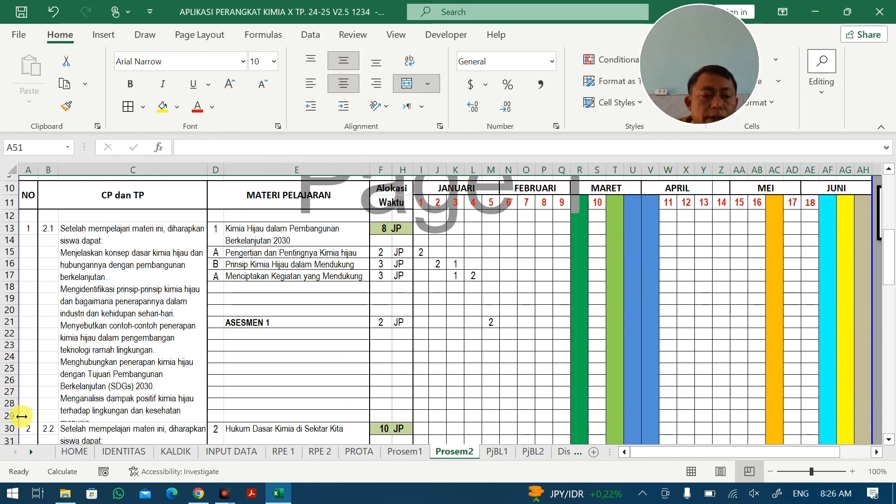
left_click_drag(2, 419, 10, 370)
right_click(9, 372)
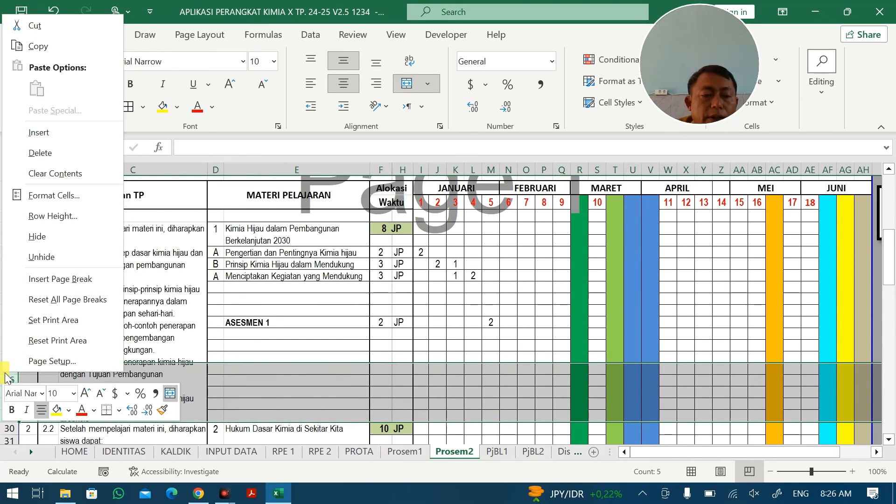
left_click(56, 153)
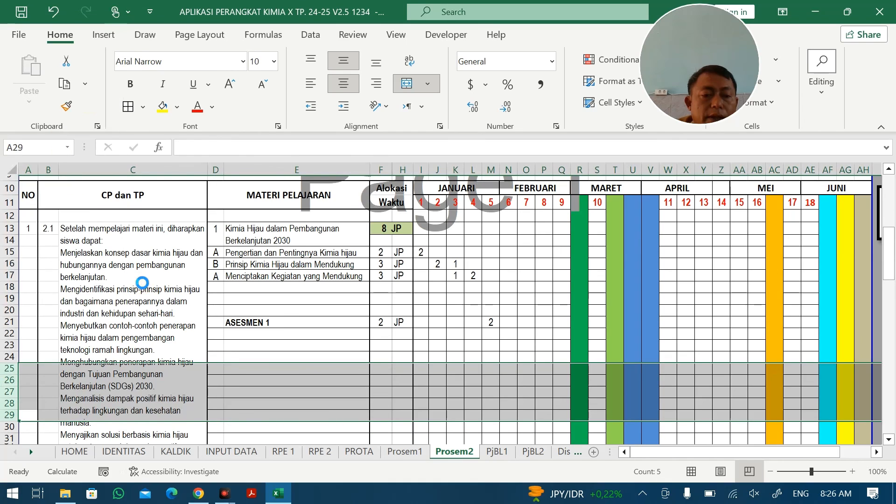
left_click(145, 309)
Check Prosem2's objectives text and row layout from topic 1 down to the JUMLAH JAM PELAJARAN row and signature block
scroll(146, 309, "down", 4)
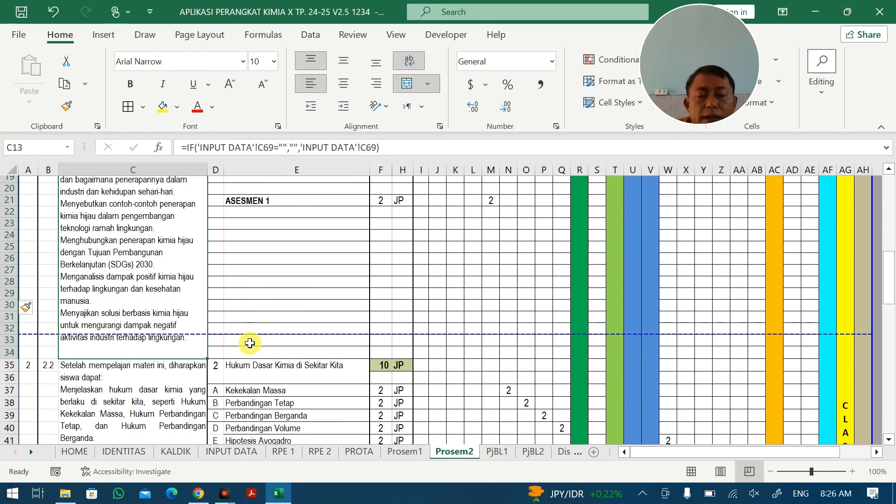
scroll(262, 339, "up", 2)
scroll(262, 339, "up", 2)
scroll(262, 339, "down", 14)
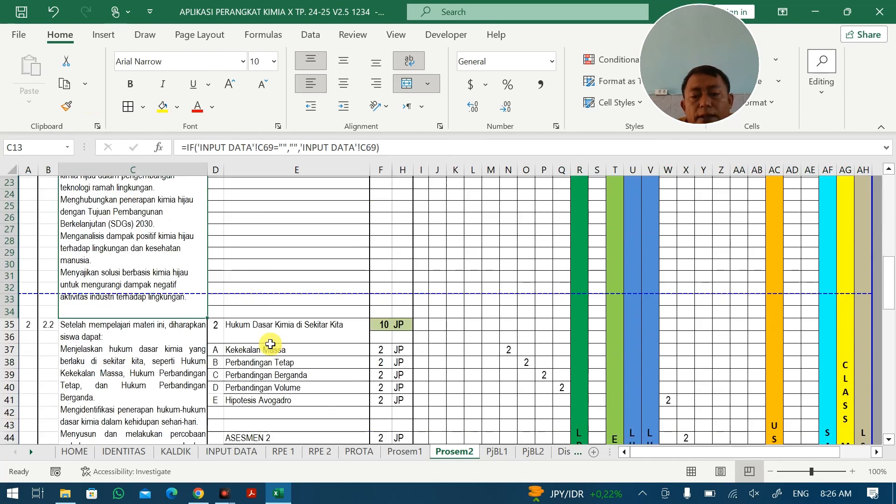
scroll(270, 344, "down", 8)
scroll(270, 344, "up", 4)
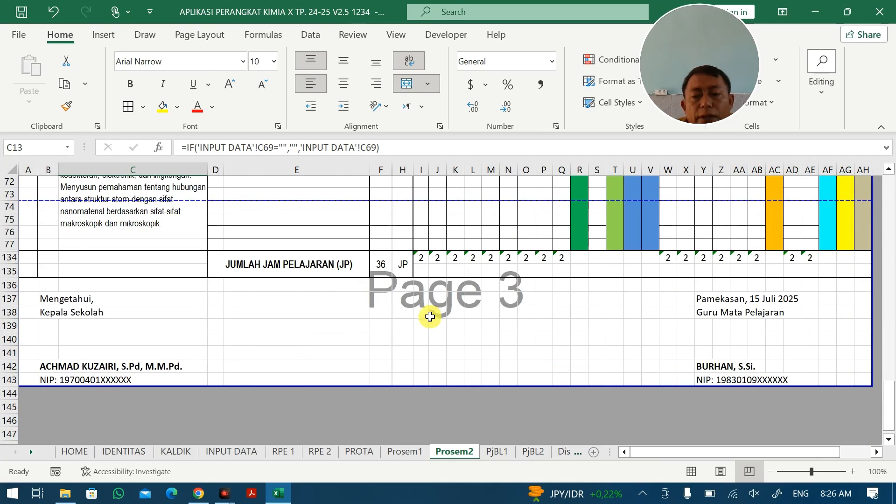
scroll(427, 314, "up", 6)
scroll(432, 315, "up", 15)
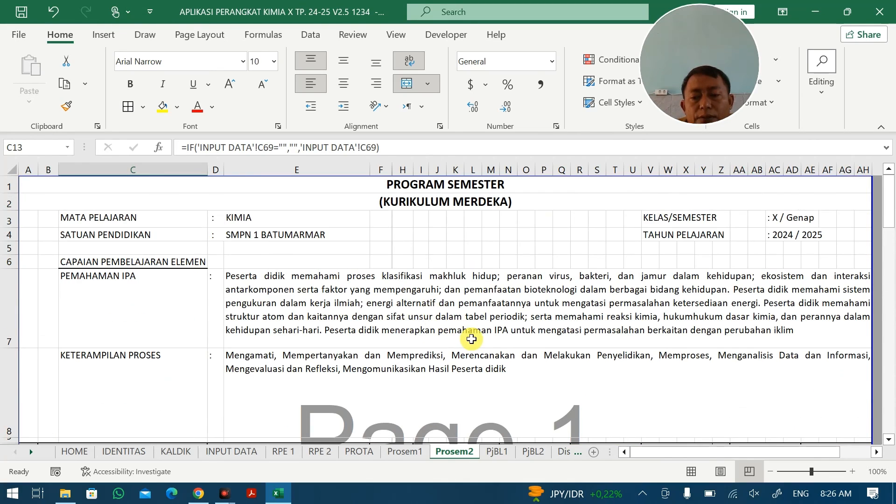
left_click(477, 215)
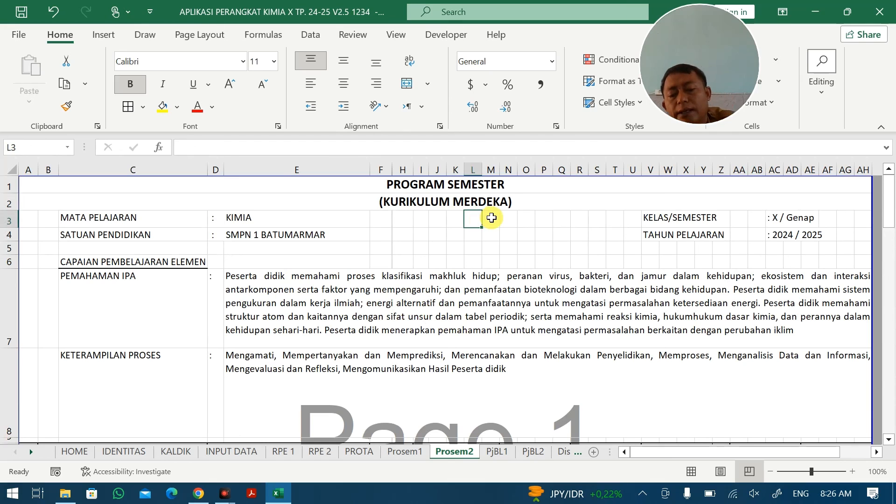
type("0")
left_click(526, 289)
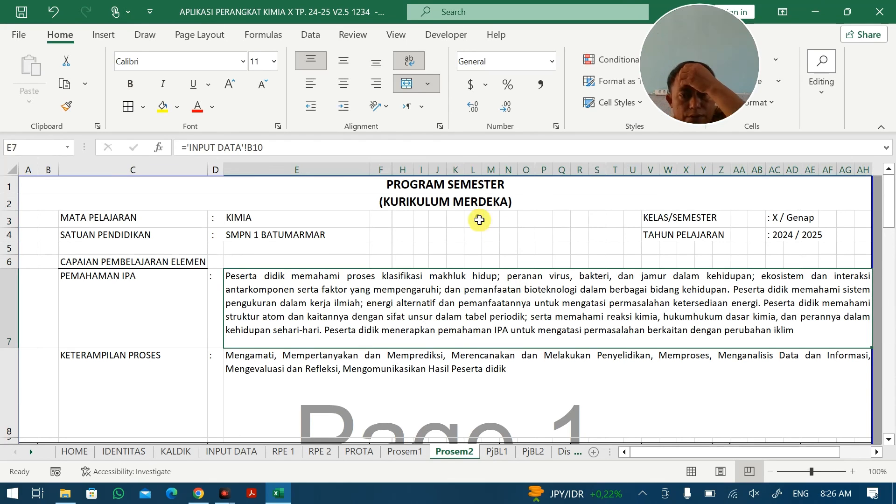
left_click(480, 220)
key("Delete")
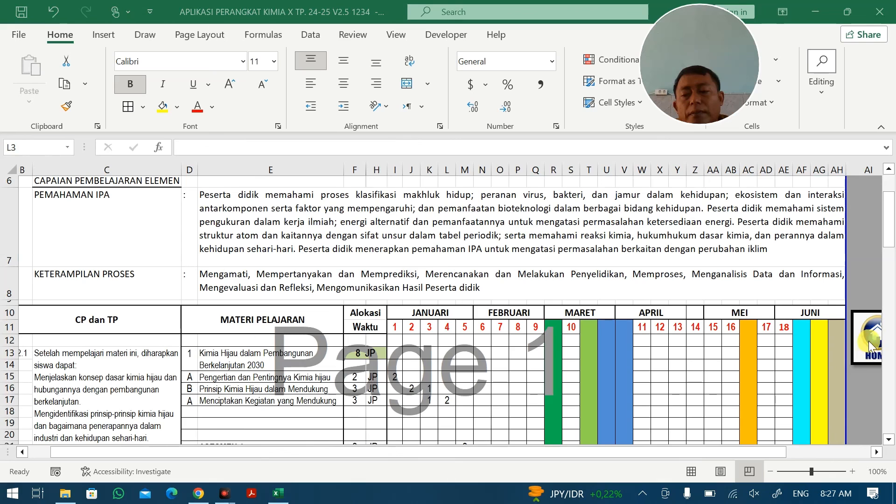
Return to the HOME sheet and open the Project Based Learning (PjBL) teaching module for Reaksi Kimia
left_click(870, 347)
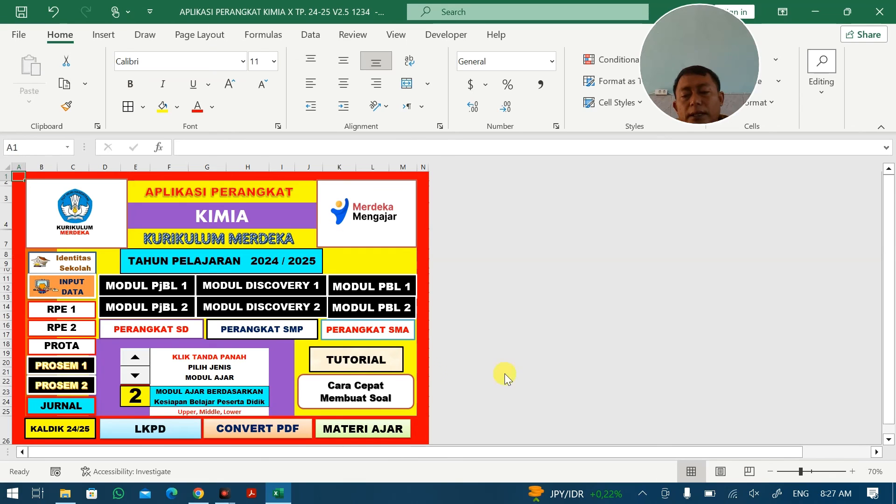
left_click(208, 292)
scroll(141, 327, "down", 2)
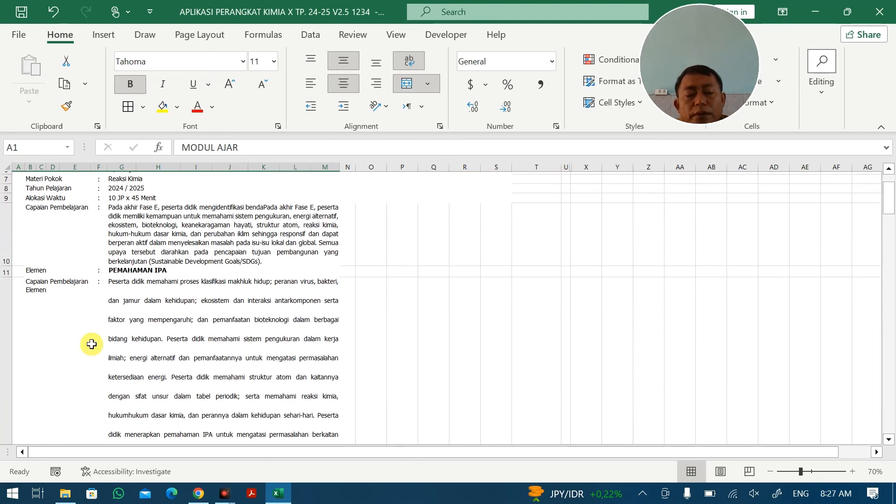
Top-align the PEMAHAMAN IPA learning outcome in G12 and reduce row 12's height to fit its text
left_click(144, 339)
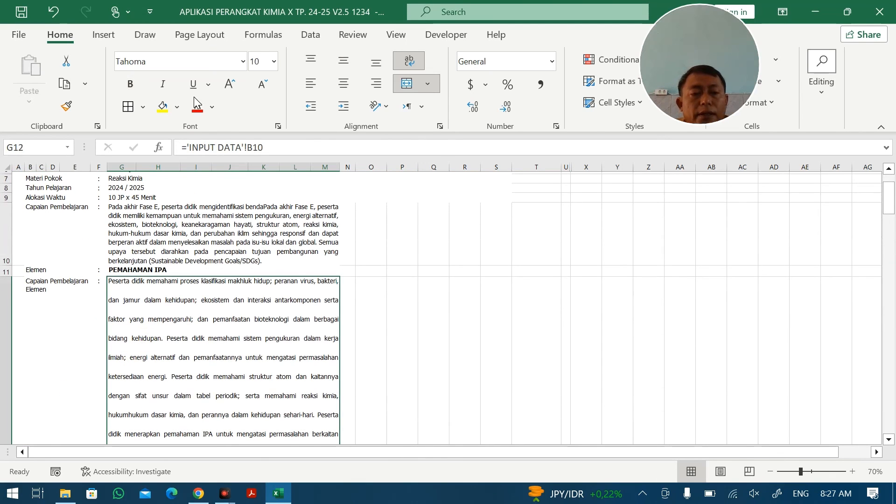
left_click(316, 63)
scroll(95, 350, "down", 1)
left_click_drag(4, 438, 4, 346)
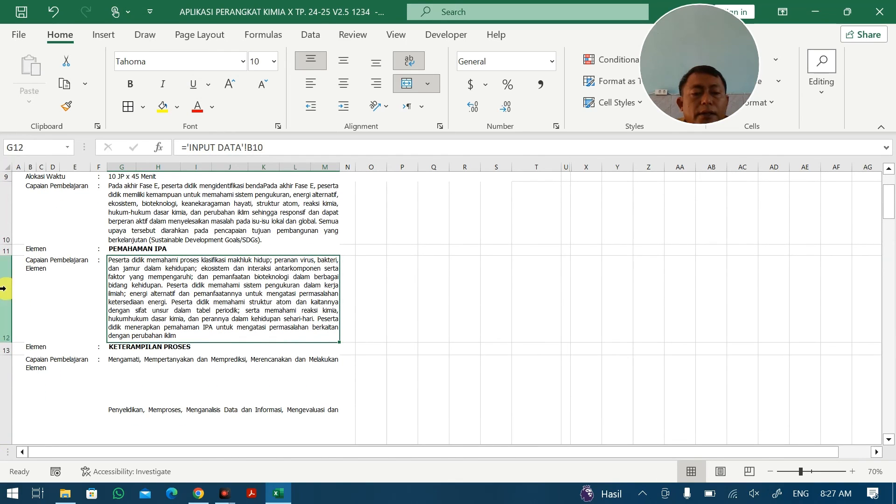
Top-align the KETERAMPILAN PROSES learning outcome in G14 and reduce row 14's height to fit its text
scroll(5, 350, "down", 1)
left_click(212, 336)
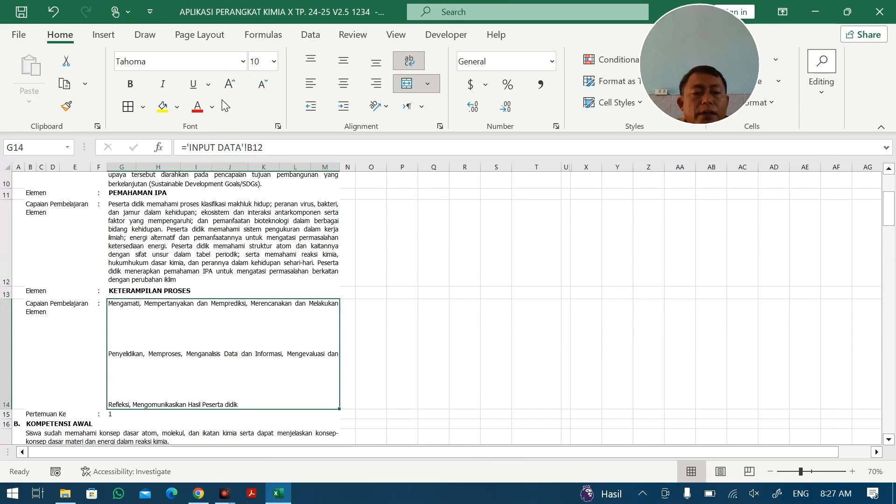
left_click(303, 60)
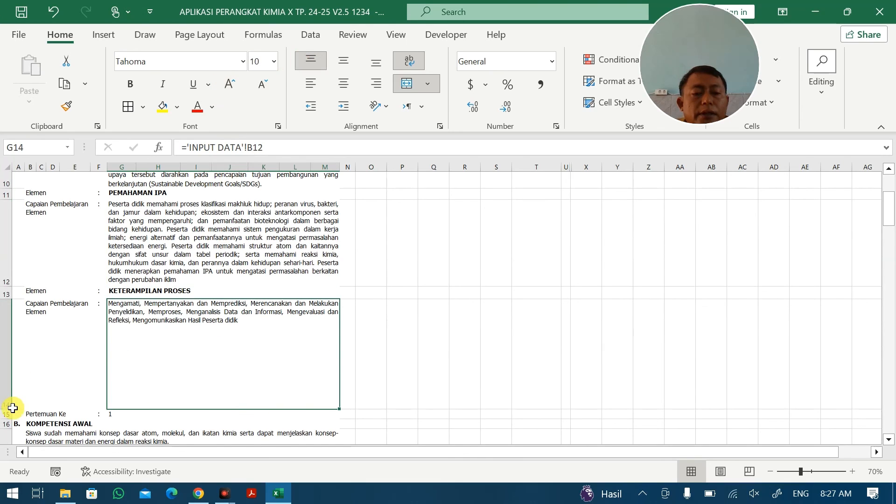
left_click_drag(8, 409, 7, 337)
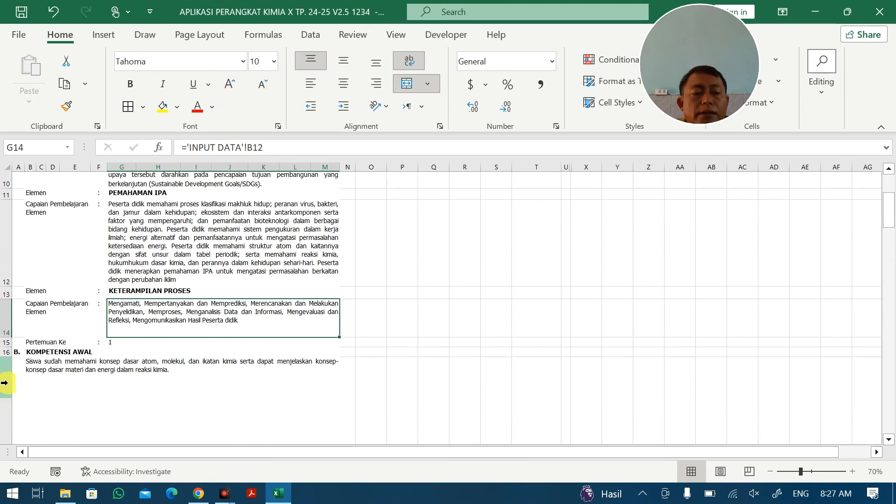
Fit row heights to their text by shrinking KOMPETENSI AWAL row 17 and Apersepsi row 39 and enlarging TUJUAN PEMBELAJARAN row 31
scroll(32, 394, "down", 2)
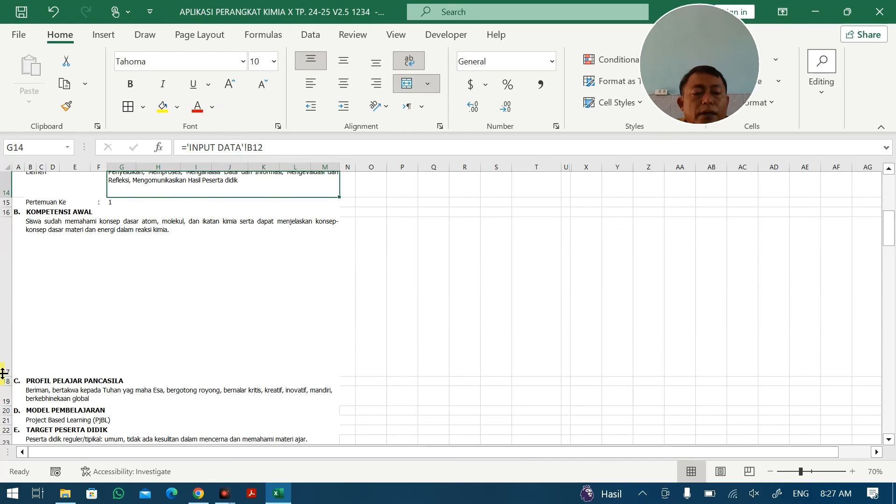
left_click_drag(3, 372, 4, 237)
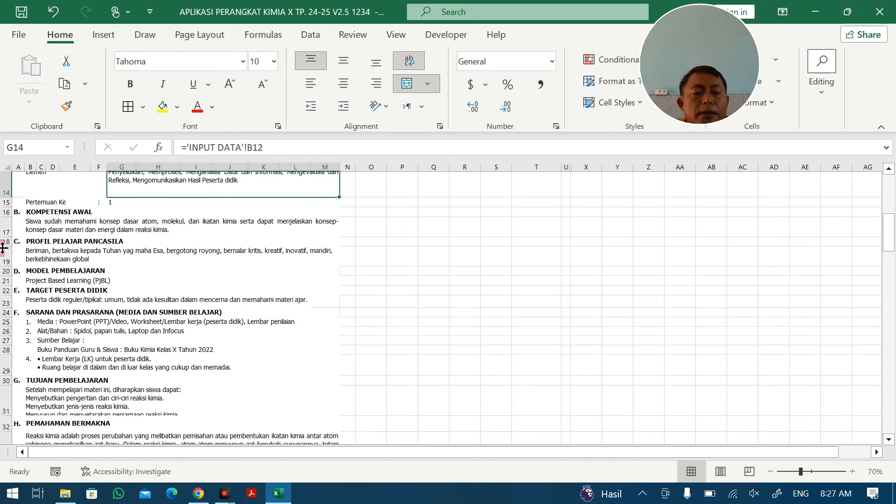
scroll(38, 327, "down", 1)
scroll(37, 326, "down", 2)
left_click_drag(10, 360, 10, 398)
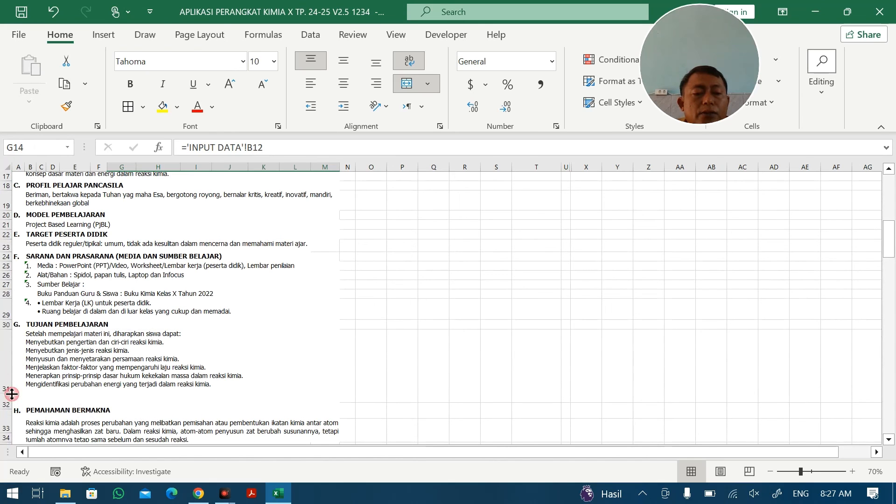
scroll(12, 374, "down", 5)
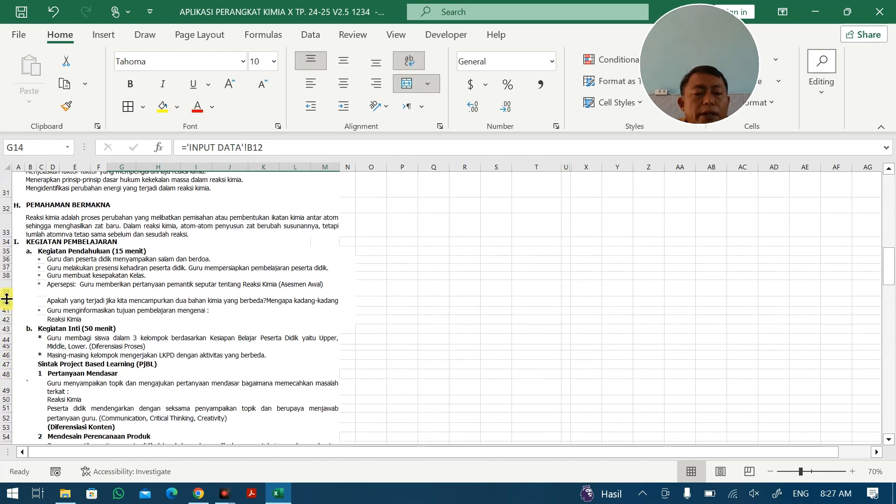
left_click_drag(6, 294, 5, 288)
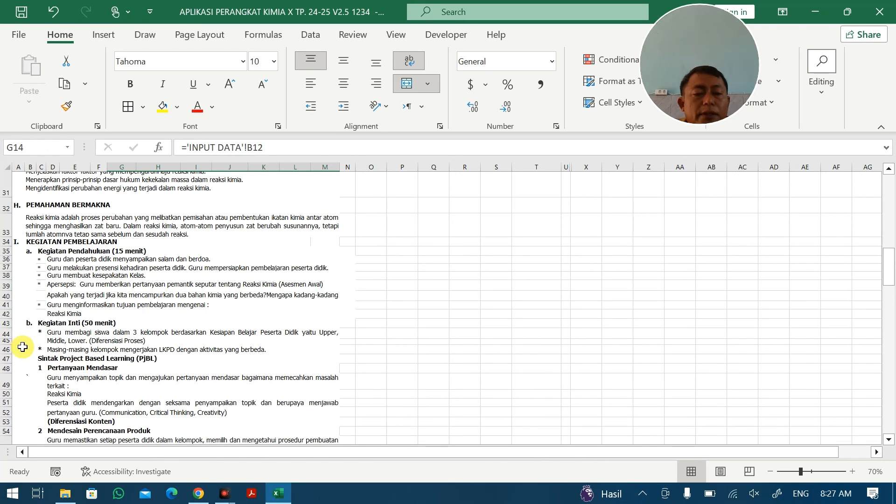
Review the rest of the module's layout from Kegiatan Inti down to LAMPIRAN-LAMPIRAN
scroll(23, 347, "down", 4)
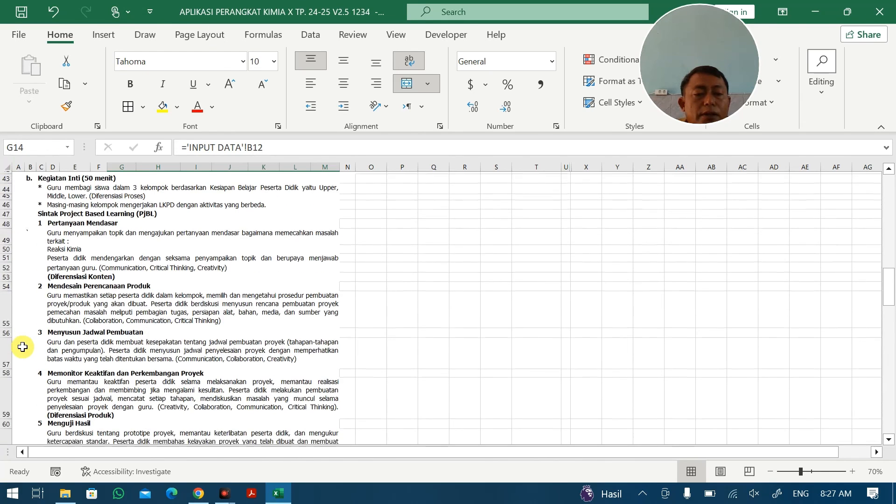
scroll(22, 347, "down", 11)
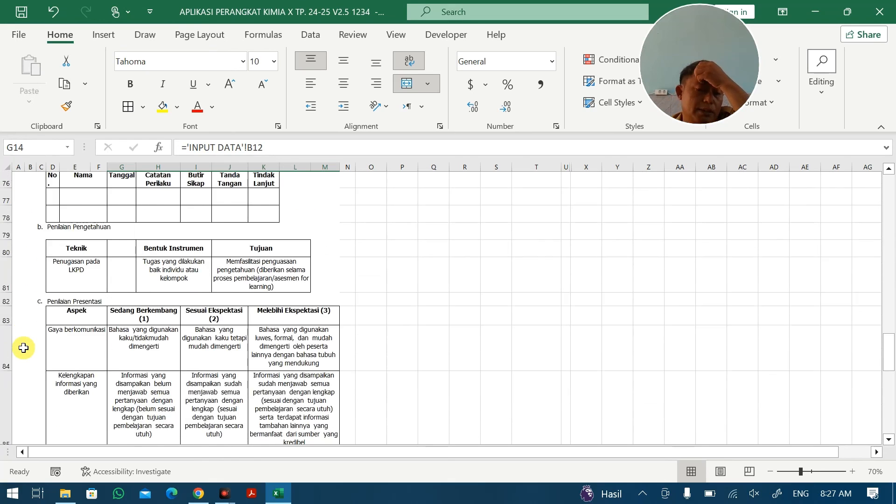
scroll(23, 347, "down", 5)
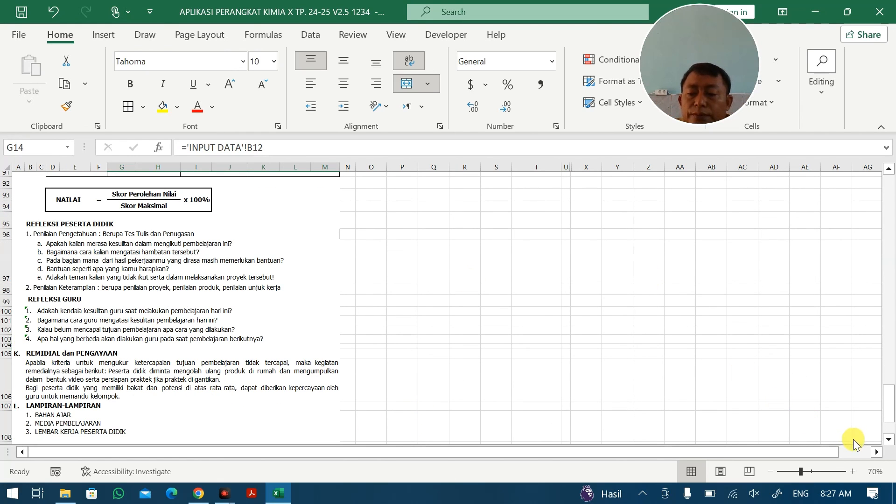
left_click(874, 451)
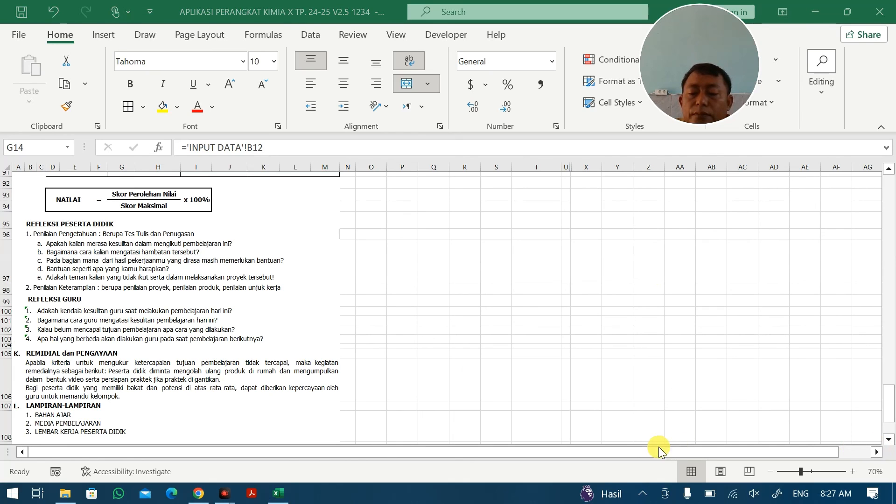